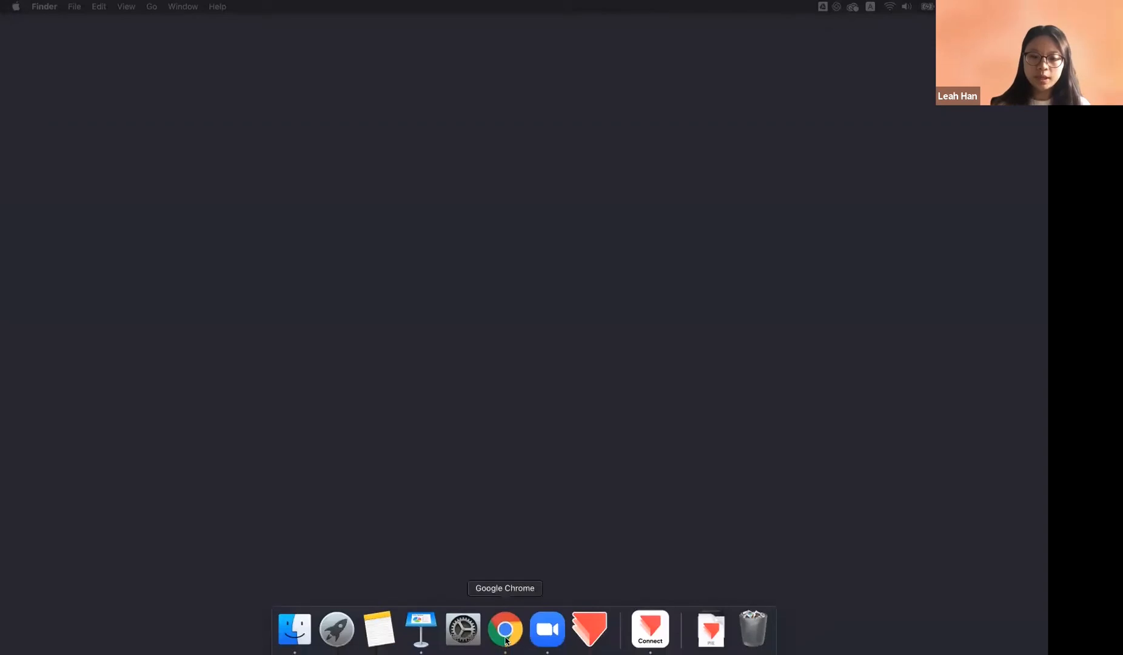
In a new Chrome tab, load cloud.protopie.io to reach the My Pies page
left_click(503, 630)
left_click(155, 16)
type("cloud")
key("Return")
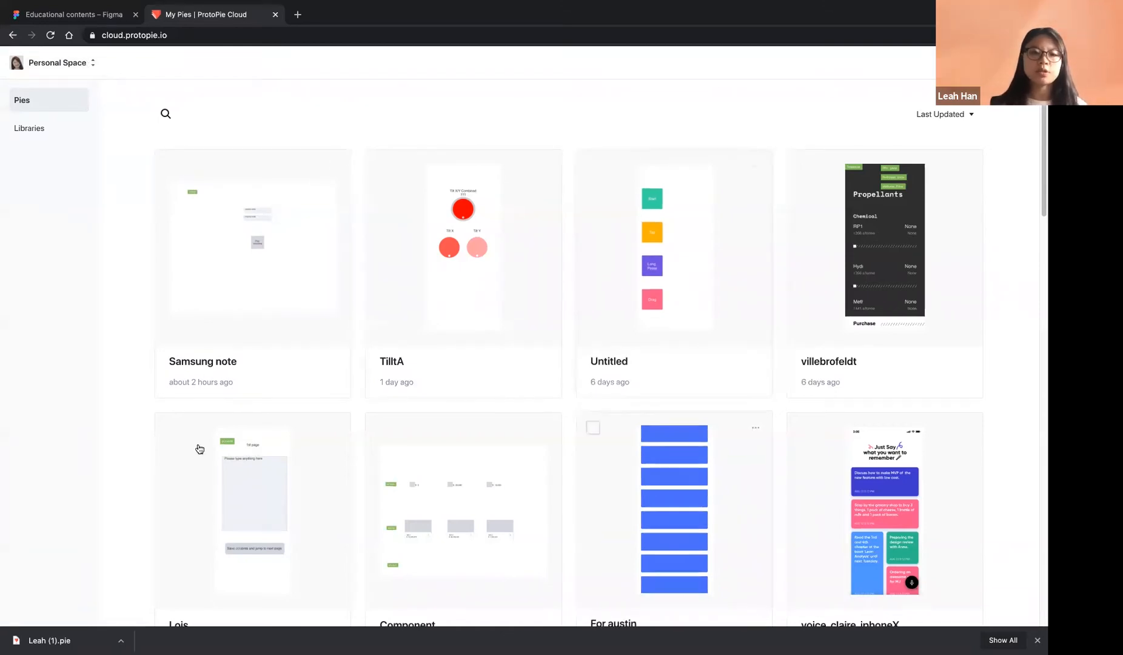
Keep Personal Space as the workspace, browse the pies grid, then show its Libraries page
scroll(370, 436, "down", 5)
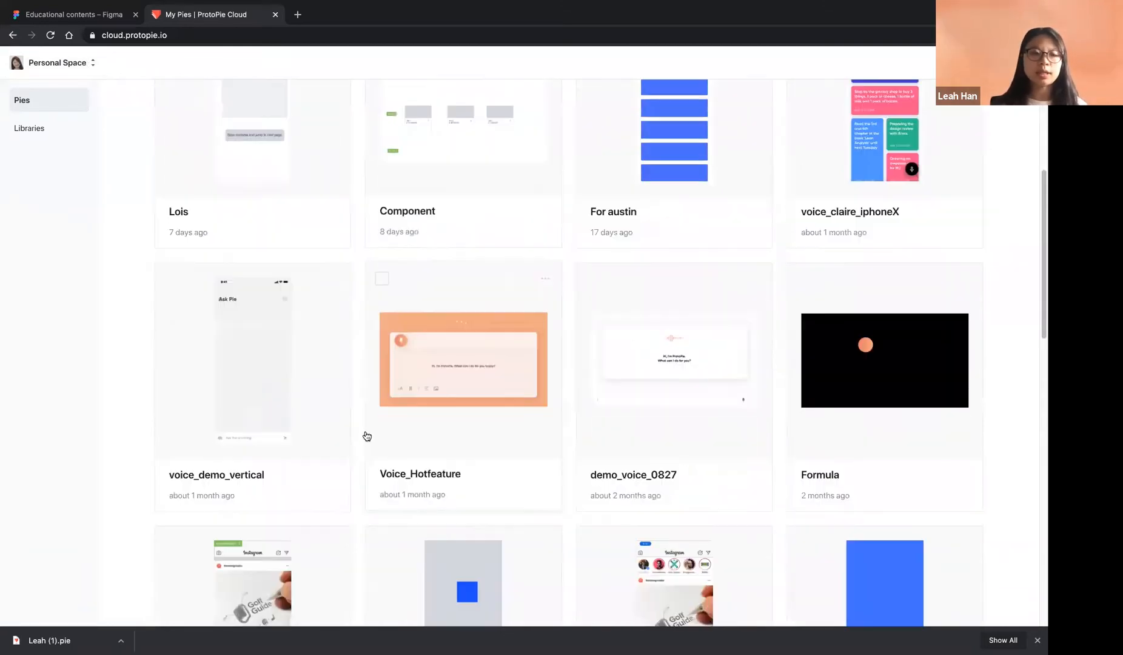
left_click(89, 64)
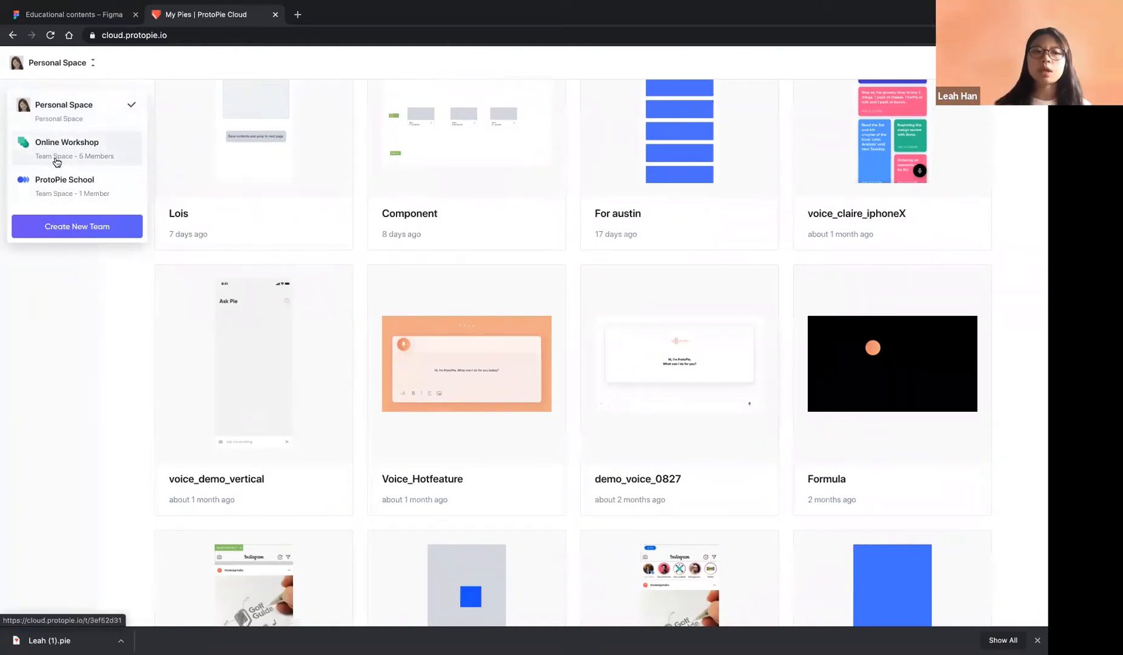
left_click(85, 128)
scroll(360, 392, "down", 1)
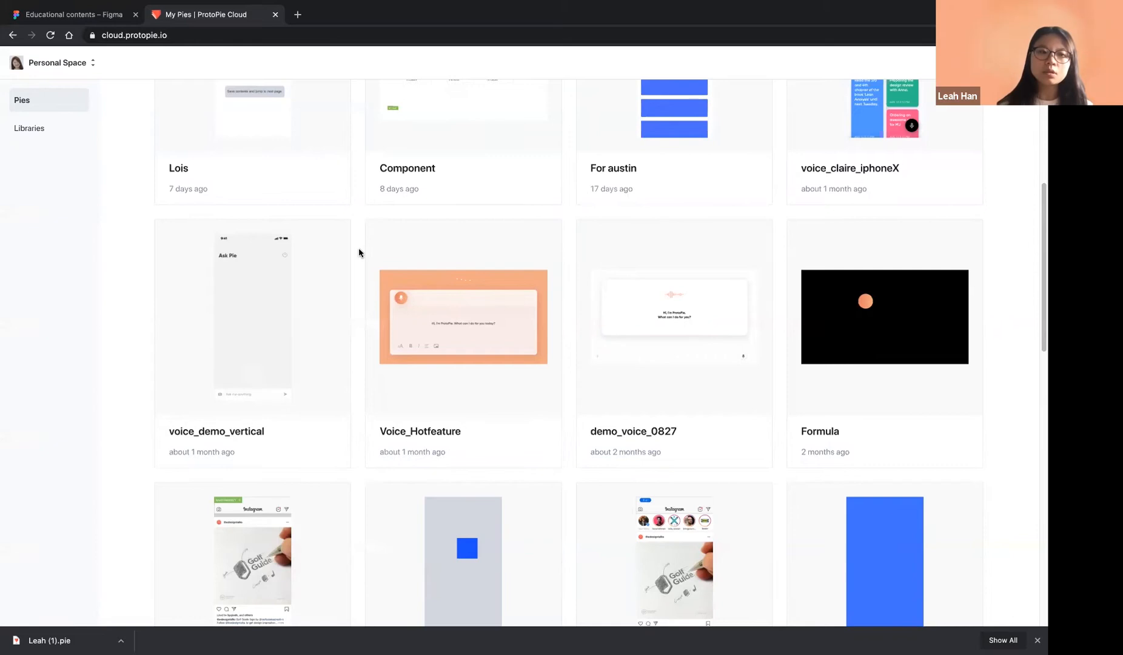
scroll(358, 248, "up", 5)
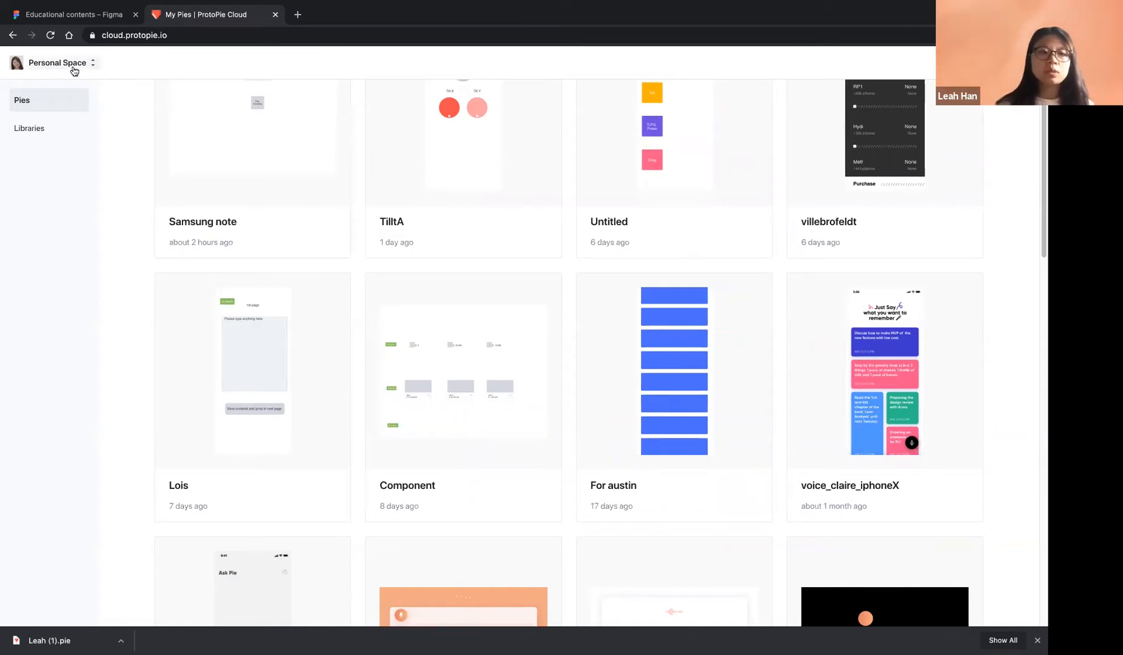
left_click(51, 130)
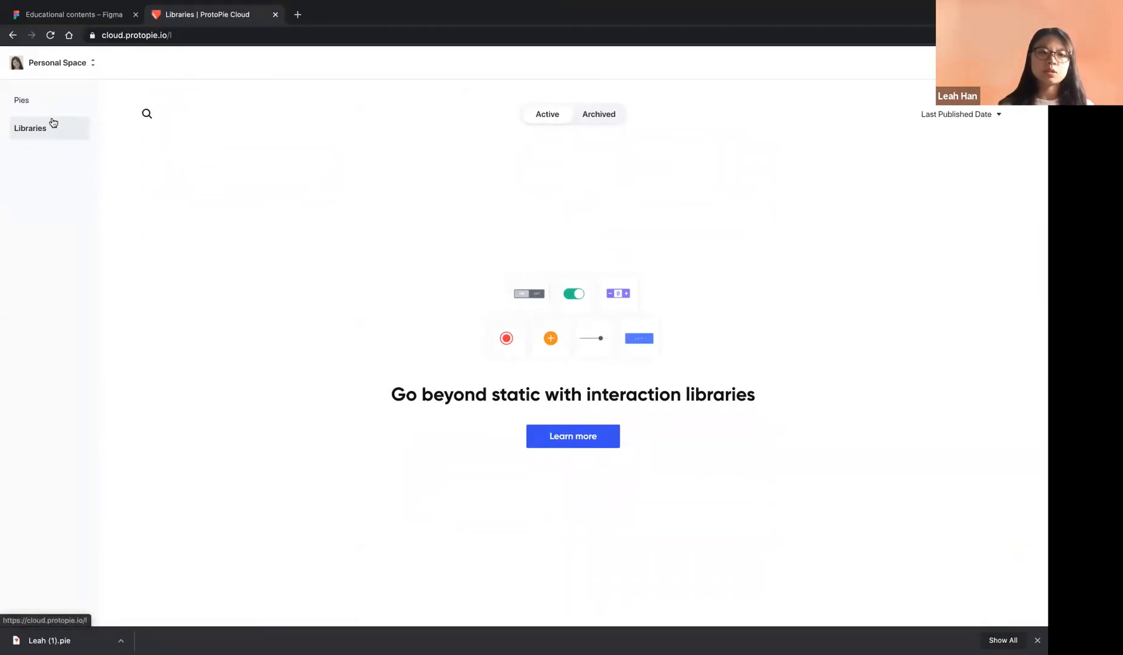
Switch the workspace to Online Workshop to list the ProtoPie 5.1 and ProtoPie Recipe projects
left_click(61, 65)
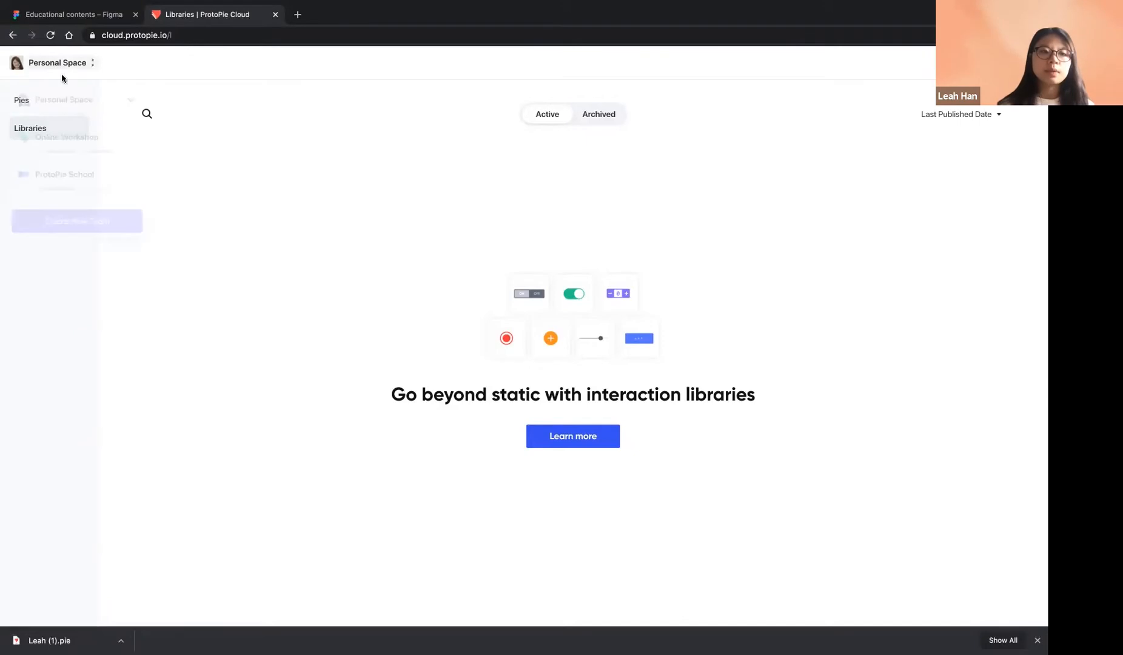
left_click(76, 159)
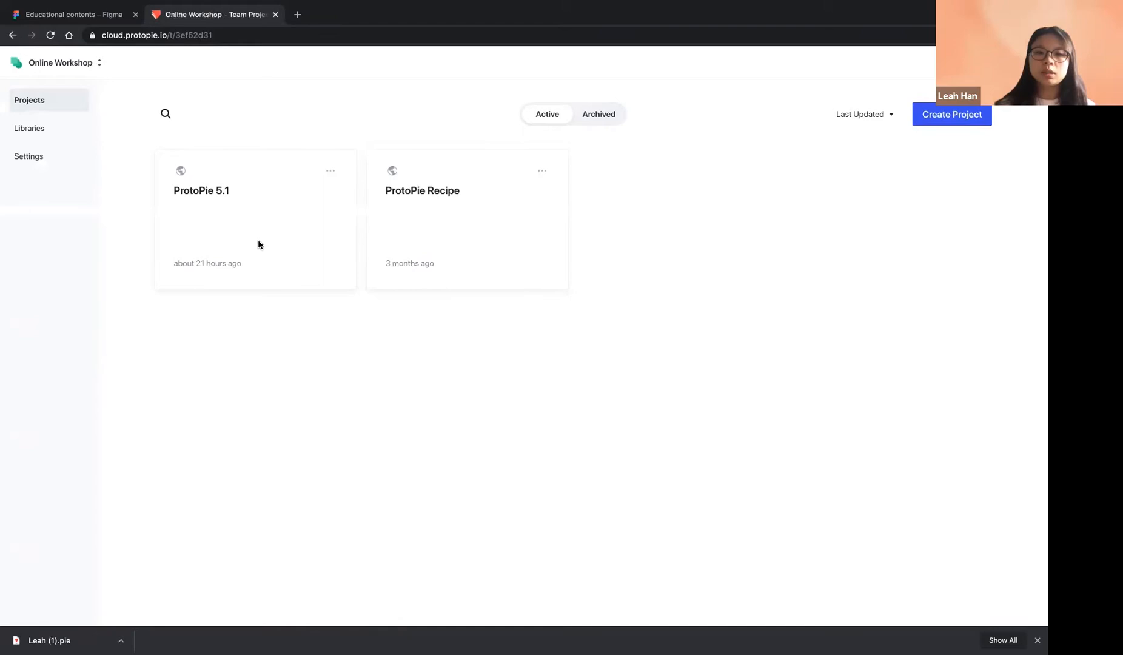
left_click(272, 233)
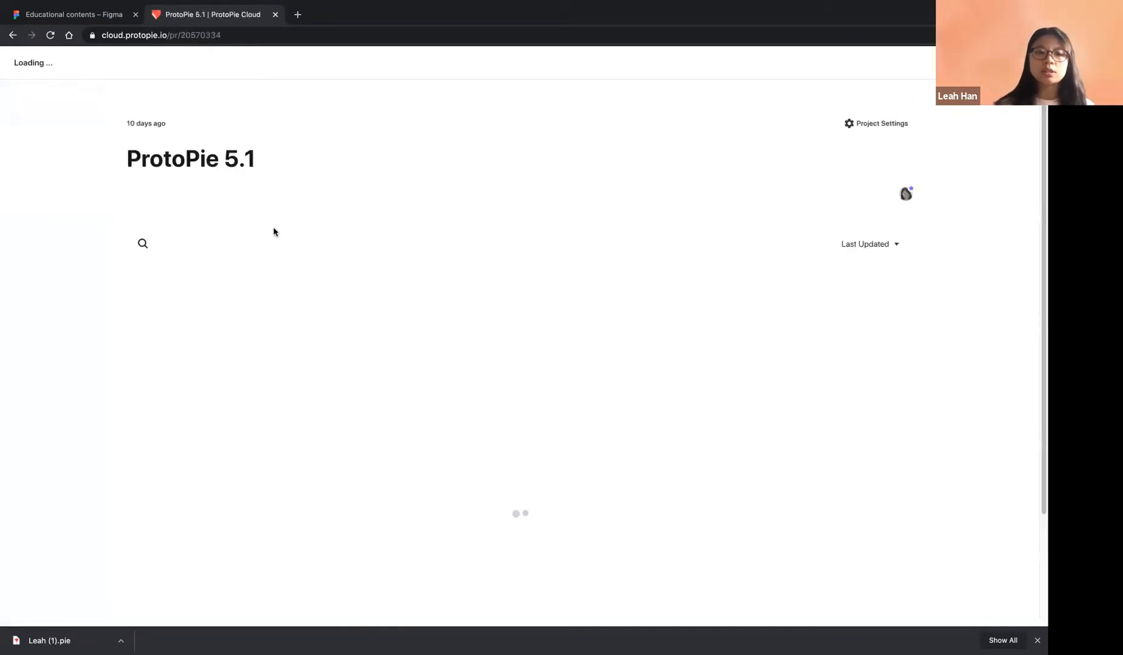
scroll(434, 444, "down", 2)
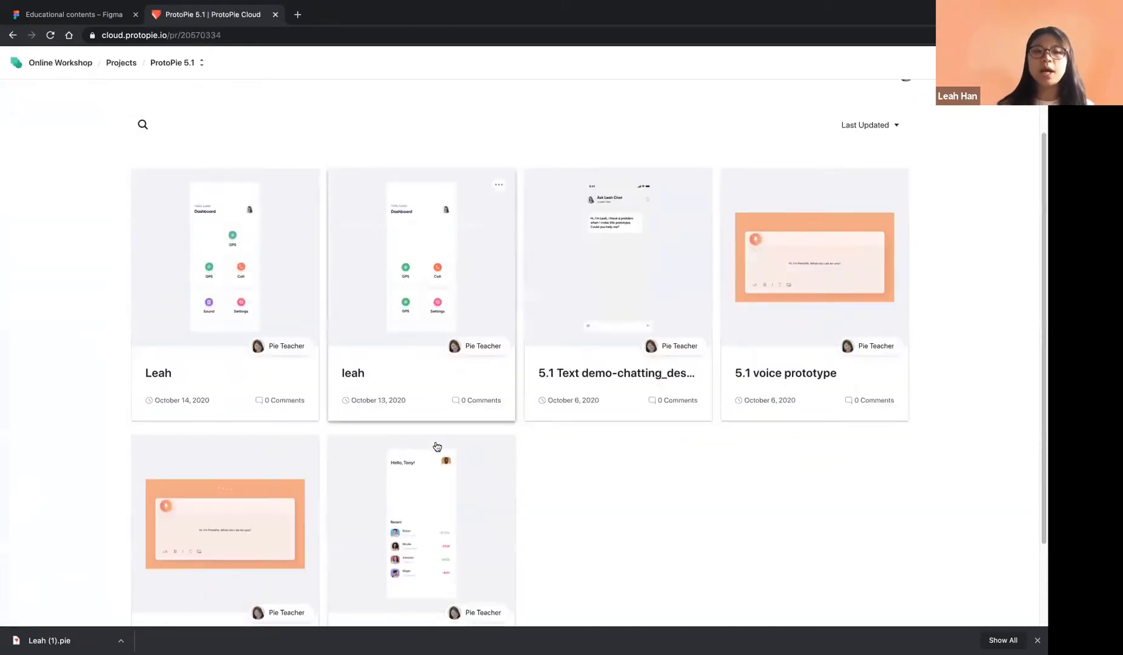
scroll(437, 447, "up", 2)
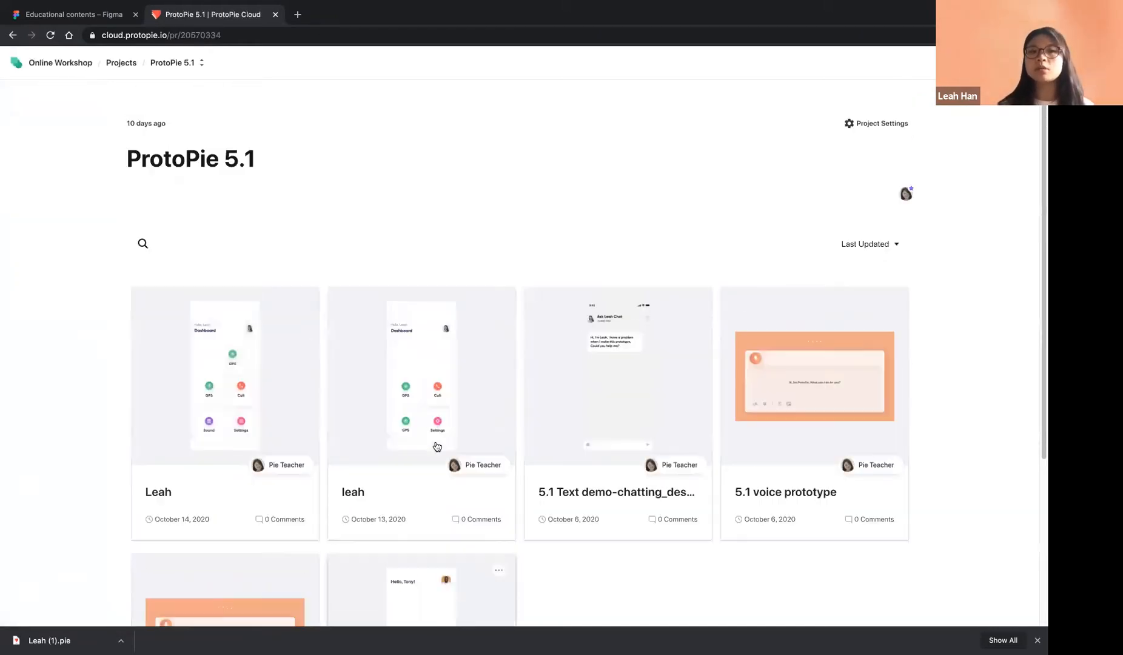
left_click(121, 64)
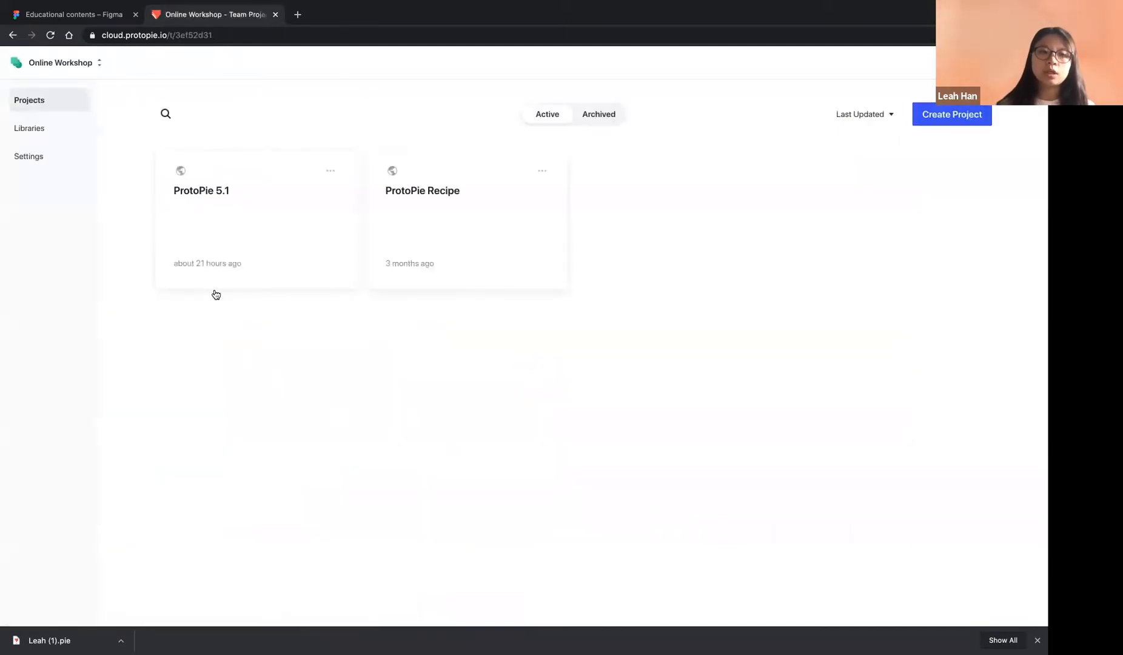
left_click(33, 157)
Review the Online Workshop team's member list in Team Settings
left_click(122, 158)
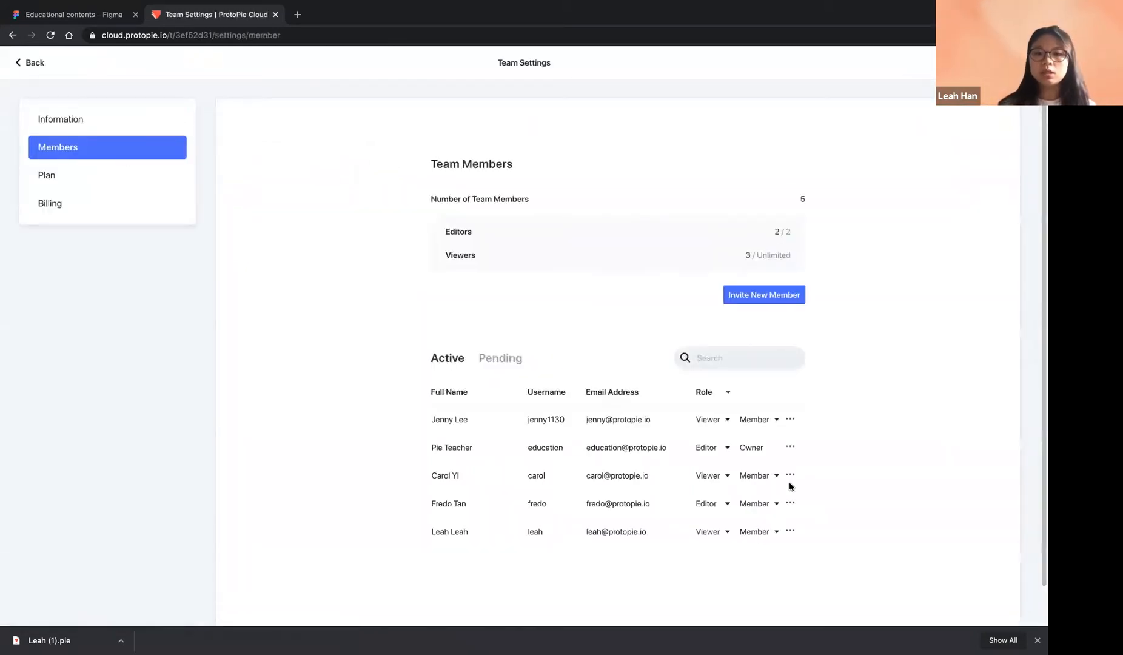
scroll(799, 424, "down", 1)
scroll(758, 432, "down", 1)
scroll(632, 364, "up", 1)
Open the Invite New Member dialog, cancel without inviting anyone, and return to Projects
left_click(762, 283)
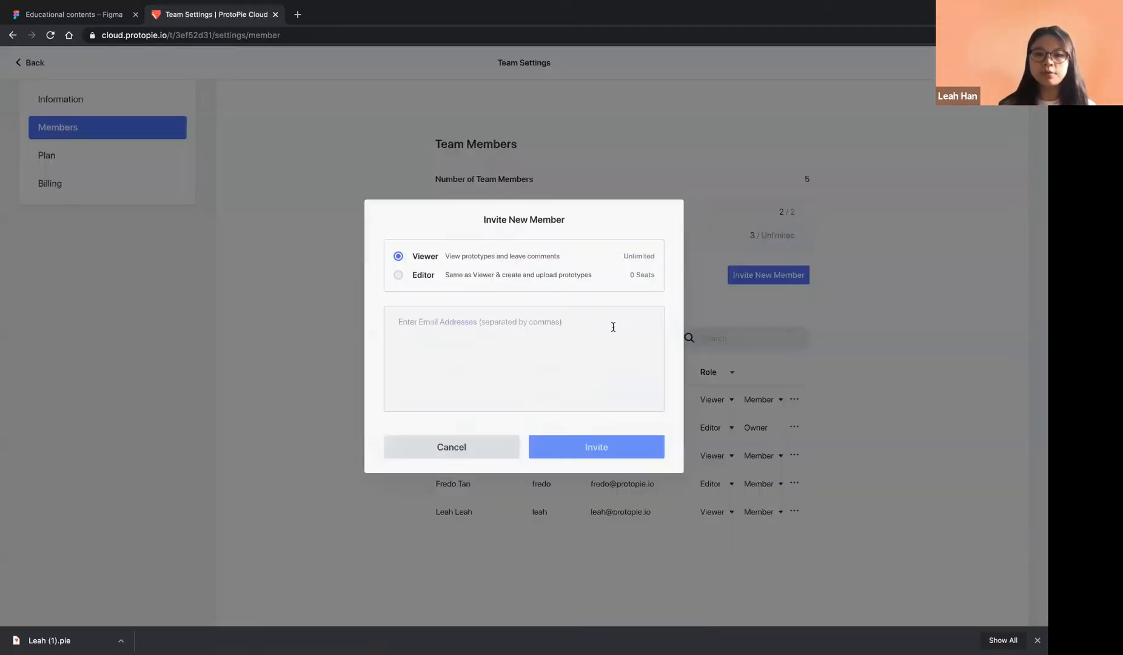
left_click(467, 324)
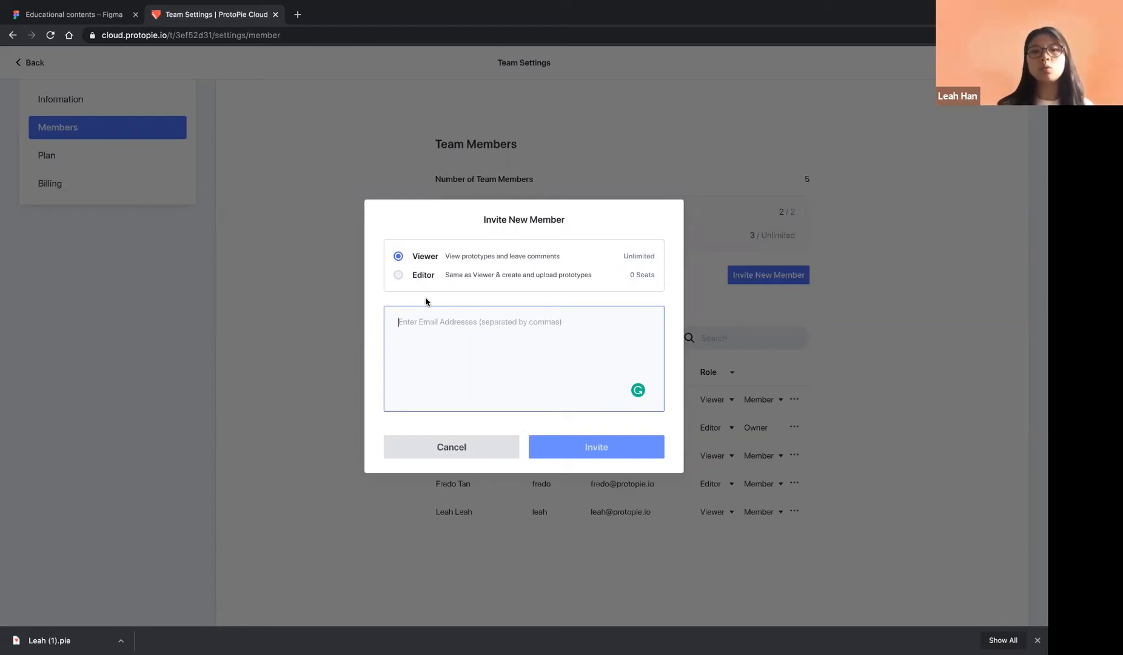
left_click(477, 439)
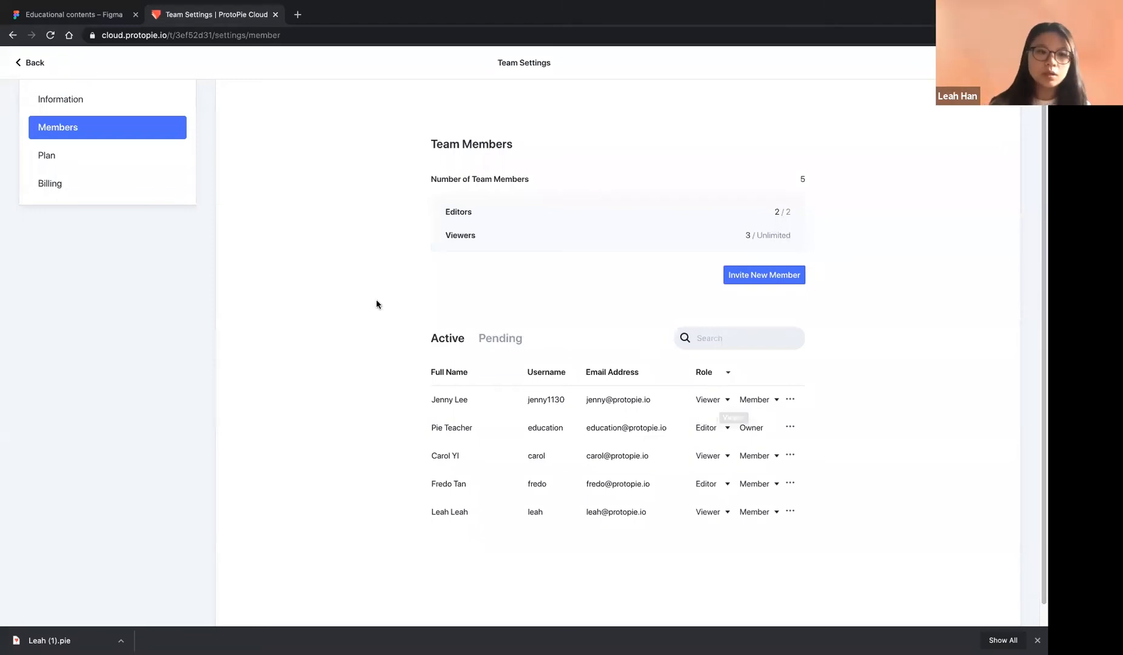
left_click(25, 67)
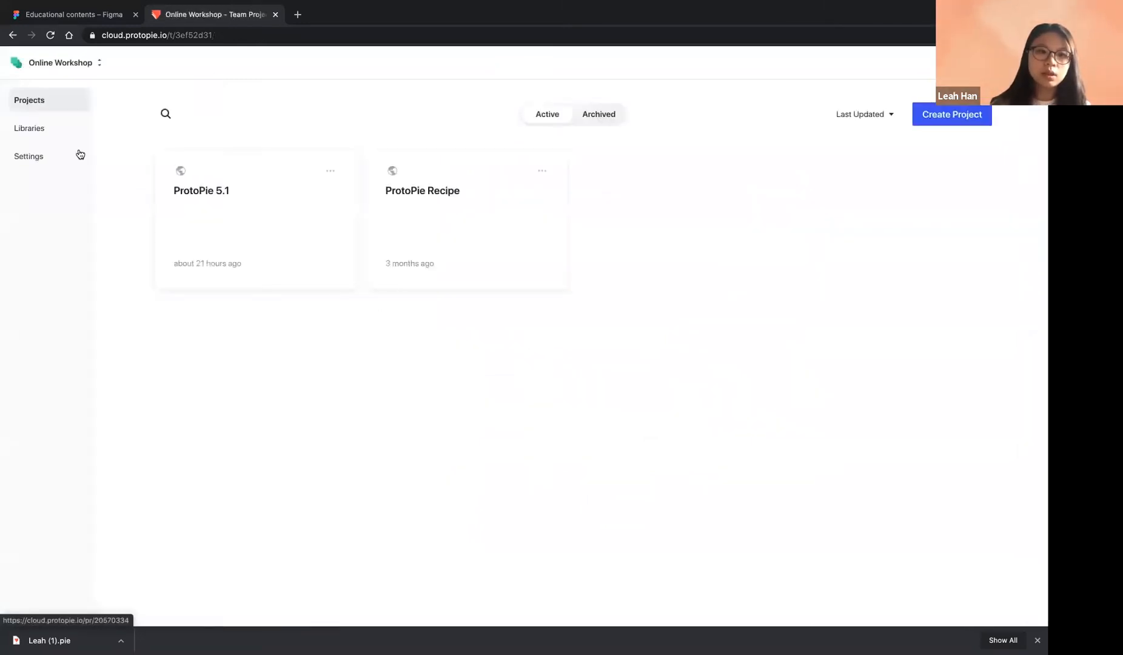
Show the team's ios 14 library, close the workspace list unchanged, and switch desktop spaces
left_click(53, 141)
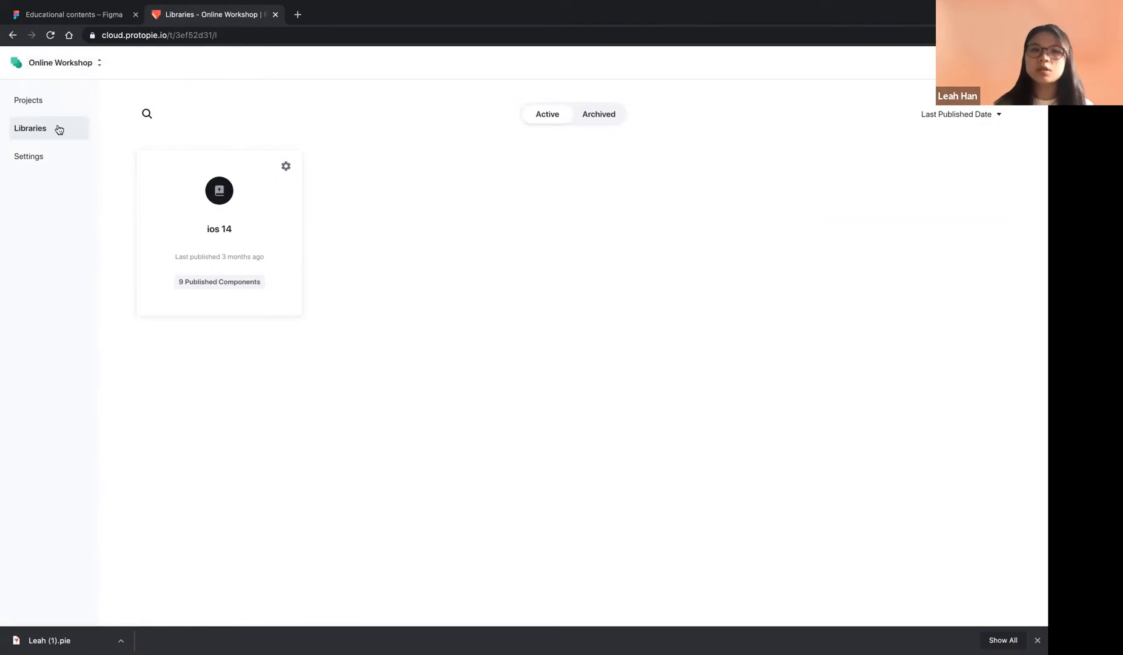
left_click(55, 62)
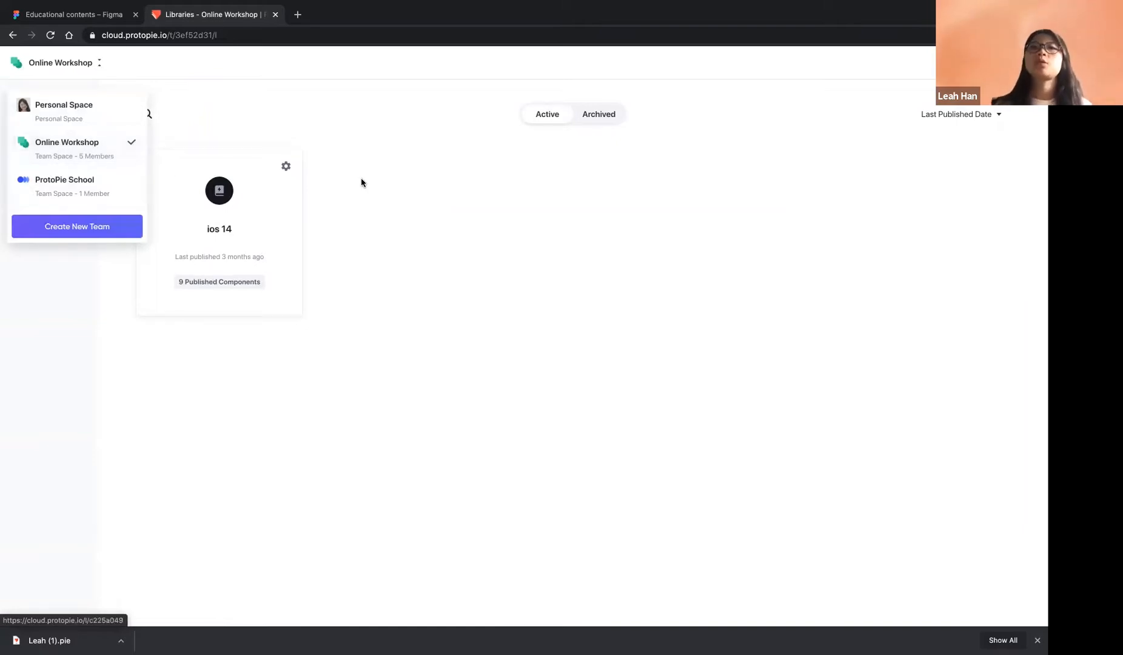
left_click(401, 172)
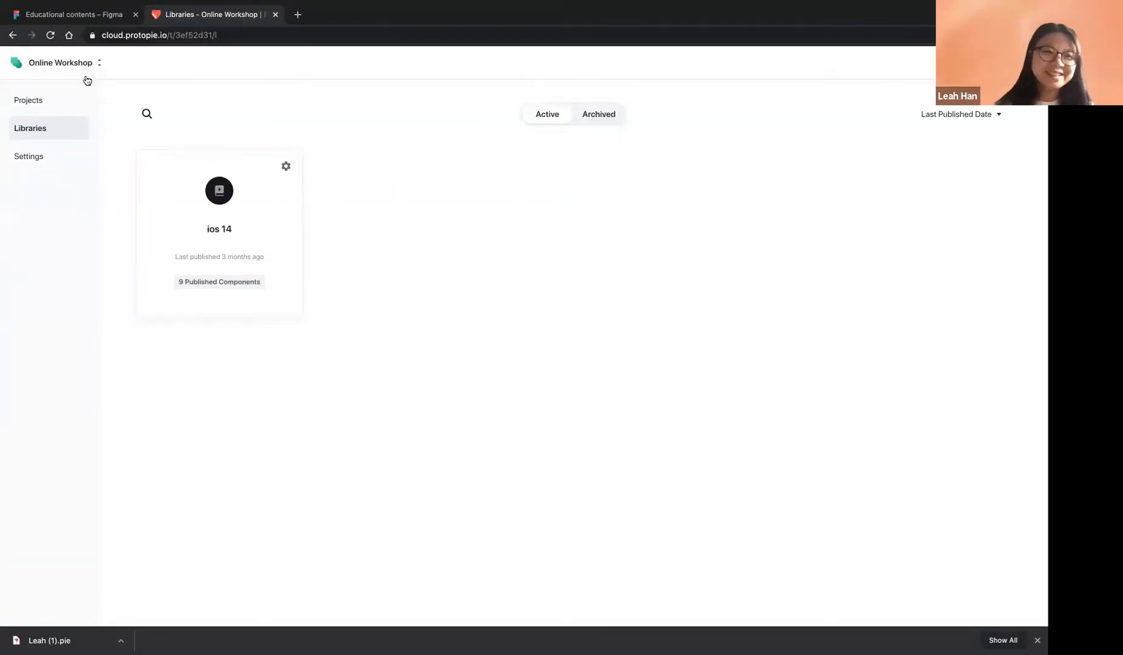
key("ctrl+Left")
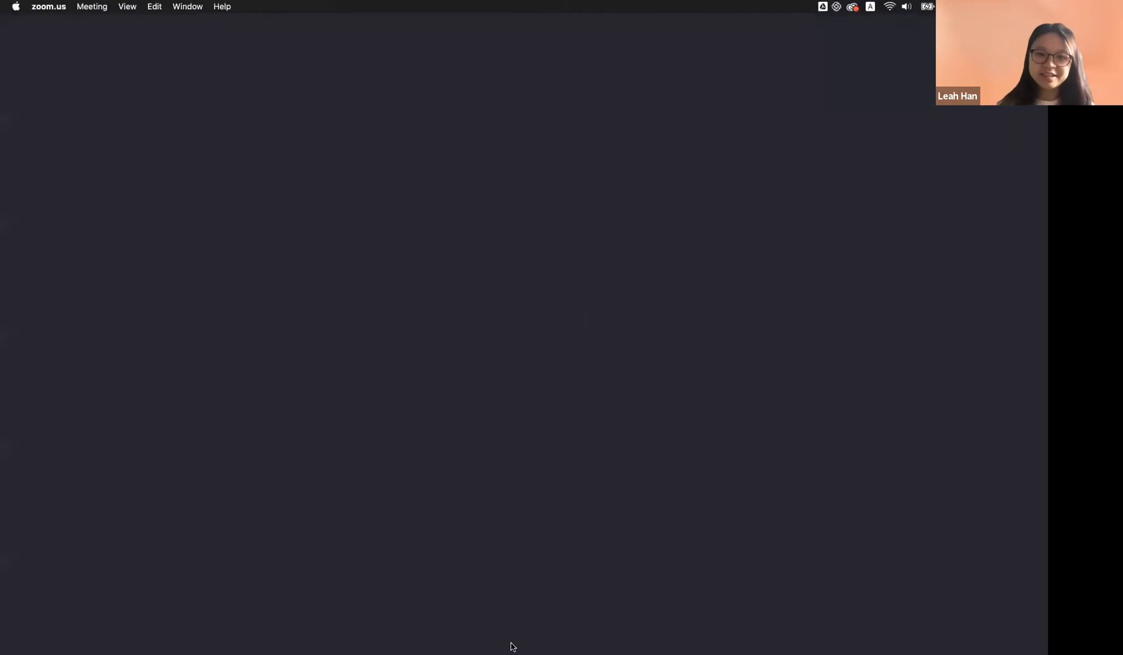
Launch ProtoPie Studio and create a new blank pie with an iPhone 11 Pro Scene 1
mouse_move(488, 643)
left_click(585, 637)
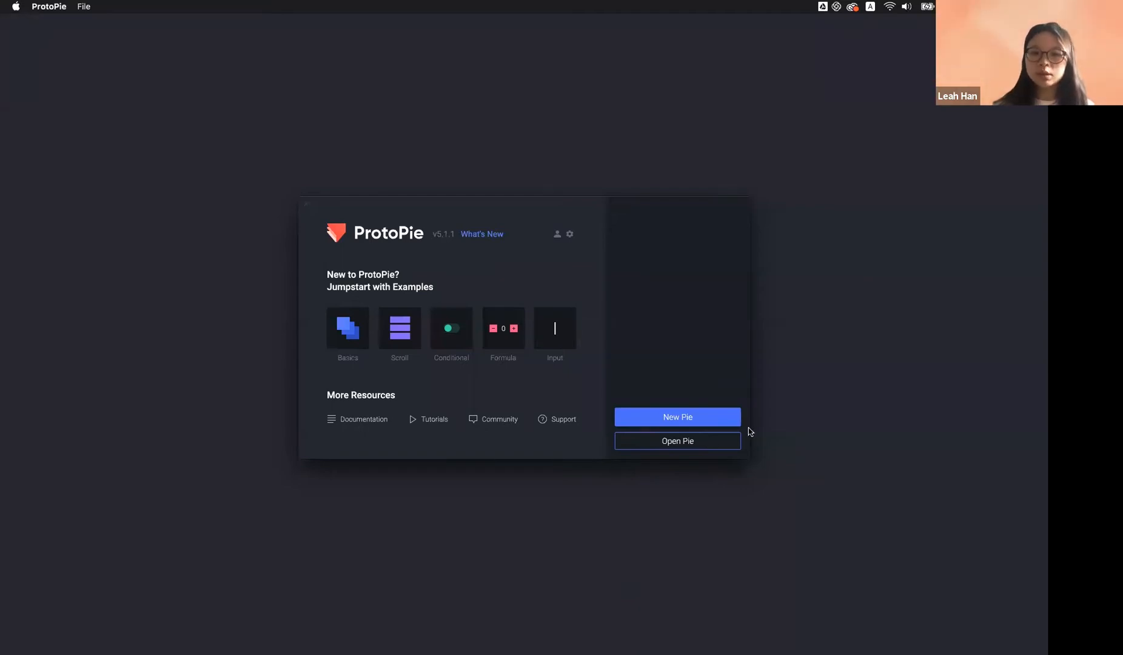
left_click(699, 423)
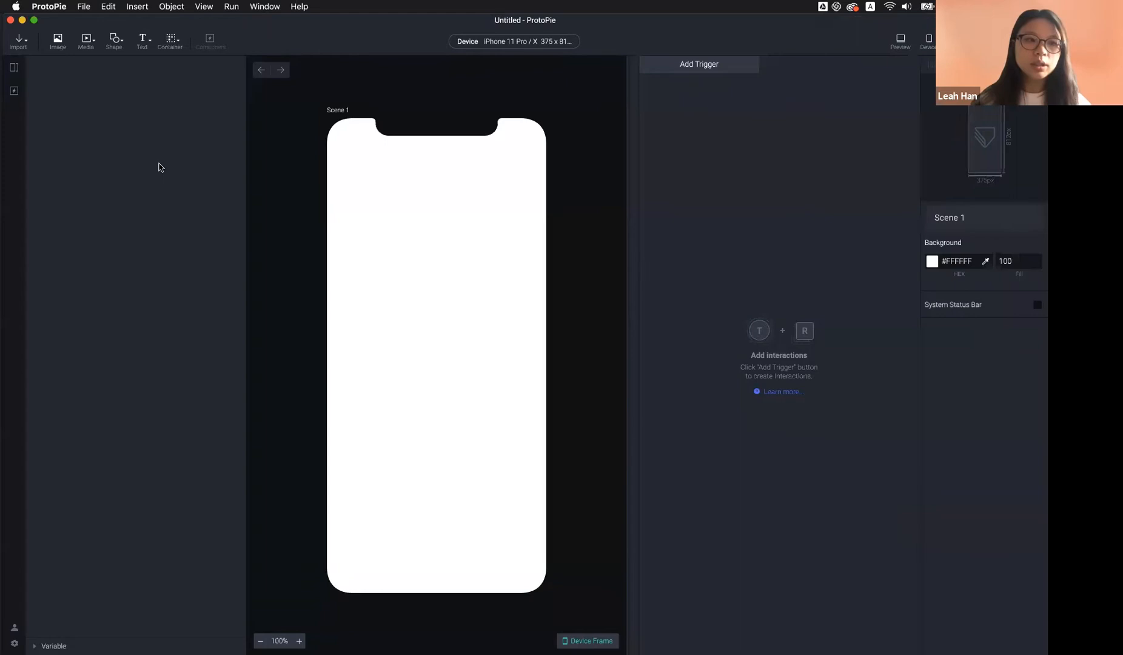
left_click(20, 40)
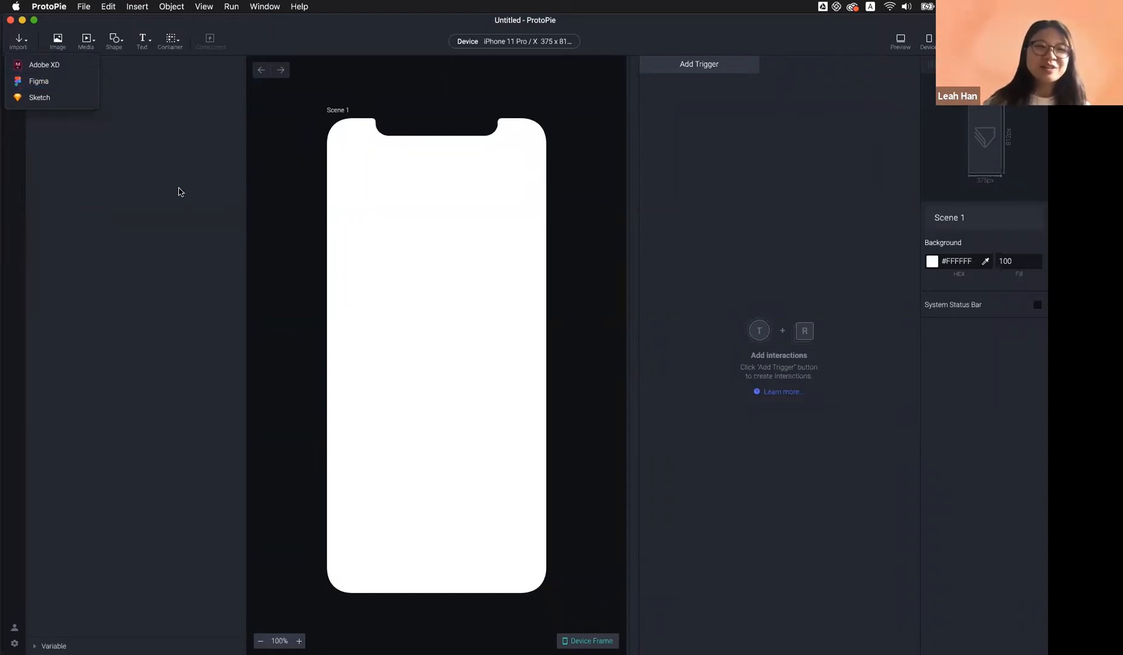
Switch to the browser desktop showing the Online Workshop ios 14 library
key("ctrl+Right")
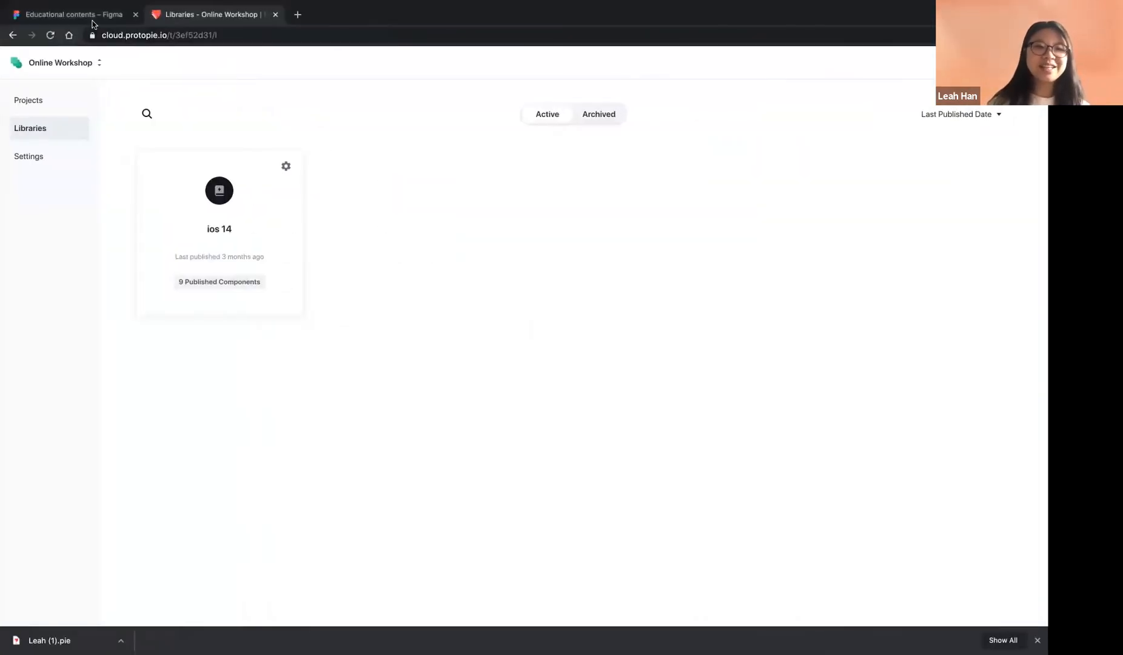
Inspect the Dashboard, Map and Settings frames in Figma's 'Educational contents' file, then return to ProtoPie
left_click(94, 21)
scroll(477, 246, "down", 10)
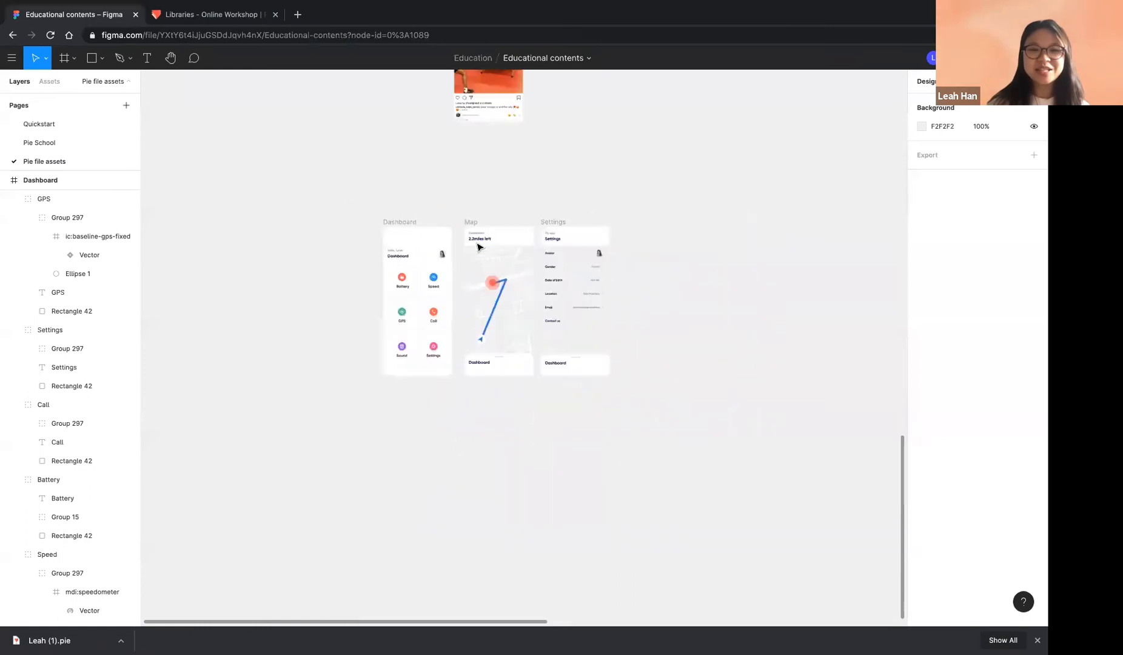
scroll(516, 255, "up", 3)
scroll(515, 255, "up", 4)
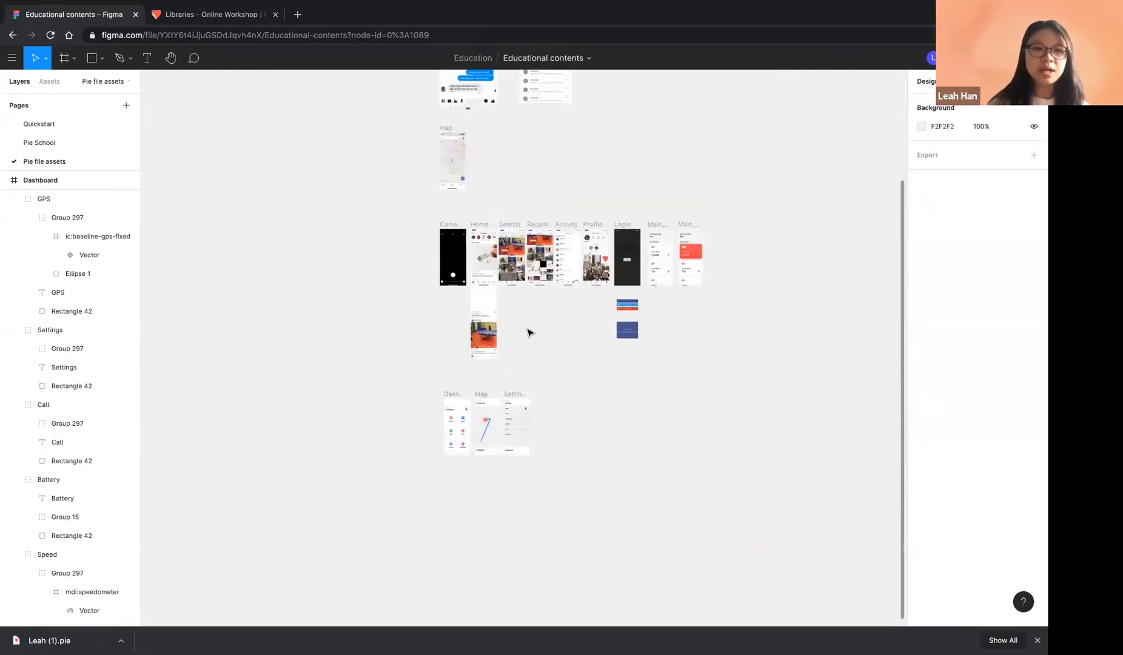
scroll(528, 333, "down", 5)
scroll(528, 332, "up", 6)
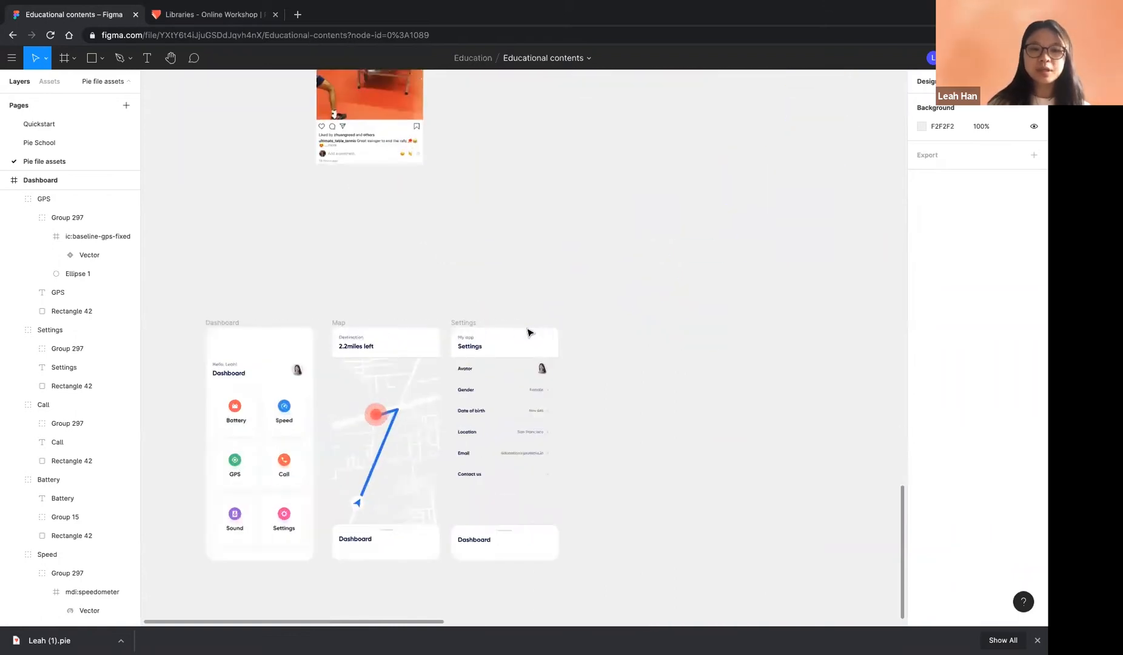
scroll(529, 333, "down", 2)
scroll(528, 333, "left", 2)
key("ctrl+Left")
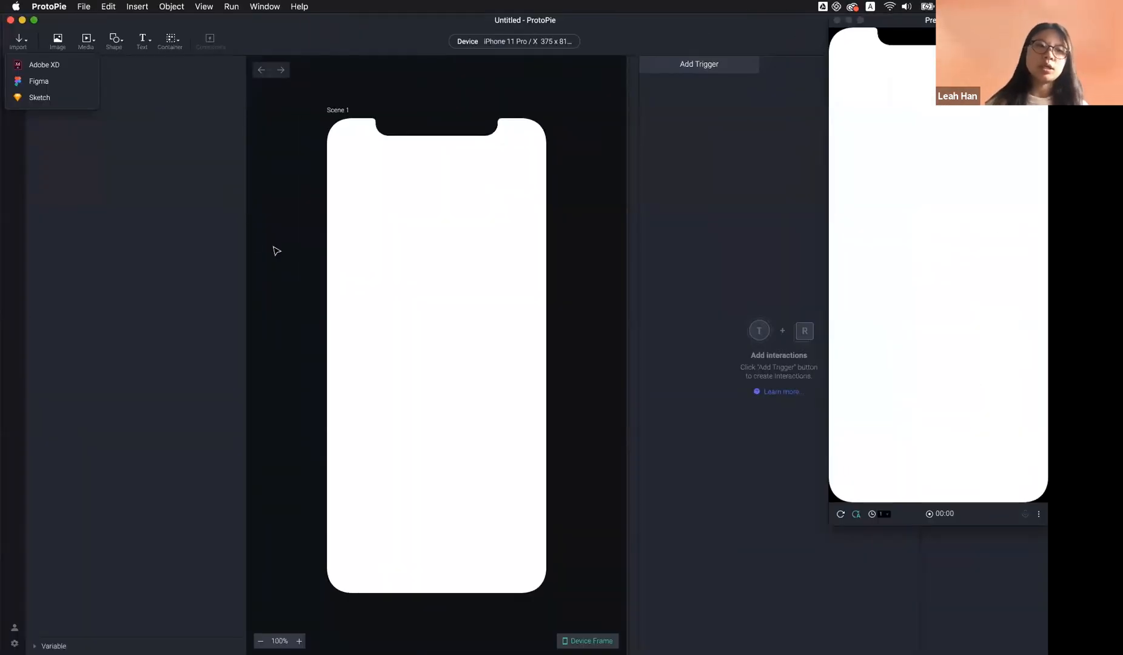
Cancel the stalled 'Connecting to Figma…' import and restart the Figma import
left_click(53, 88)
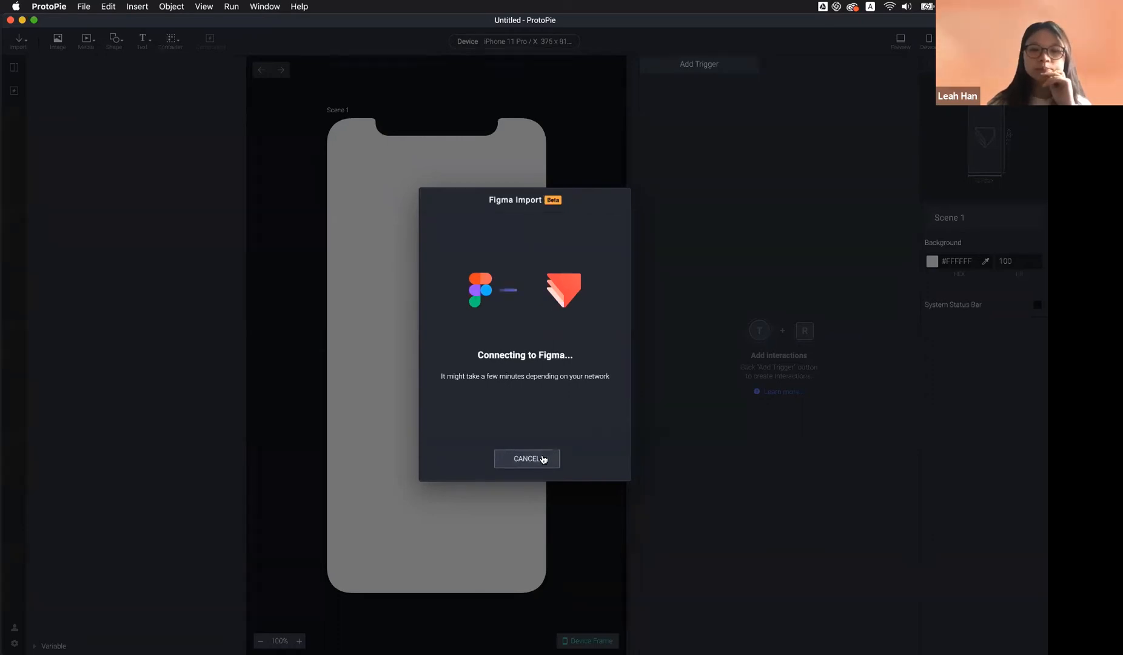
left_click(544, 459)
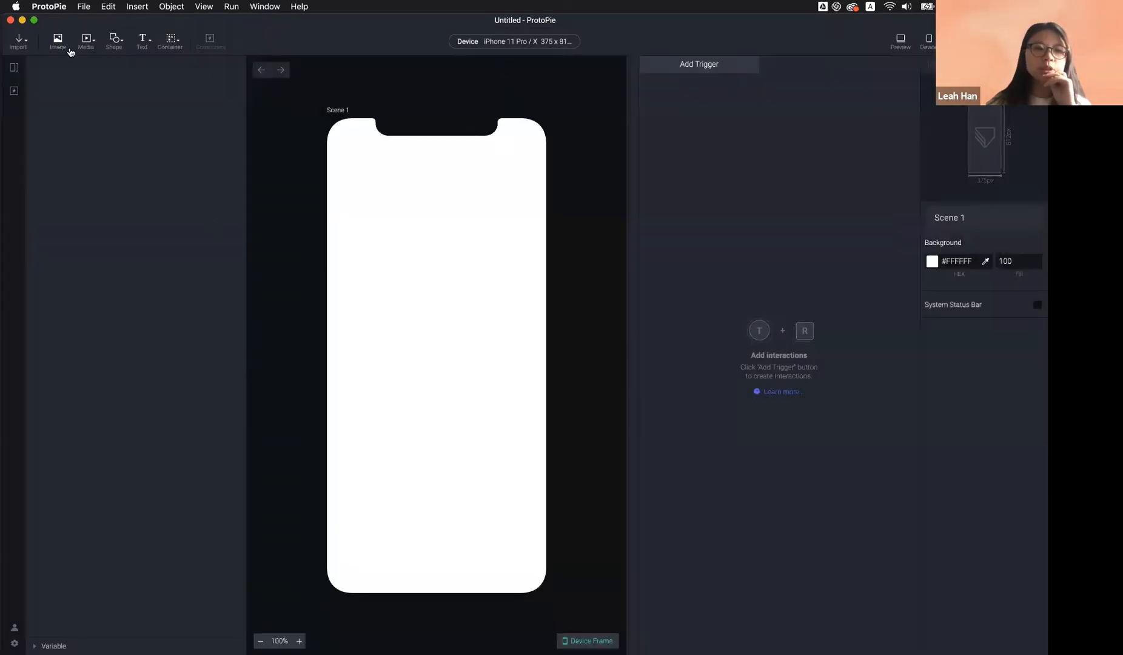
left_click(19, 41)
left_click(27, 78)
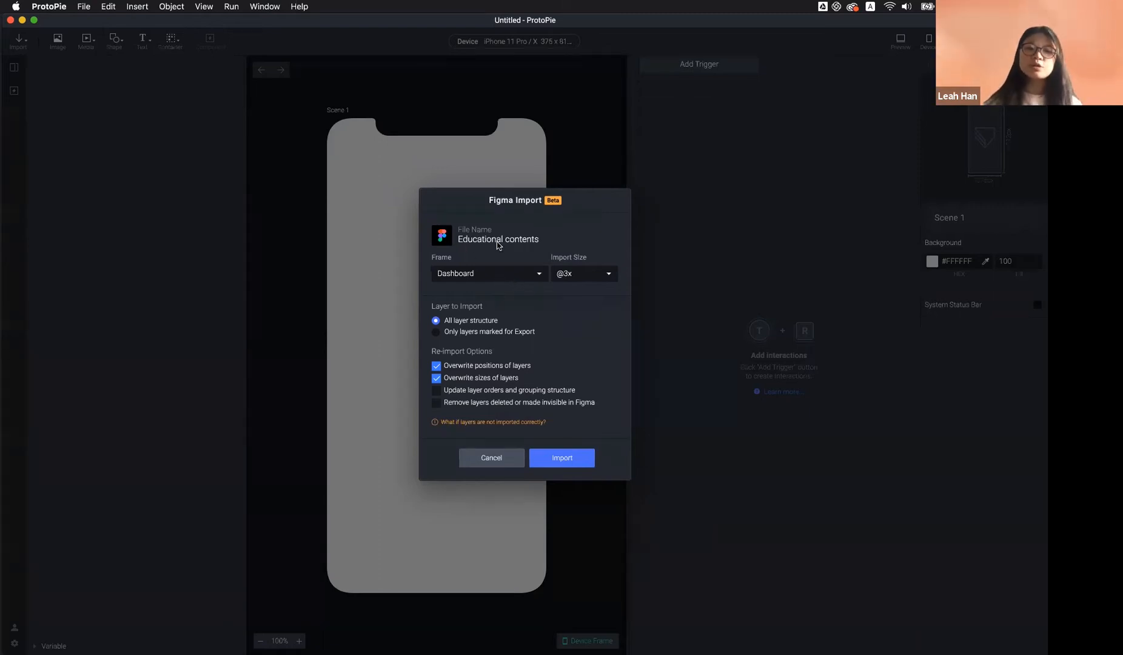
left_click(513, 273)
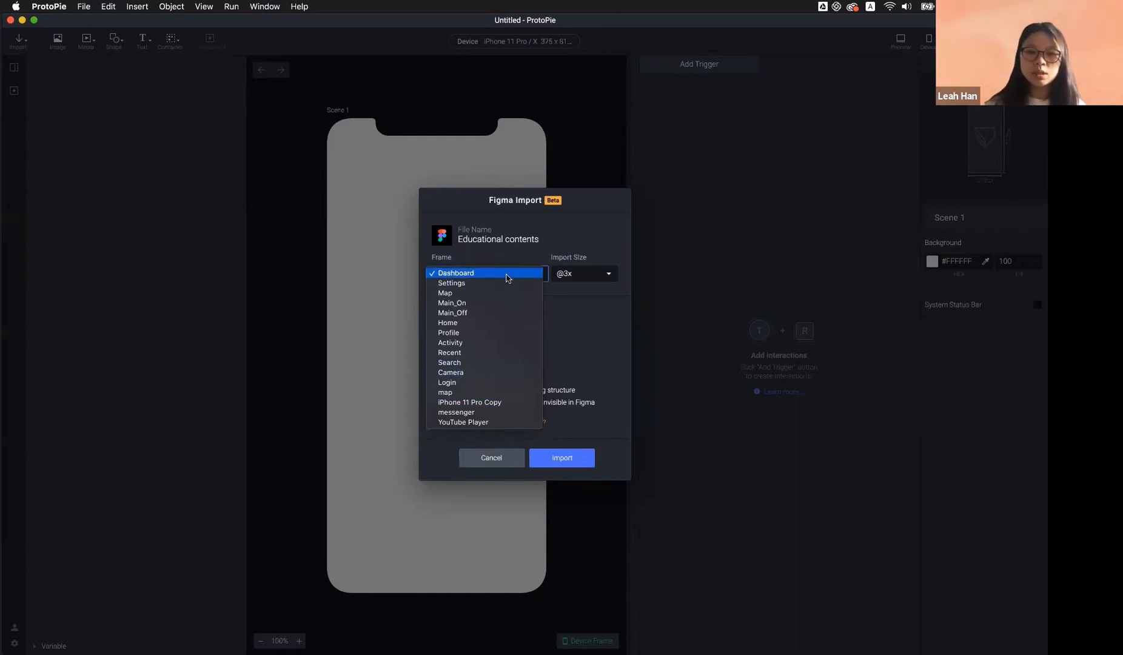
left_click(507, 278)
Import the Figma Dashboard frame into Scene 1, then clear the selection on the canvas
left_click(583, 461)
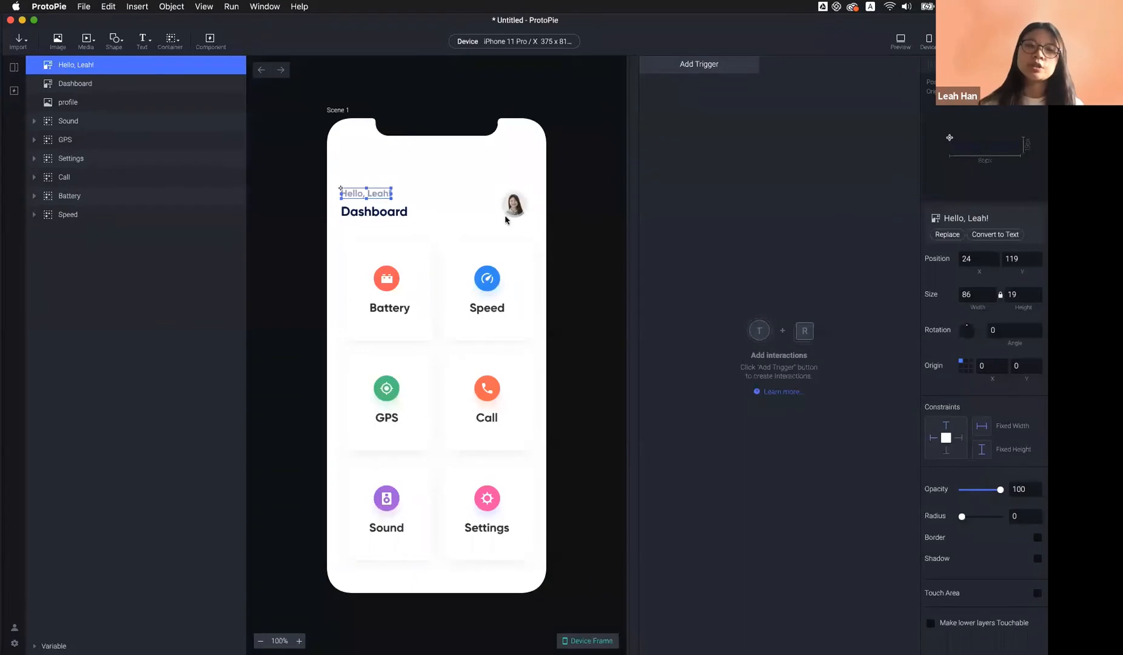
left_click(296, 302)
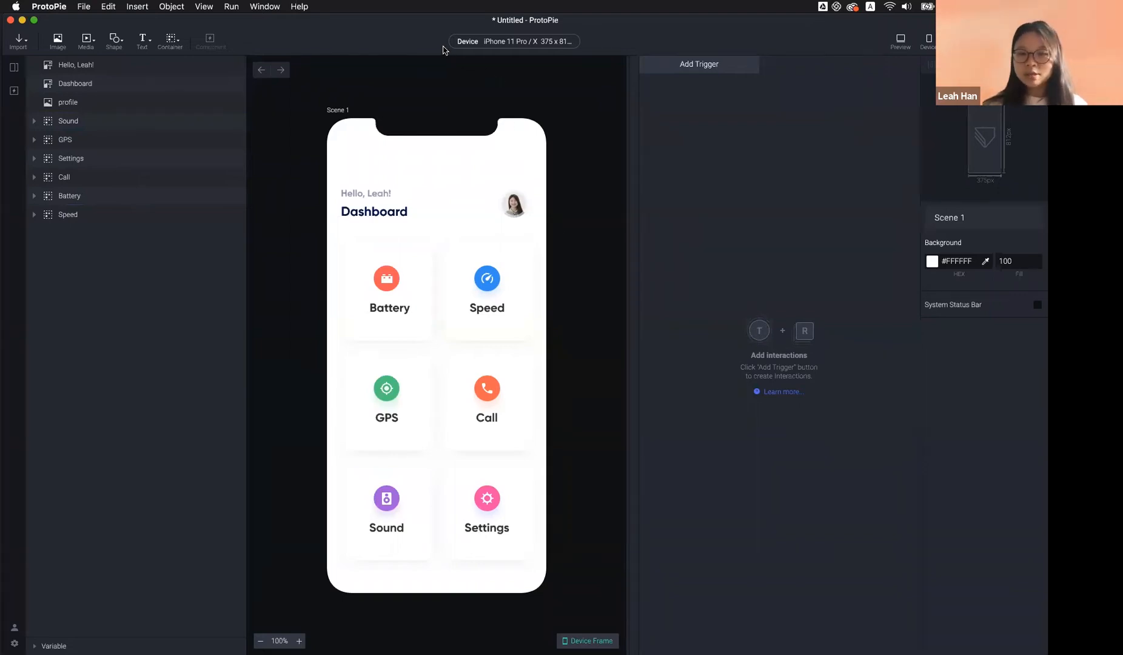
Select the GPS and Call cards and show the list of trigger types
left_click(713, 71)
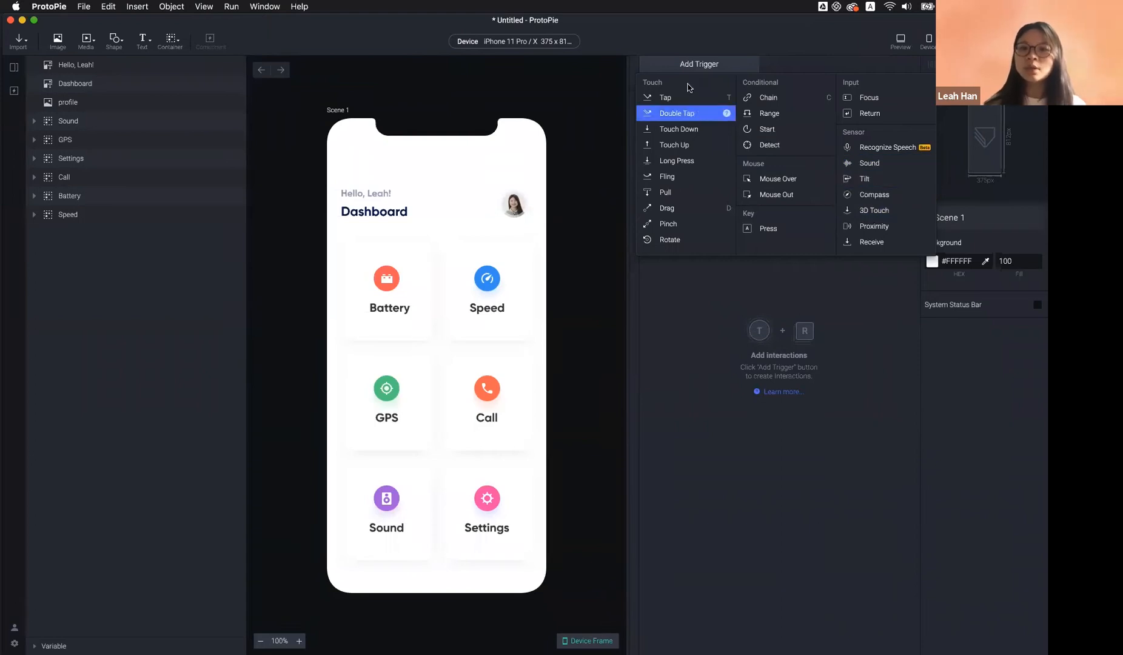
left_click(586, 294)
left_click(426, 393)
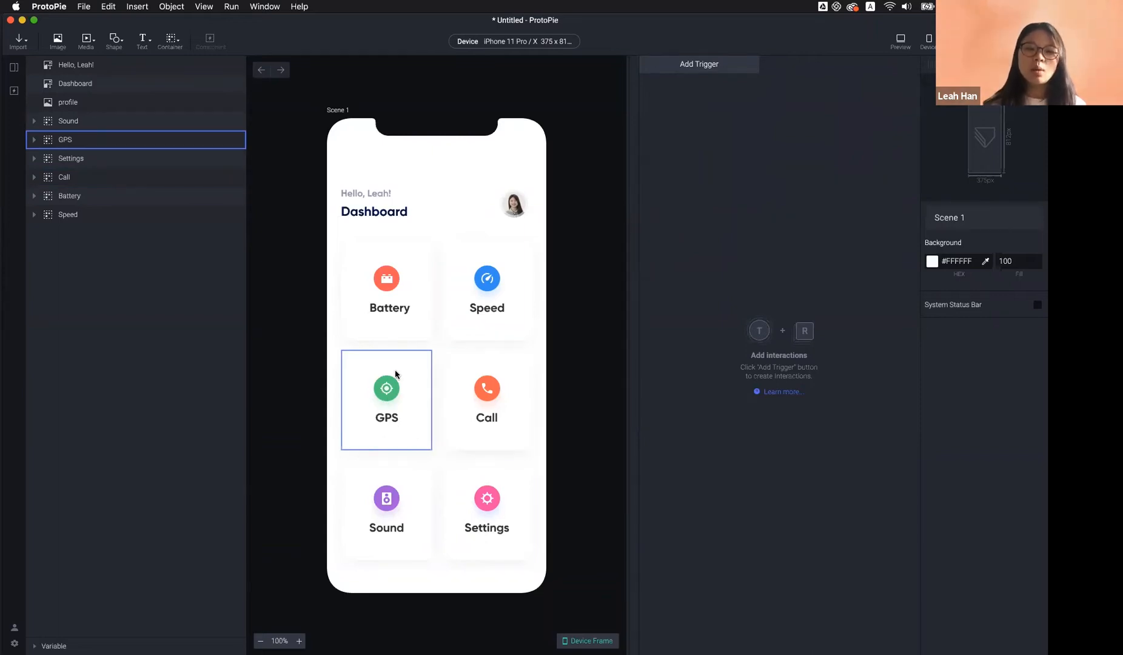
left_click(501, 351)
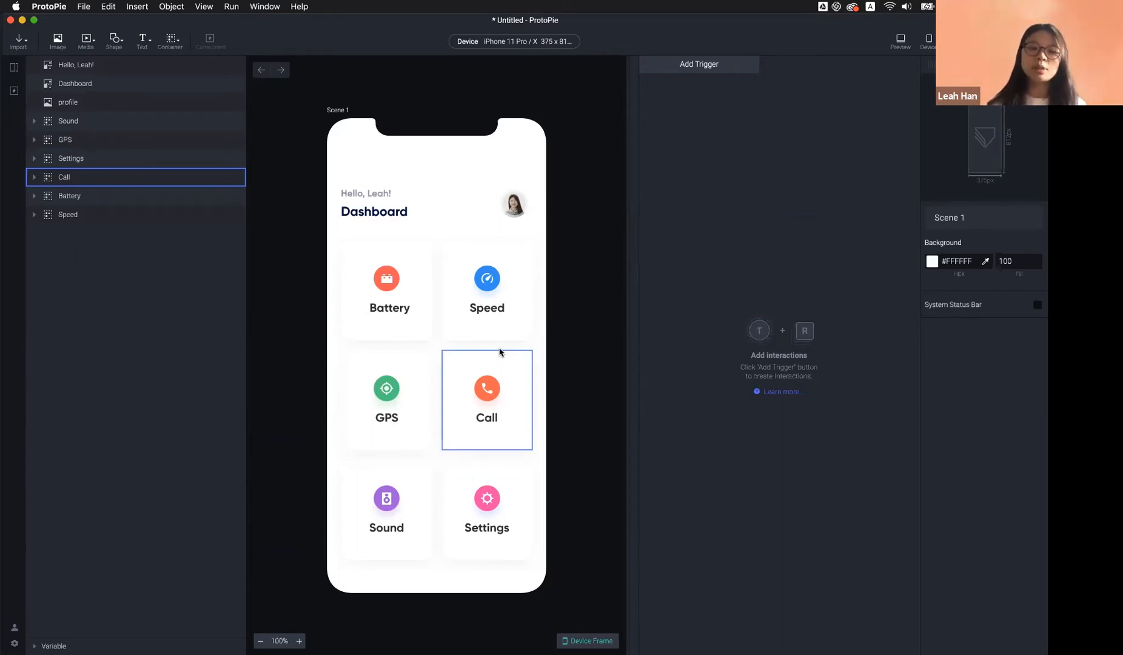
left_click(698, 69)
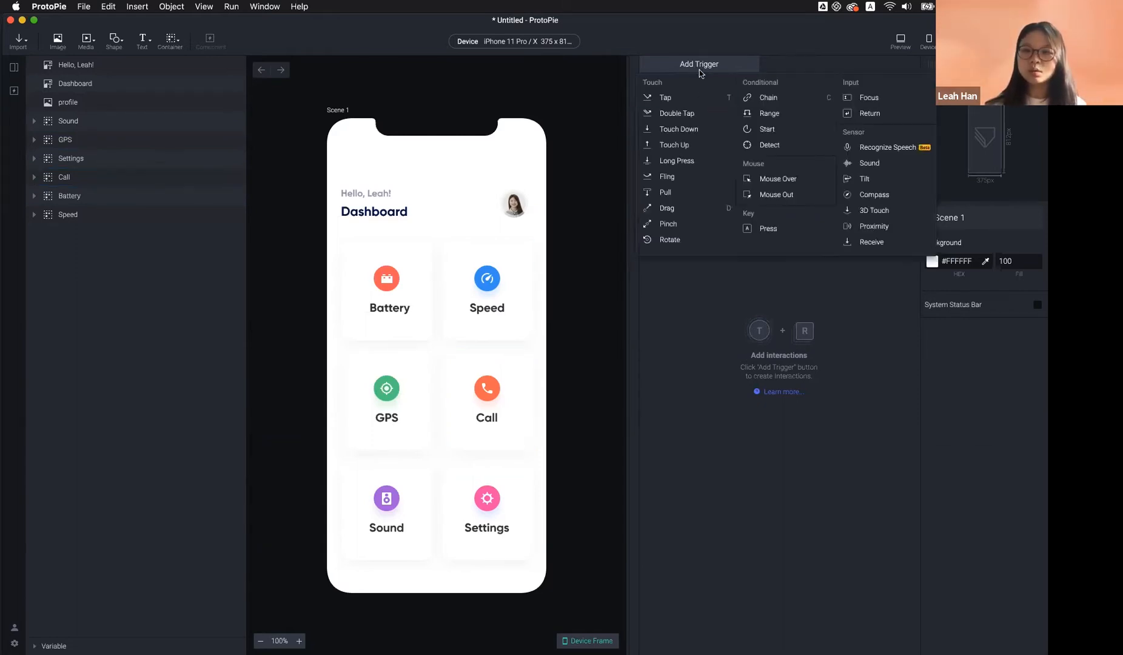
Add a Touch Down trigger with GPS as its layer
left_click(680, 128)
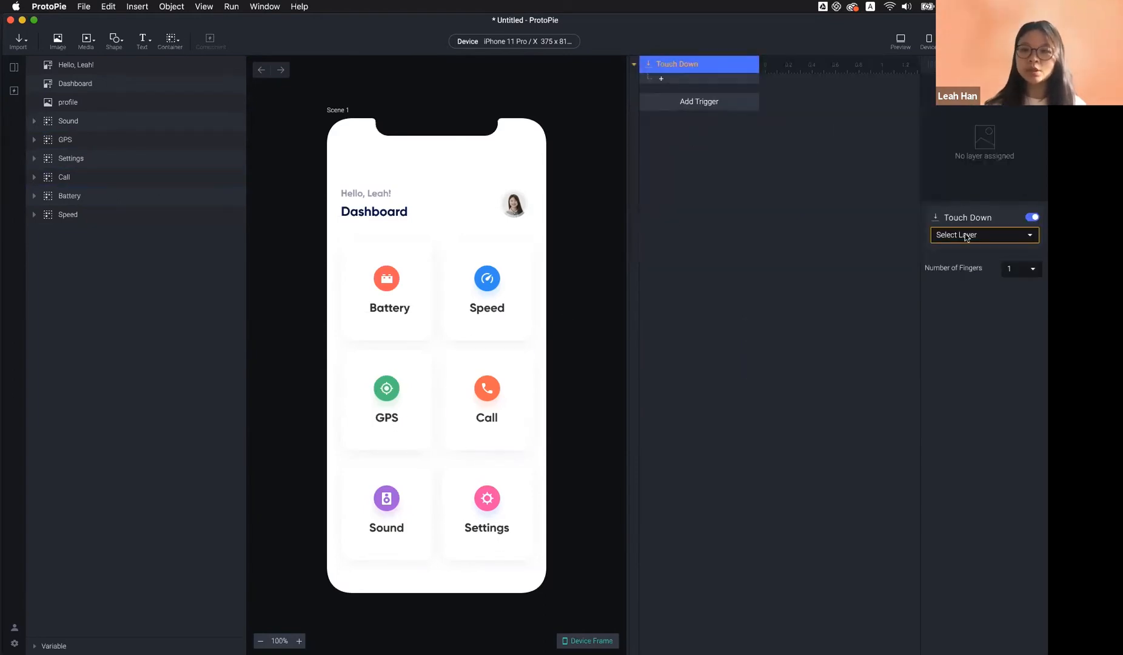
left_click(413, 420)
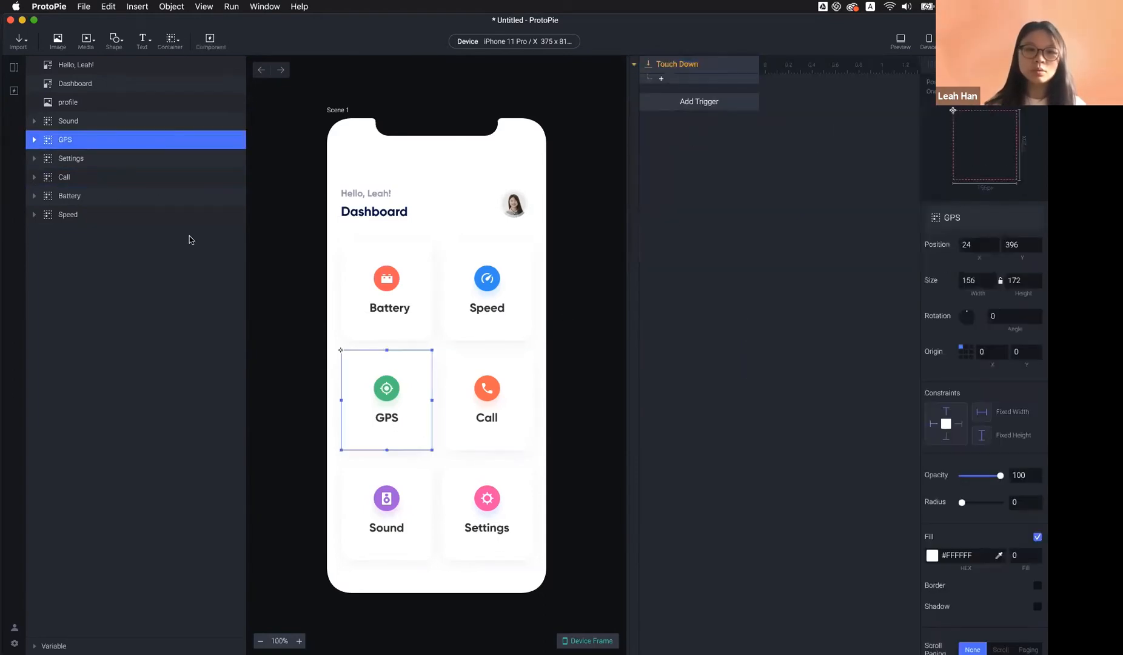
left_click(697, 65)
left_click(982, 237)
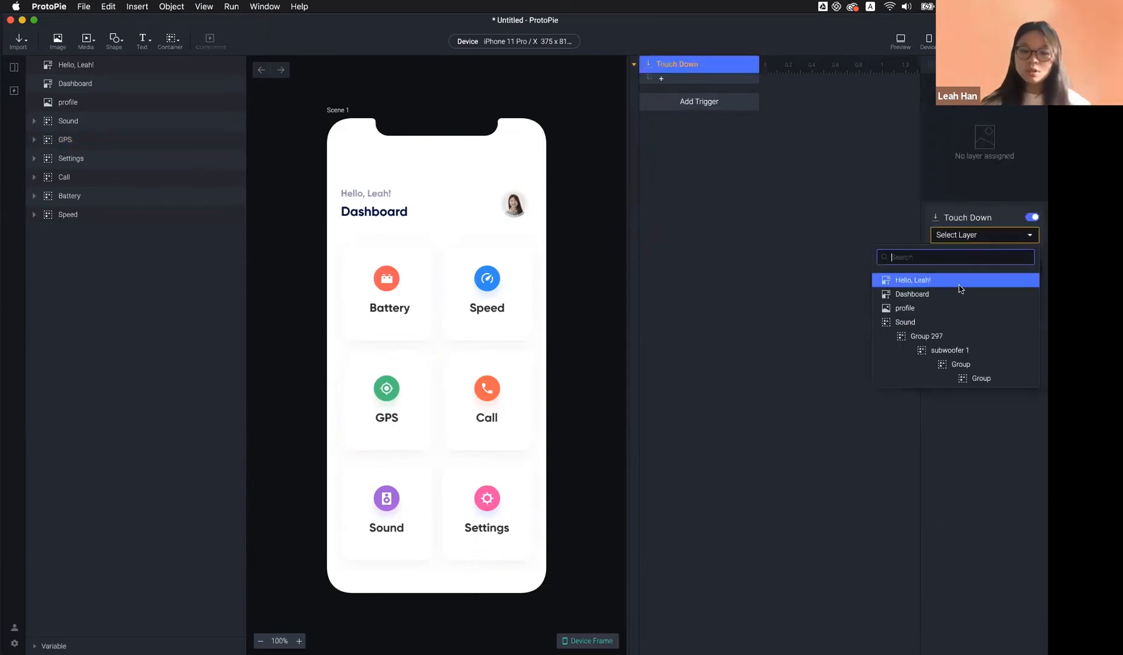
type("gp")
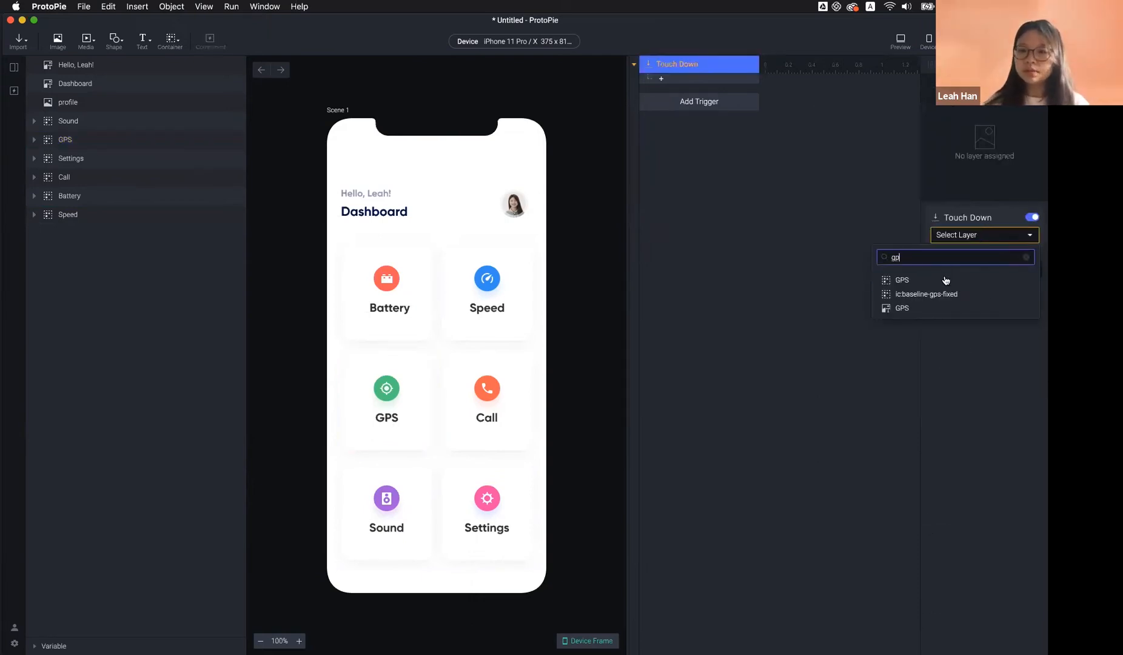
left_click(947, 280)
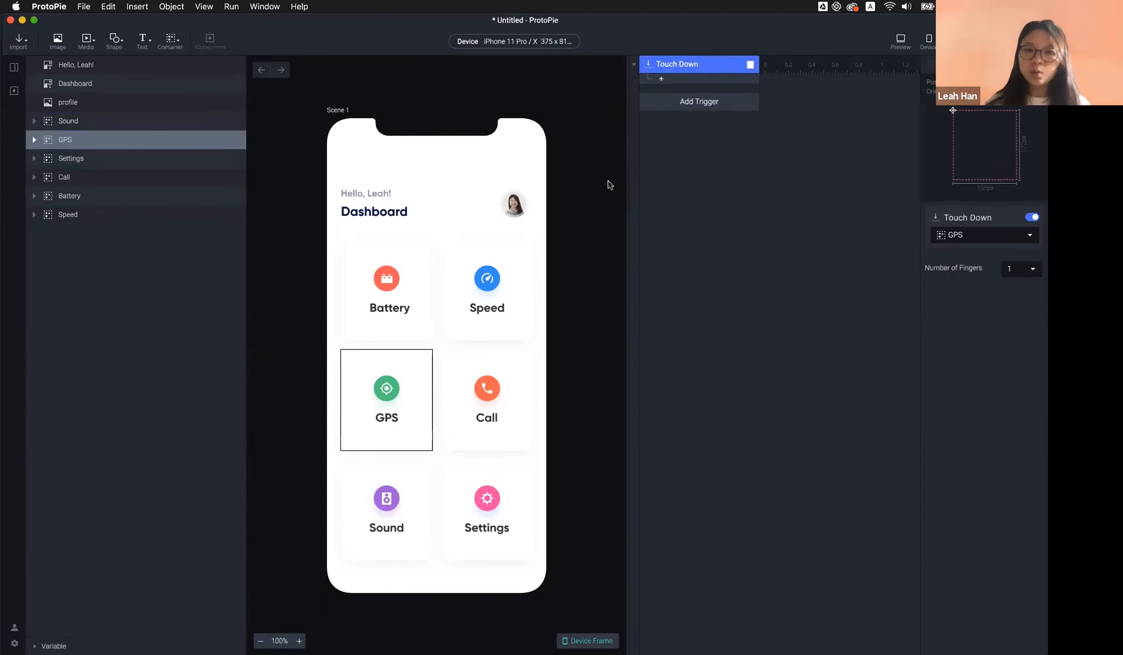
Give the Touch Down trigger a Shadow response in #000000 at 20
left_click(696, 77)
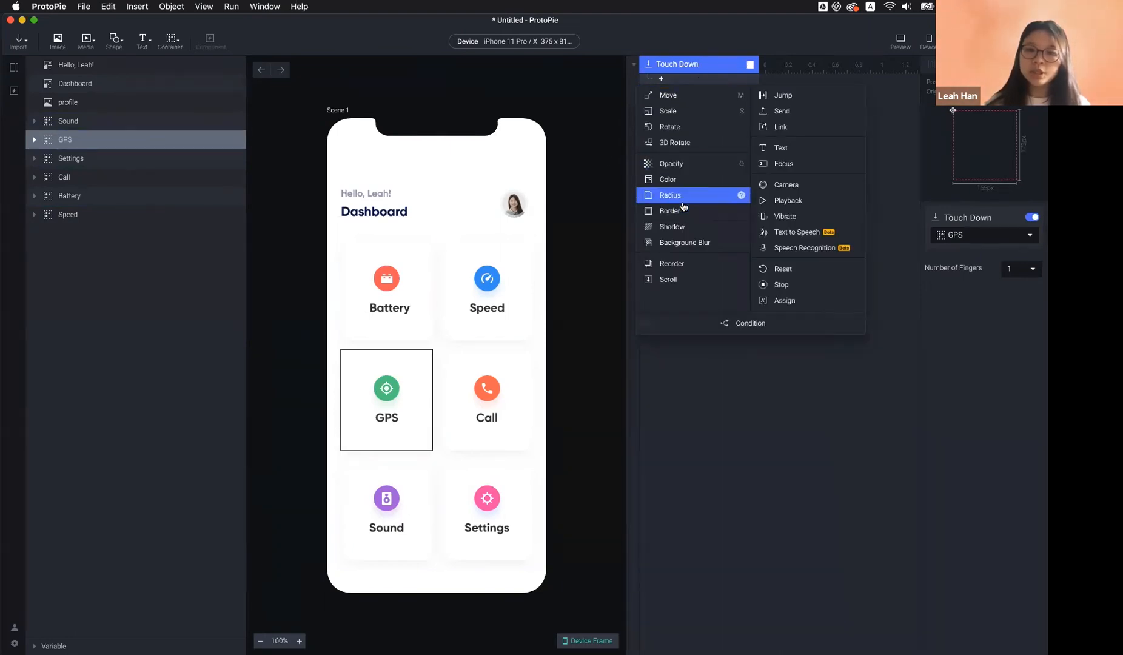
left_click(673, 227)
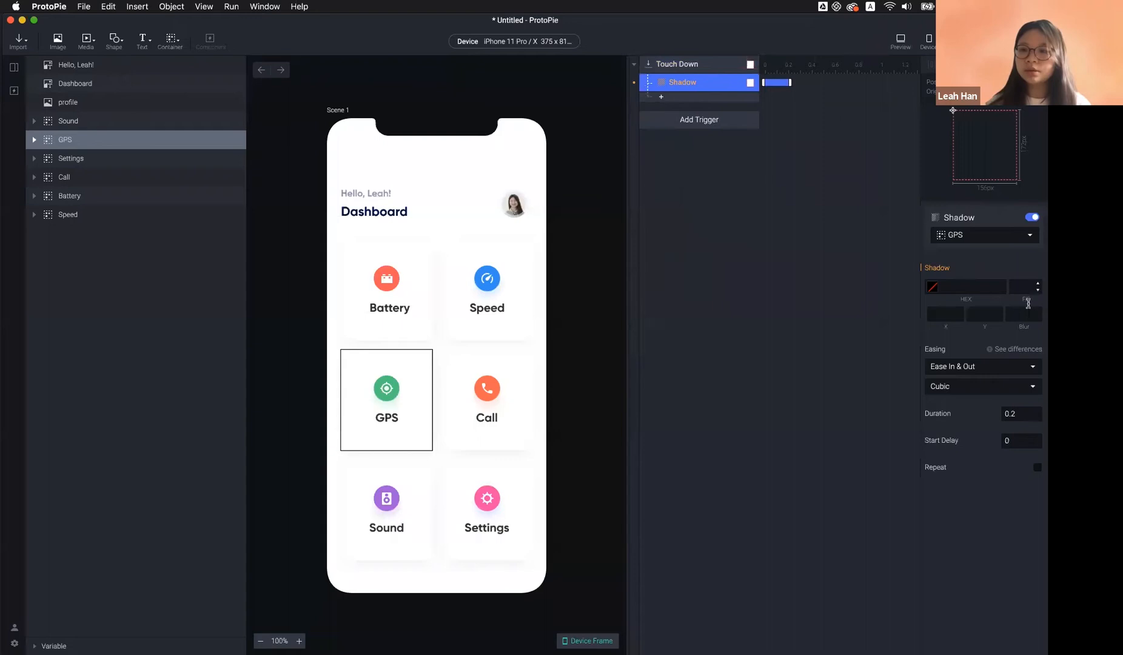
left_click(945, 287)
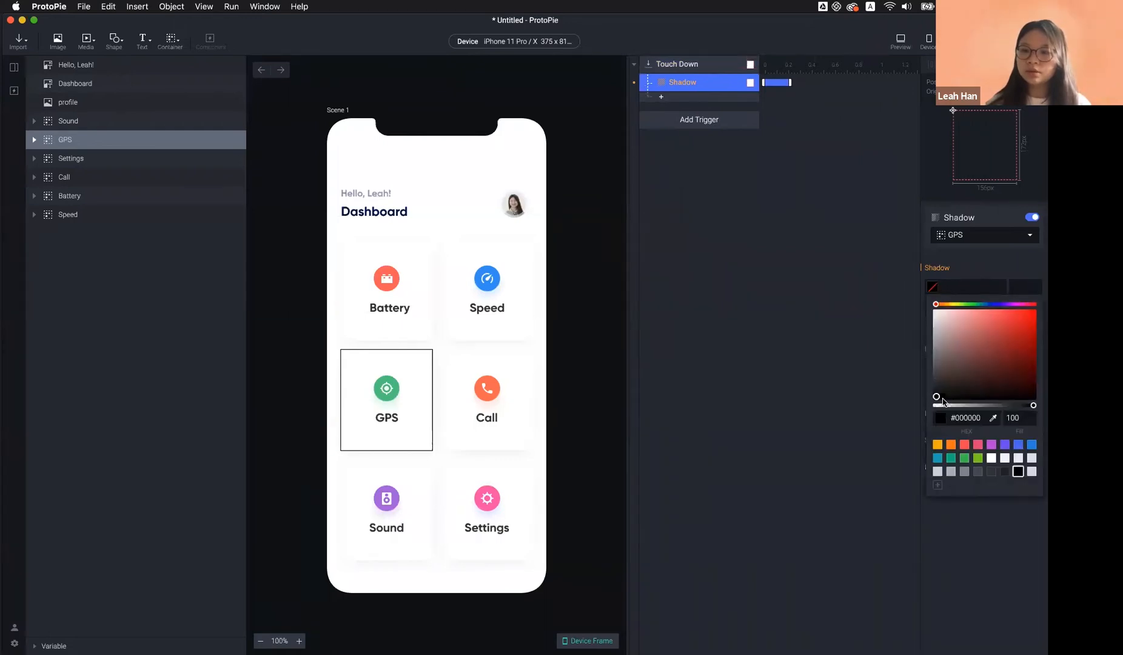
left_click(1013, 290)
left_click(1014, 316)
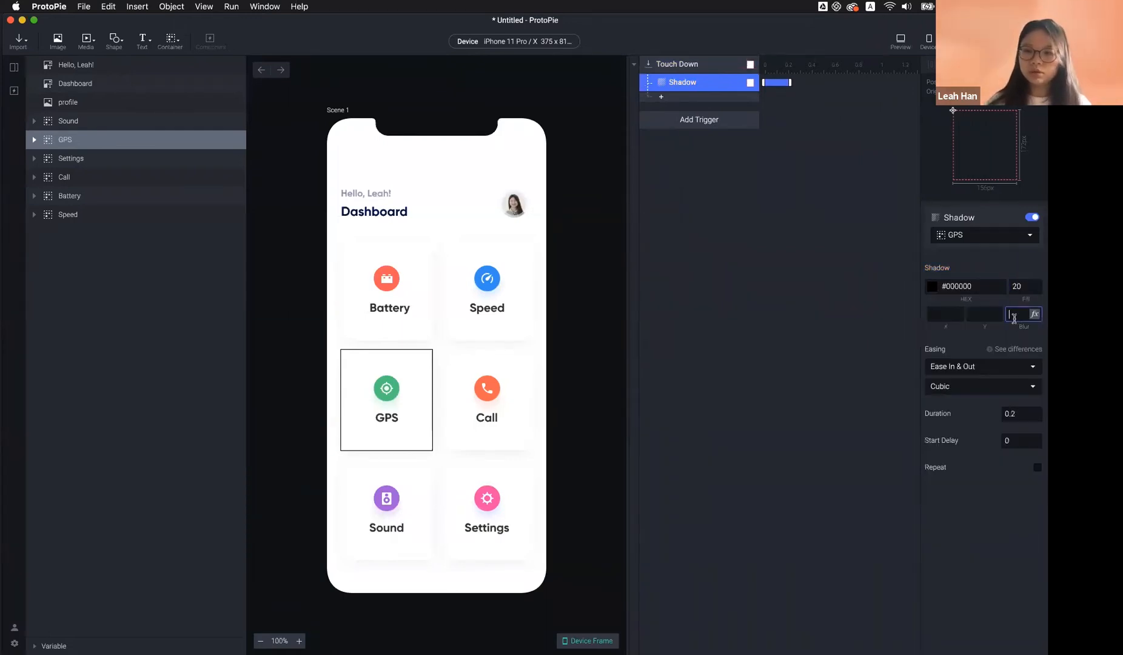
left_click(827, 352)
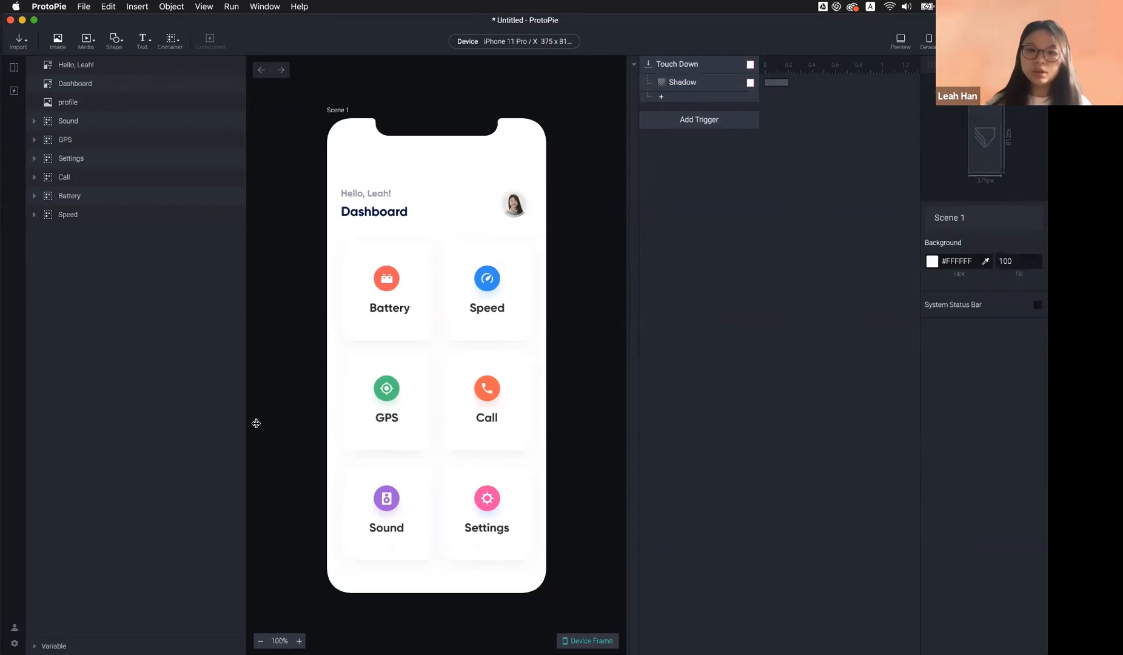
left_click(389, 398)
left_click(695, 101)
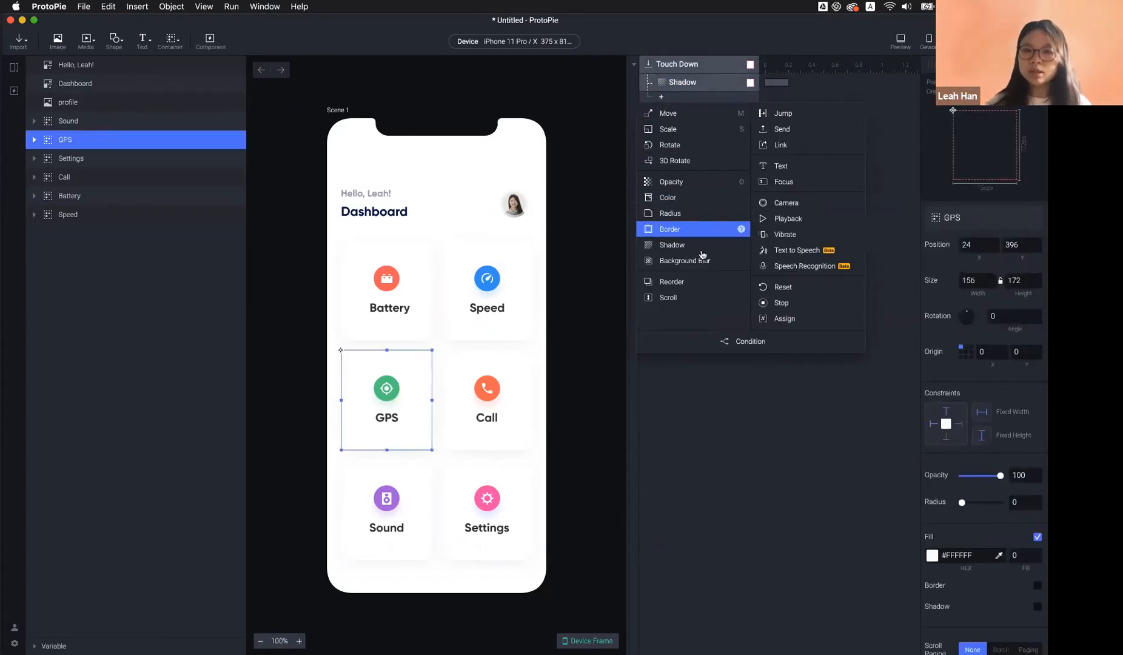
Add a Scale response by Factor, shrinking ScaleX and ScaleY to 90%
left_click(691, 128)
left_click(1017, 271)
left_click(974, 313)
type("1")
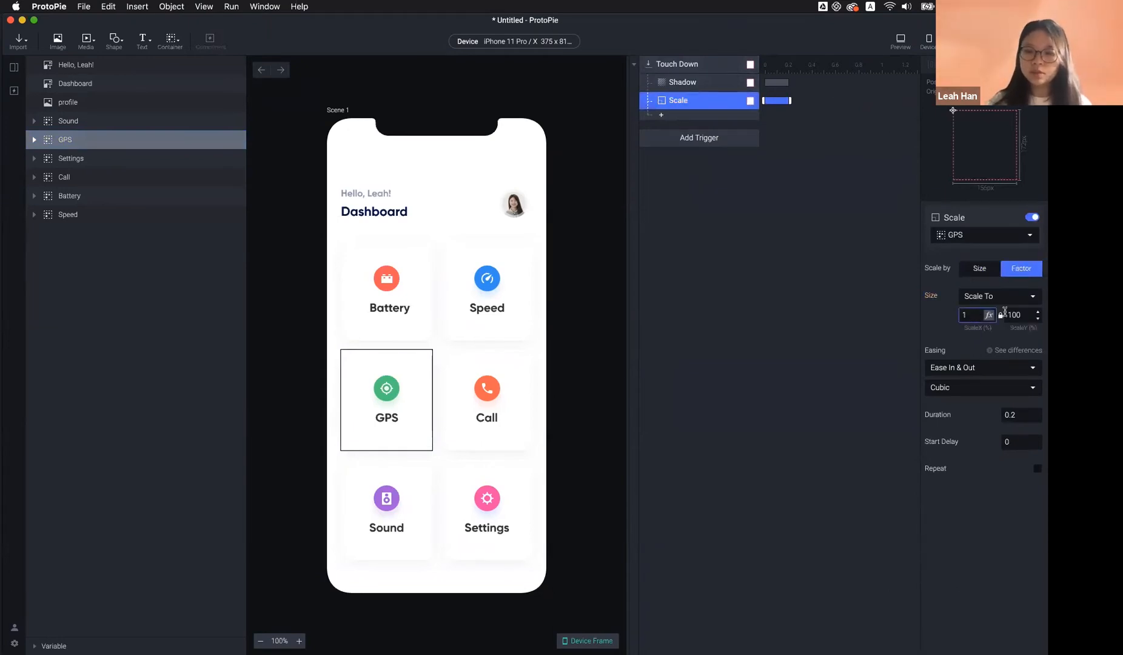
type("90")
left_click(1023, 316)
type("9")
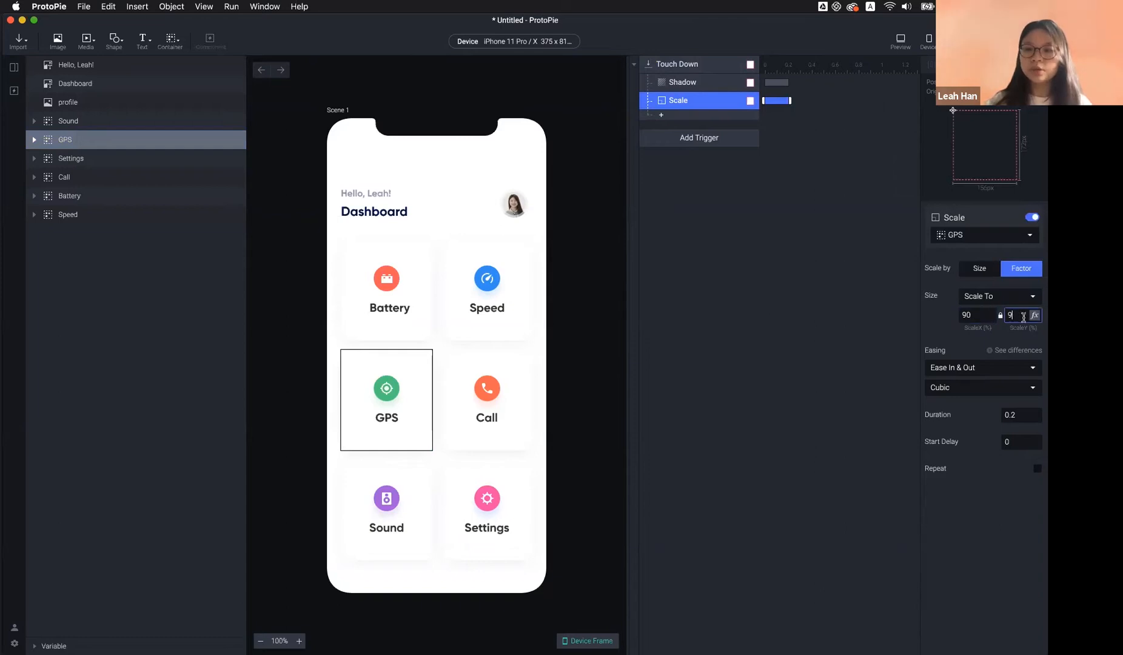
type("0")
key("Return")
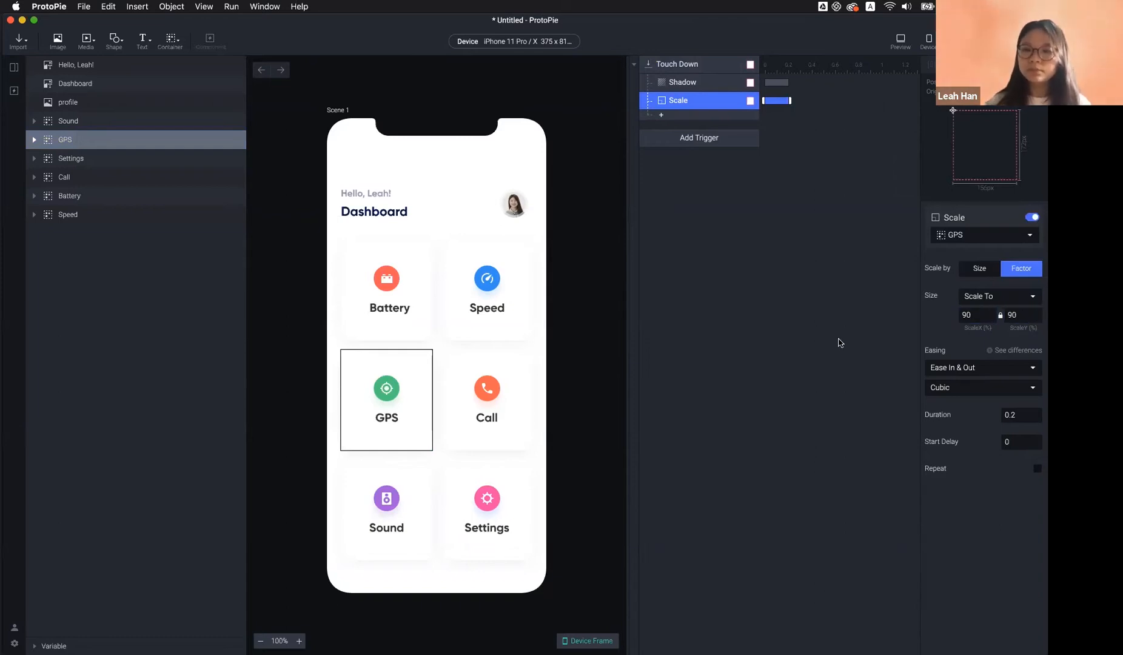
Set the origin of the card's background rectangle (Rectangle 42) to centre
double_click(391, 398)
left_click(427, 406)
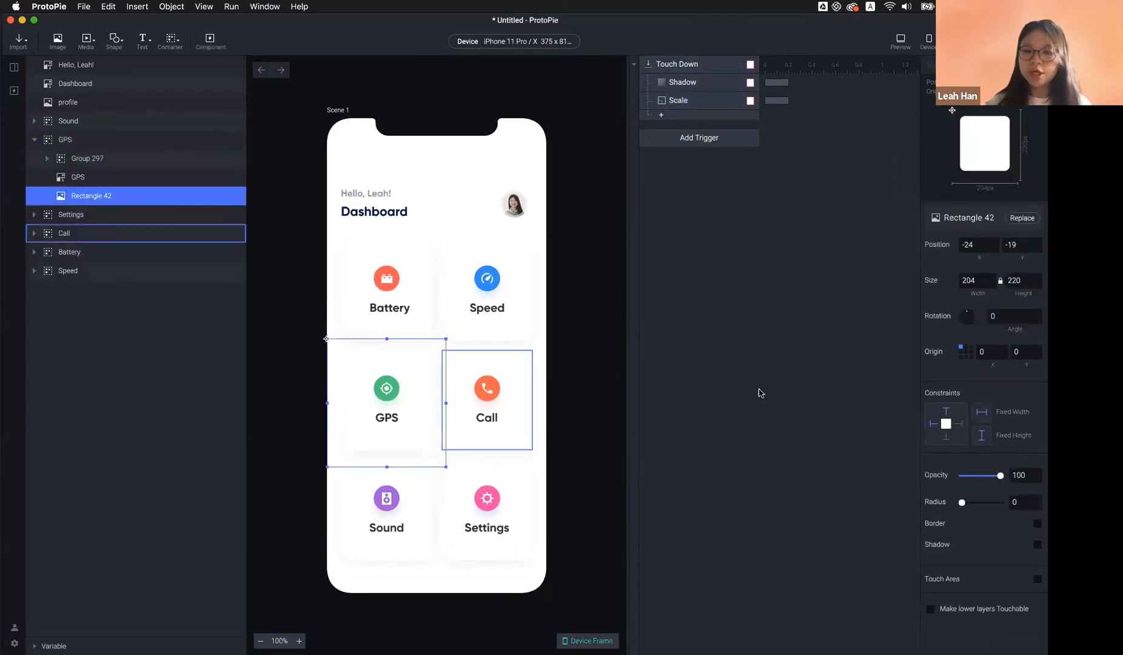
left_click(966, 353)
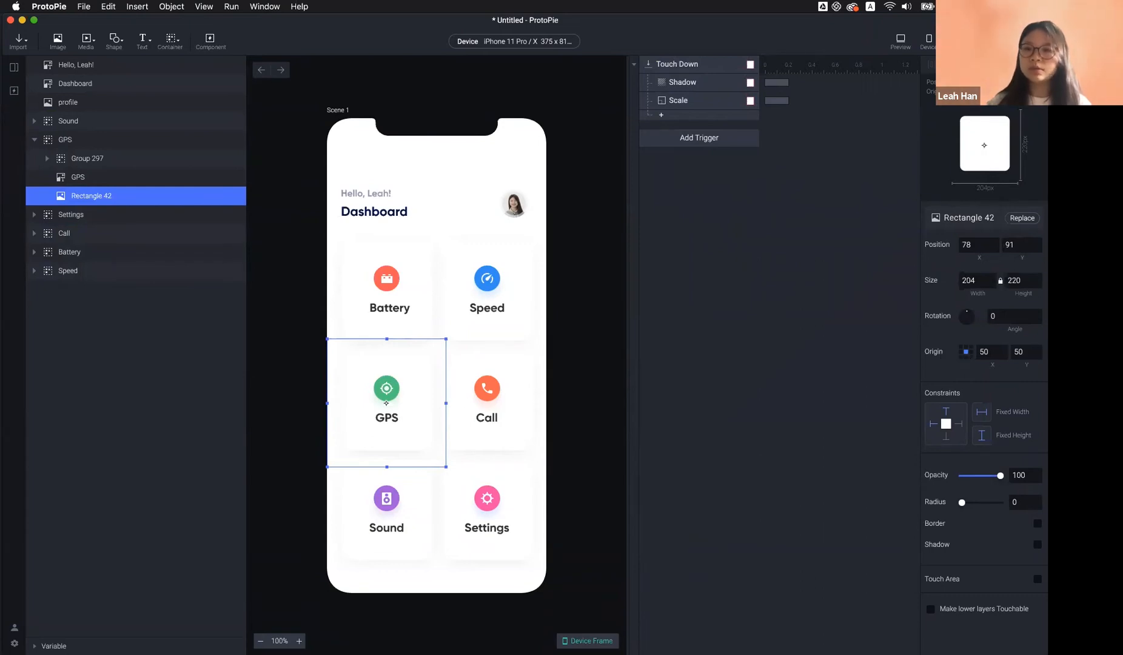
Test the GPS card press in Preview, then centre the GPS card's origin
left_click(901, 42)
left_click_drag(876, 31, 382, 109)
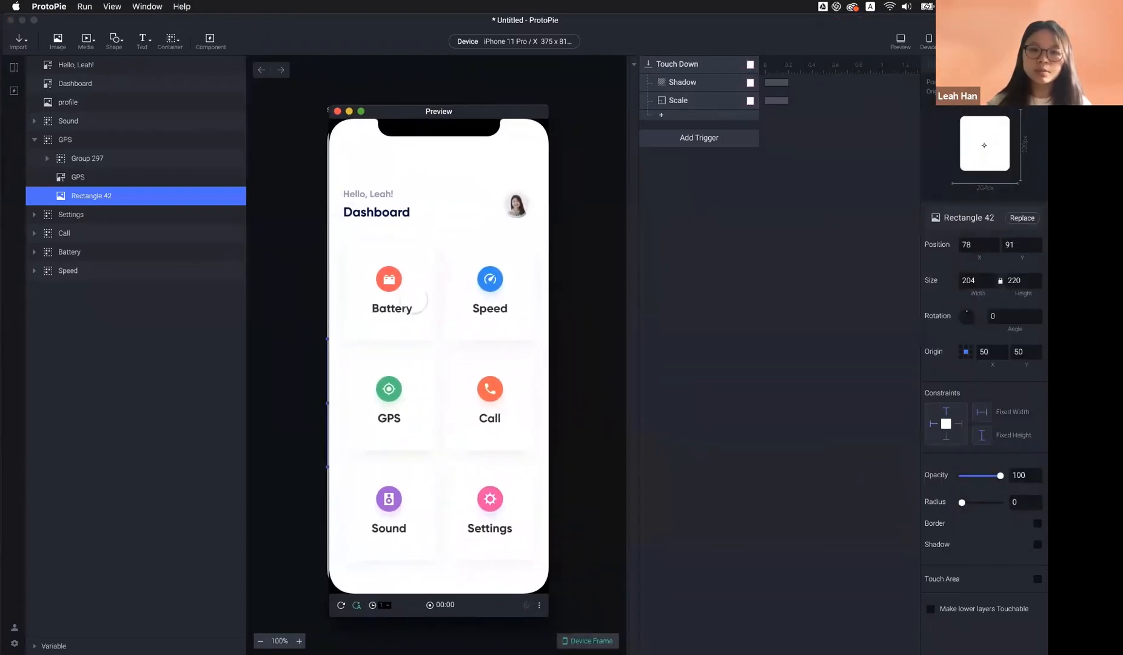
left_click(388, 395)
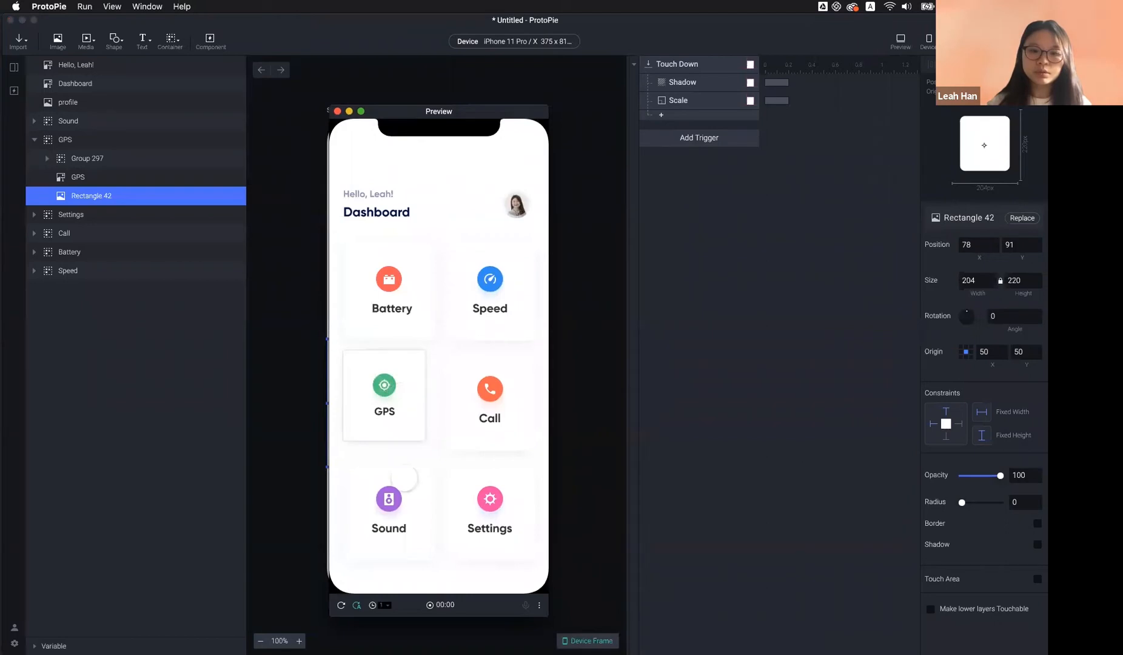
left_click(340, 605)
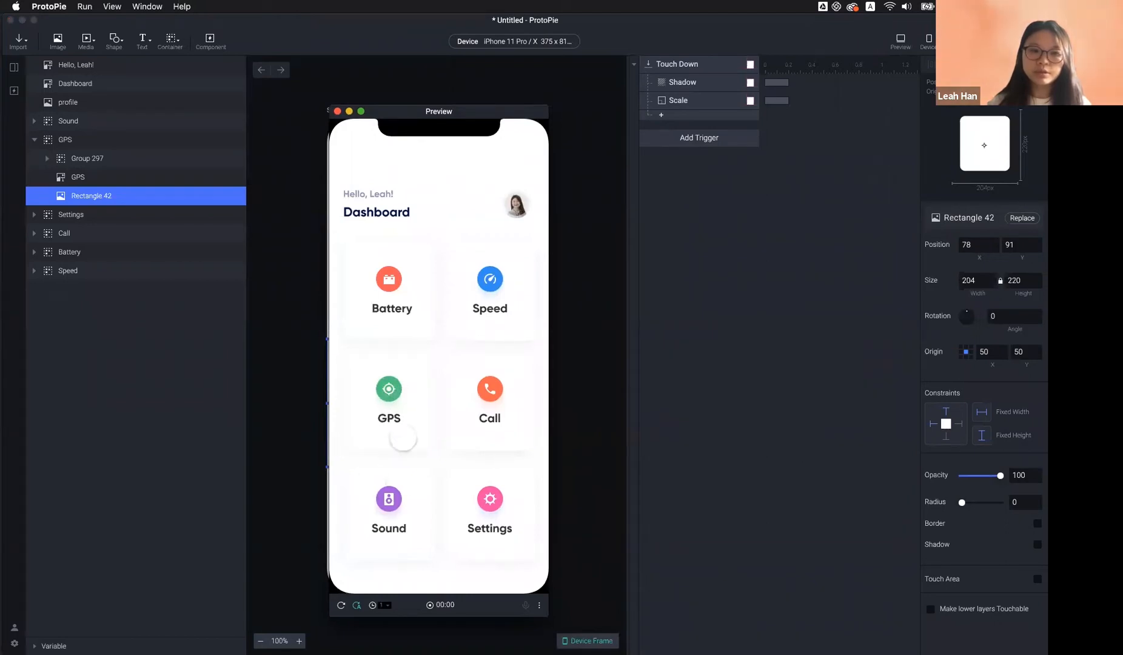
left_click(140, 140)
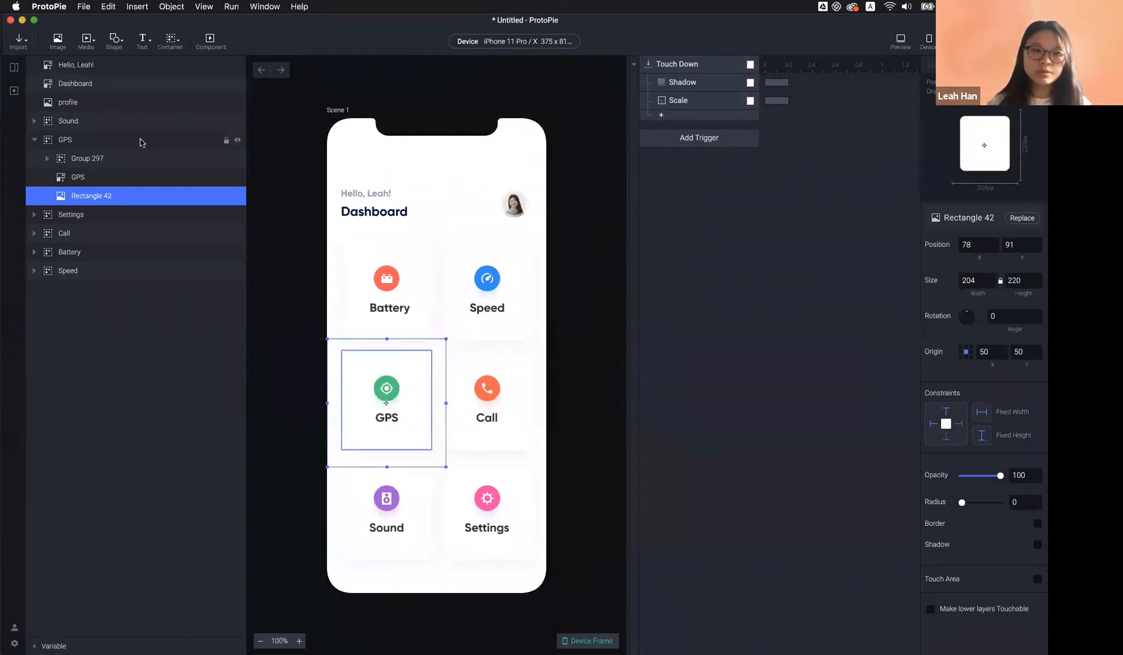
left_click(966, 352)
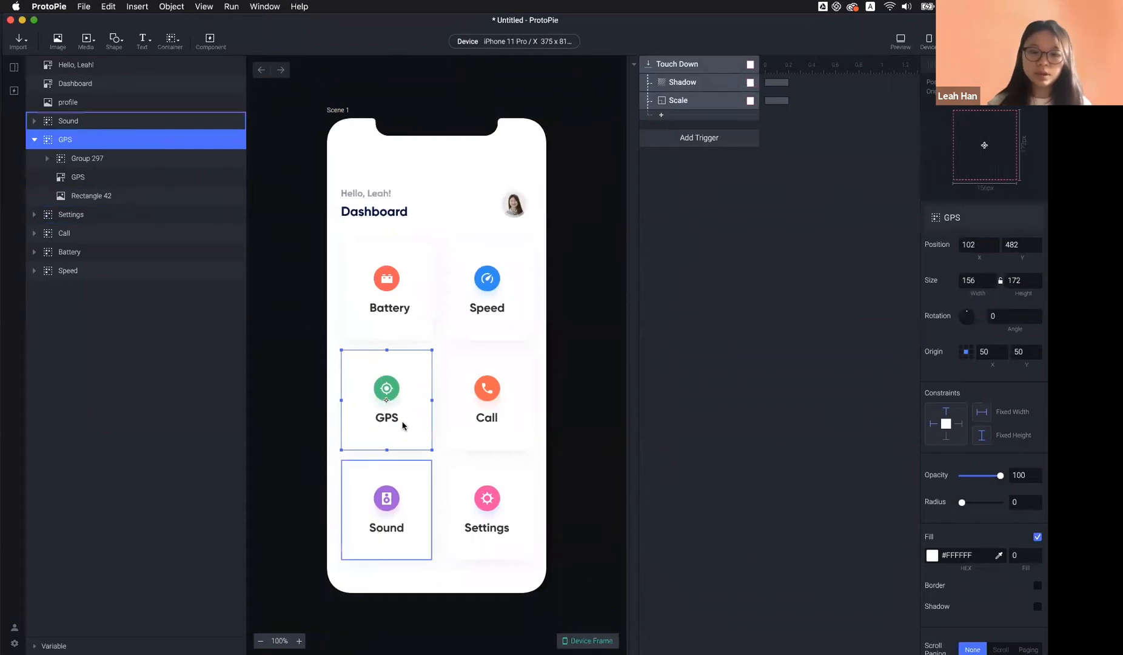
Re-test the GPS card press in Preview so it shrinks in place, then close Preview
left_click(901, 40)
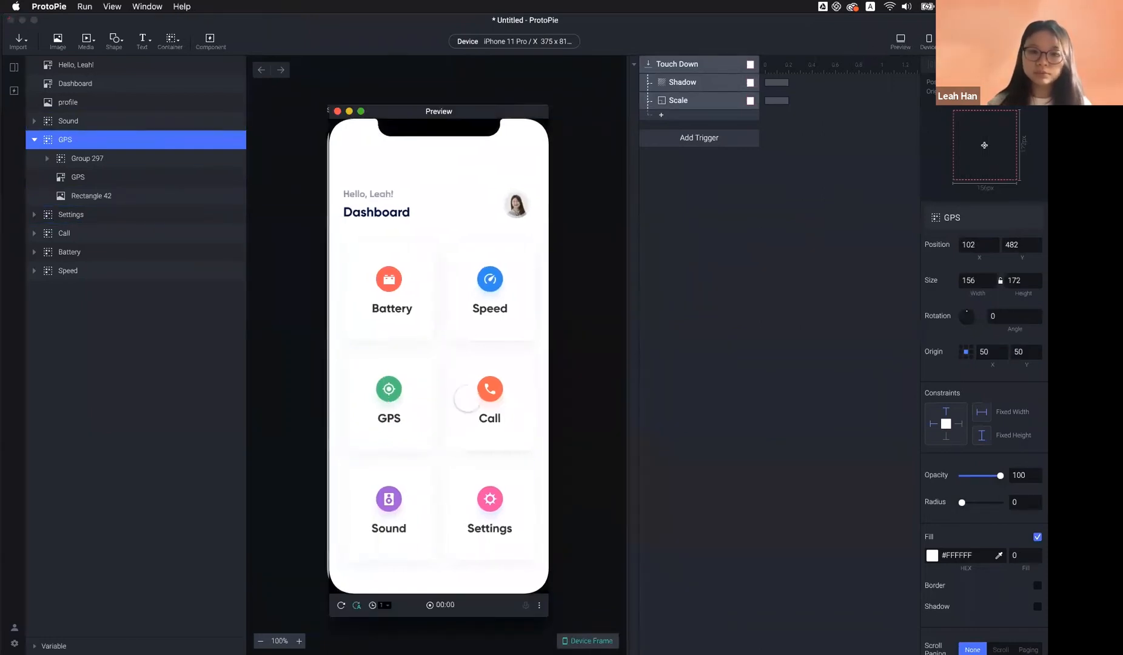
left_click(404, 411)
left_click(341, 605)
left_click(381, 424)
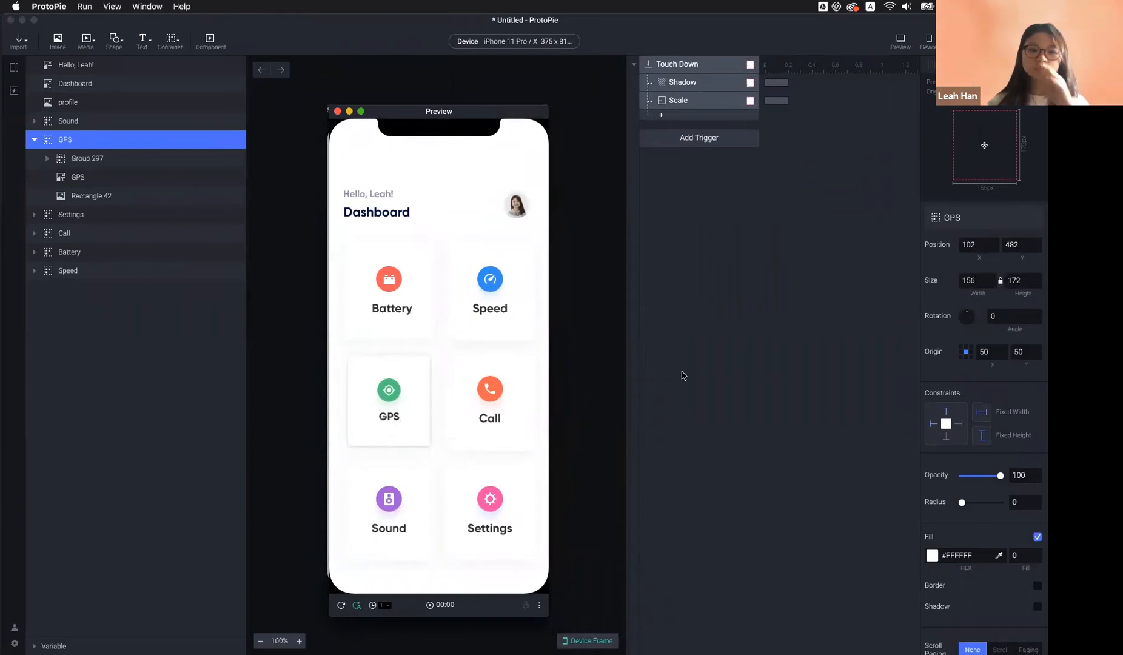
left_click(689, 146)
left_click(689, 145)
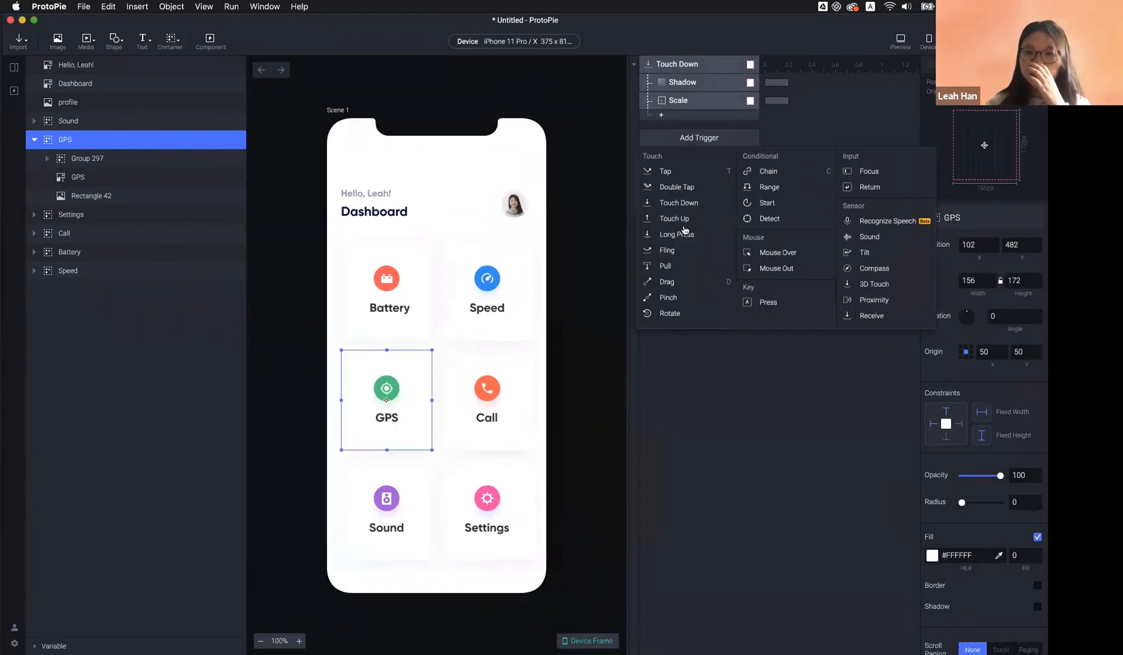
Add a Touch Up trigger on the GPS card with a Reset response
left_click(687, 220)
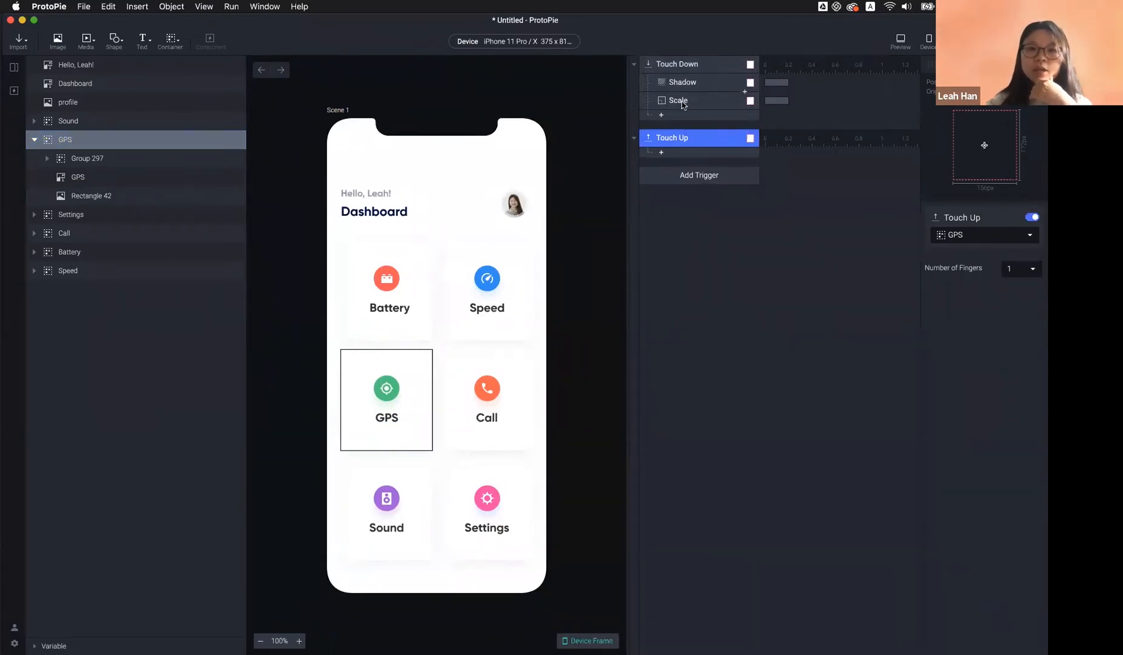
left_click(125, 141)
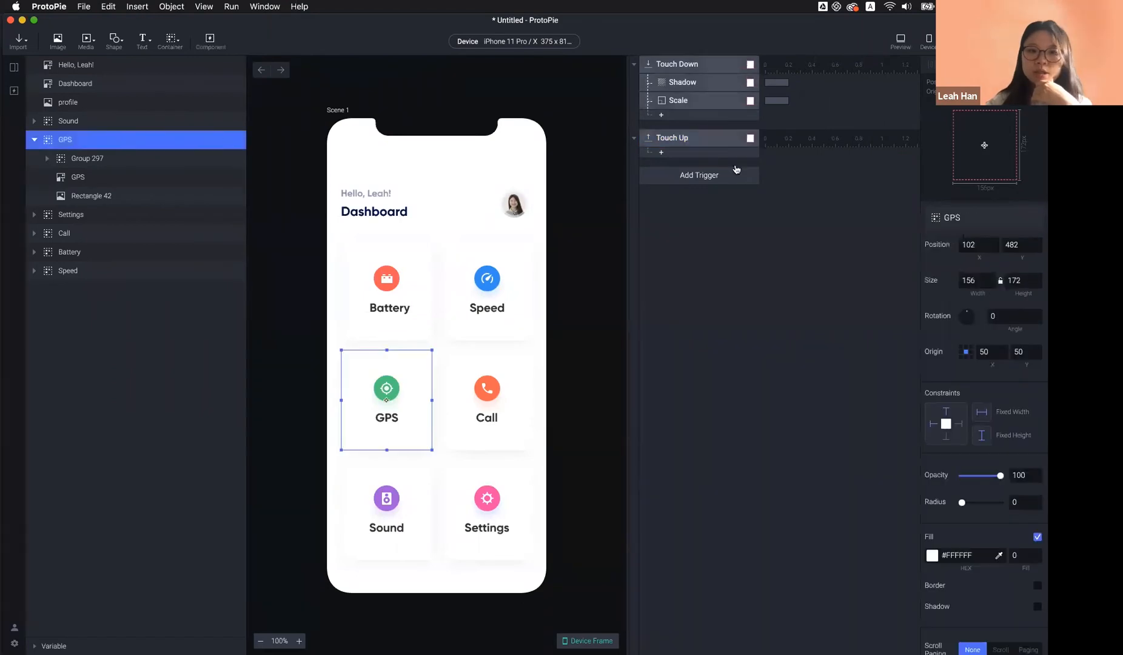
left_click(725, 157)
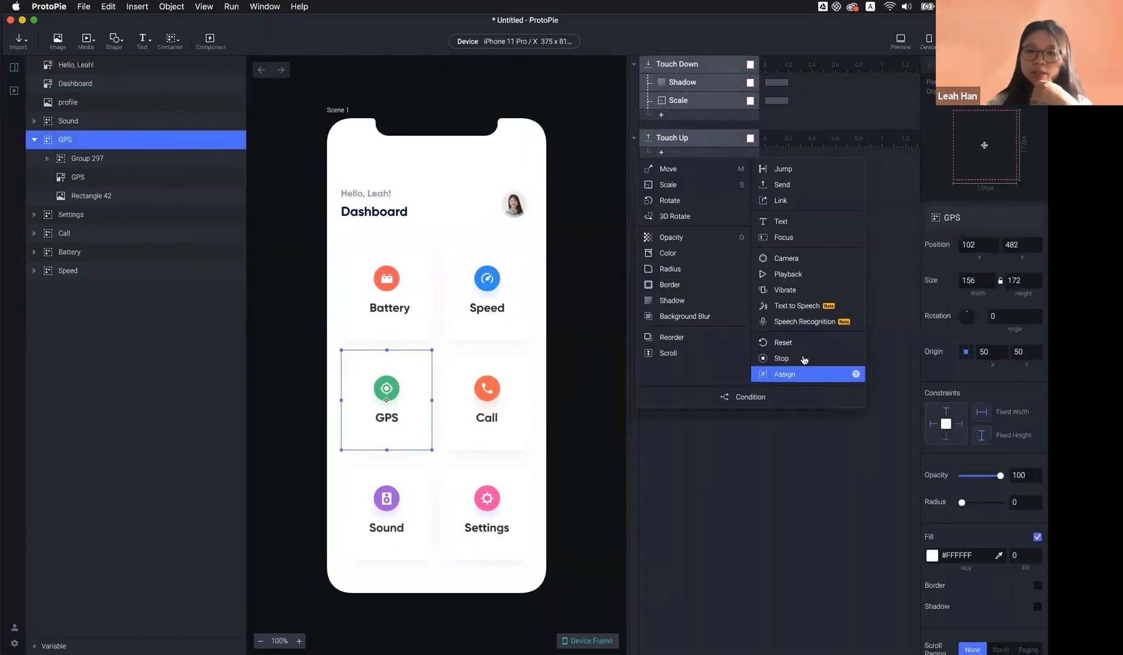
left_click(797, 341)
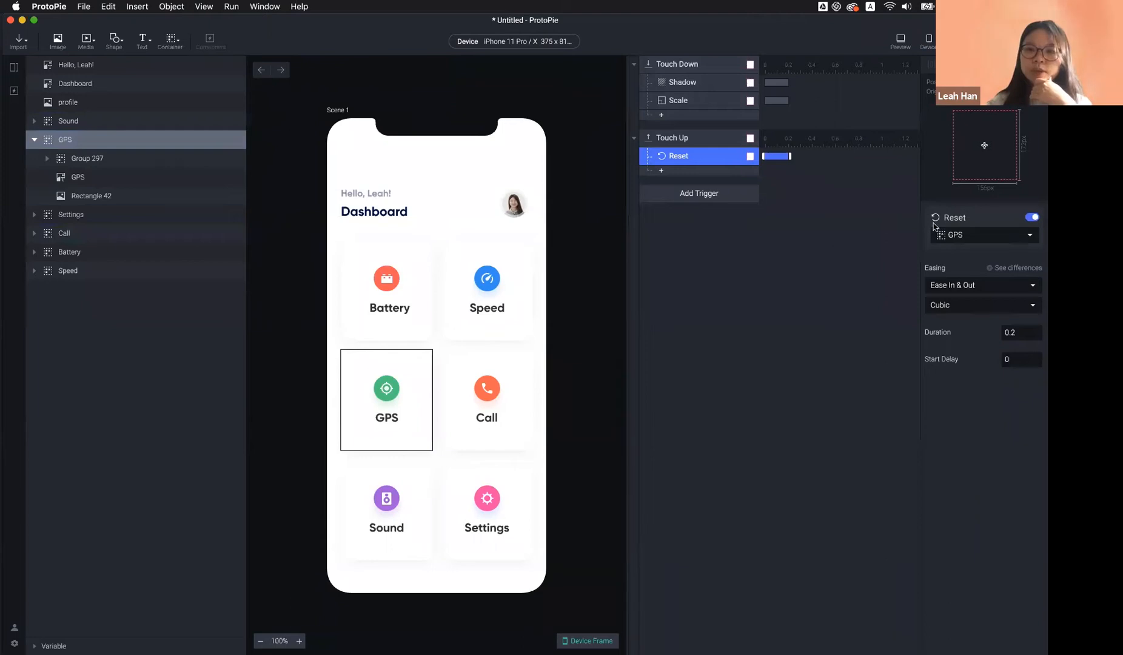
left_click(702, 84)
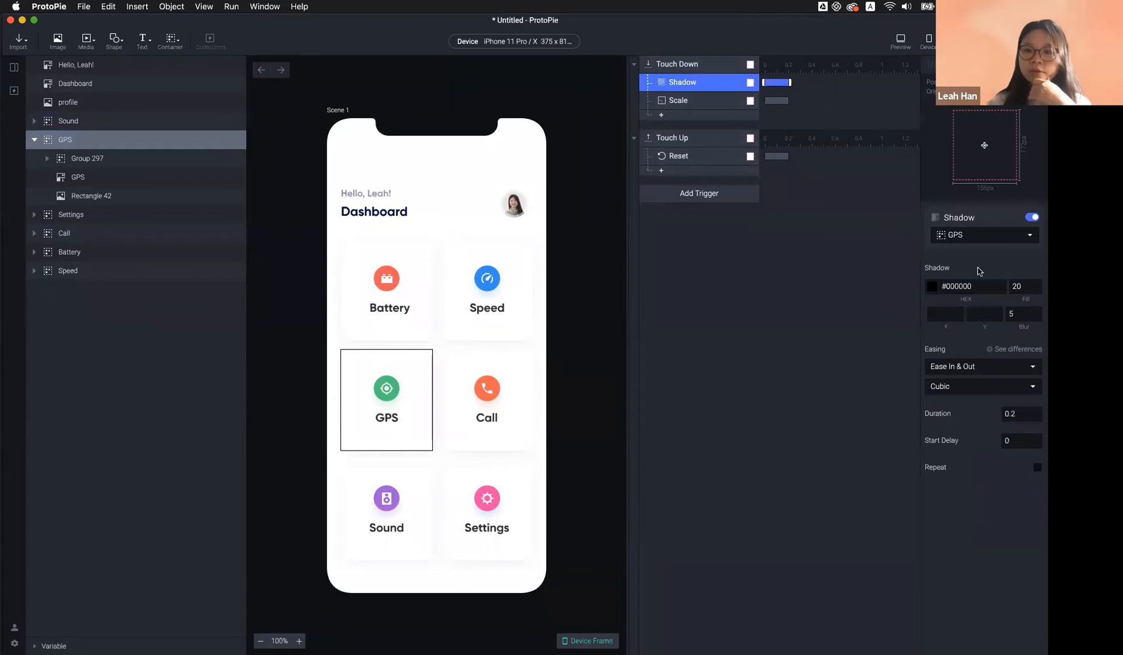
left_click(704, 158)
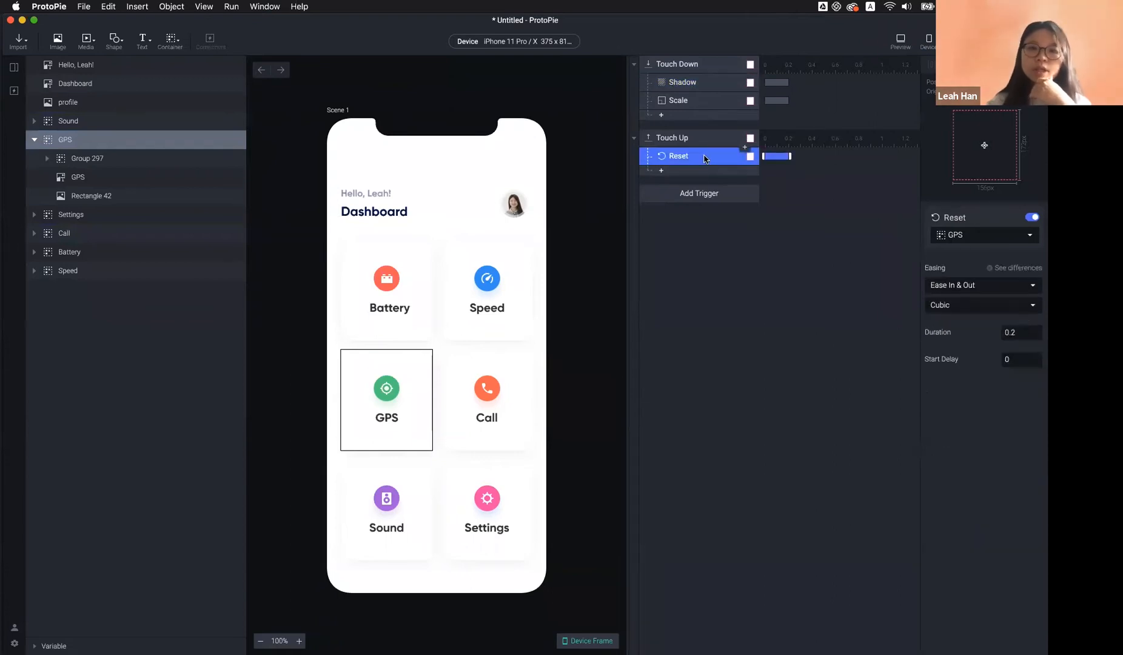
Press and release the GPS card in Preview to confirm it resets
left_click(901, 43)
left_click(398, 404)
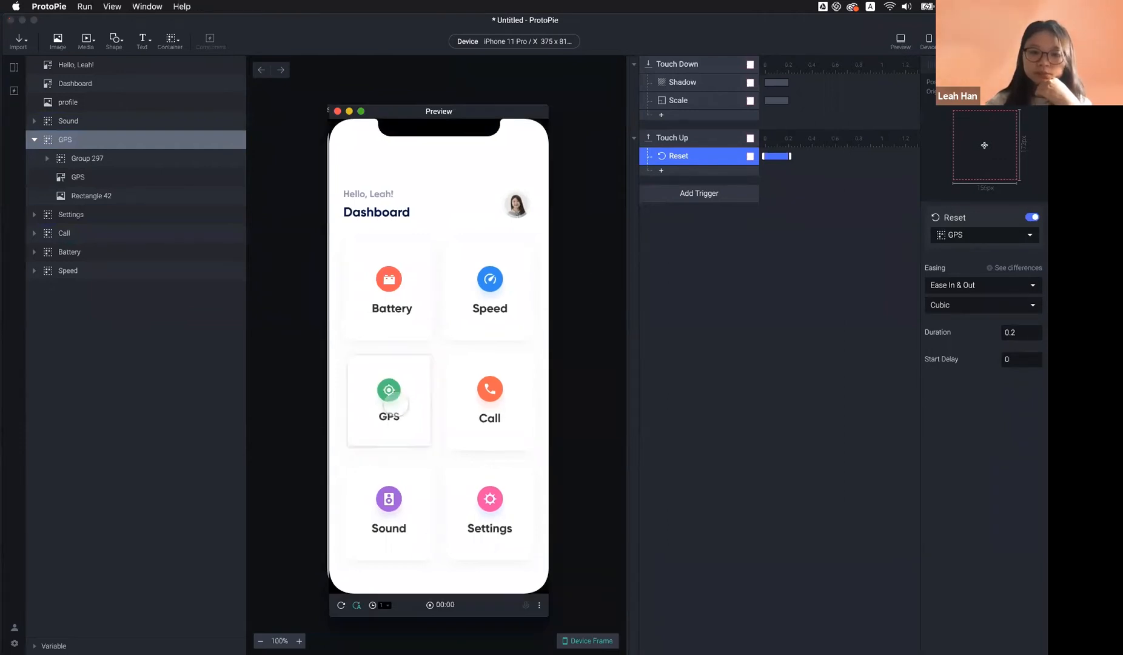
left_click(398, 404)
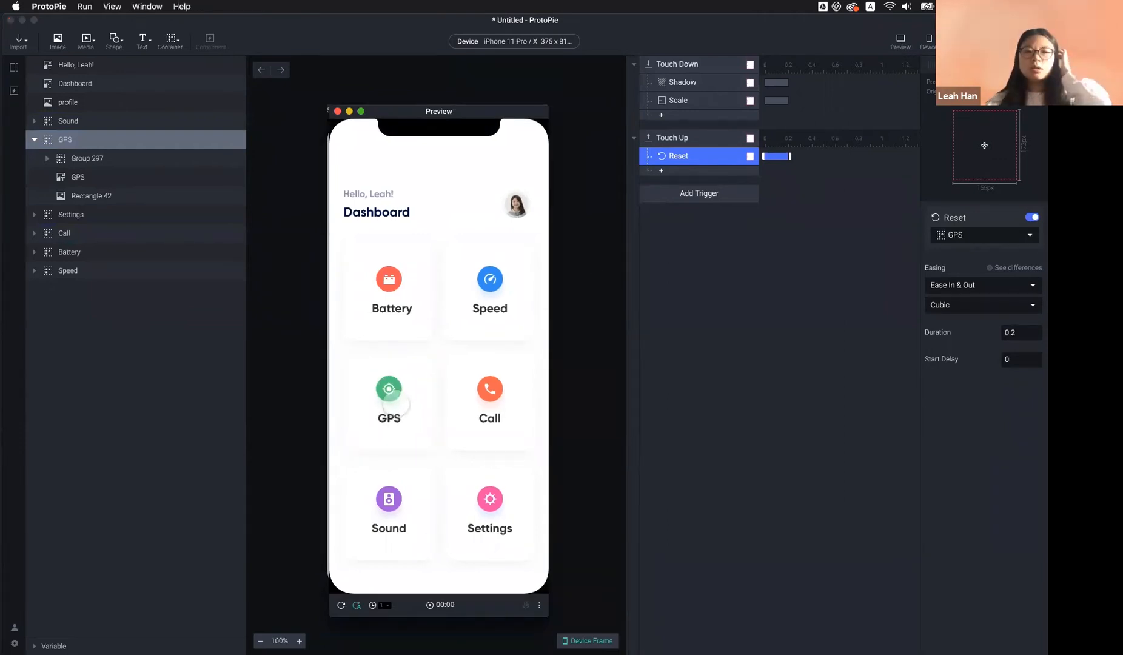
left_click(337, 111)
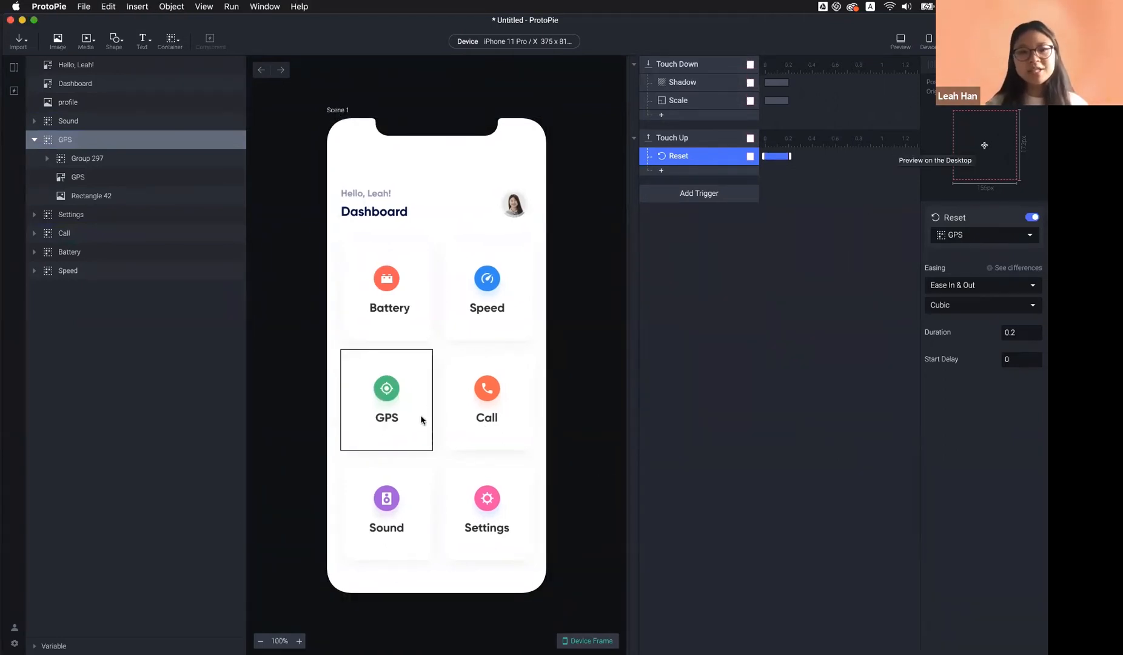
left_click(581, 374)
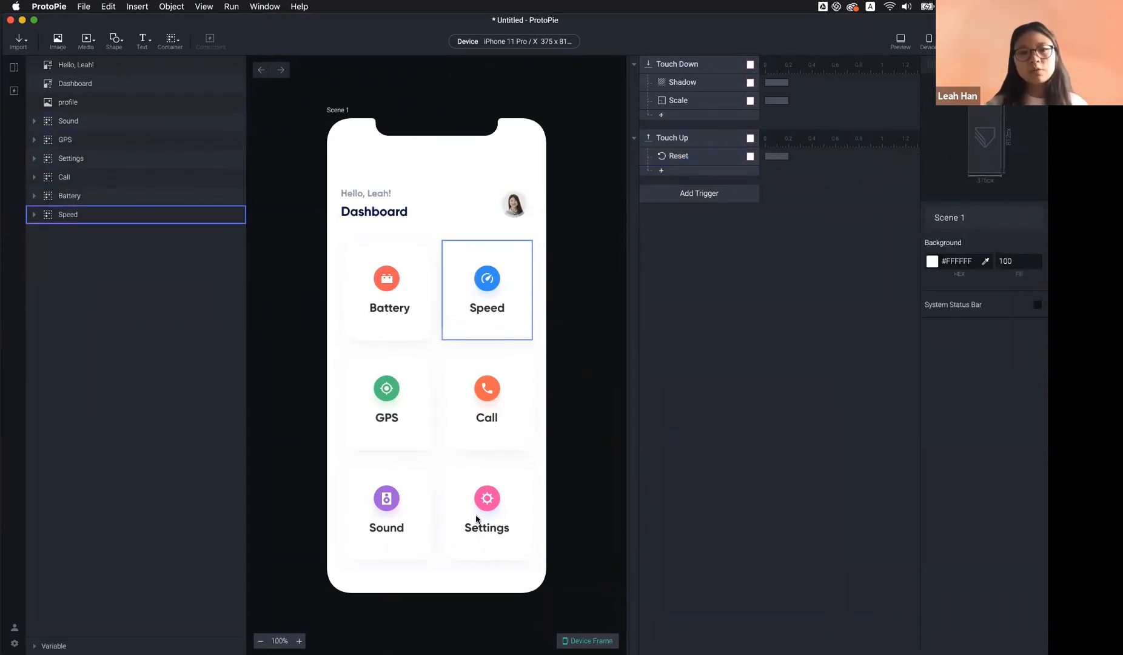
left_click(702, 64)
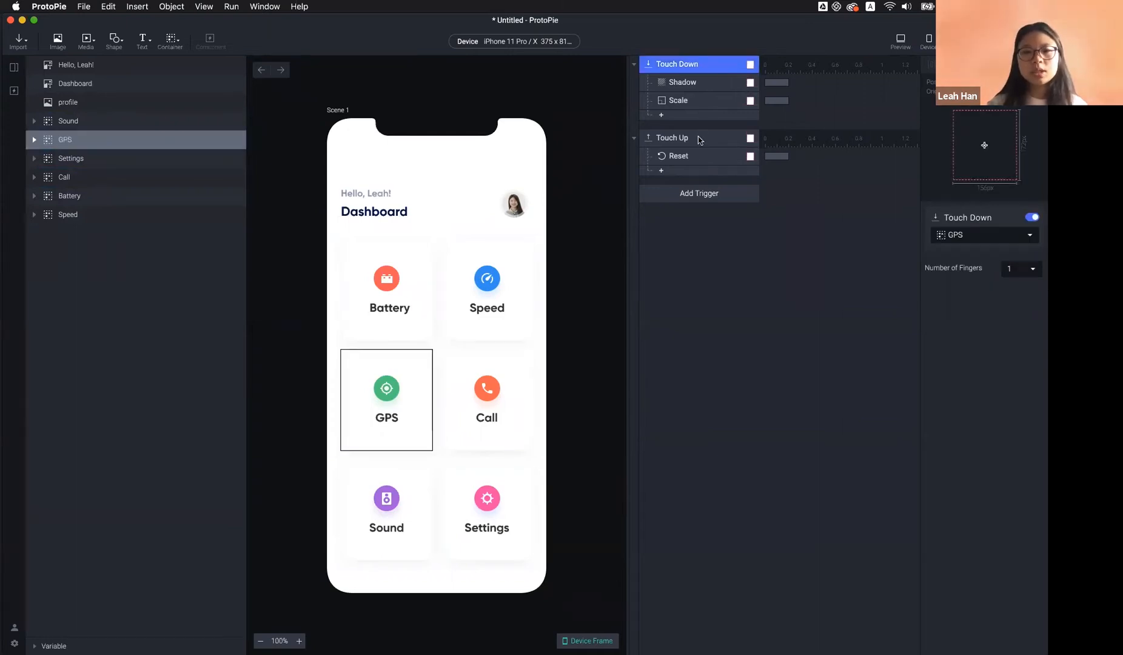
left_click(731, 141)
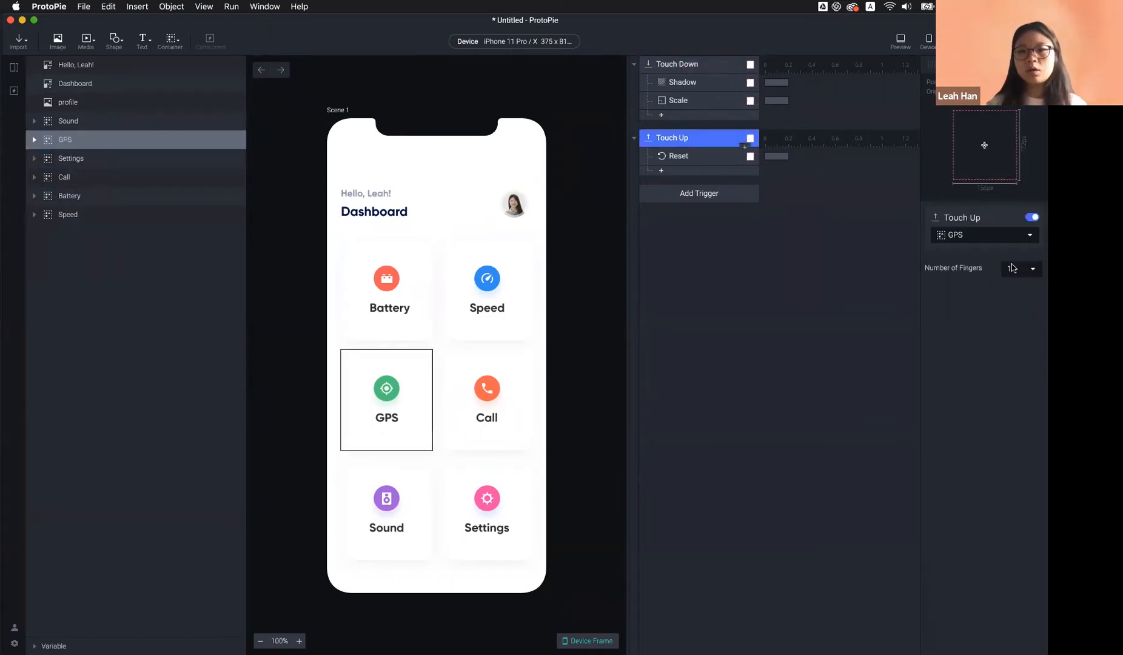
left_click(998, 236)
left_click(959, 179)
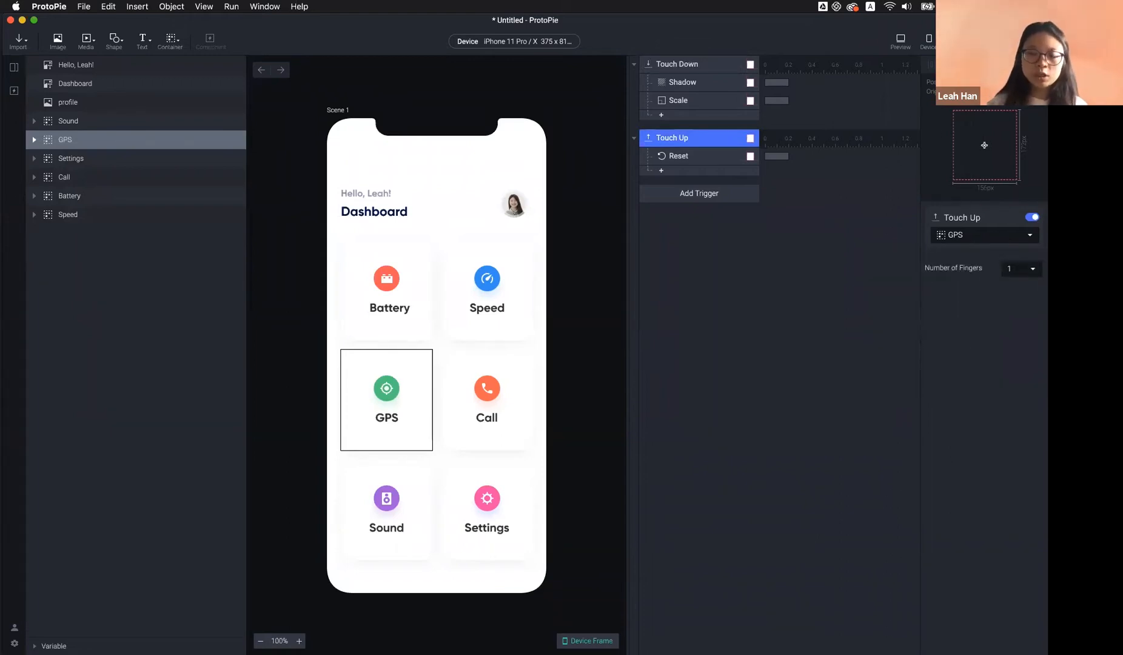
left_click(783, 324)
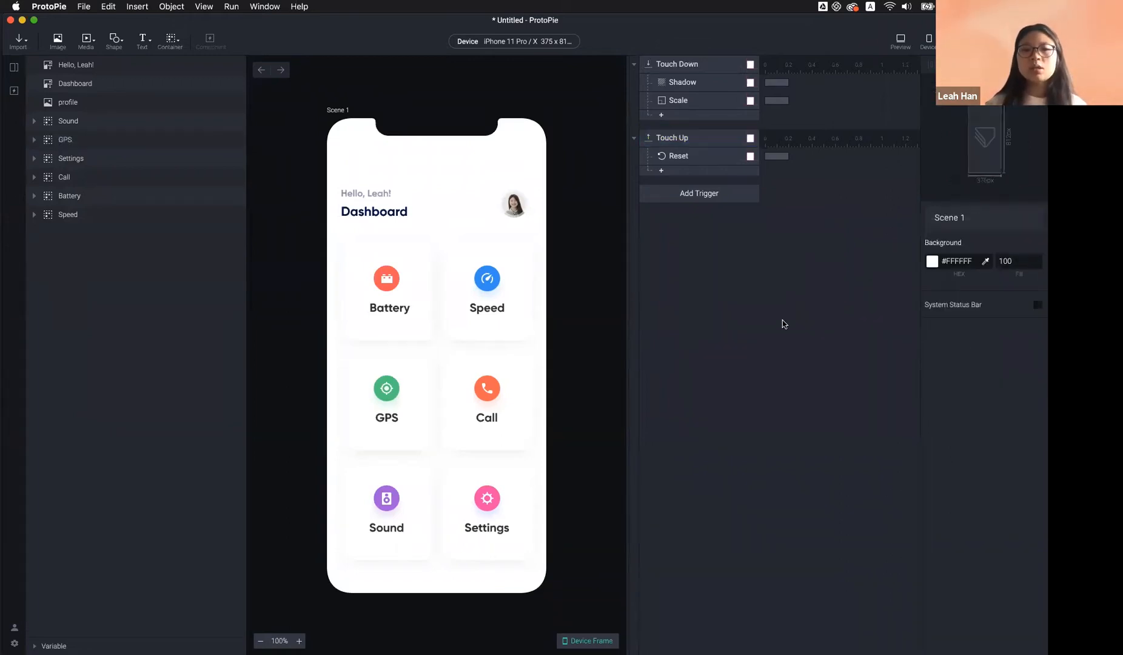
left_click(426, 388)
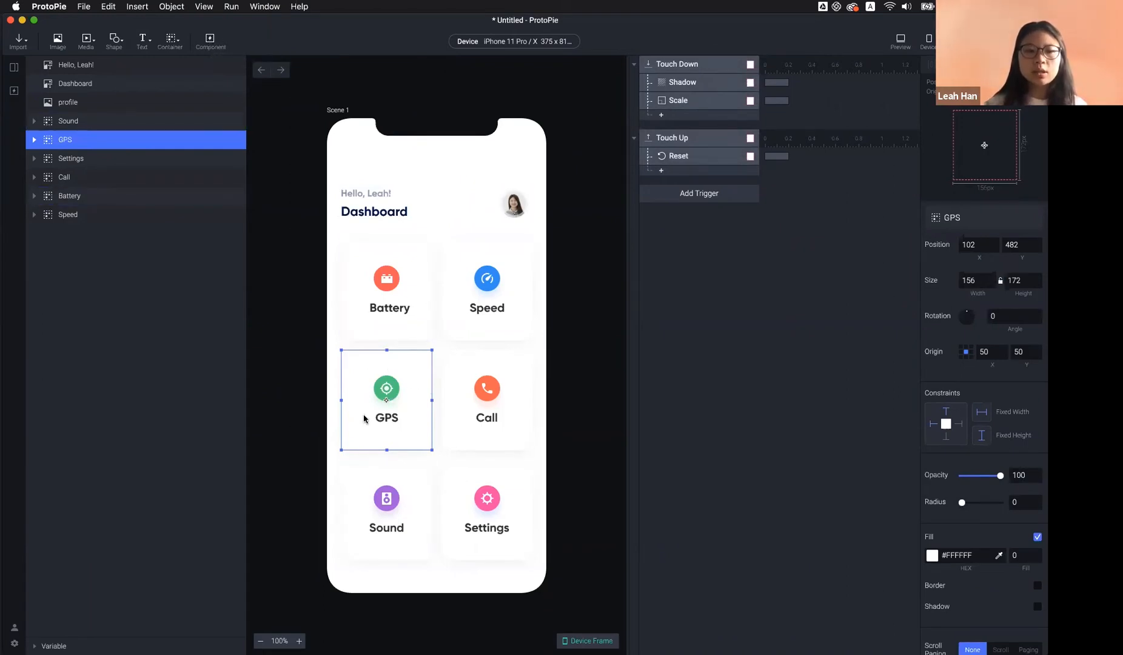
Make the GPS card a component, inspect it in the component editor, then return to Scene 1
left_click(212, 48)
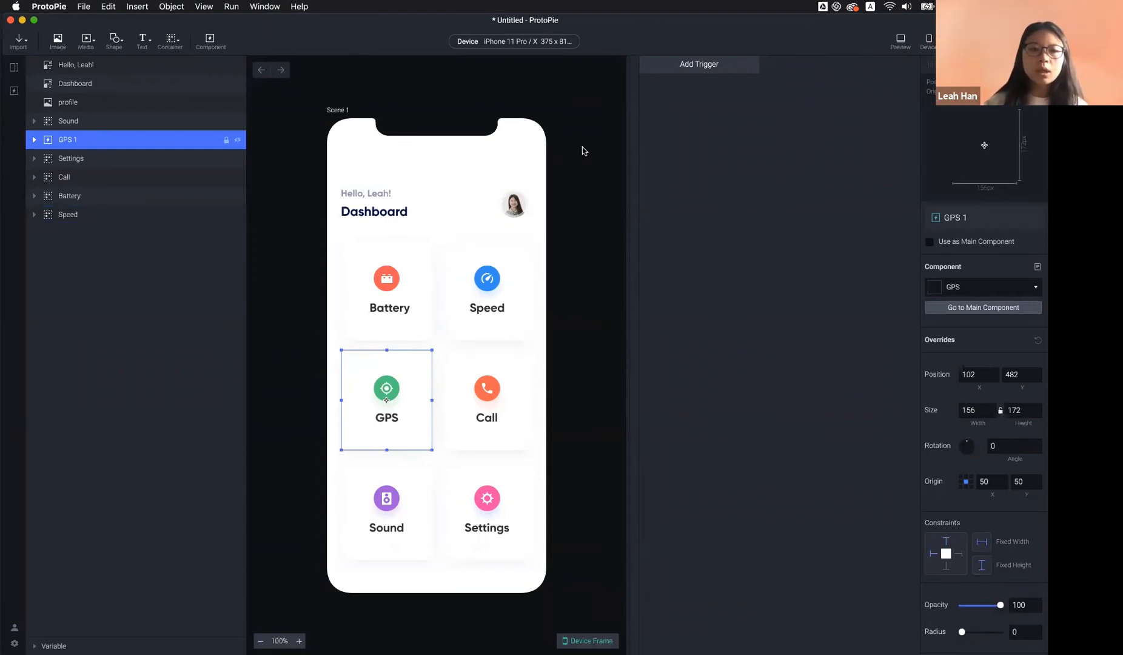
left_click(13, 90)
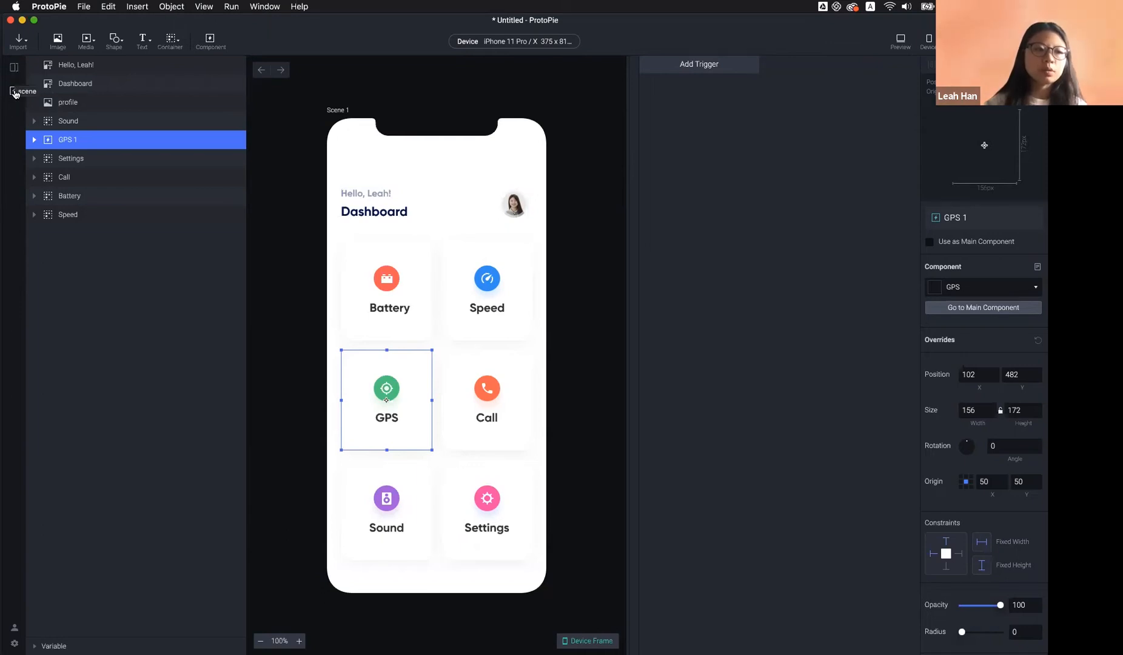
left_click(14, 69)
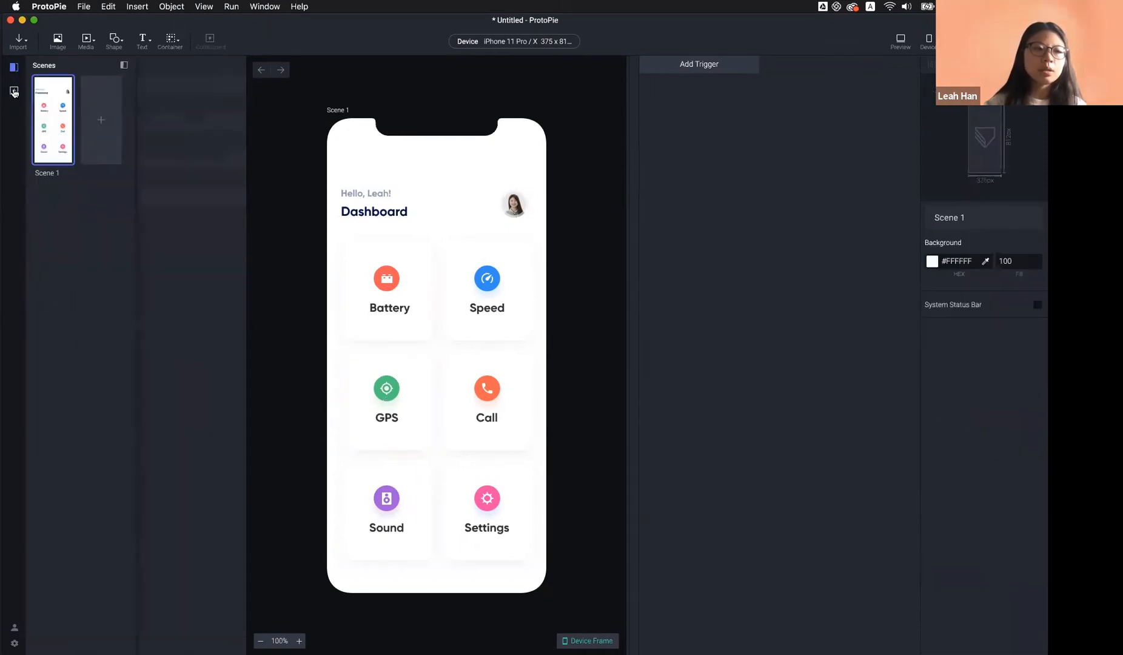
left_click(13, 90)
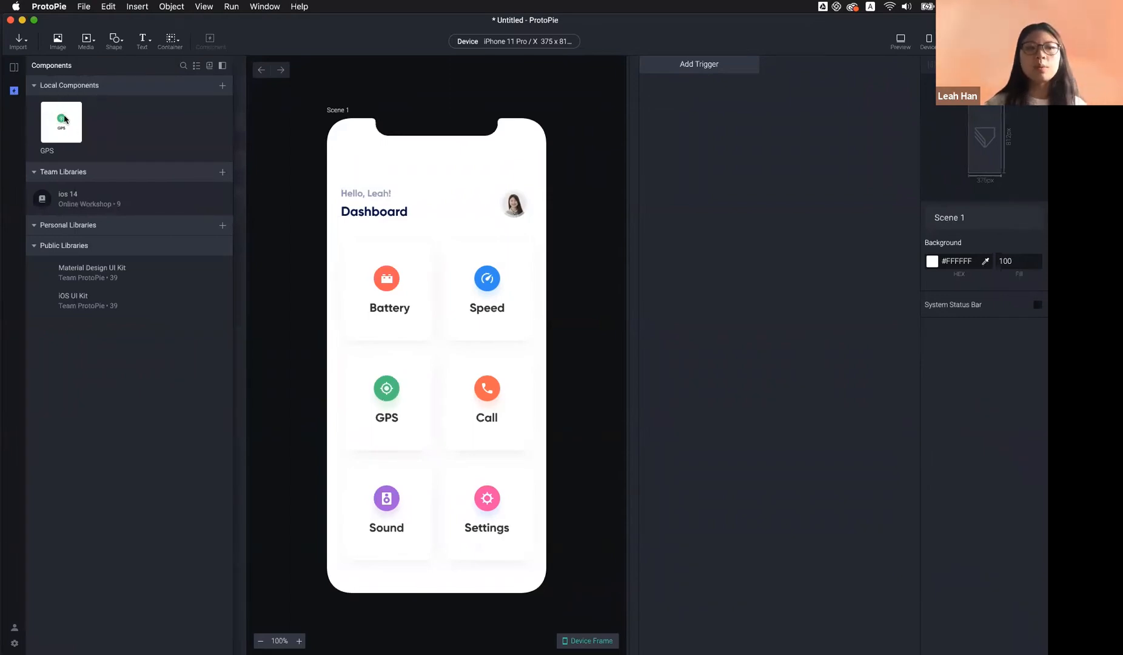
double_click(60, 134)
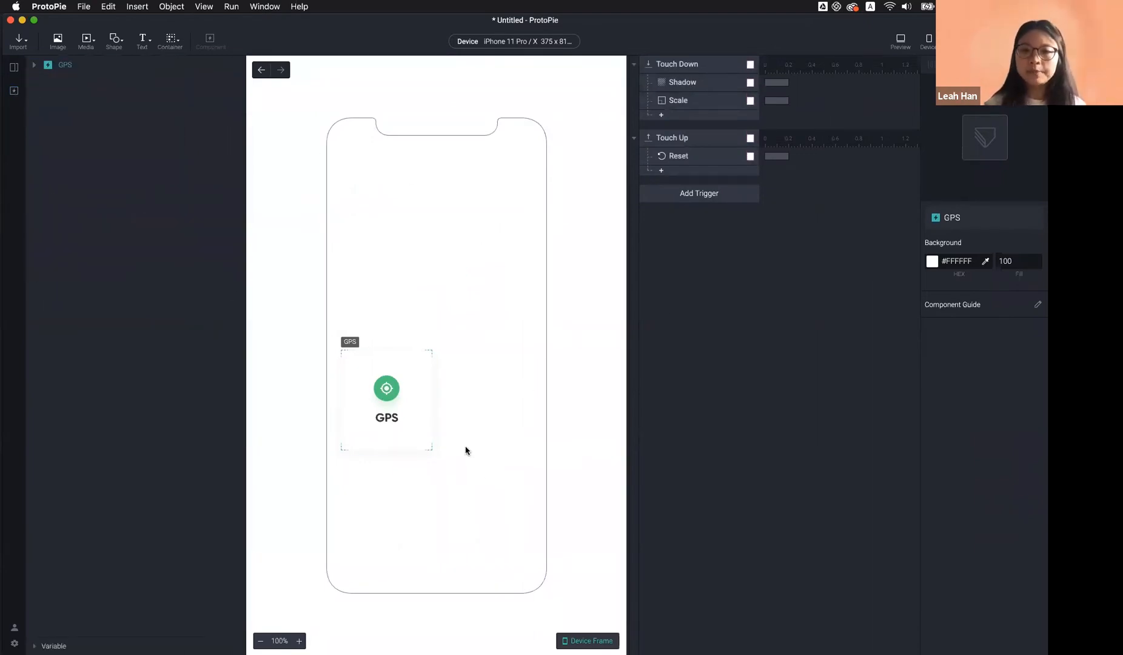
left_click(397, 382)
left_click(532, 291)
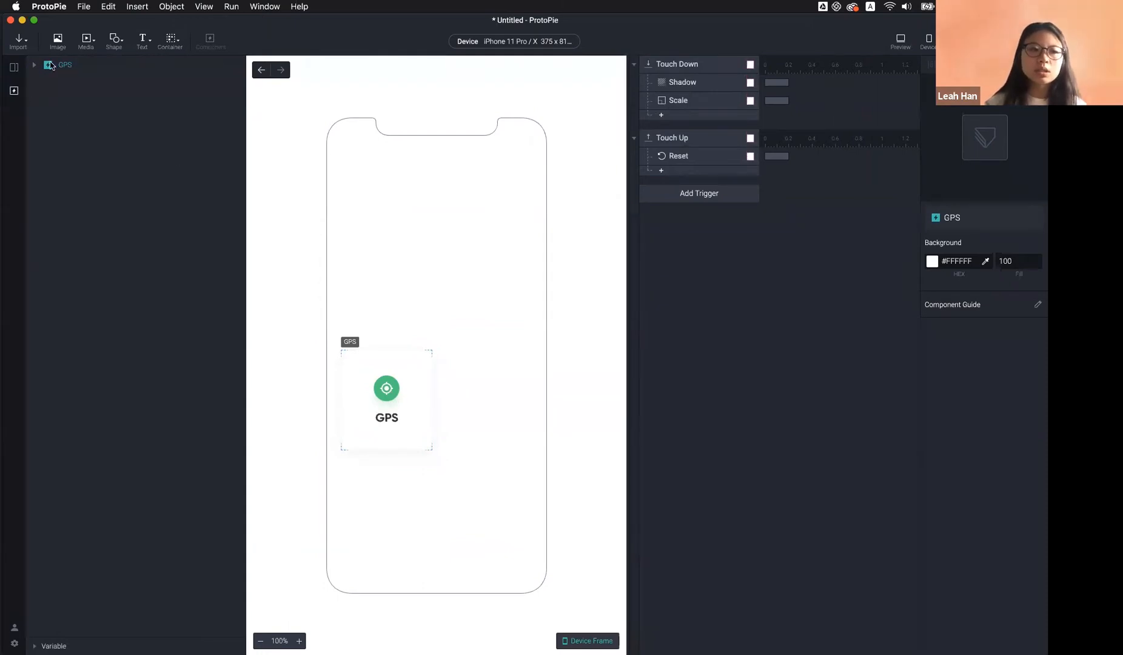
left_click(14, 67)
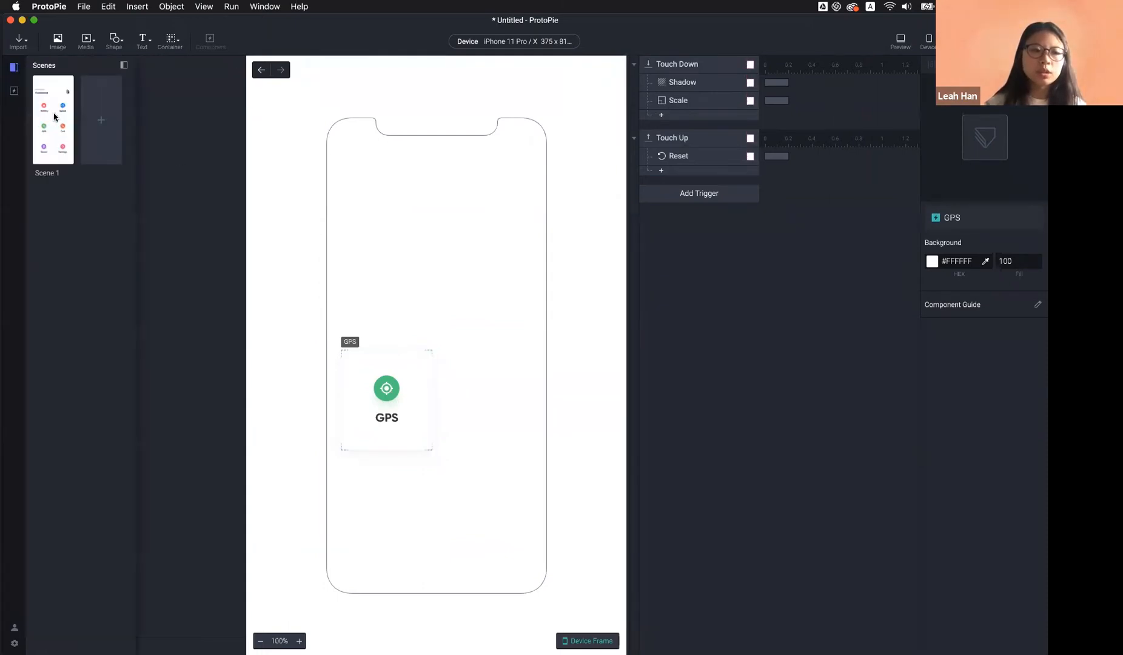
double_click(54, 117)
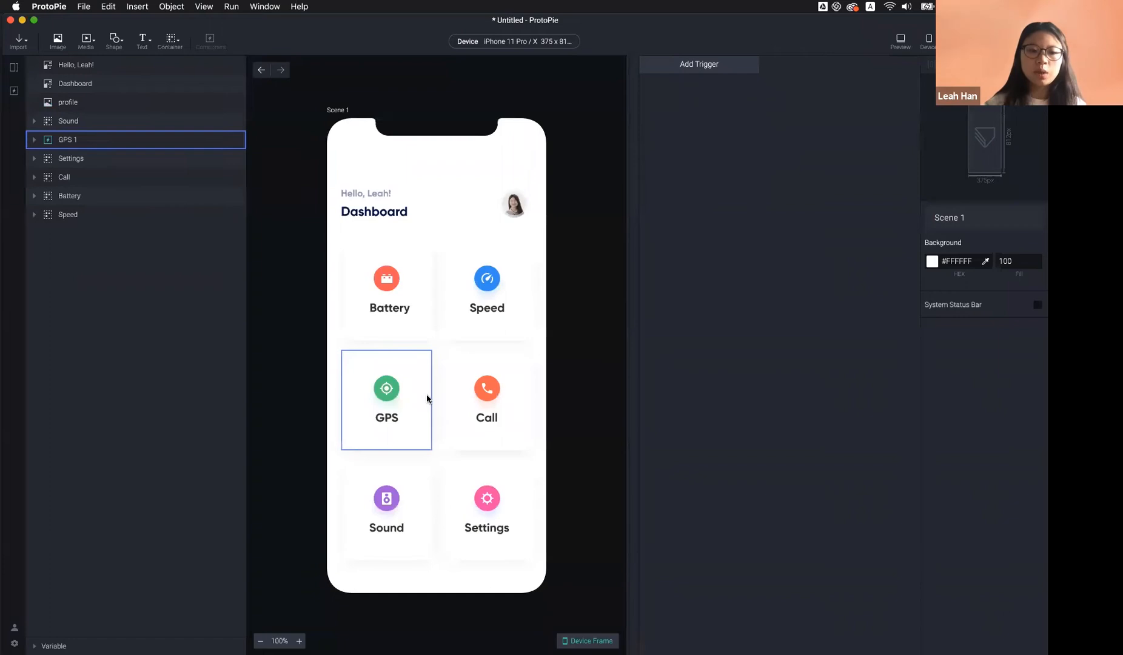
Drag a second GPS instance, GPS 2, over the Call card's spot and preview it
left_click(427, 399)
left_click(14, 90)
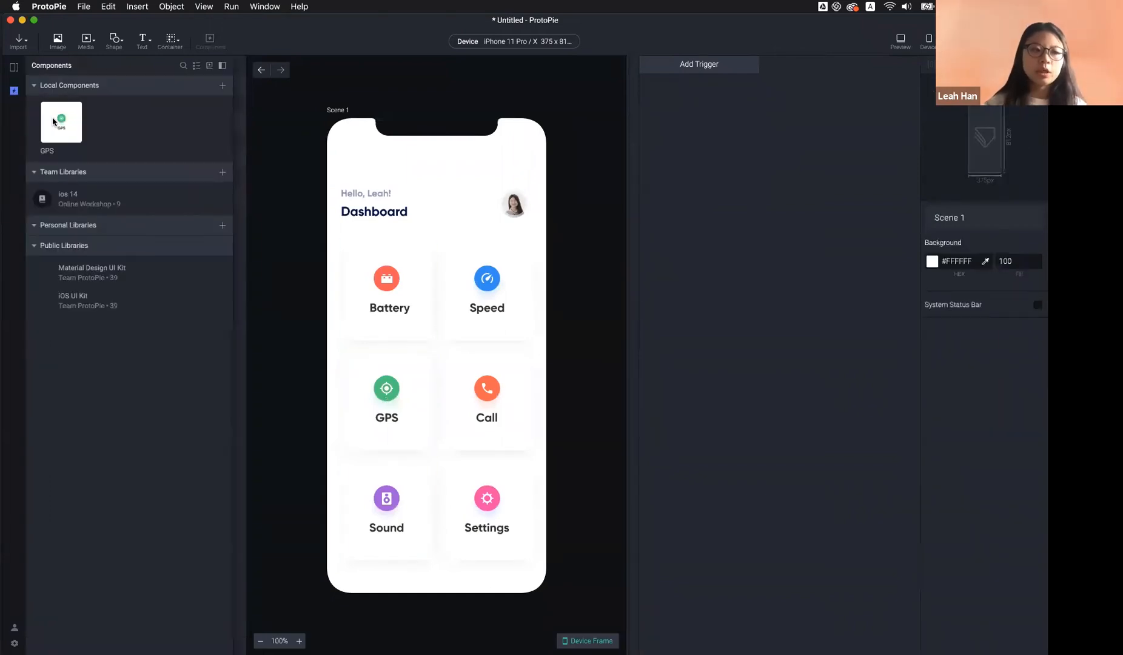
left_click_drag(53, 121, 520, 448)
left_click(602, 293)
left_click(420, 359)
left_click(616, 407)
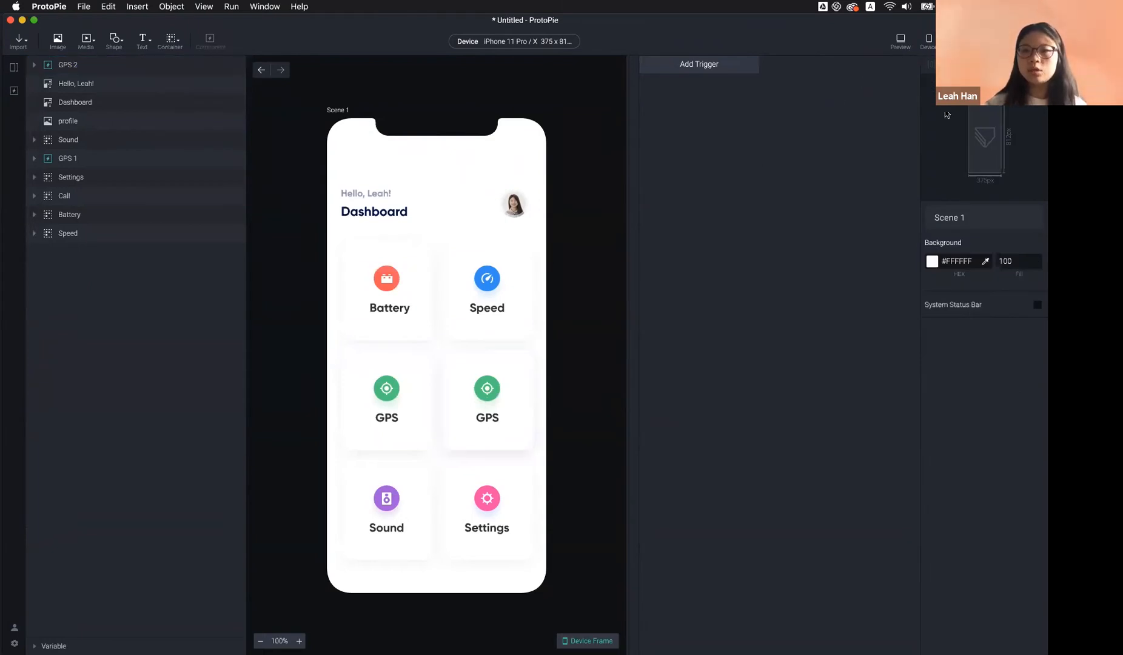
left_click(900, 43)
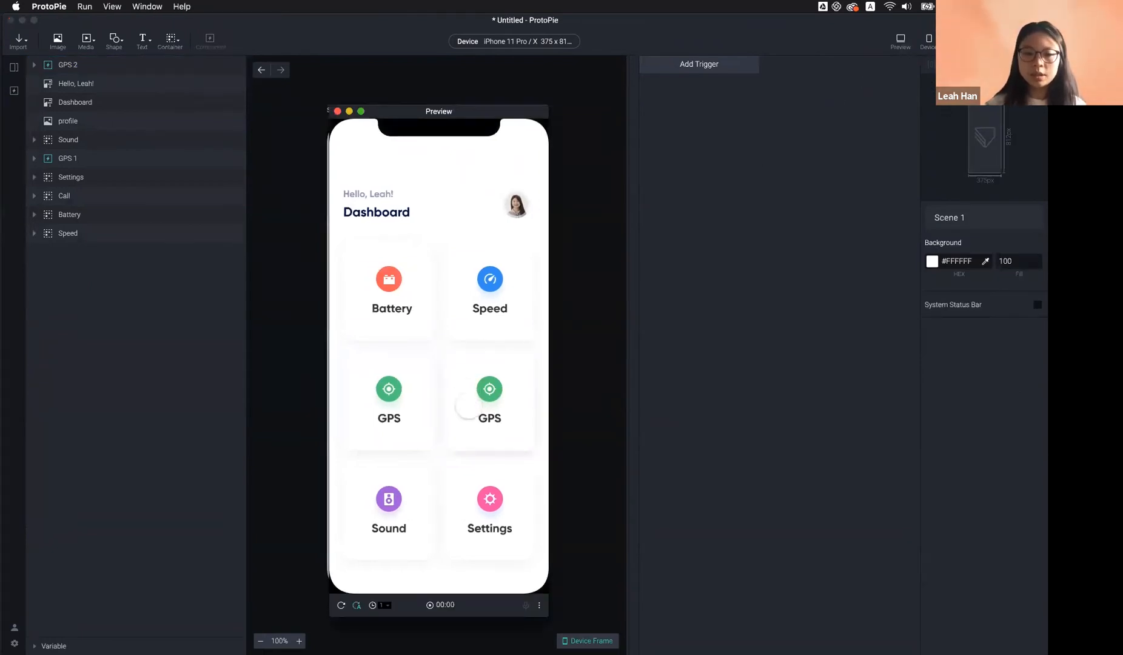
left_click(487, 405)
left_click(409, 413)
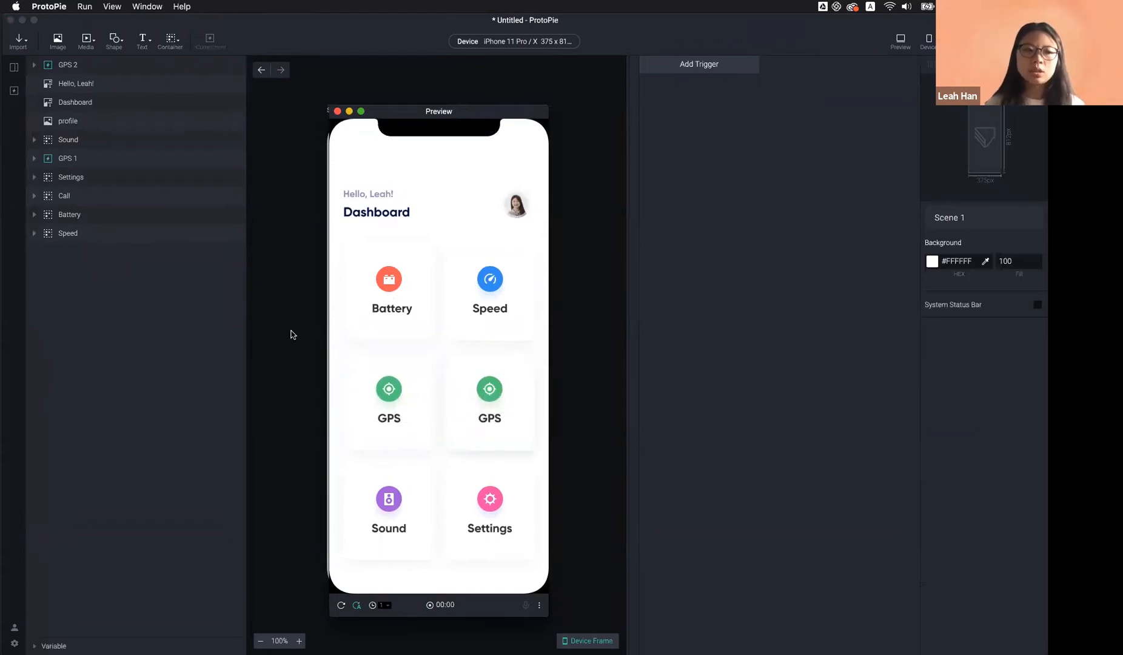
left_click(389, 391)
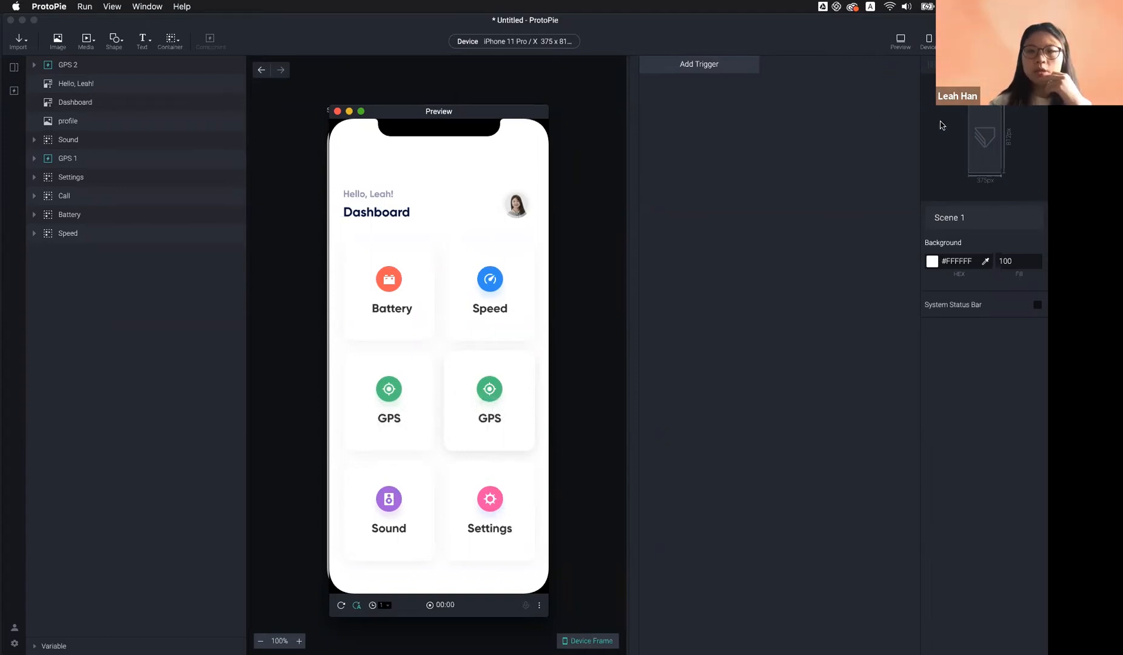
left_click(586, 162)
Open the GPS component and convert its GPS label image into a text layer
left_click(502, 417)
double_click(496, 418)
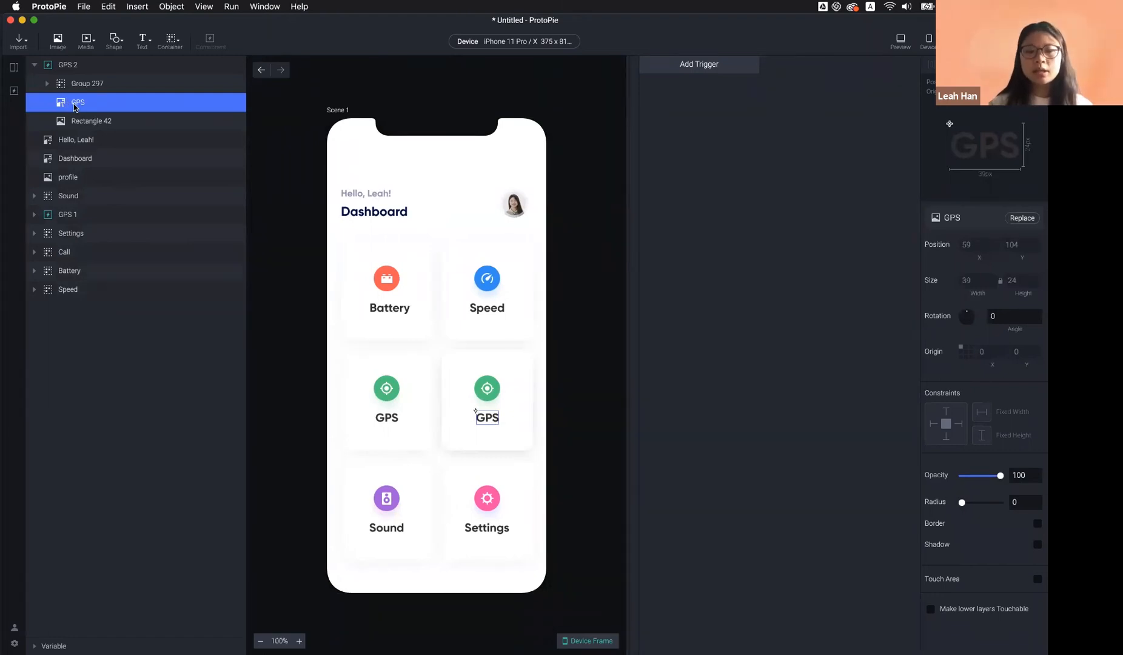
left_click(14, 91)
double_click(72, 133)
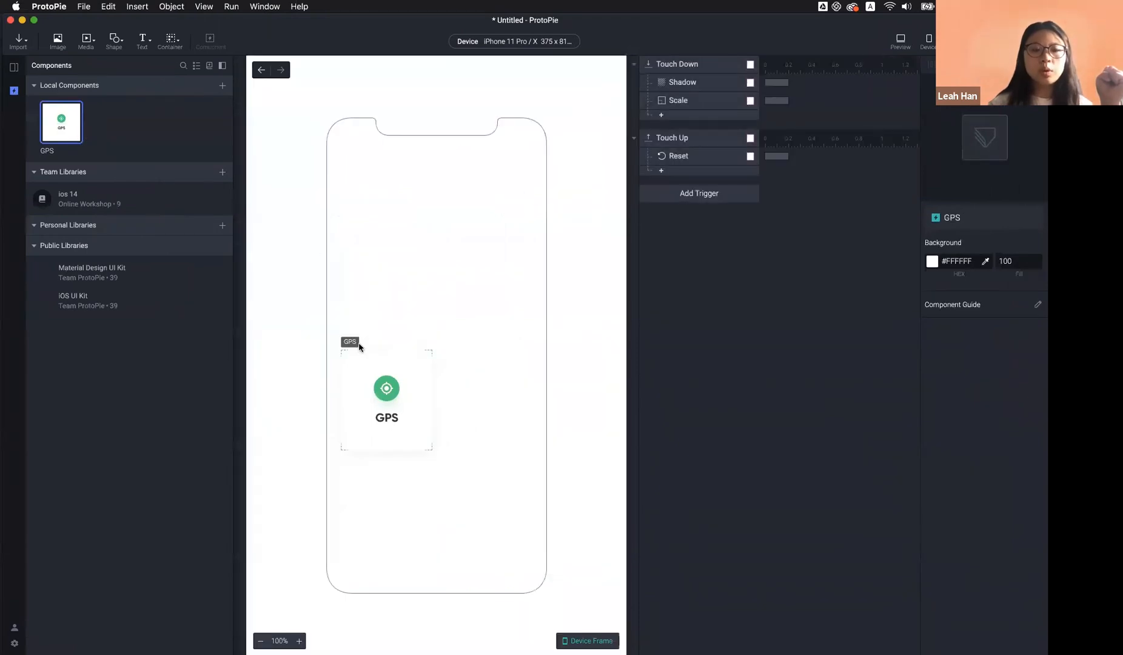
left_click(359, 347)
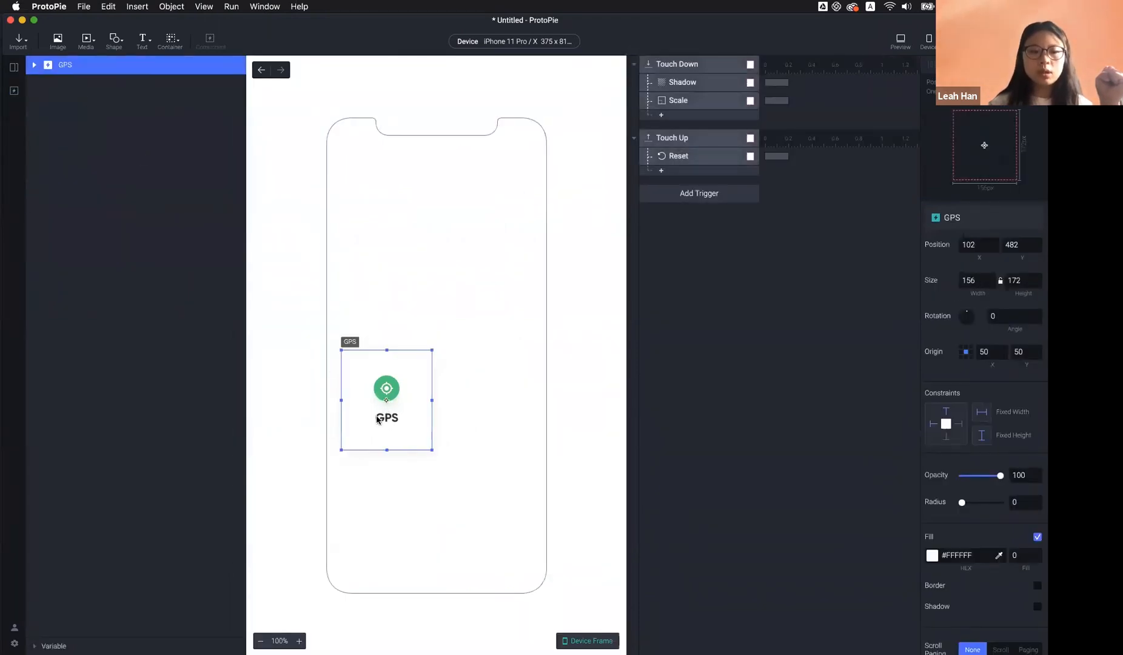
double_click(391, 425)
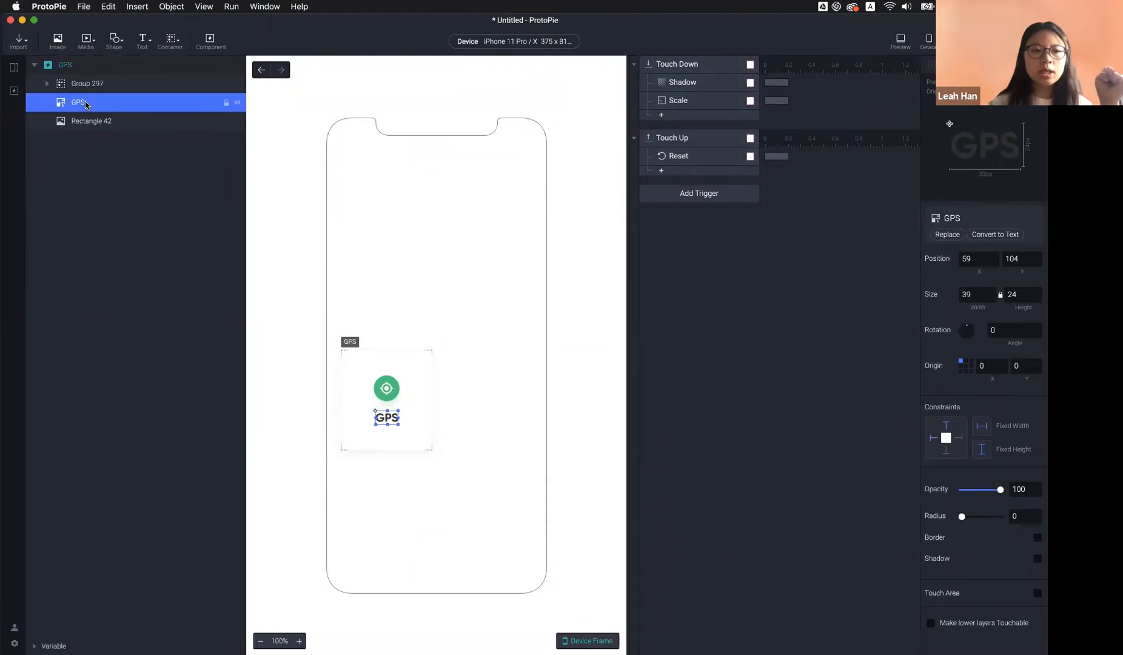
left_click(996, 234)
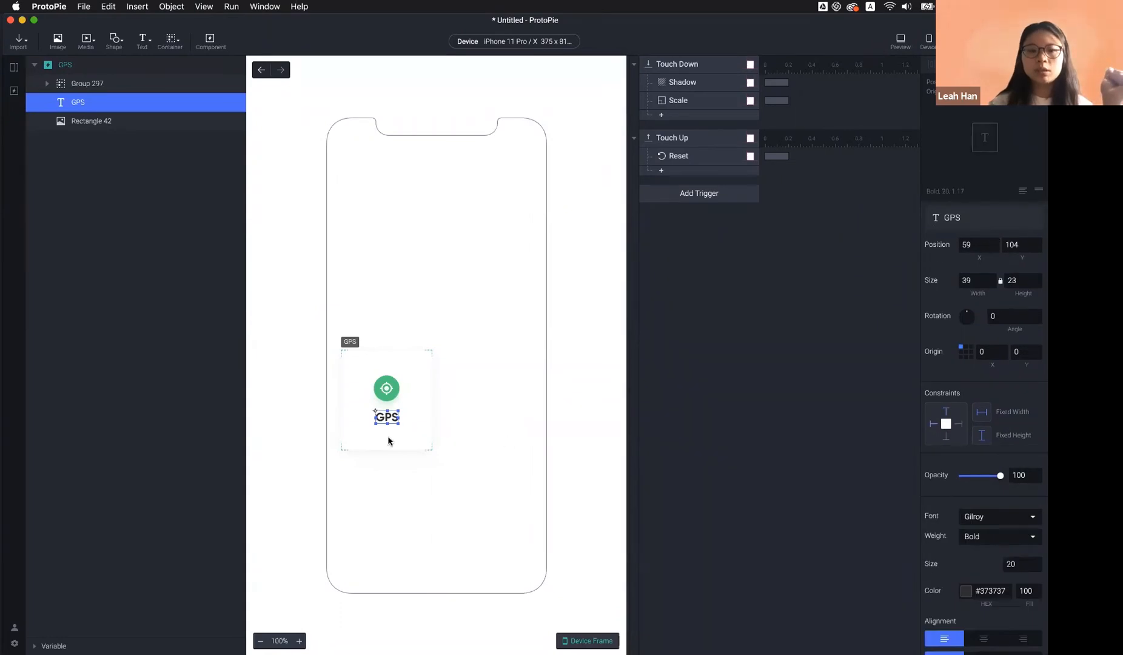
Exit text editing on the GPS label and return to Scene 1
double_click(387, 417)
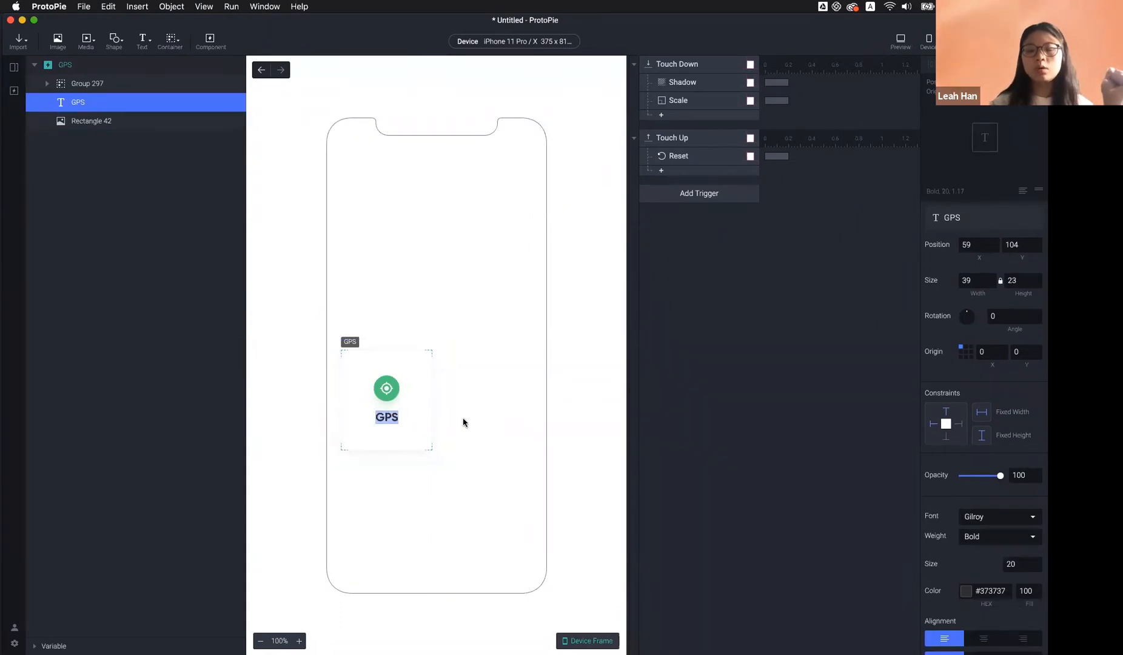
key("Left")
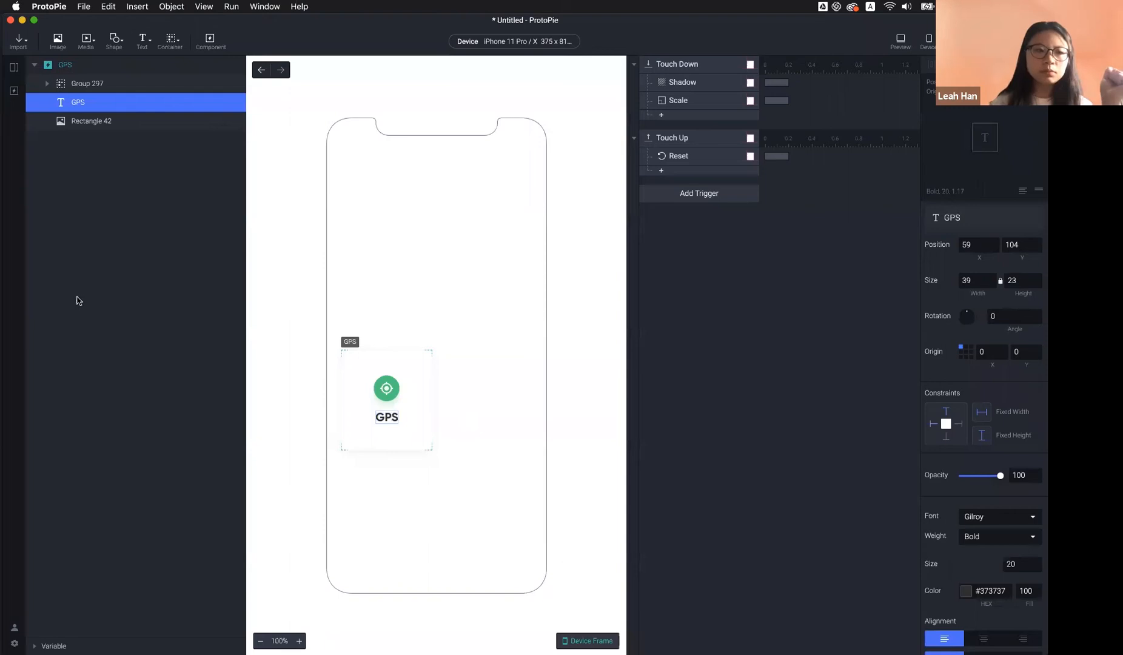
key("Escape")
key("Escape")
left_click(13, 67)
left_click(51, 126)
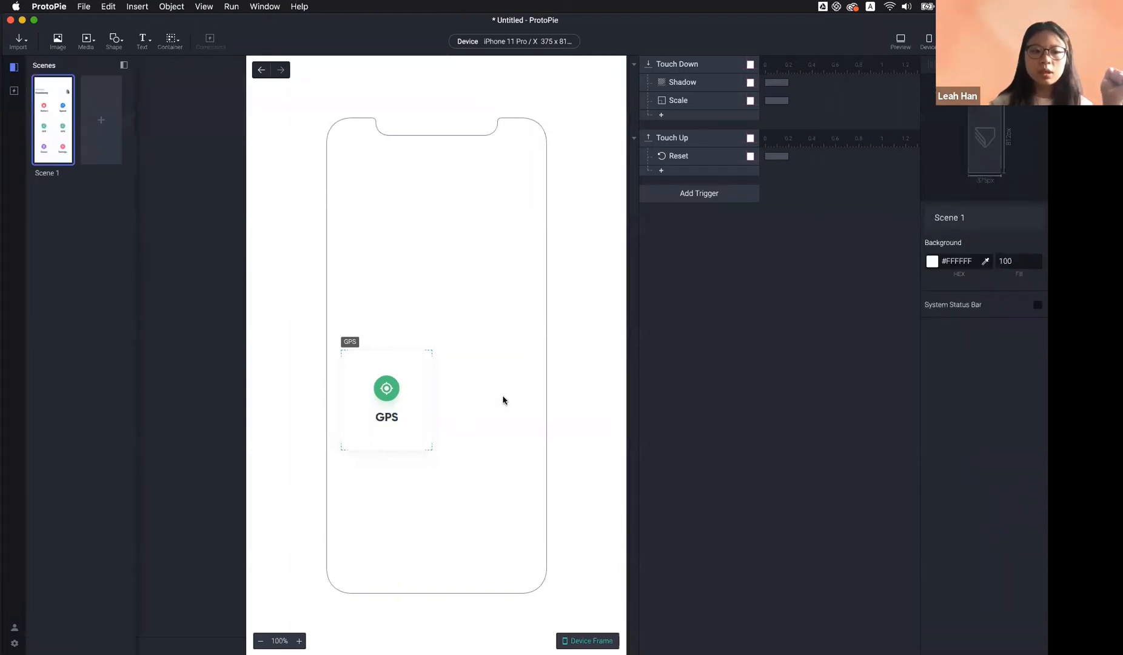
Change the label on the GPS 2 tile to 'Calls'
left_click(493, 415)
double_click(495, 420)
type("Calls")
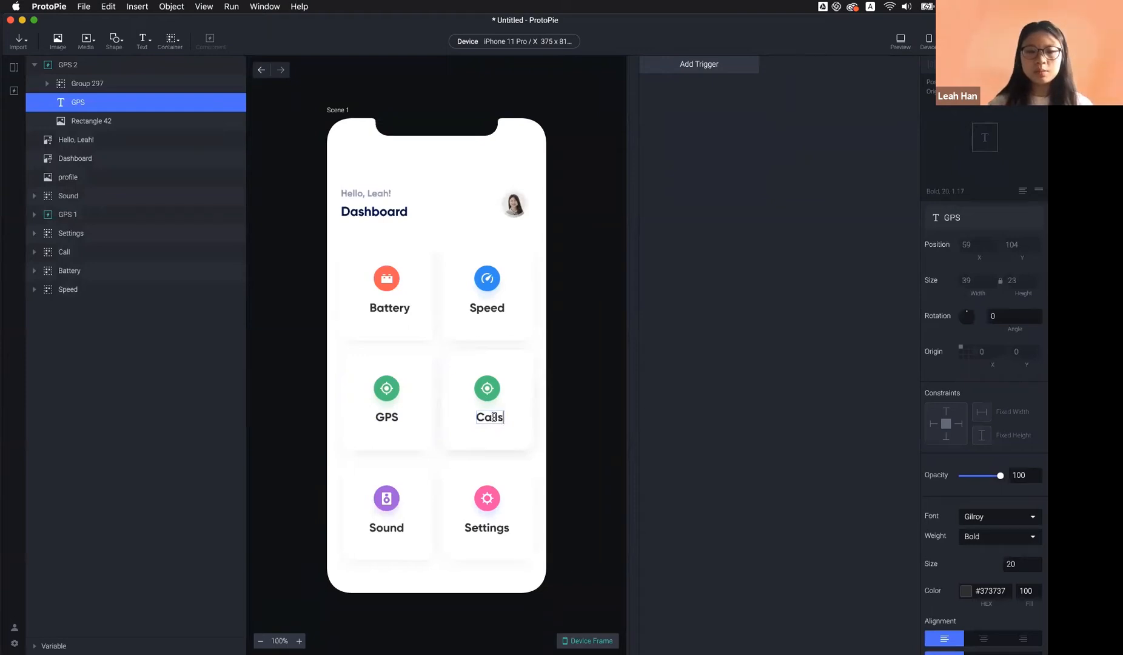
left_click(536, 426)
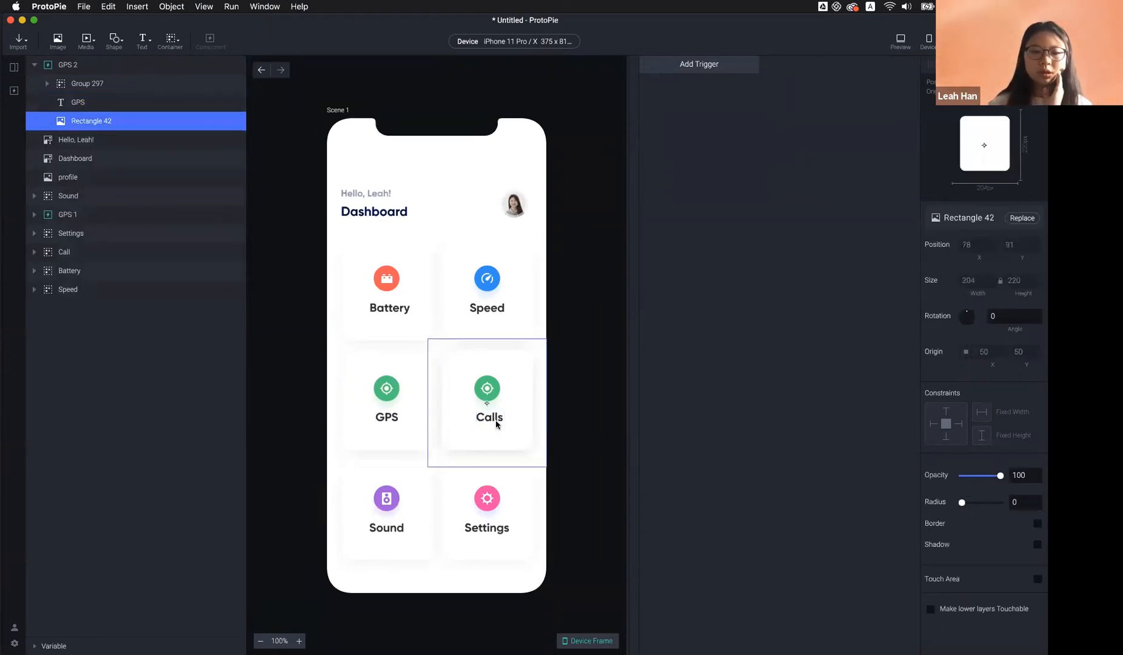
Centre the origin of the GPS component's label text, then go back to Scene 1
left_click(14, 90)
left_click(58, 121)
double_click(59, 121)
left_click(393, 419)
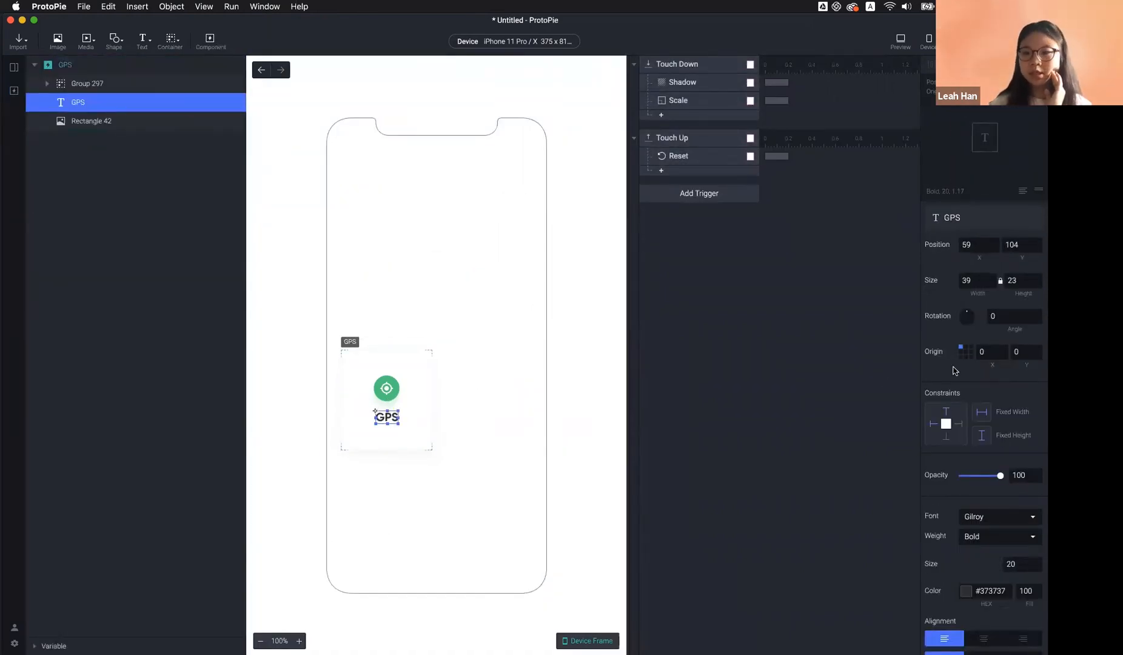
left_click(967, 352)
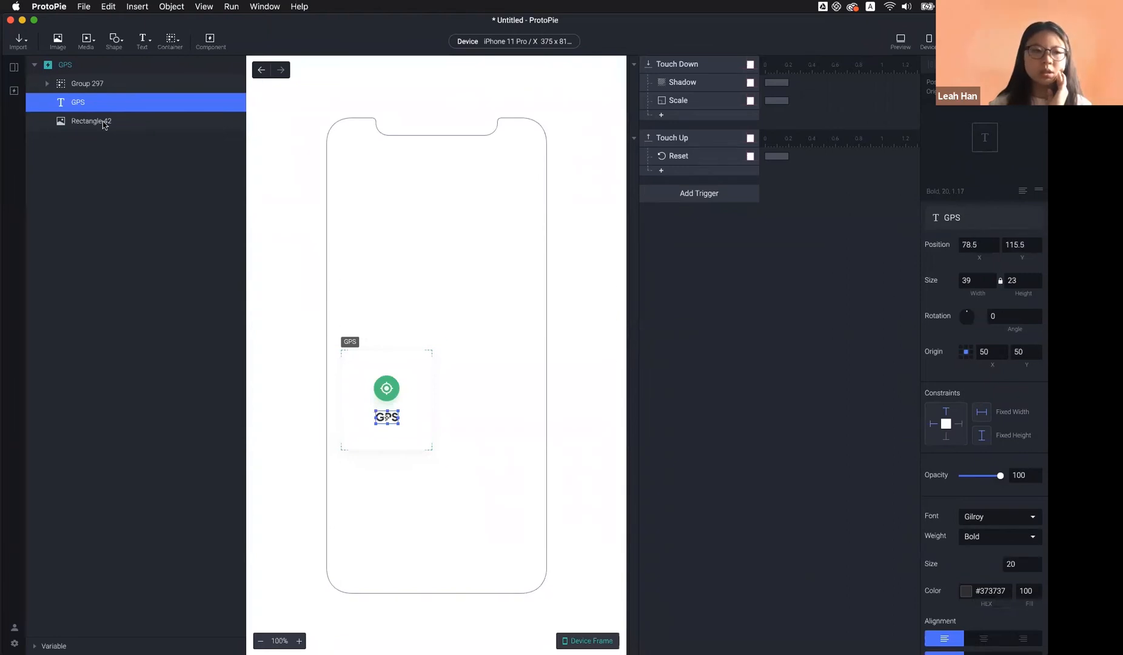
left_click(14, 68)
left_click(52, 119)
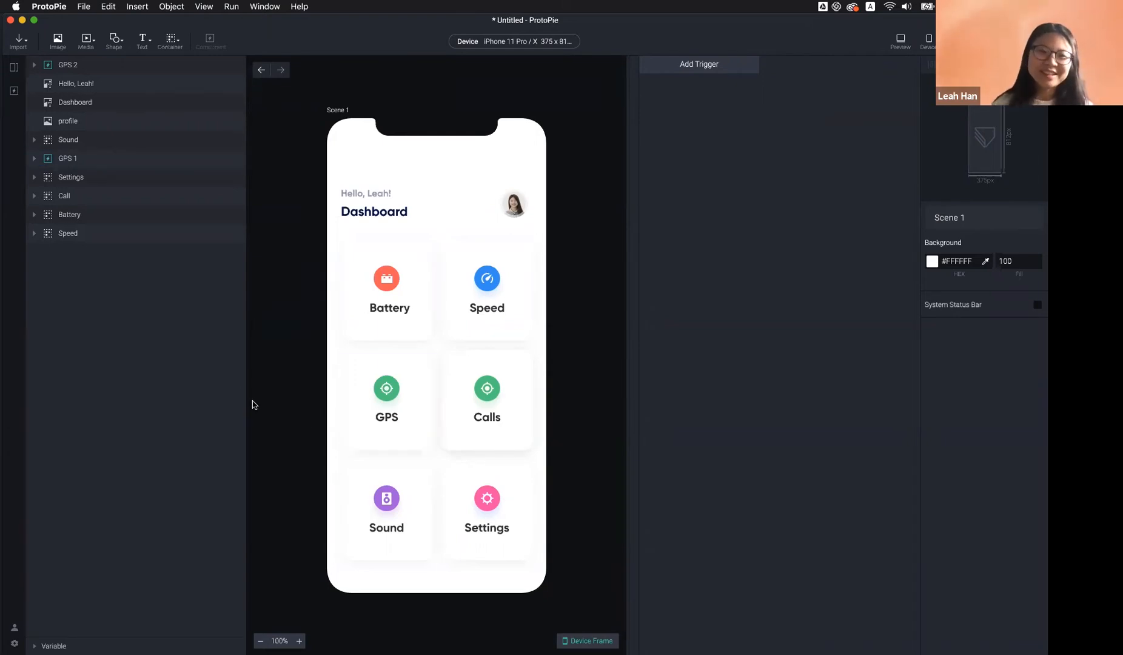
left_click(119, 166)
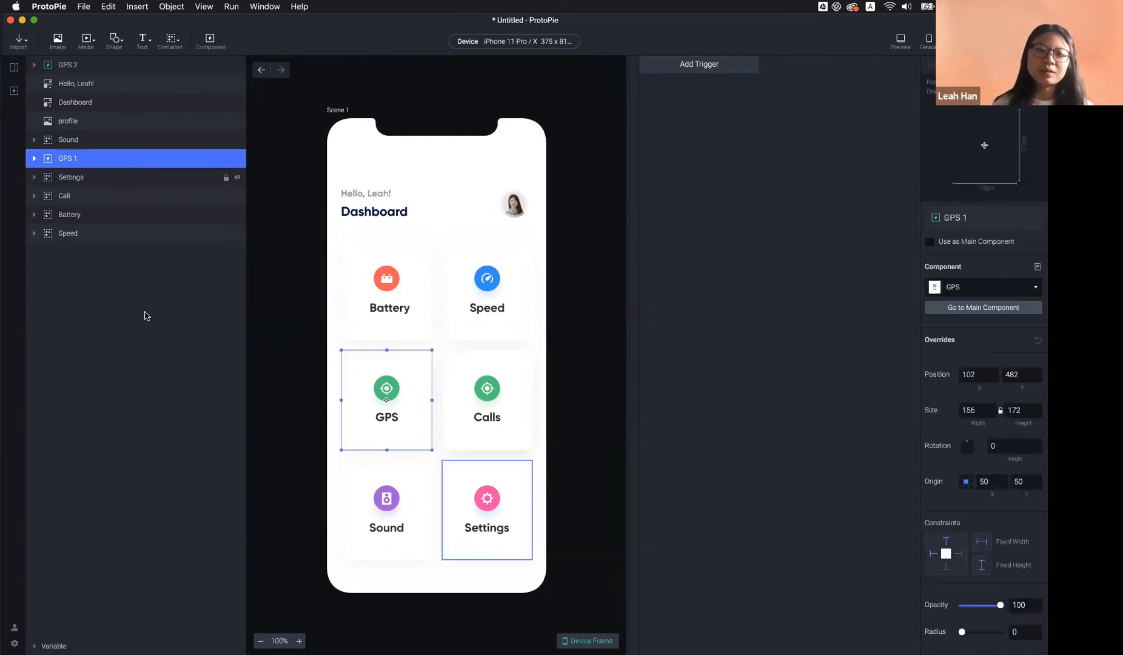
left_click(104, 249)
left_click(84, 162)
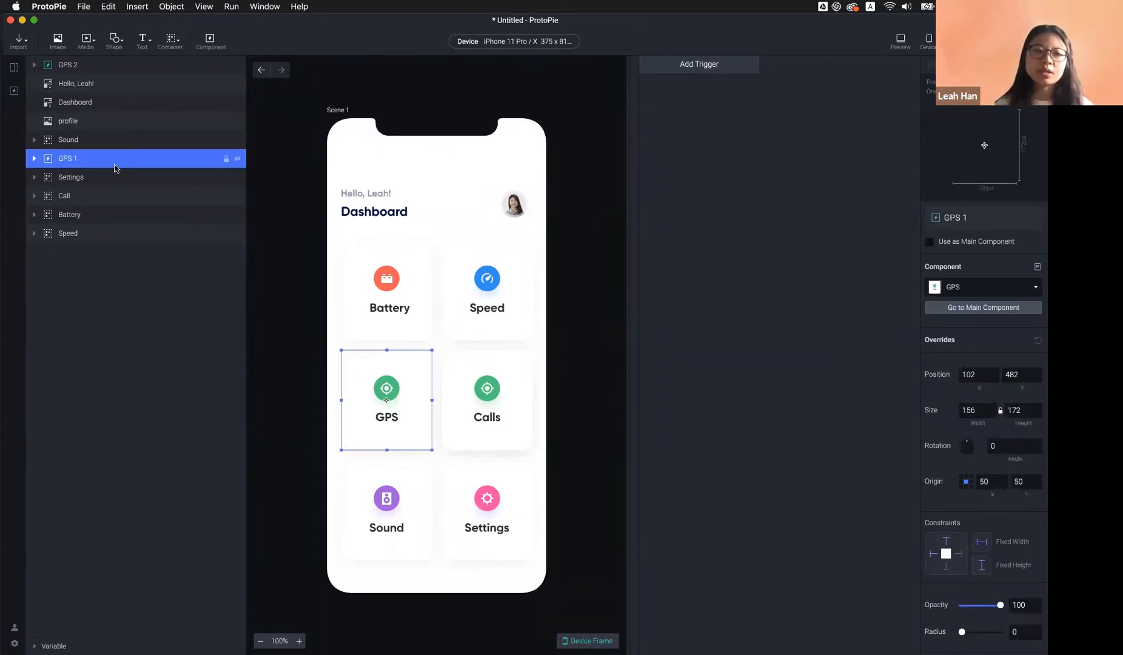
right_click(118, 168)
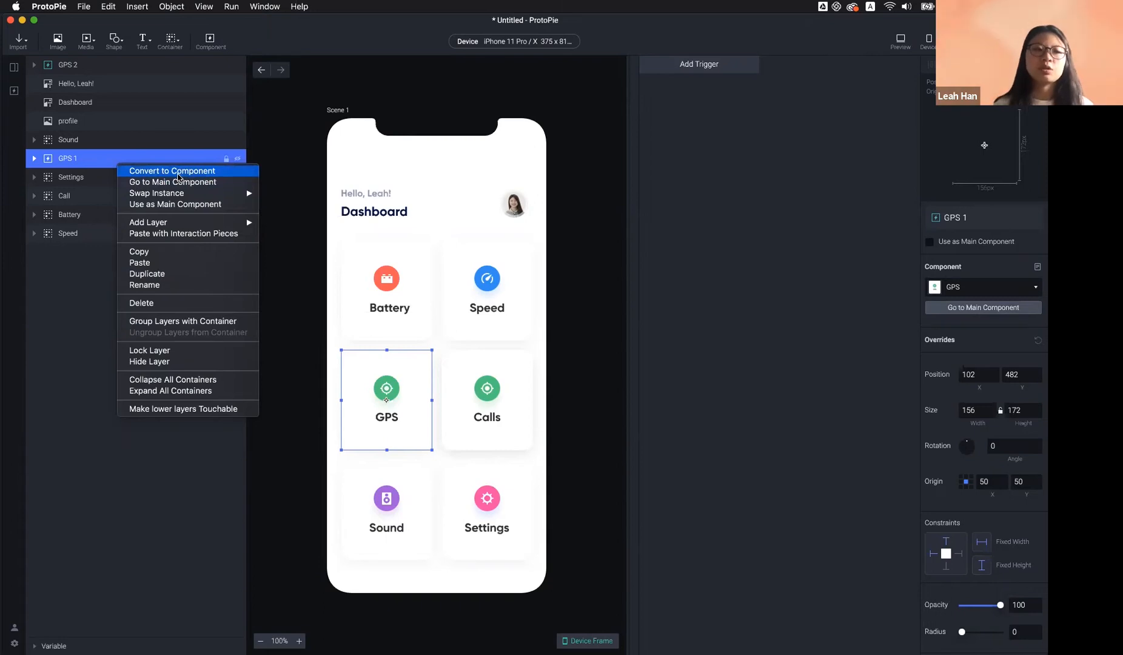
left_click(74, 141)
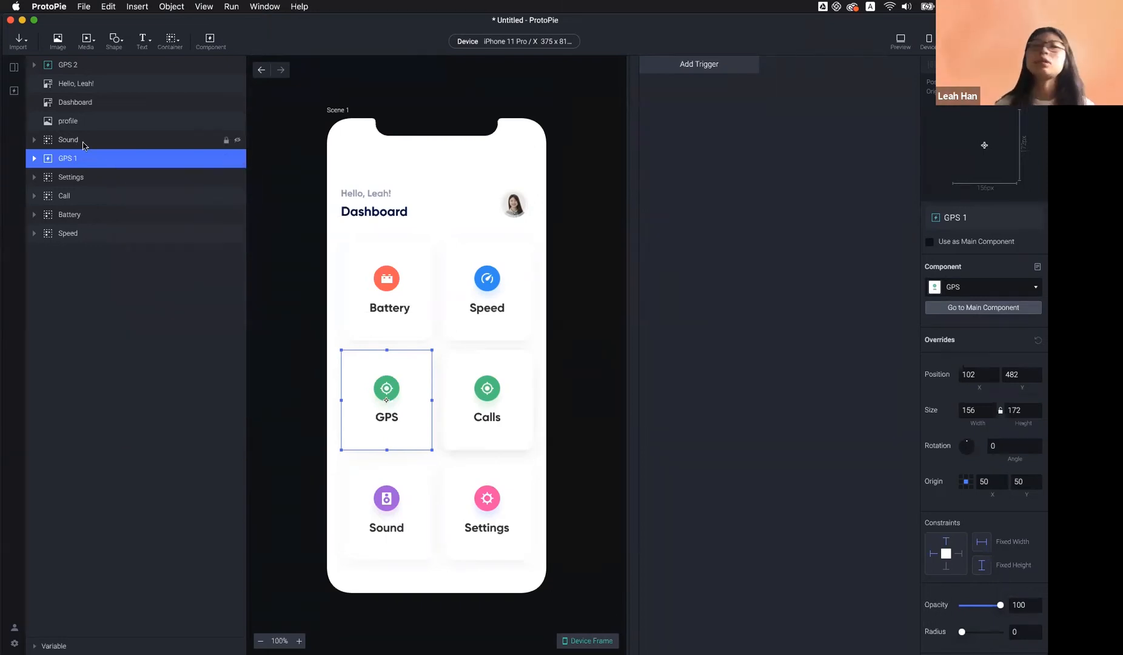
left_click(91, 145)
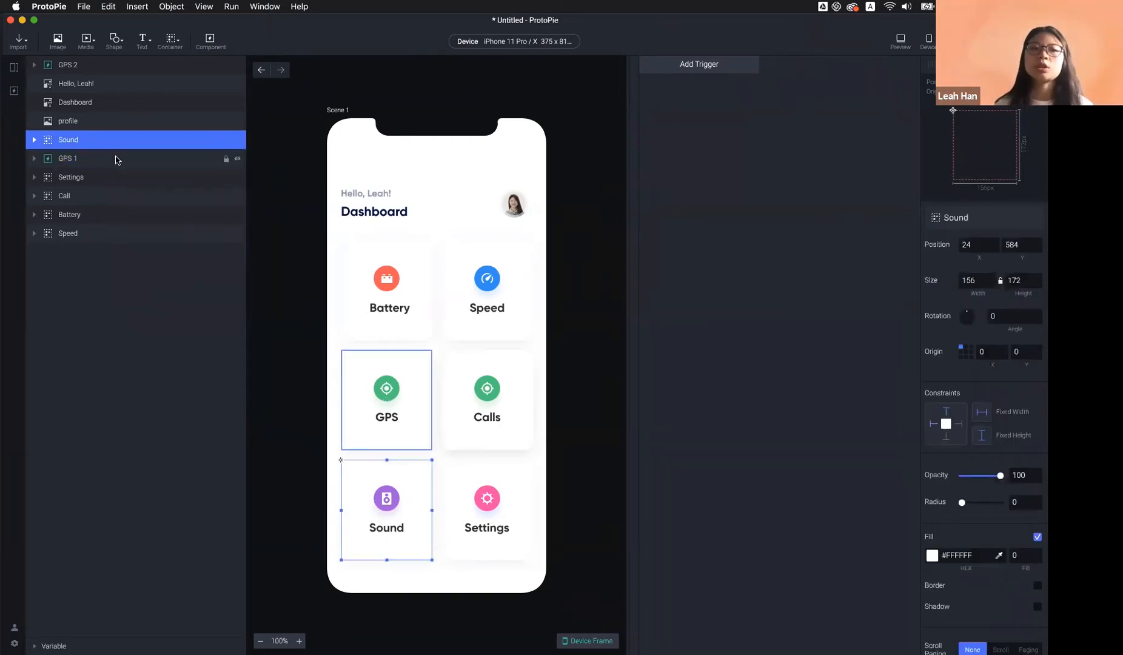
left_click(291, 190)
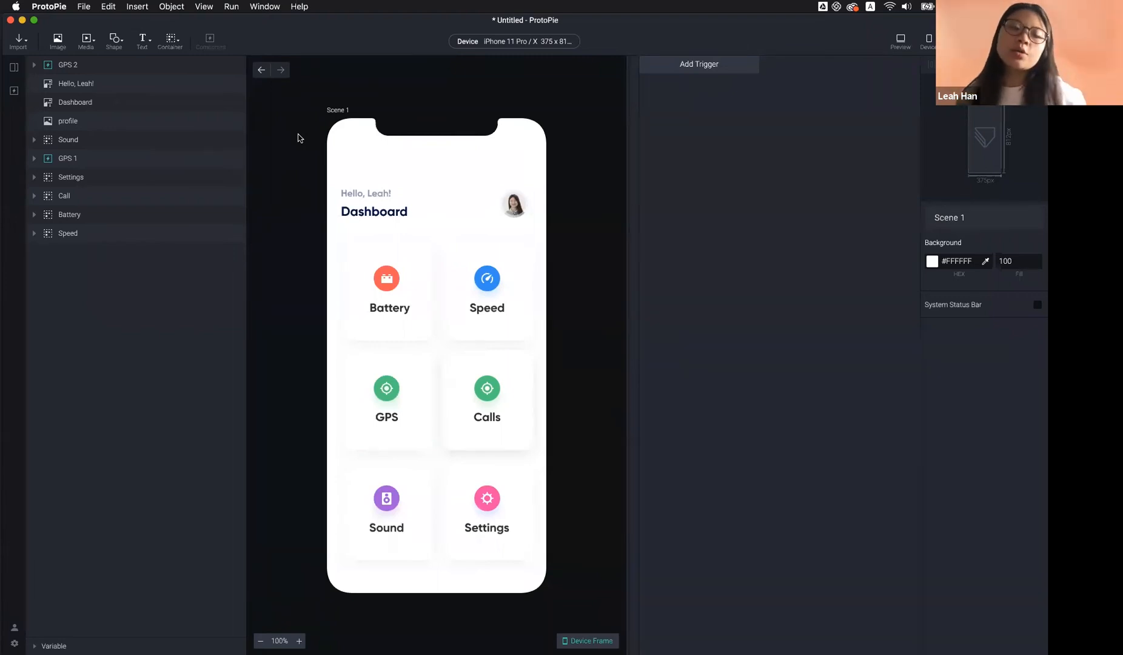
left_click(729, 70)
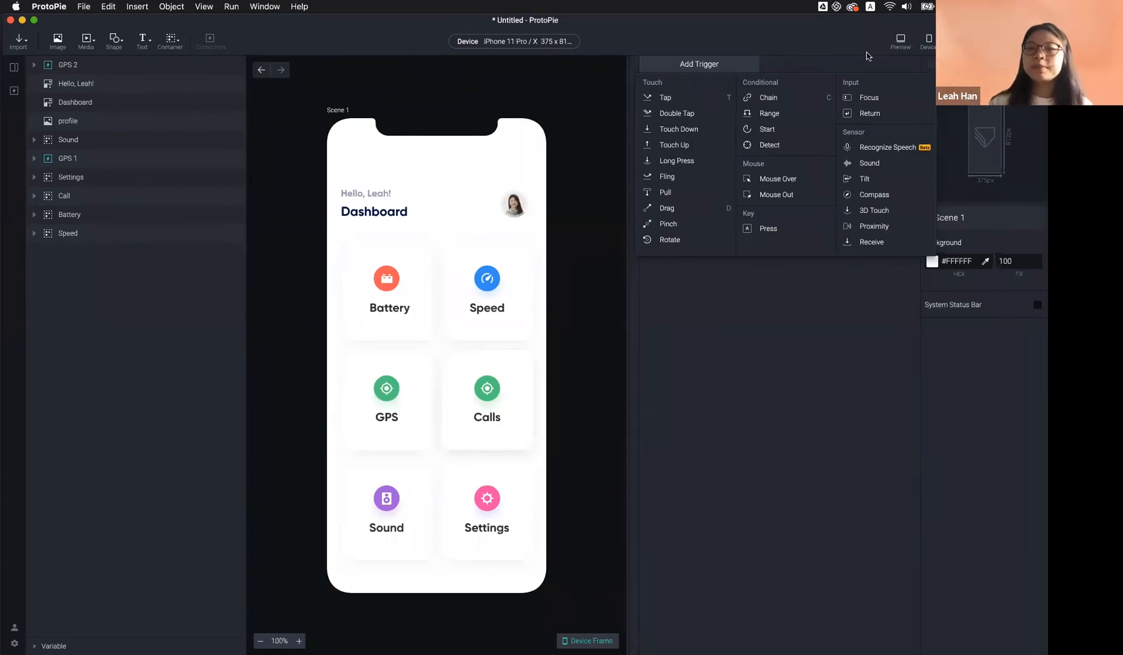
left_click(774, 320)
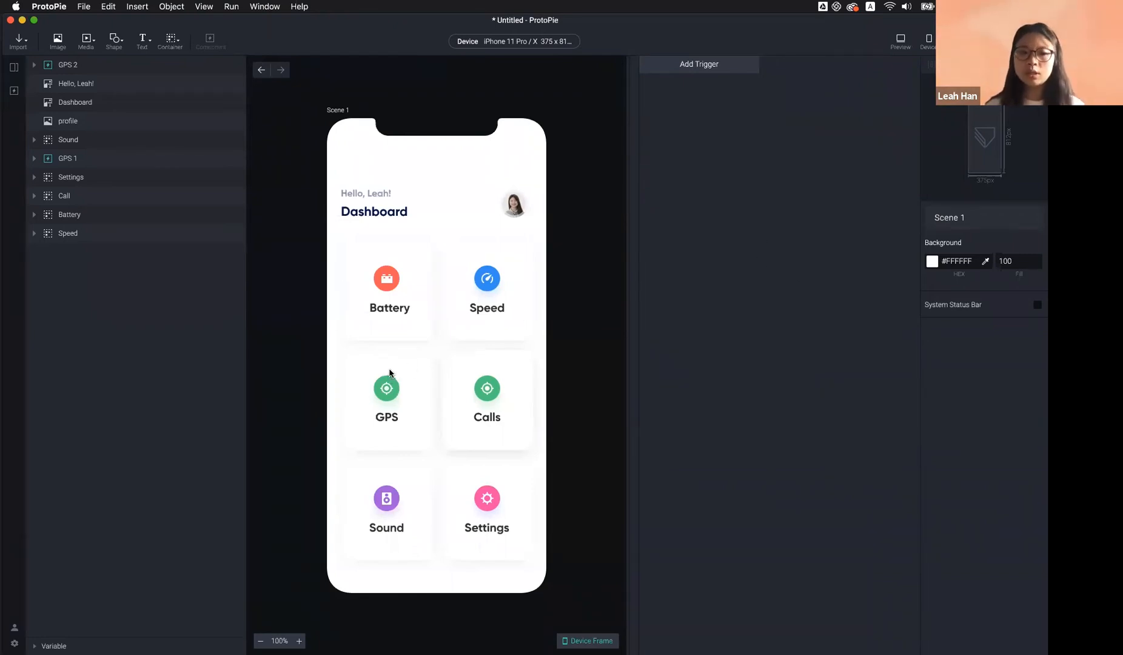
Inspect the Calls, GPS and Battery tiles, then show the component library with the local GPS component
left_click(496, 401)
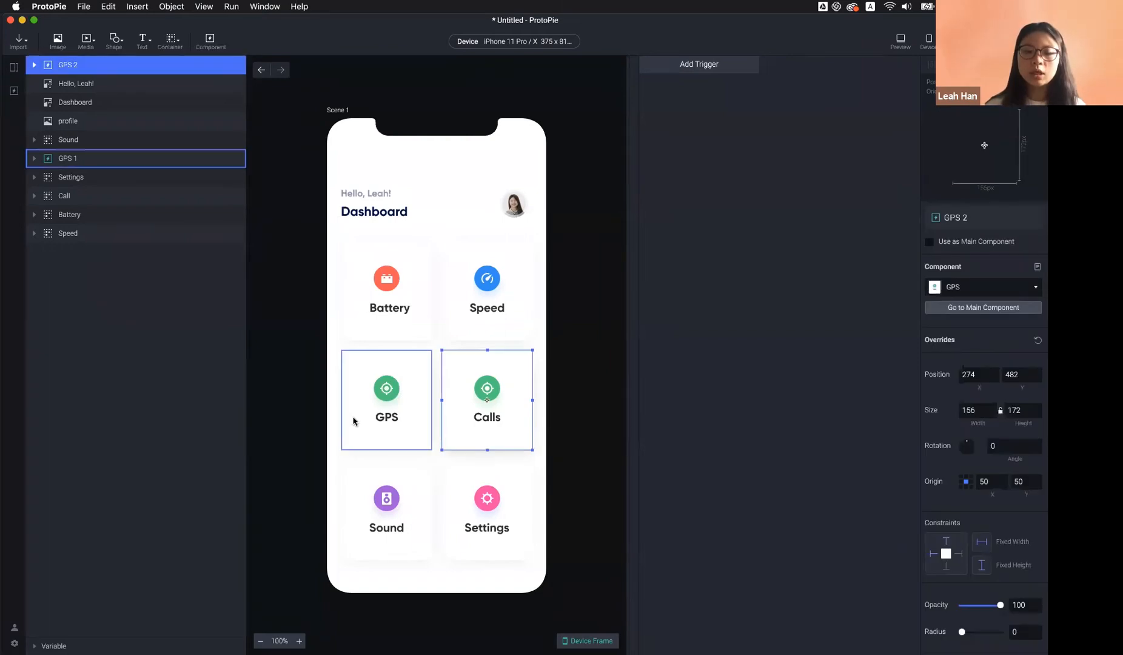
left_click(394, 428)
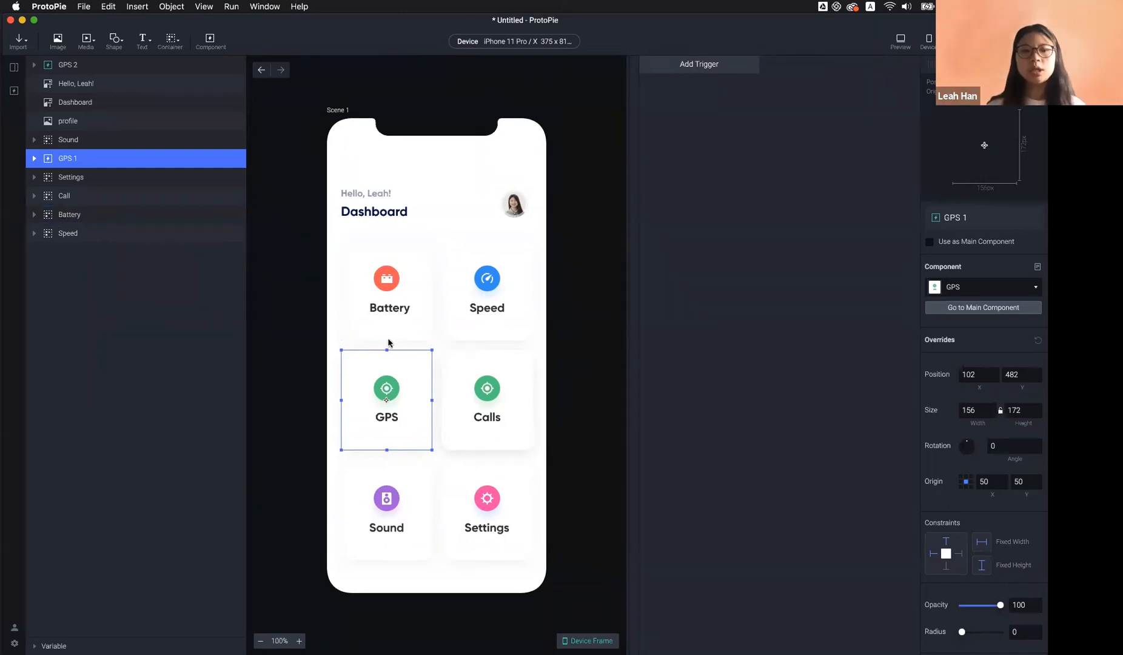
left_click(391, 313)
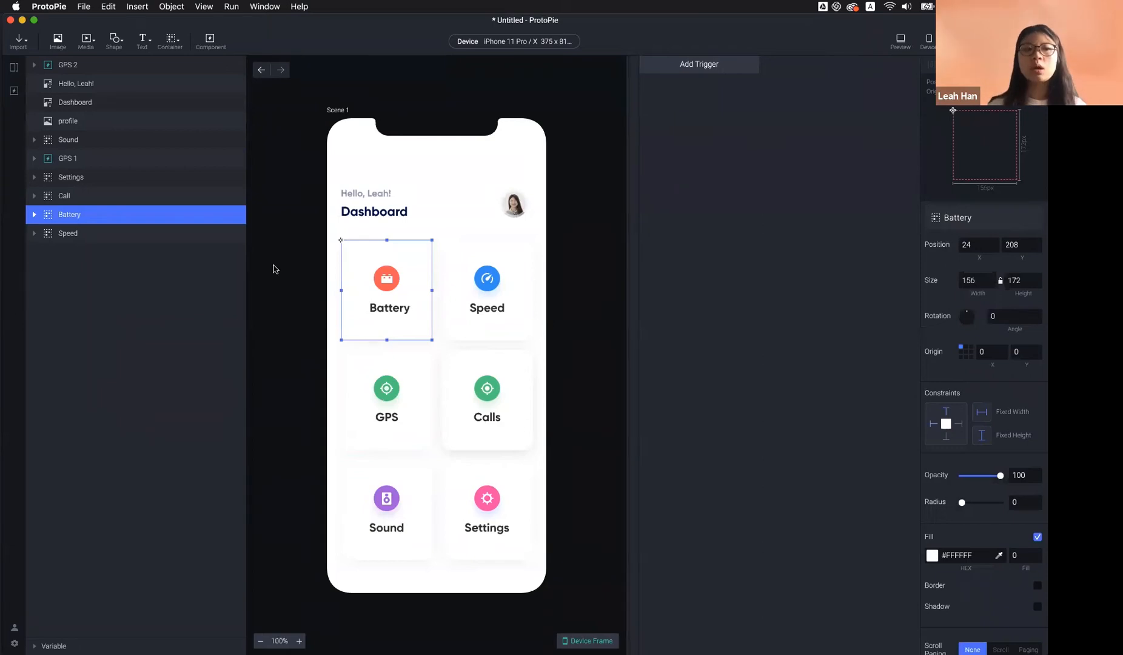
left_click(14, 91)
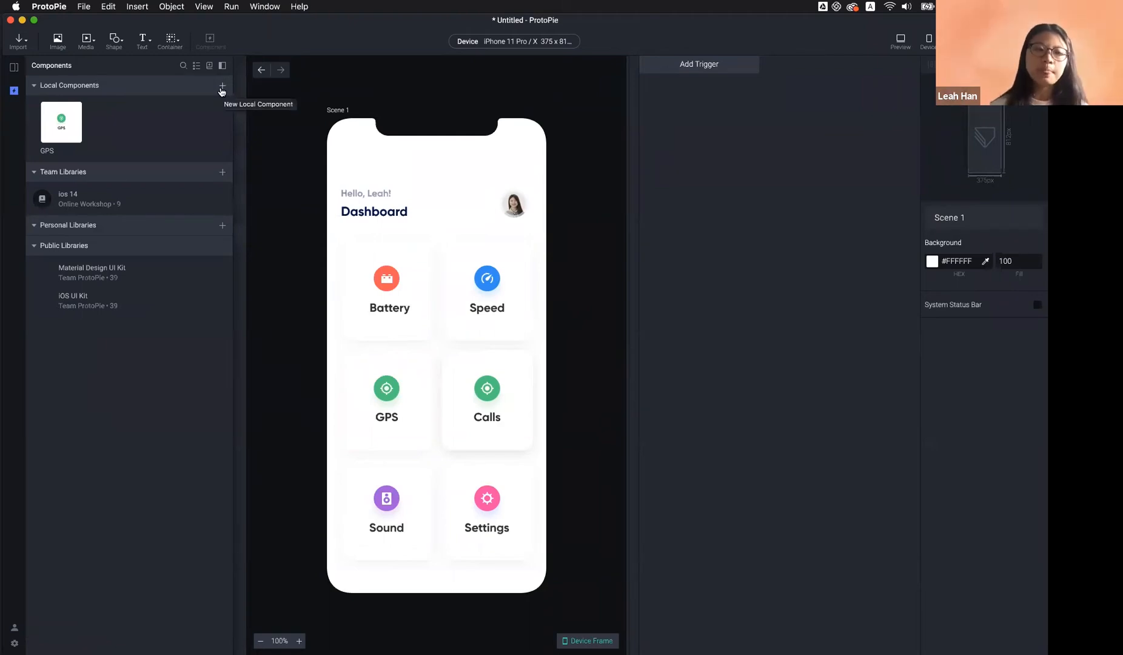
Collapse Team and Personal Libraries so Public Libraries shows Material Design UI Kit and iOS UI Kit
left_click(67, 173)
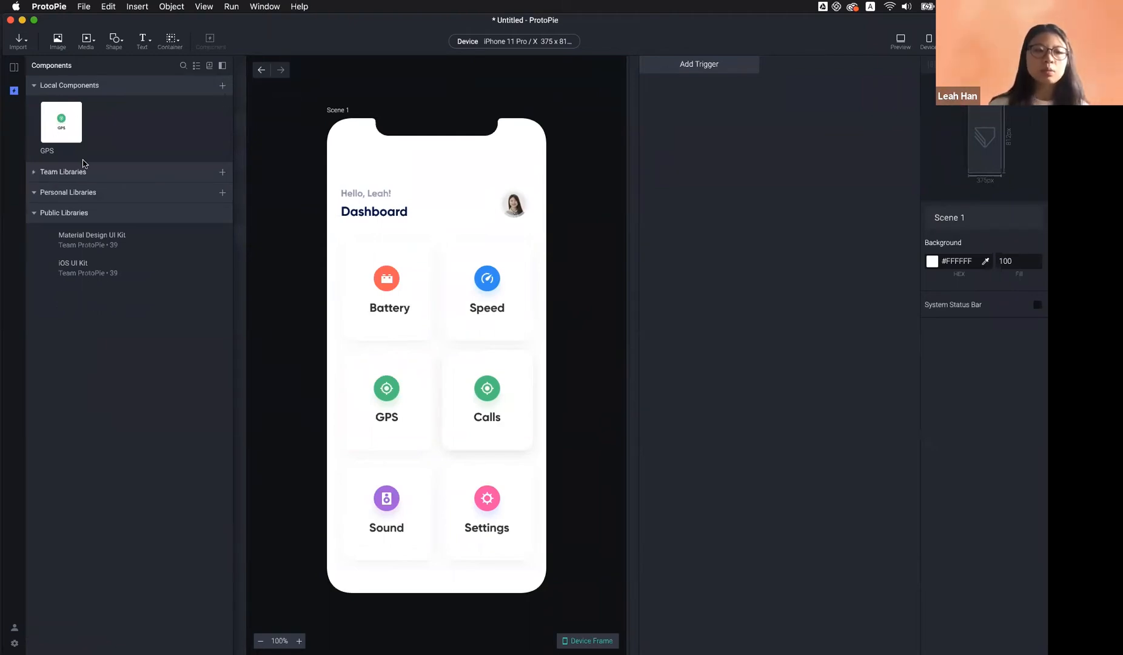
left_click(46, 213)
left_click(56, 193)
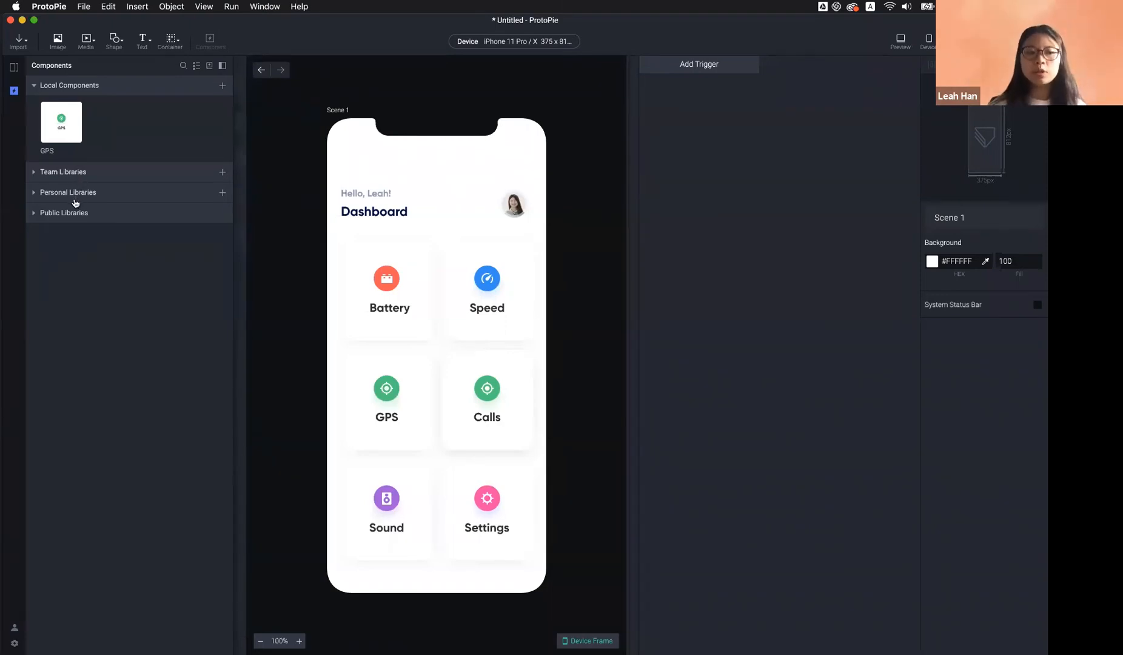
left_click(61, 217)
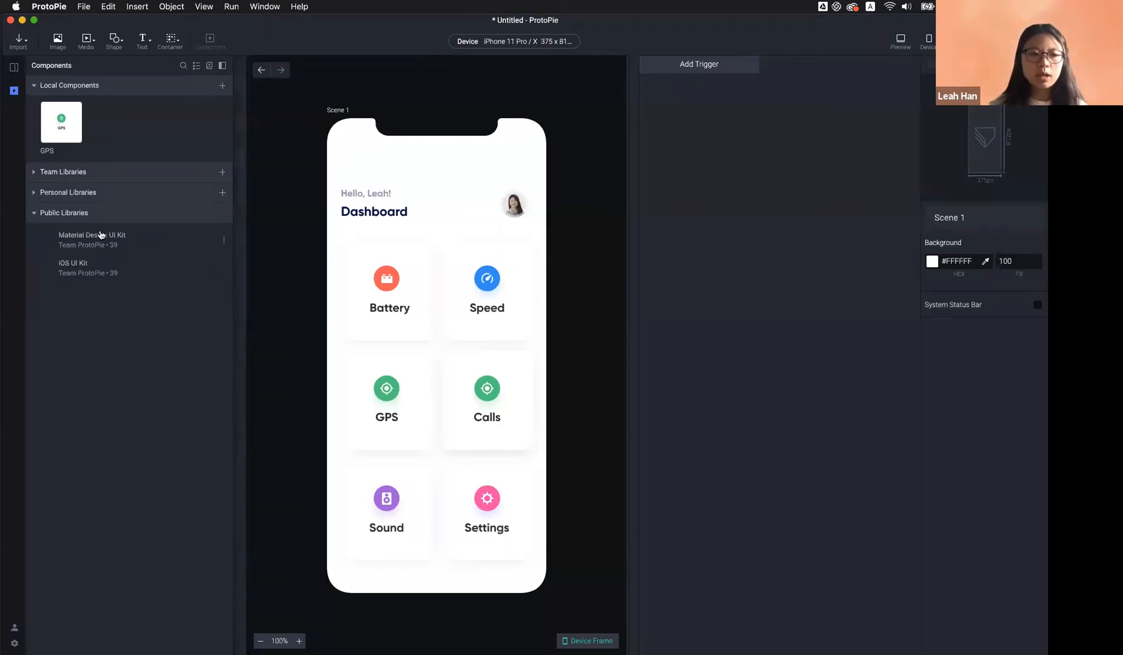
Collapse Public Libraries and expand Team Libraries to show the Online Workshop ios 14 library
left_click(69, 217)
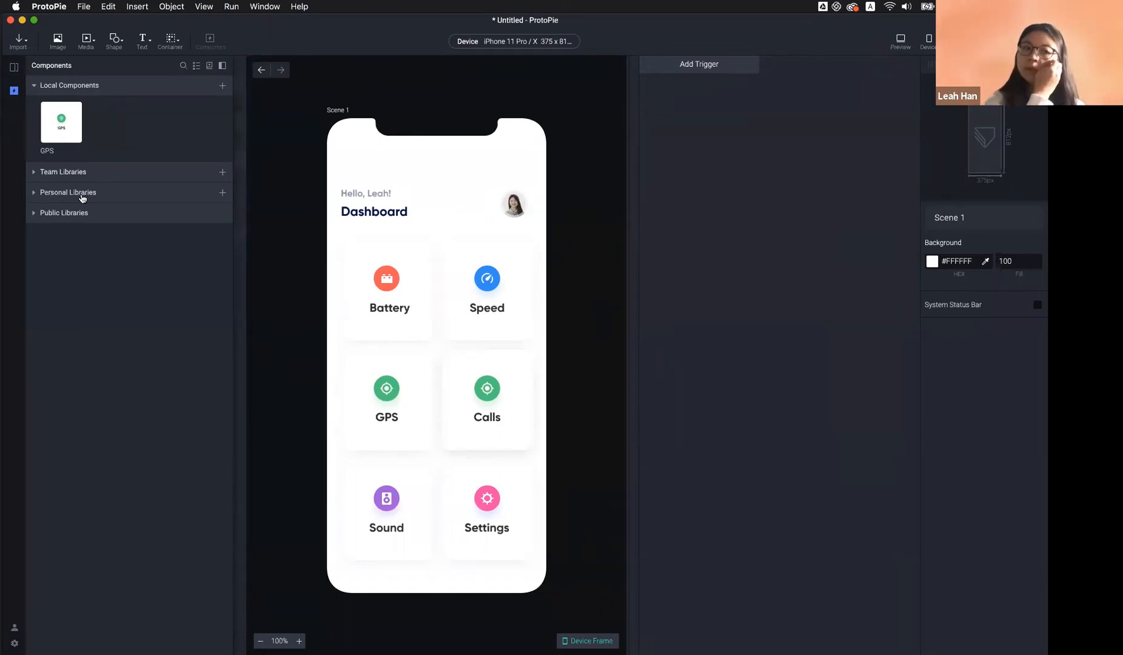
left_click(83, 176)
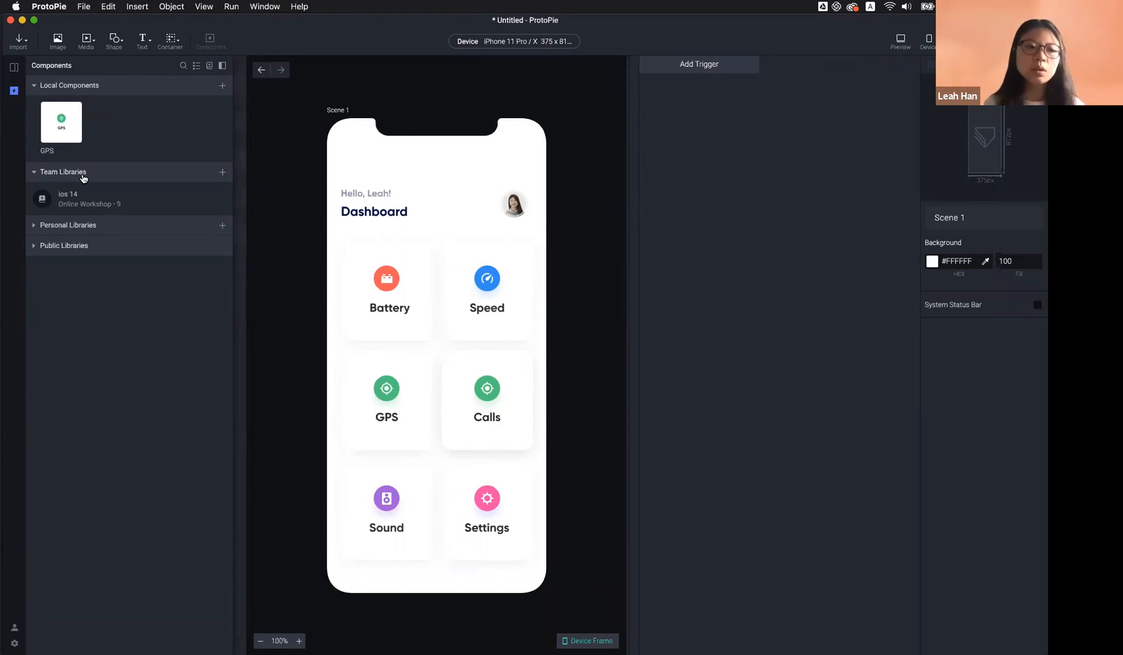
left_click(65, 178)
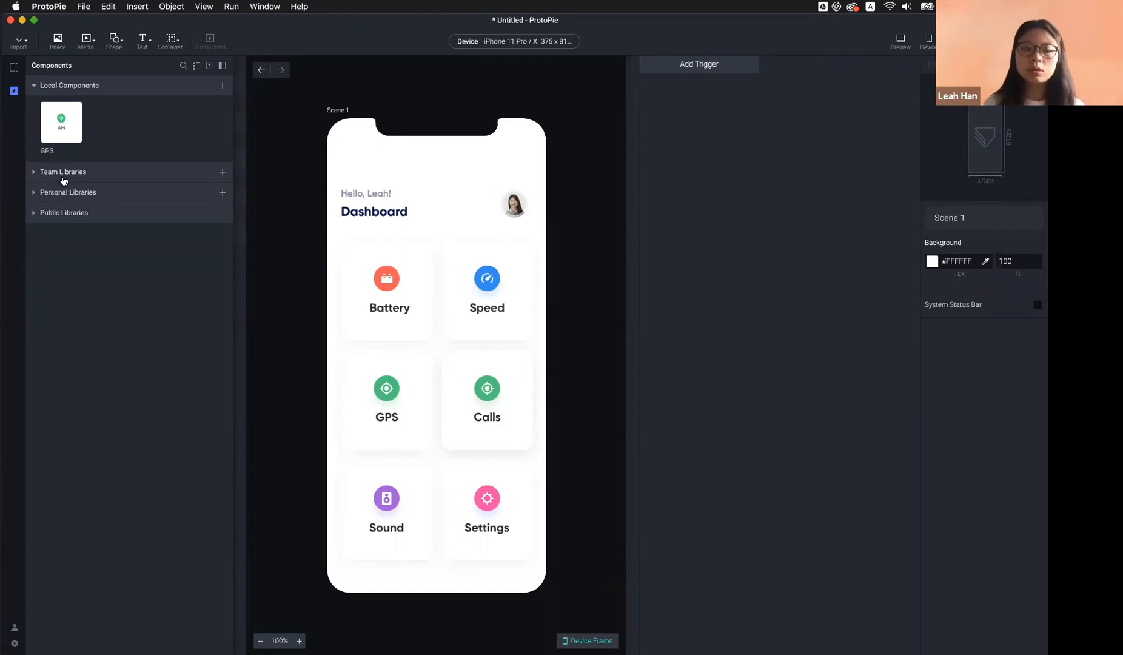
left_click(65, 179)
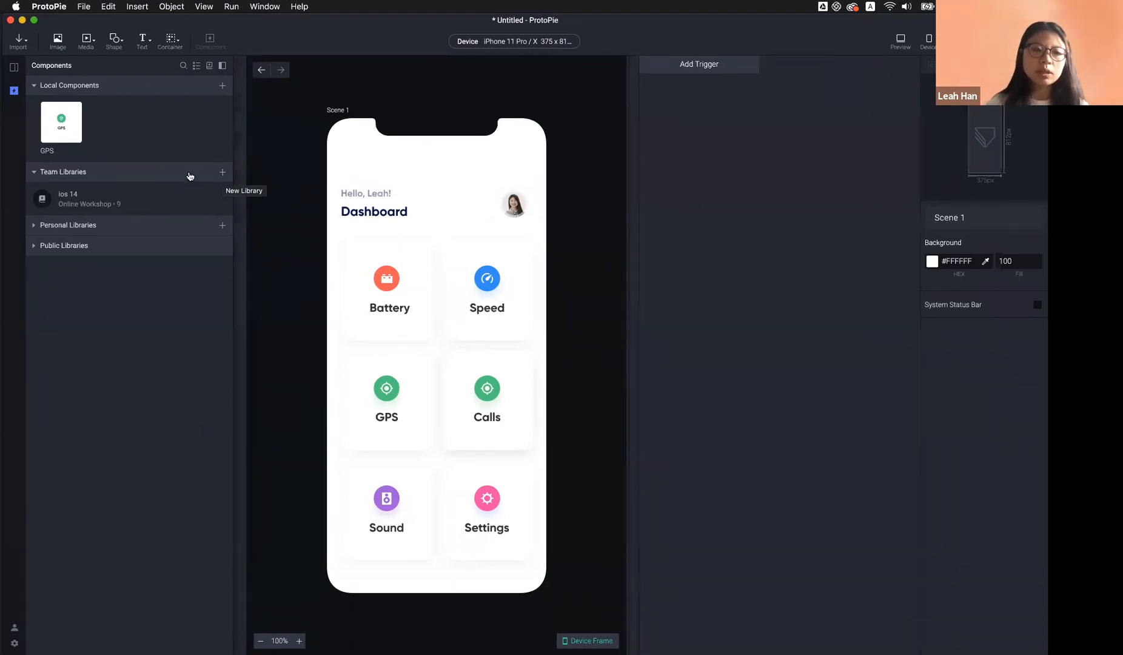
Start a new team library, giving it a workshop name and the description 'for Asia users'
left_click(222, 174)
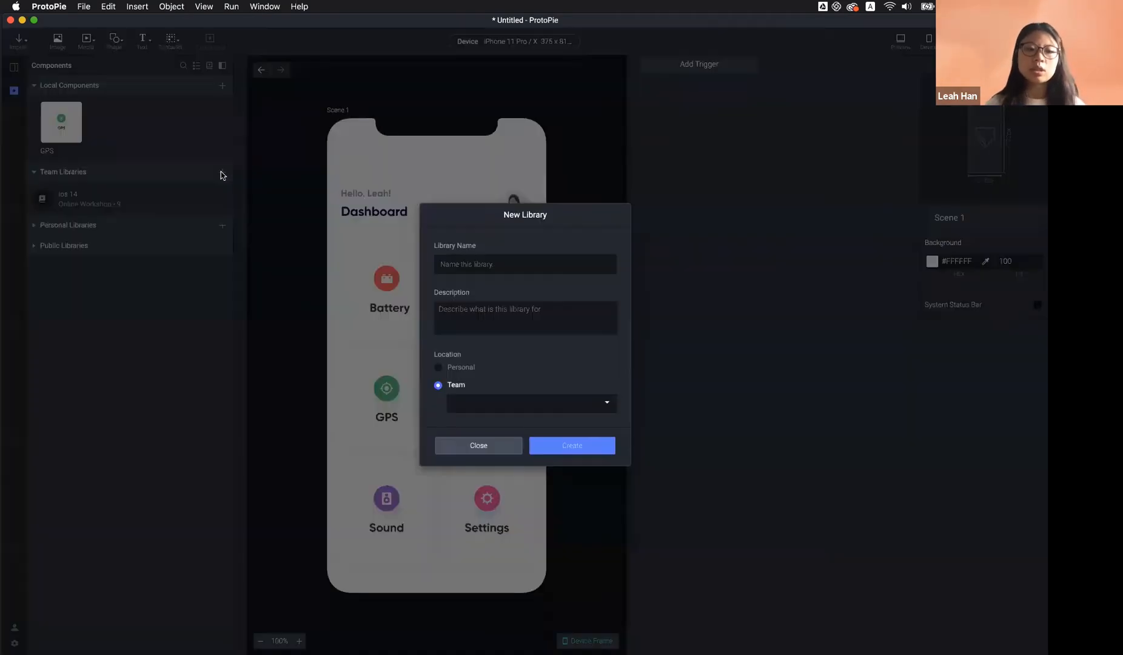
left_click(480, 267)
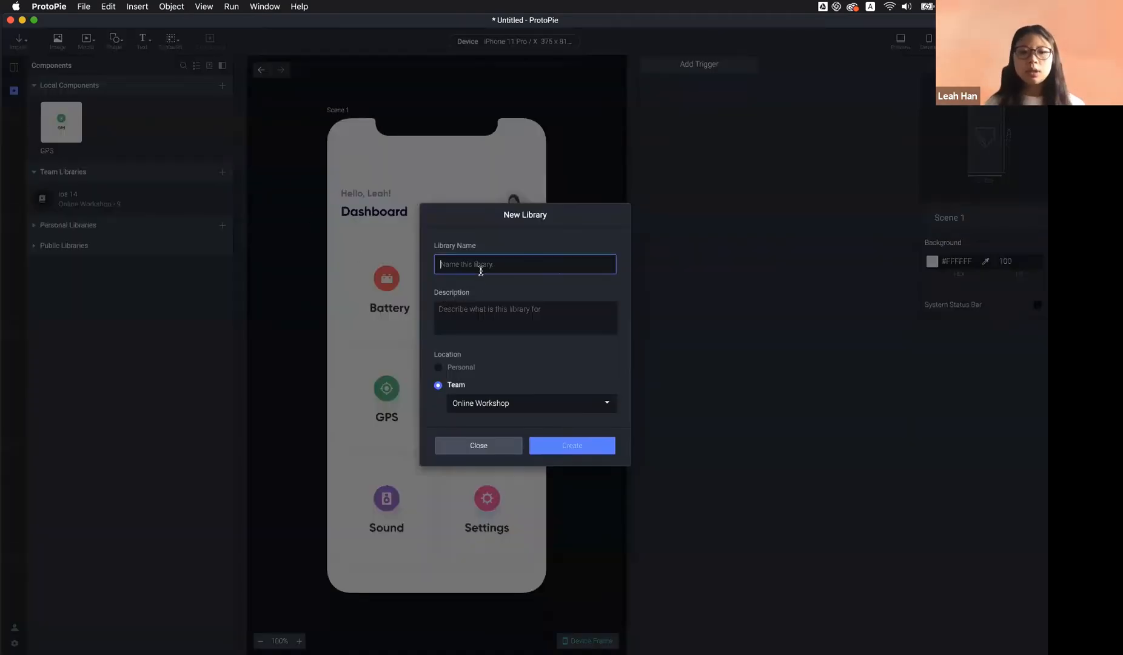
type("Leah")
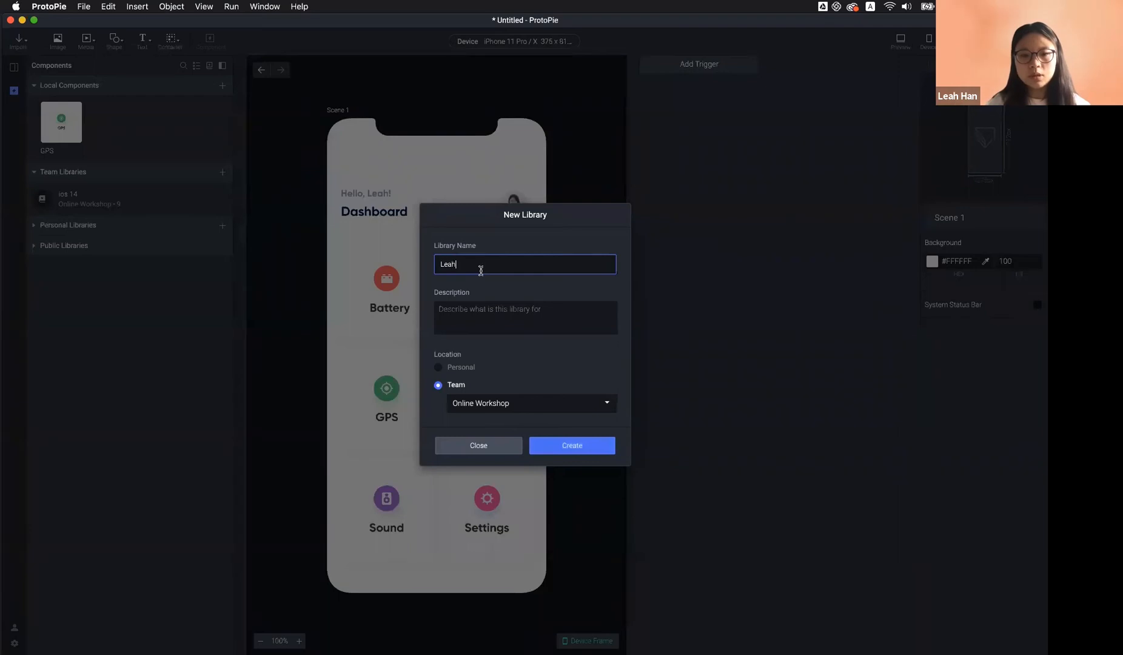
type("_workshop")
left_click(512, 308)
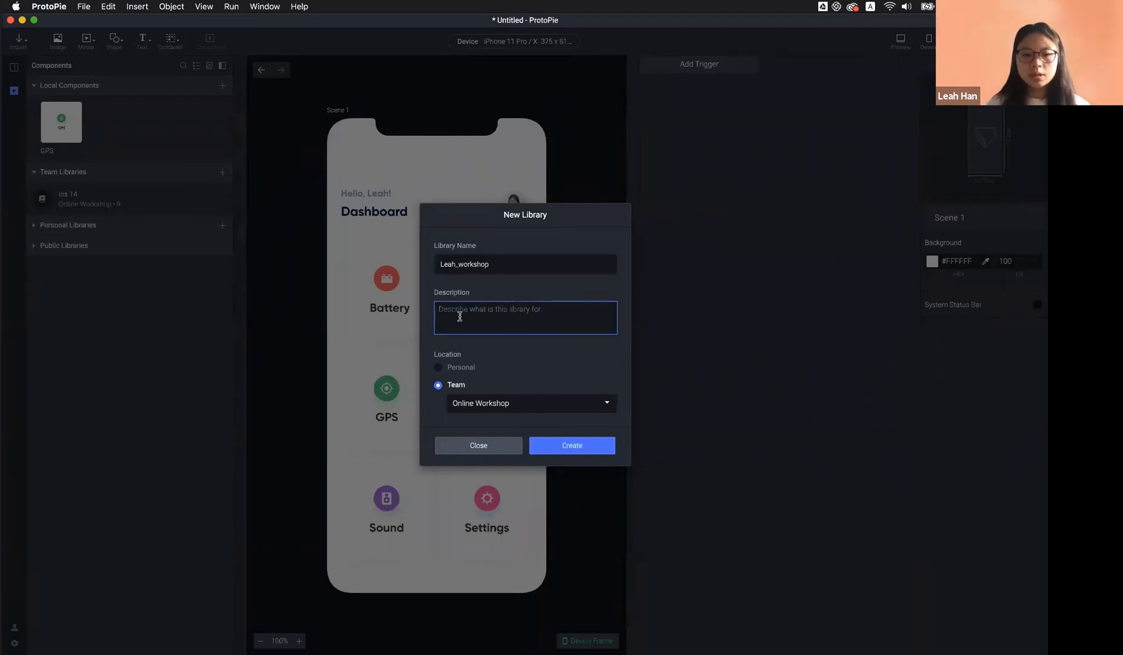
type("for A")
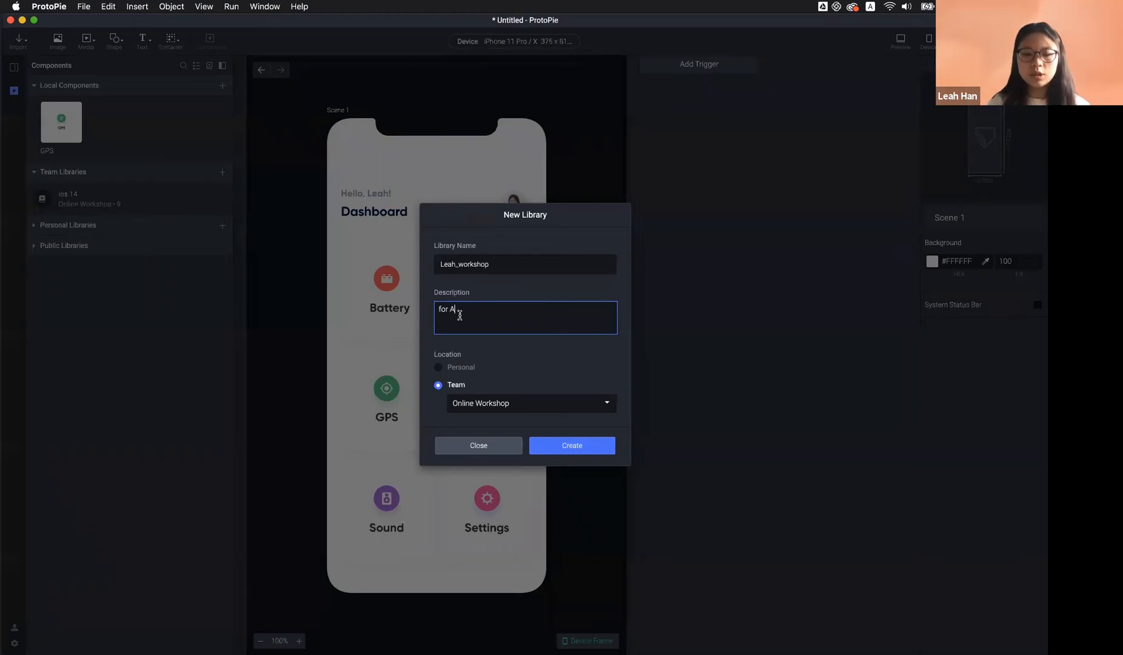
type("sia")
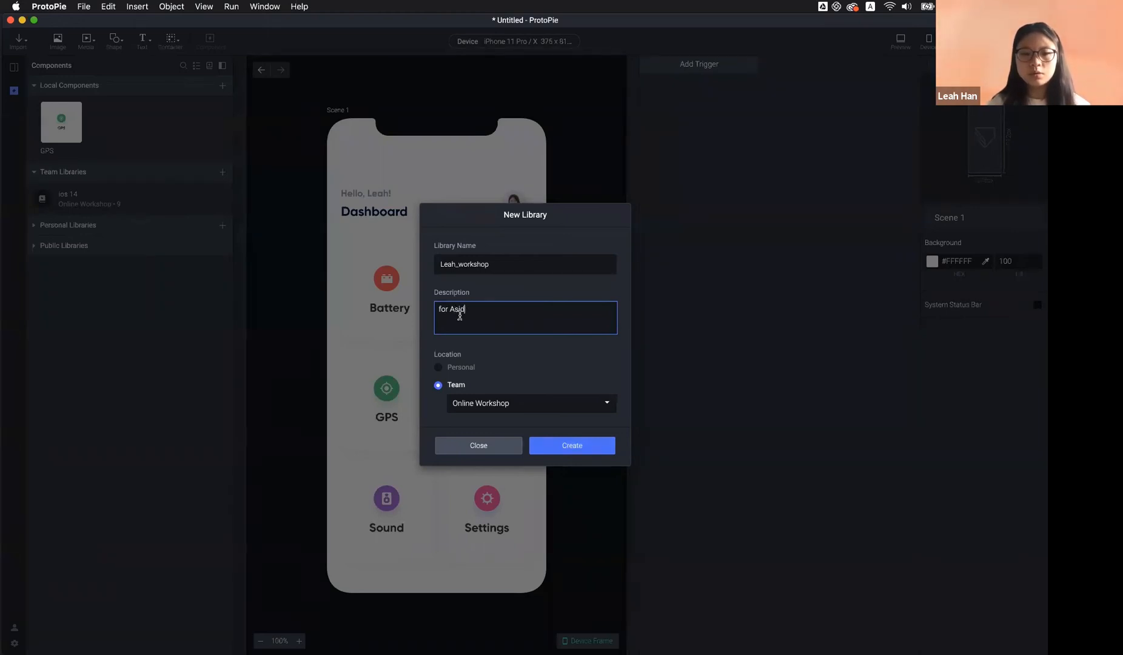
type("a")
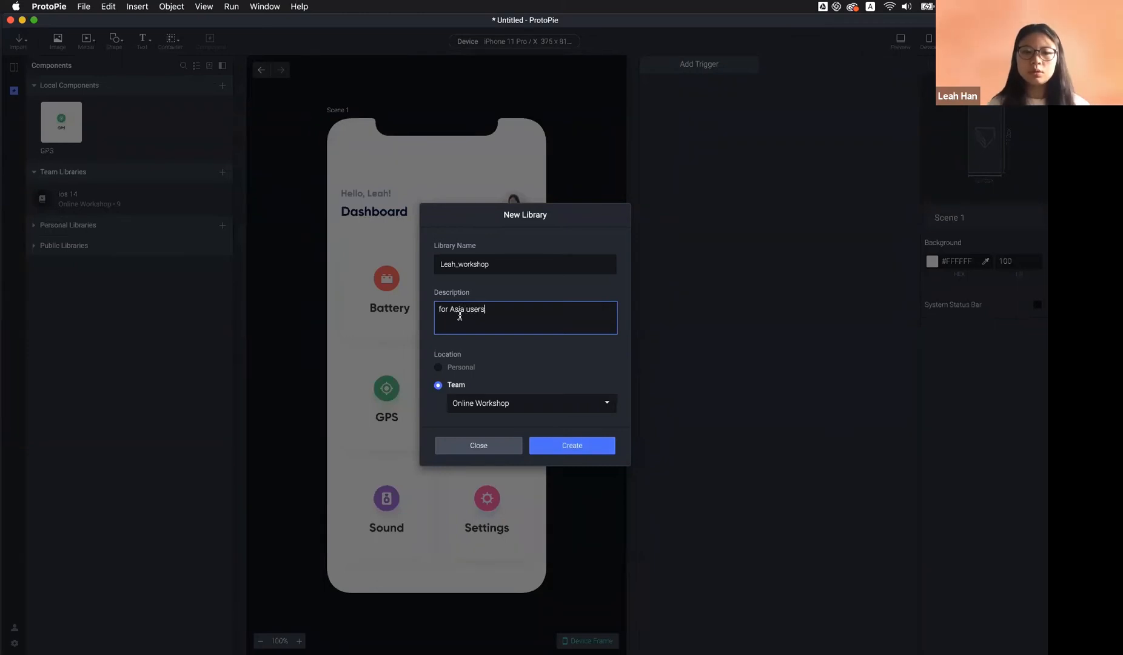
left_click(496, 364)
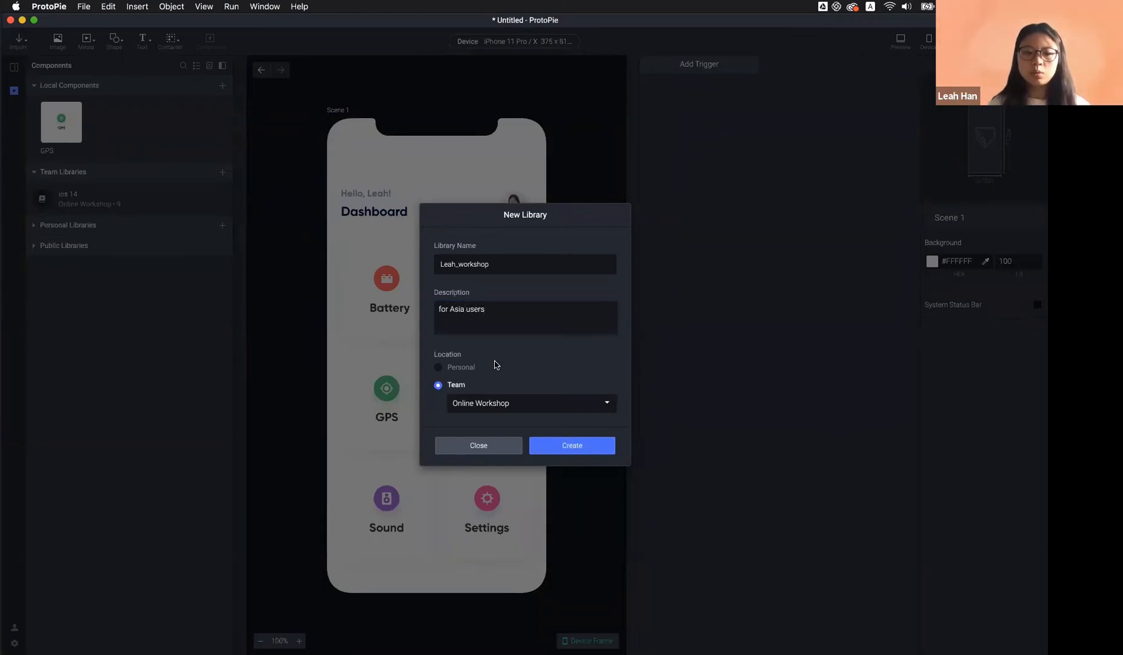
Keep the library's location on Team with Online Workshop, then switch to the browser
left_click(456, 369)
left_click(456, 384)
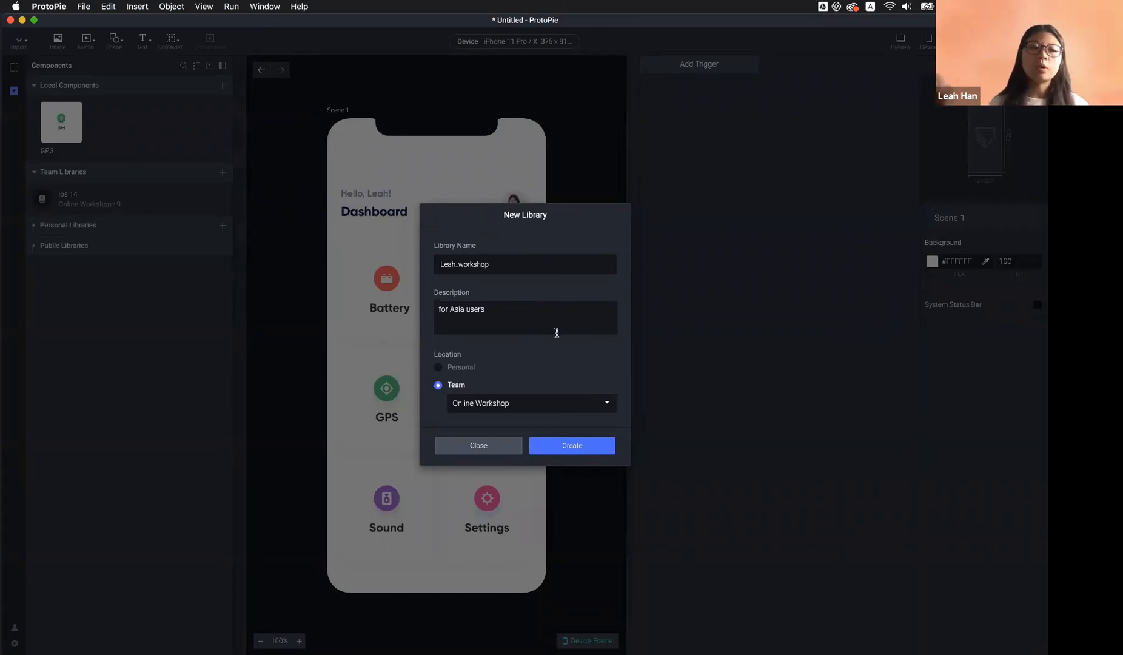
left_click(457, 370)
left_click(455, 385)
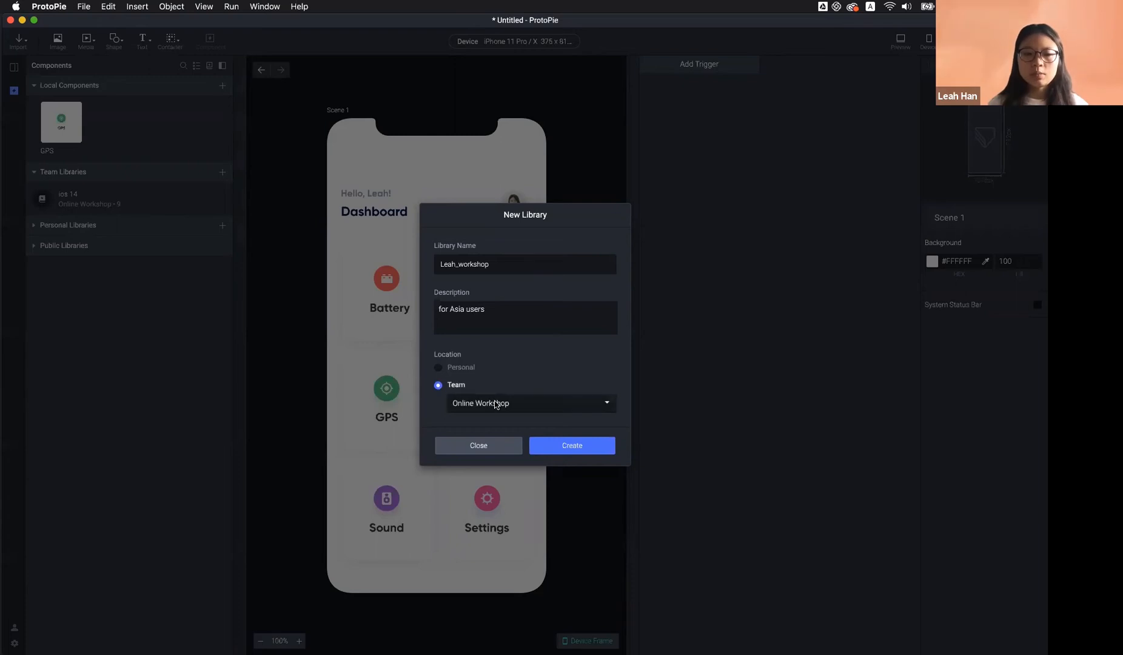
left_click(499, 404)
left_click(509, 358)
key("ctrl+Right")
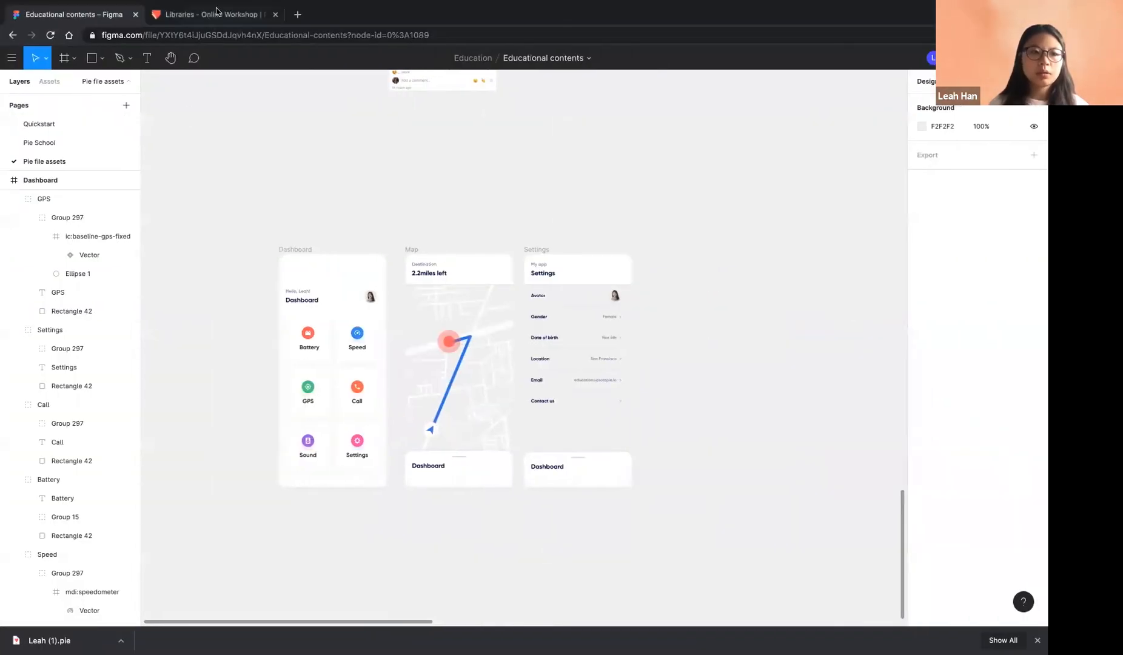
Look at the Libraries page and team switcher in ProtoPie Cloud, then return to ProtoPie Studio
left_click(216, 19)
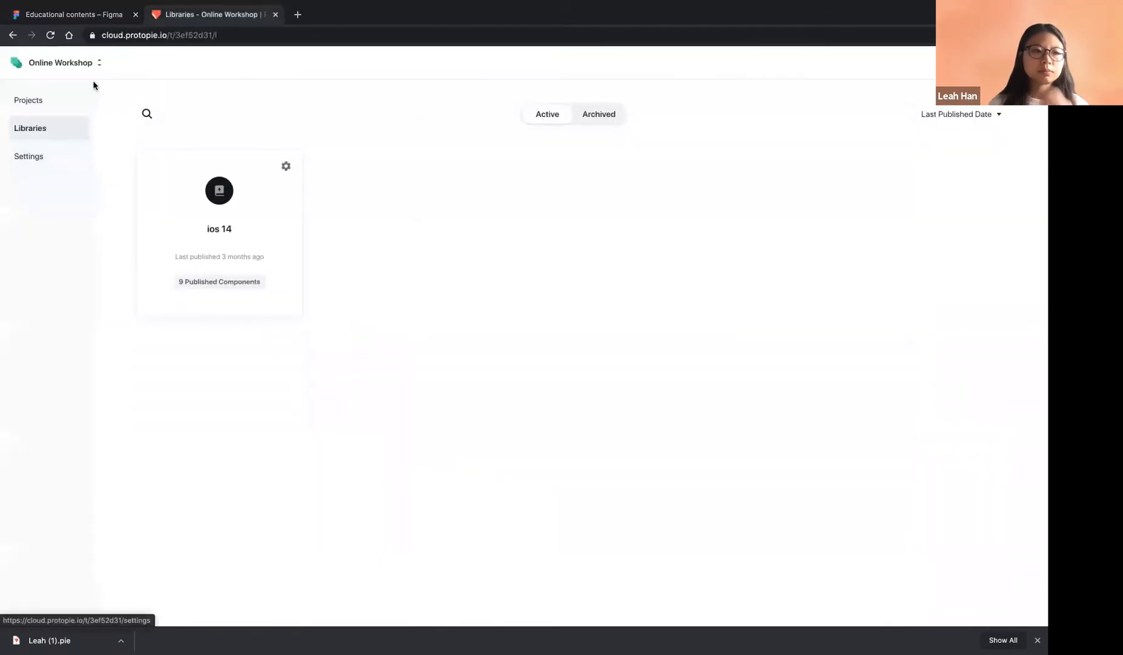
left_click(78, 59)
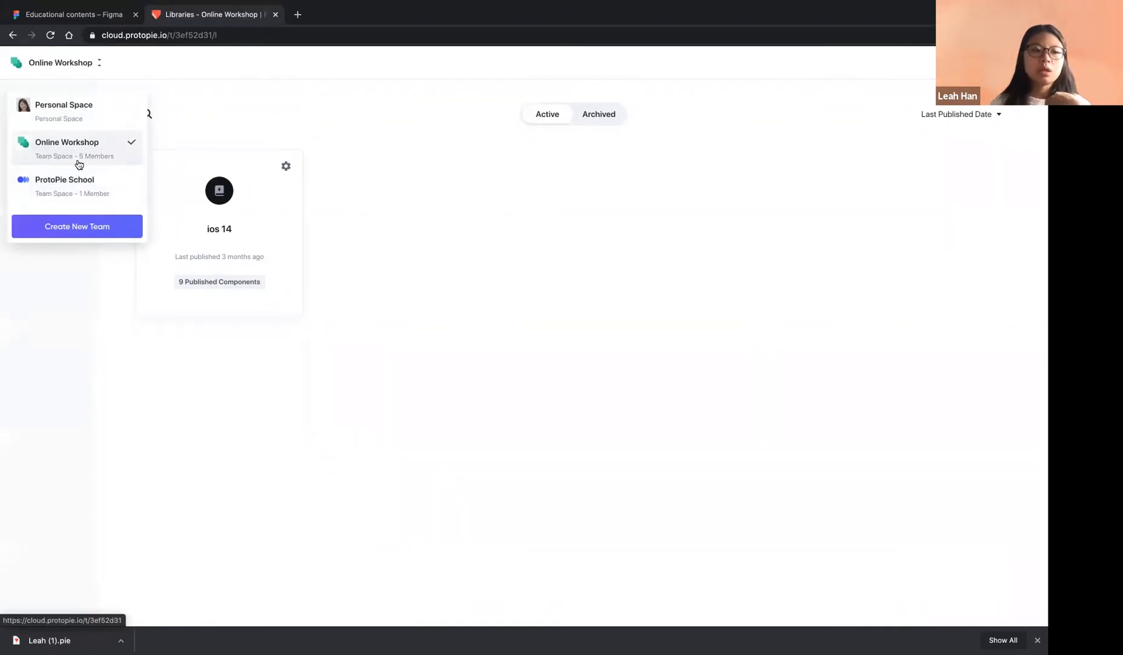
key("ctrl+Left")
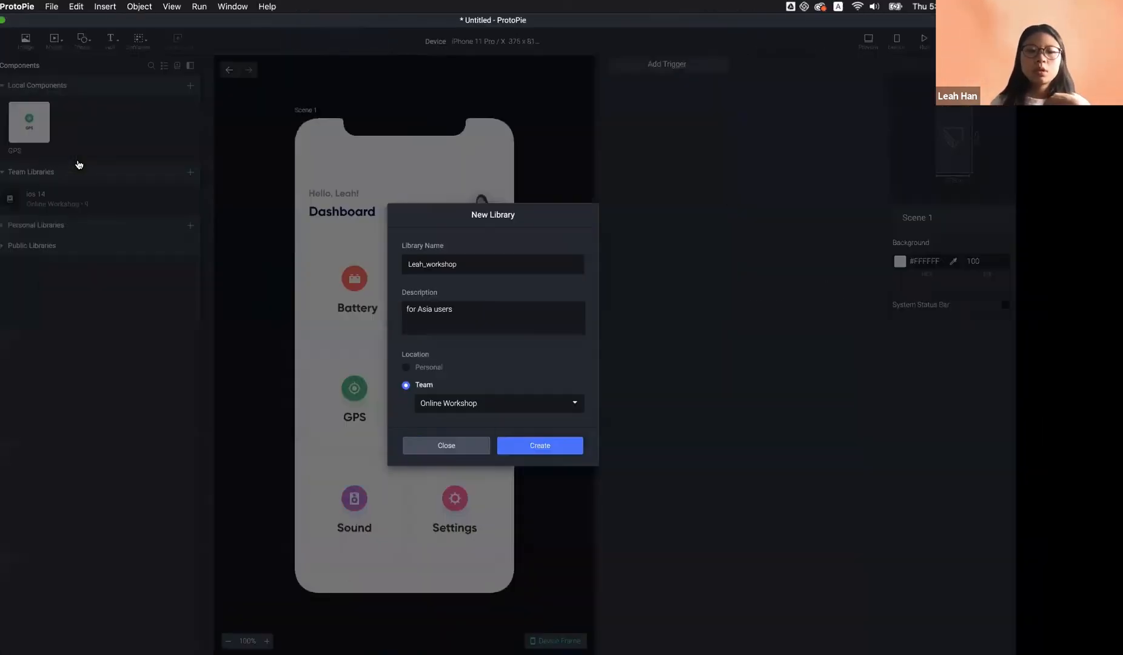
Confirm Online Workshop as the team in the New Library form and create the library
left_click(573, 366)
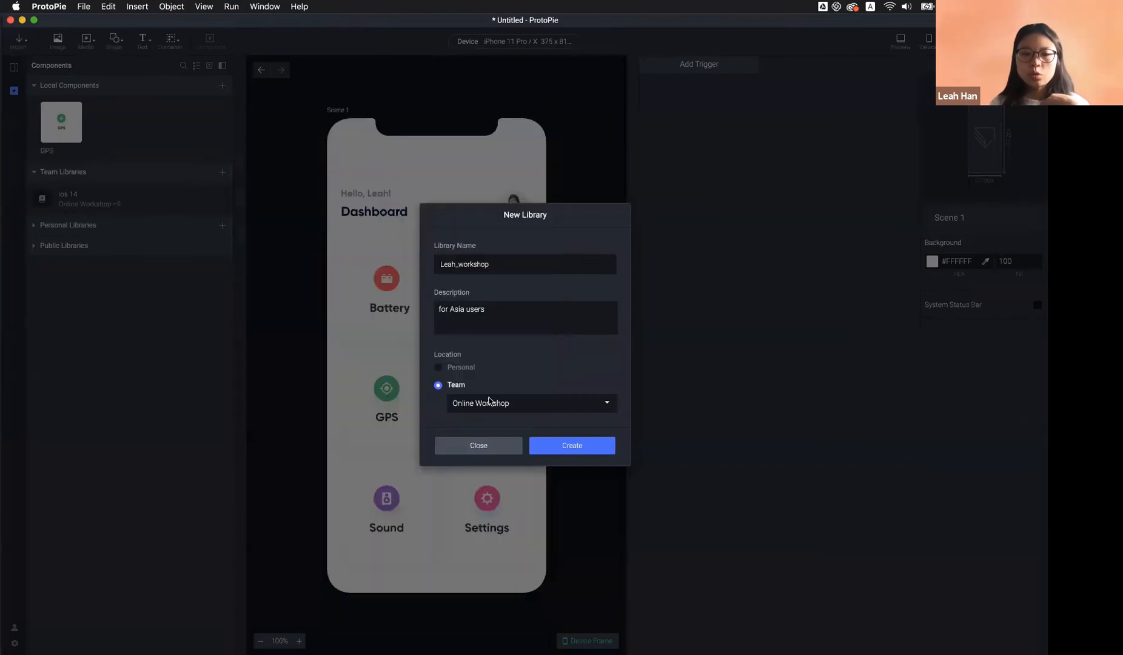
left_click(505, 406)
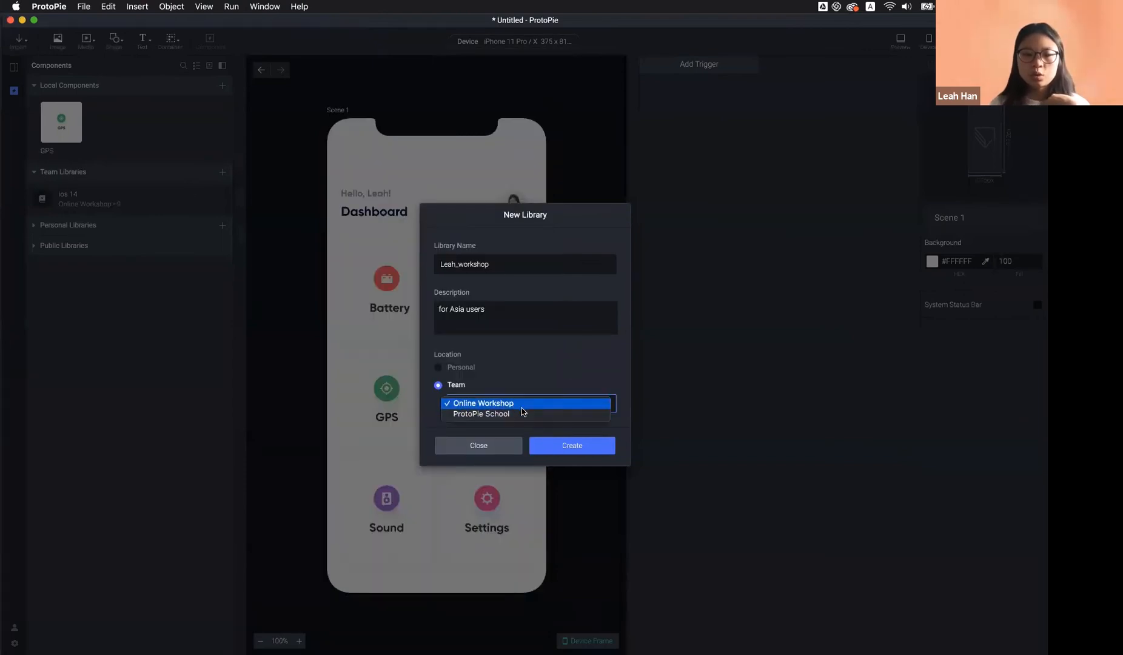
left_click(534, 385)
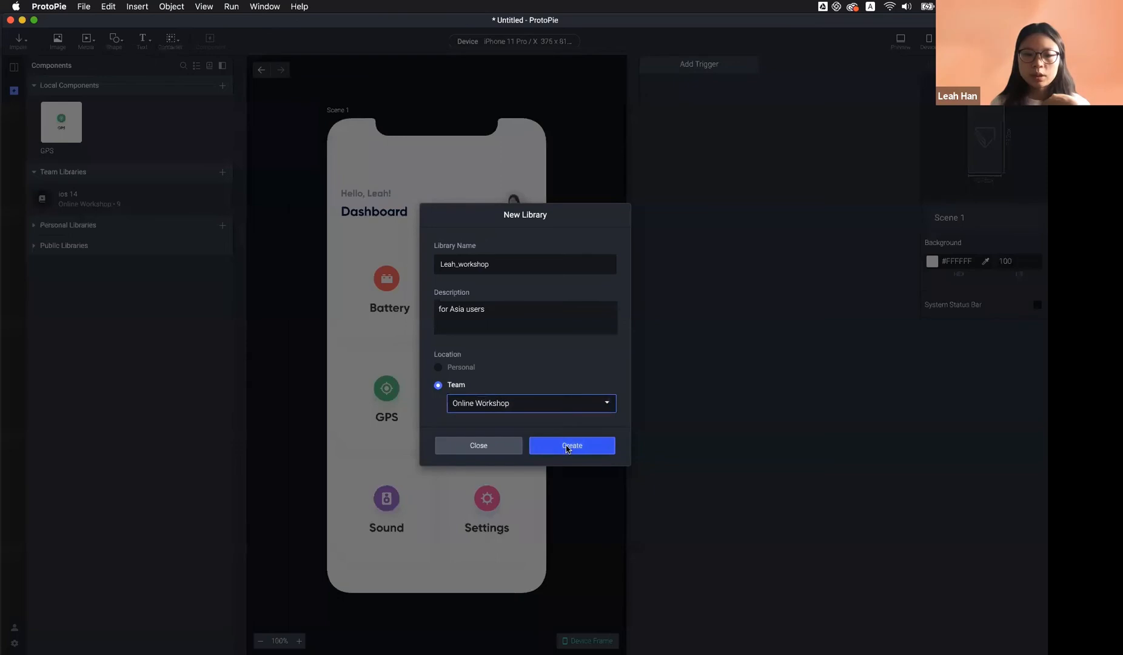
left_click(570, 446)
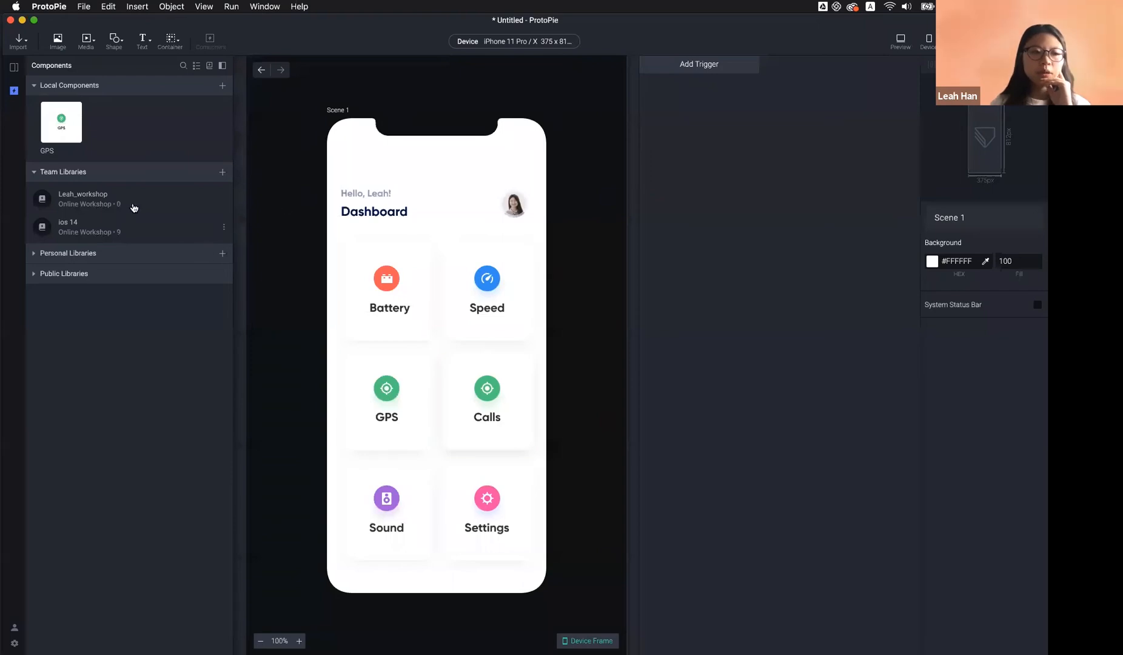
Open the new workshop library in Library Edit Mode and arrange its window on screen
double_click(179, 207)
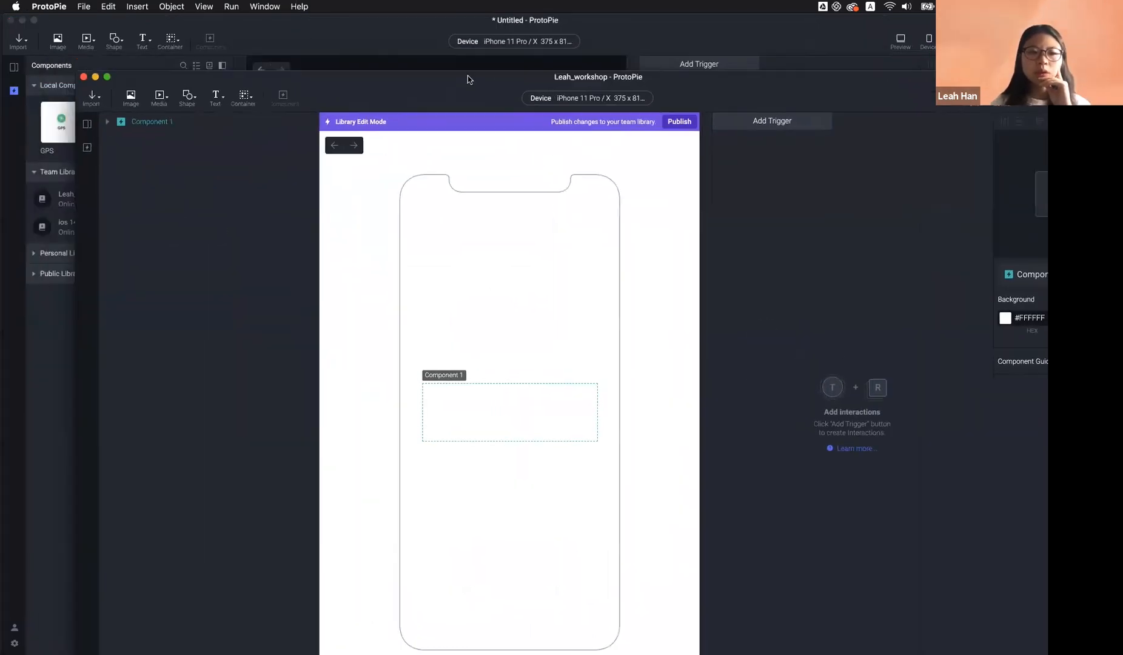
left_click_drag(485, 60, 552, 120)
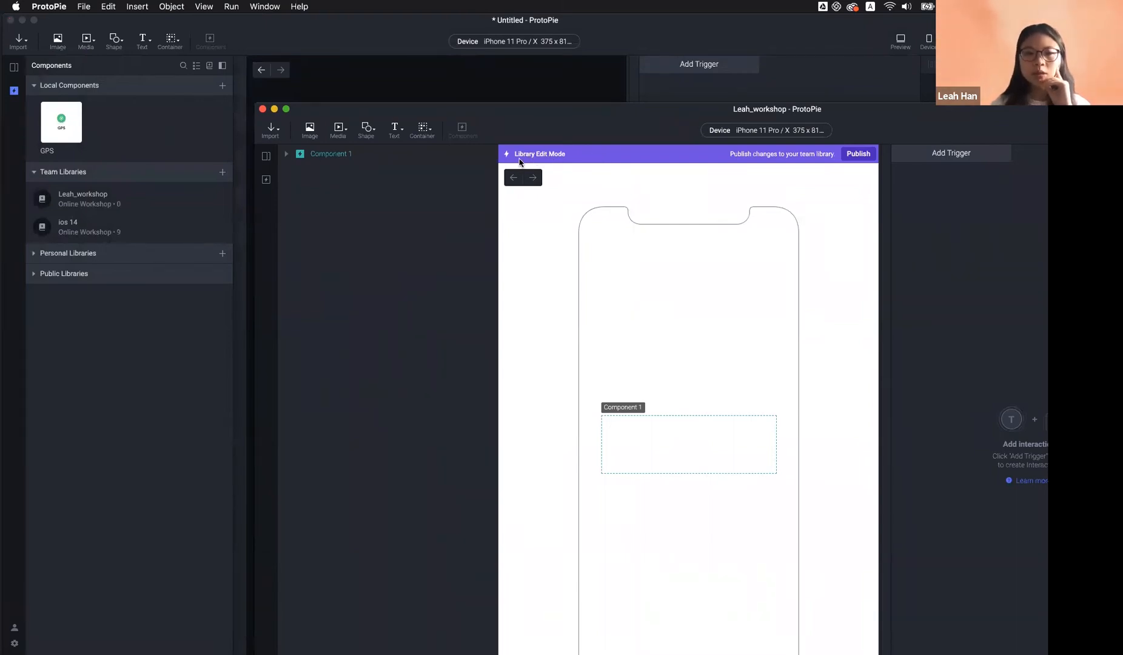
left_click_drag(572, 126, 374, 86)
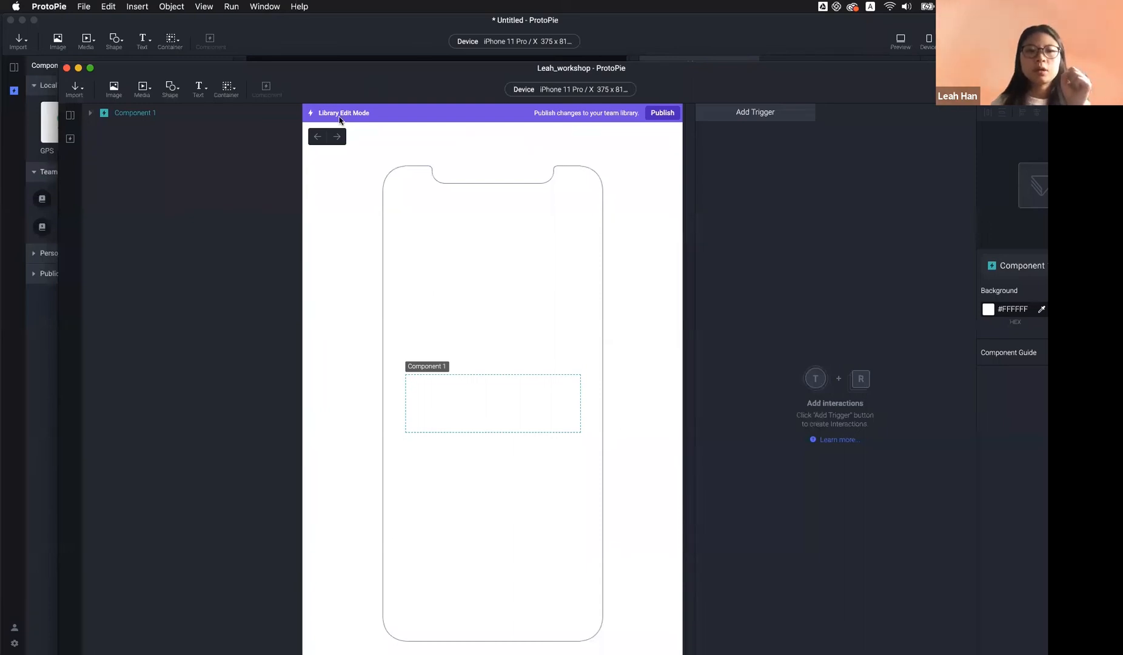
left_click_drag(384, 86, 410, 83)
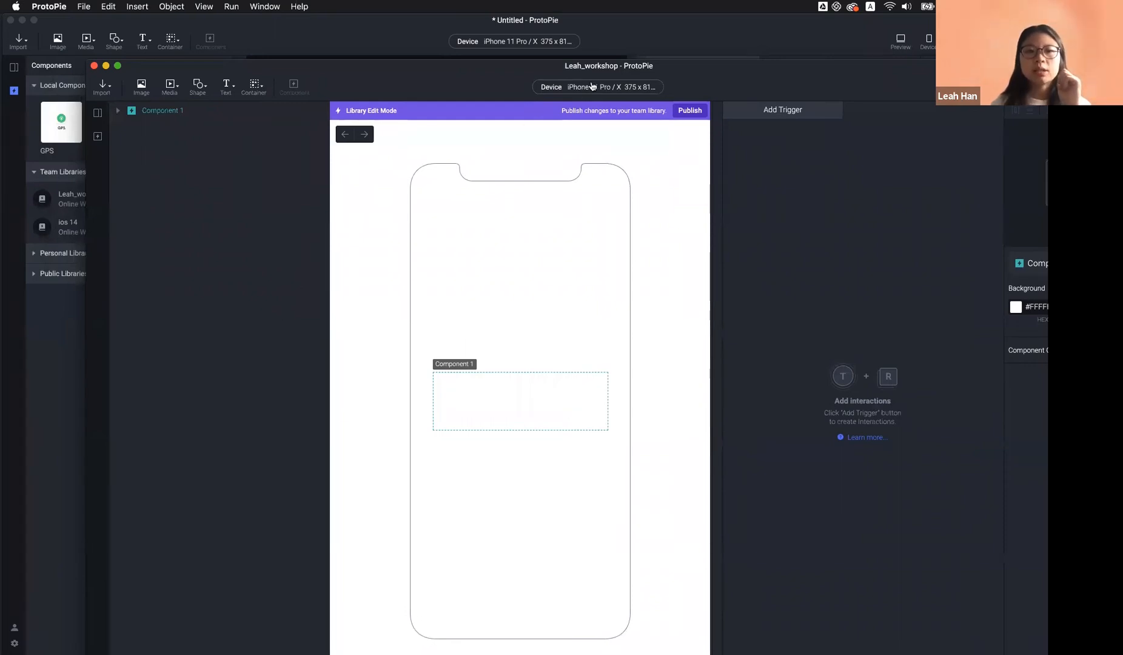
left_click_drag(599, 77, 606, 110)
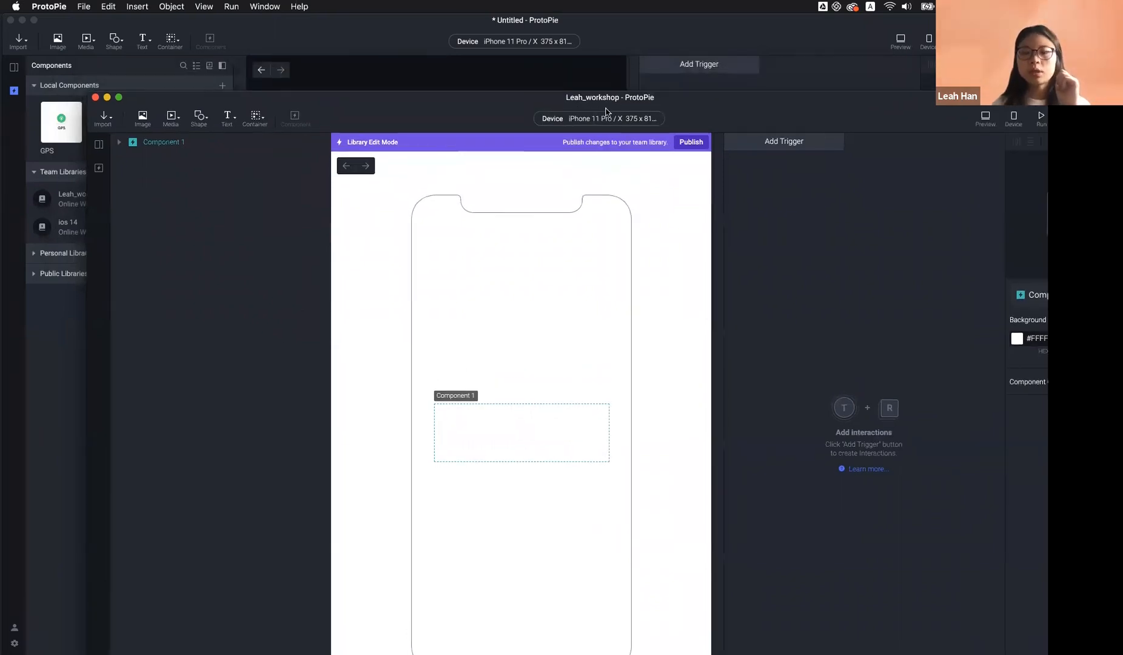
left_click_drag(440, 95, 545, 70)
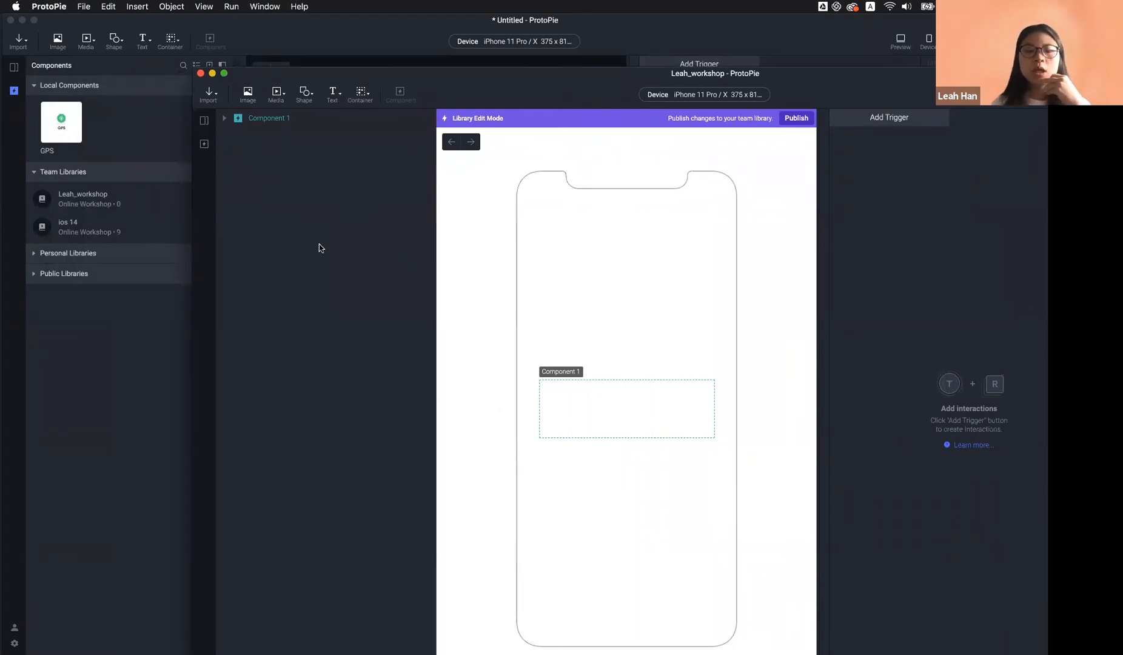
Switch the library canvas to Scene 1 and select the local GPS component
left_click(204, 120)
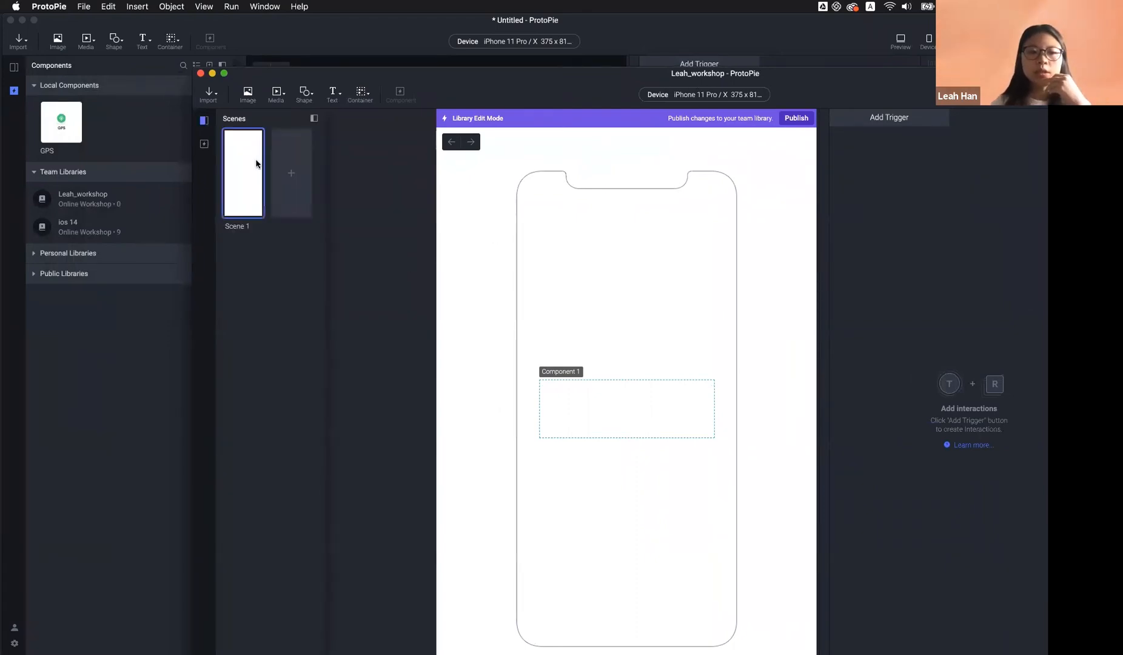
left_click(256, 164)
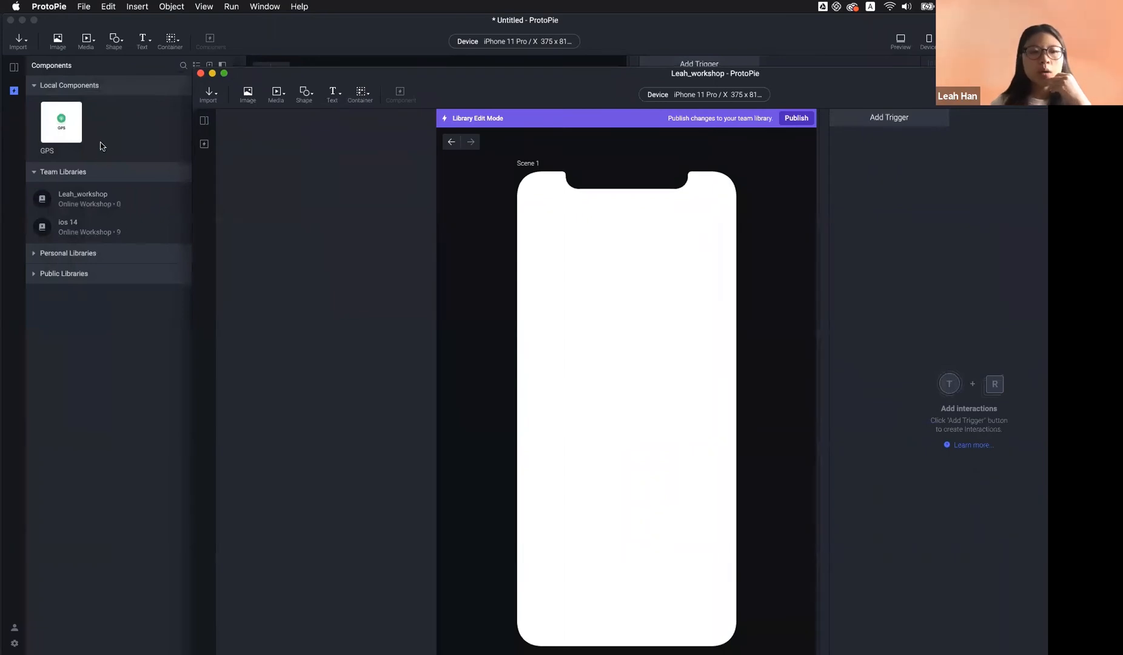
left_click(65, 127)
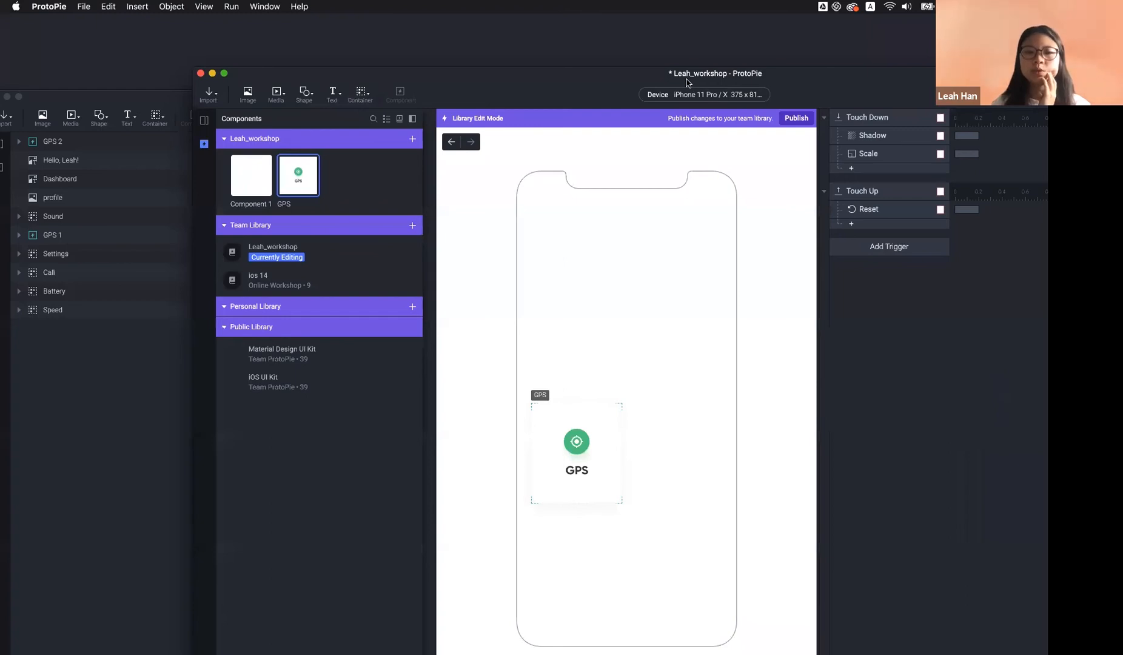
Move the library edit window, now holding the GPS card, out of the way
left_click_drag(796, 77, 699, 42)
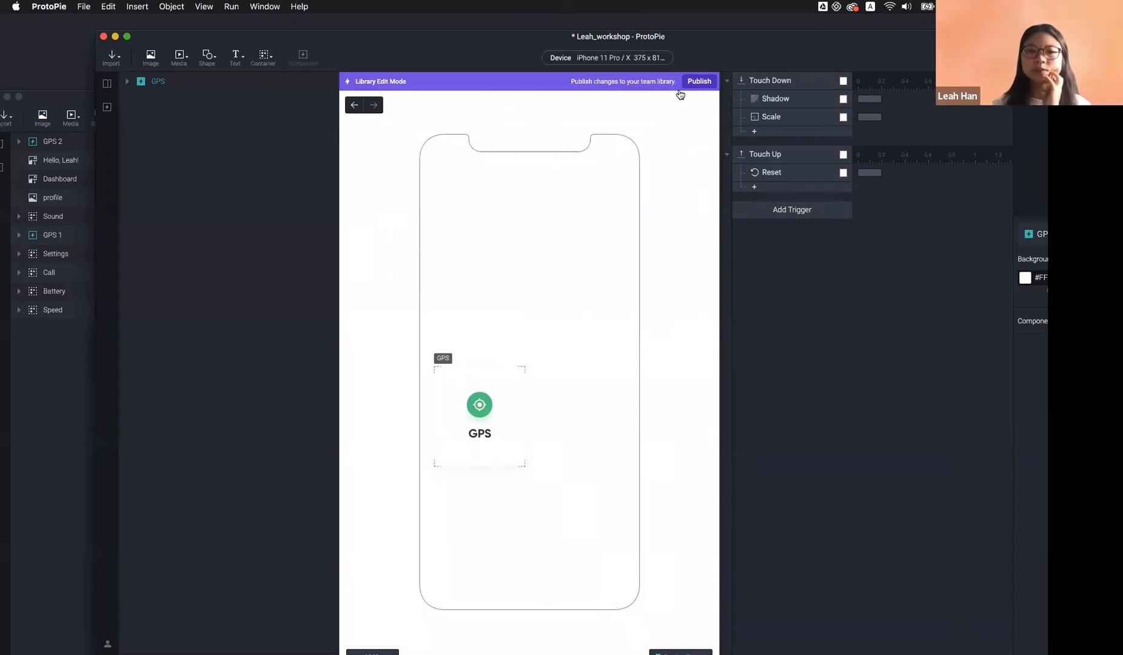
Save and publish the library as version 'October 15, 2020 5:37 PM', then bring the dashboard forward
left_click(704, 83)
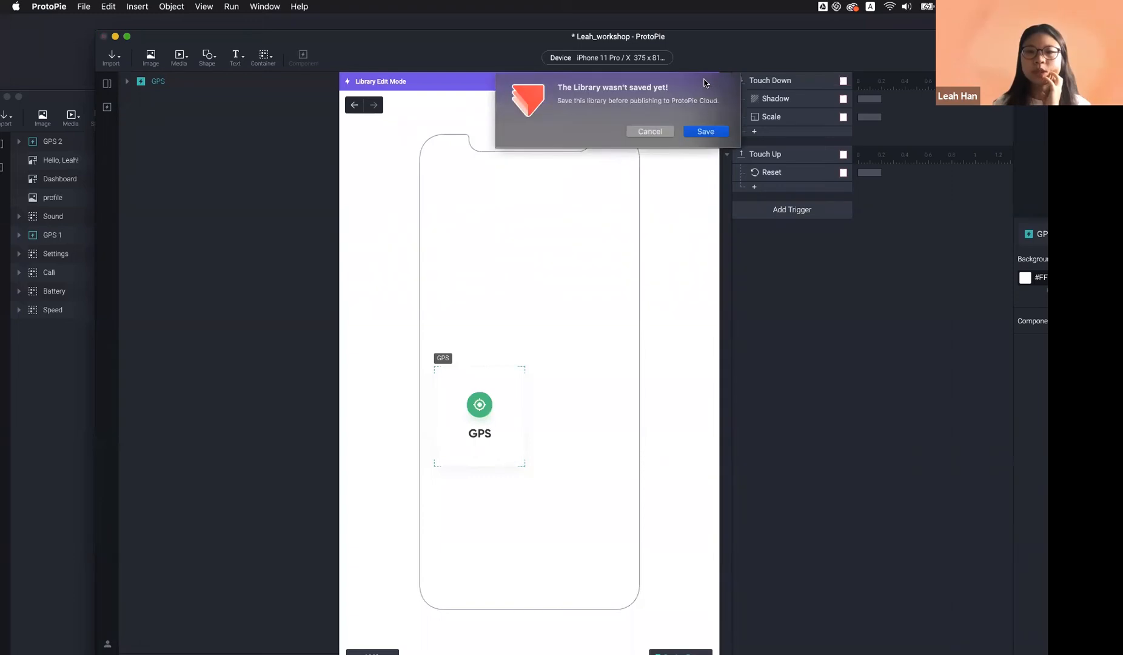
left_click(706, 132)
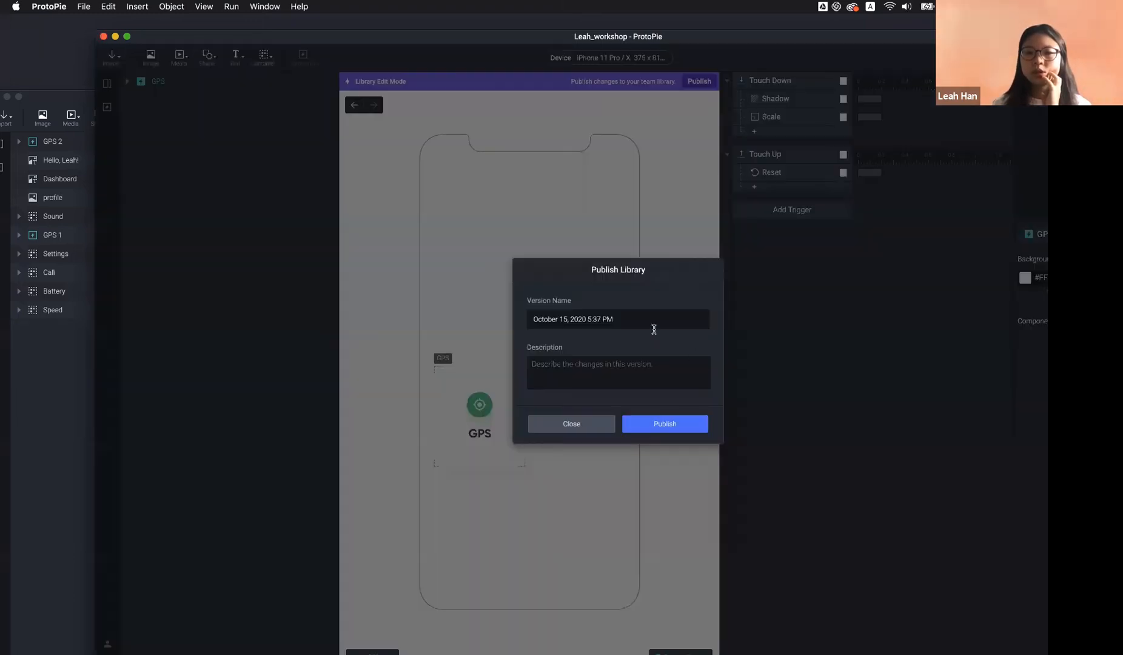
left_click(668, 423)
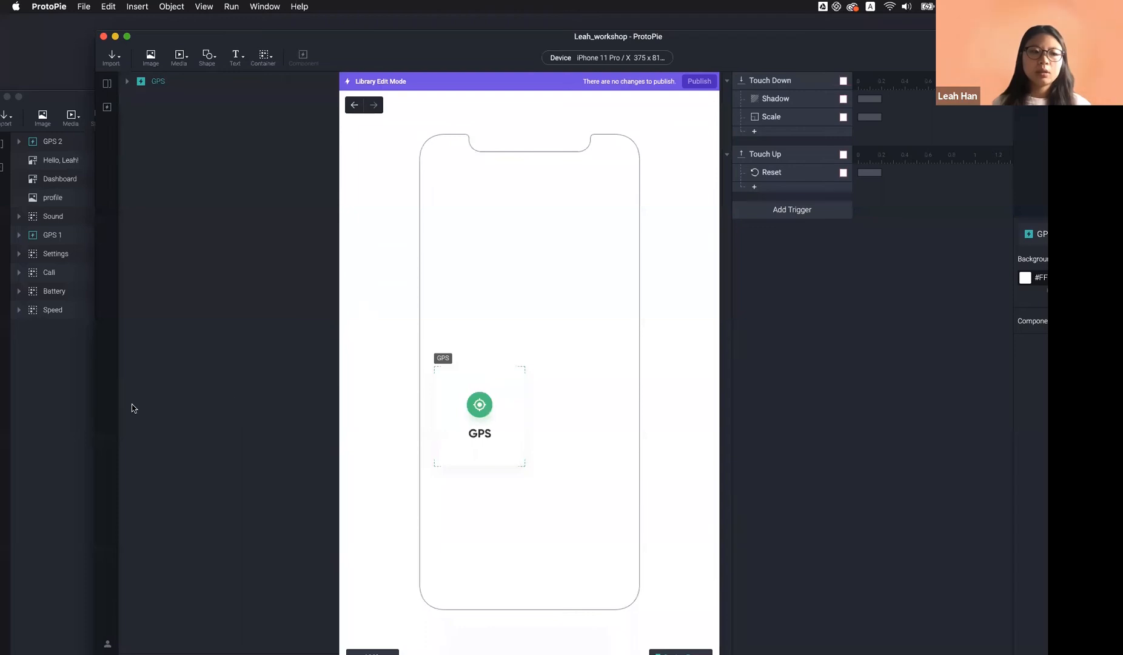
left_click(48, 402)
left_click_drag(287, 107, 319, 16)
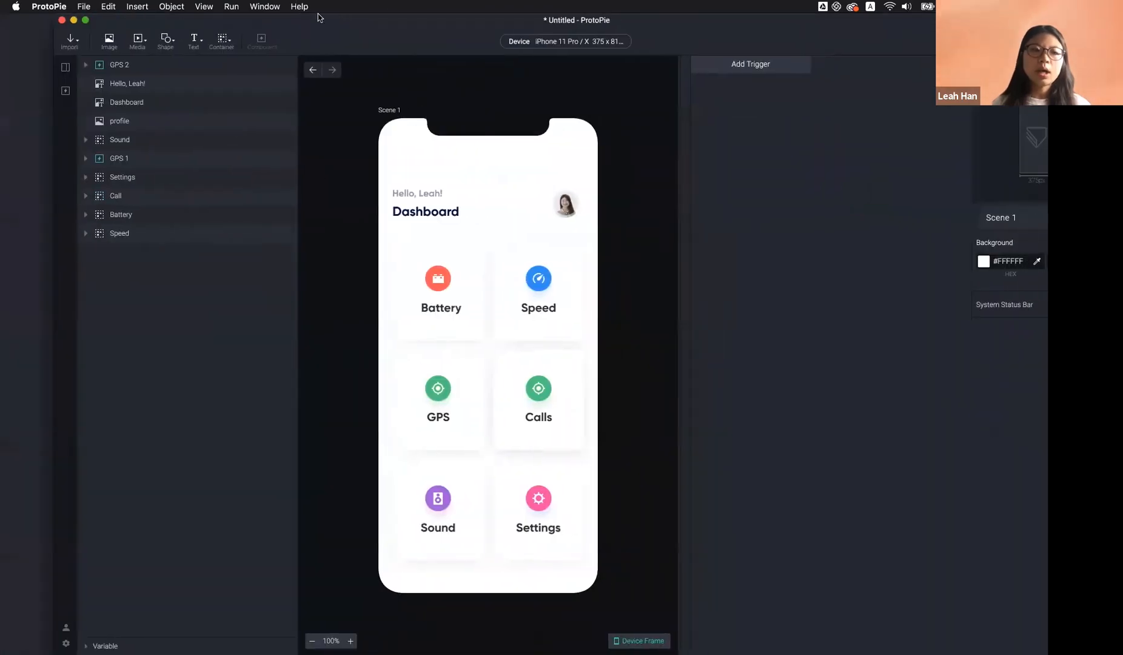
left_click(35, 92)
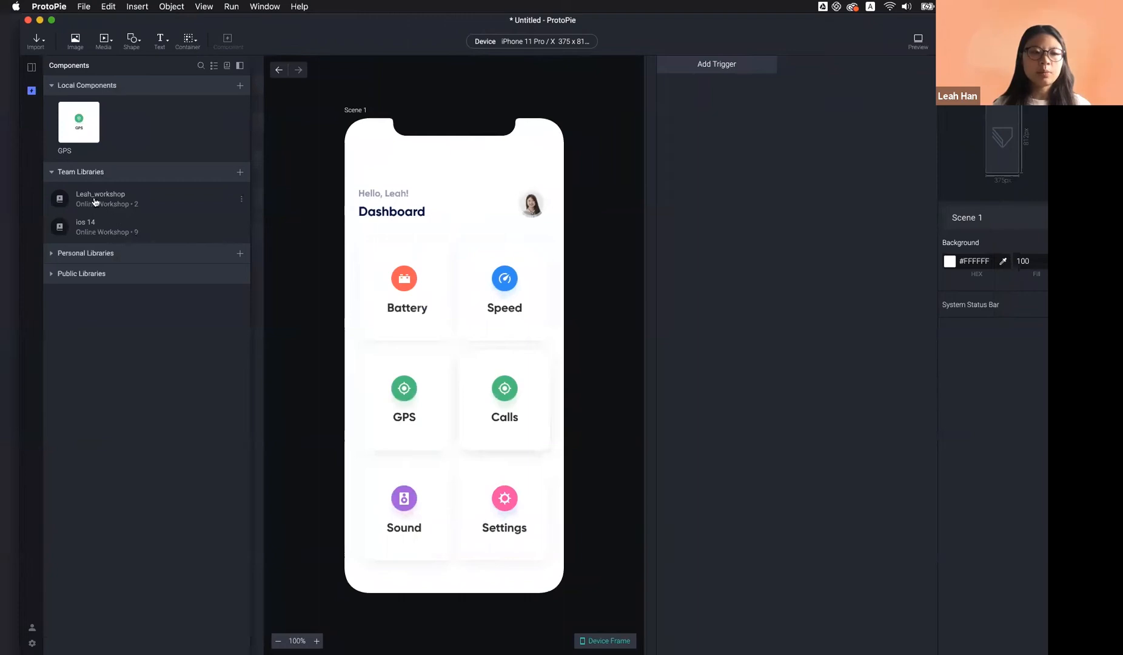
left_click(128, 201)
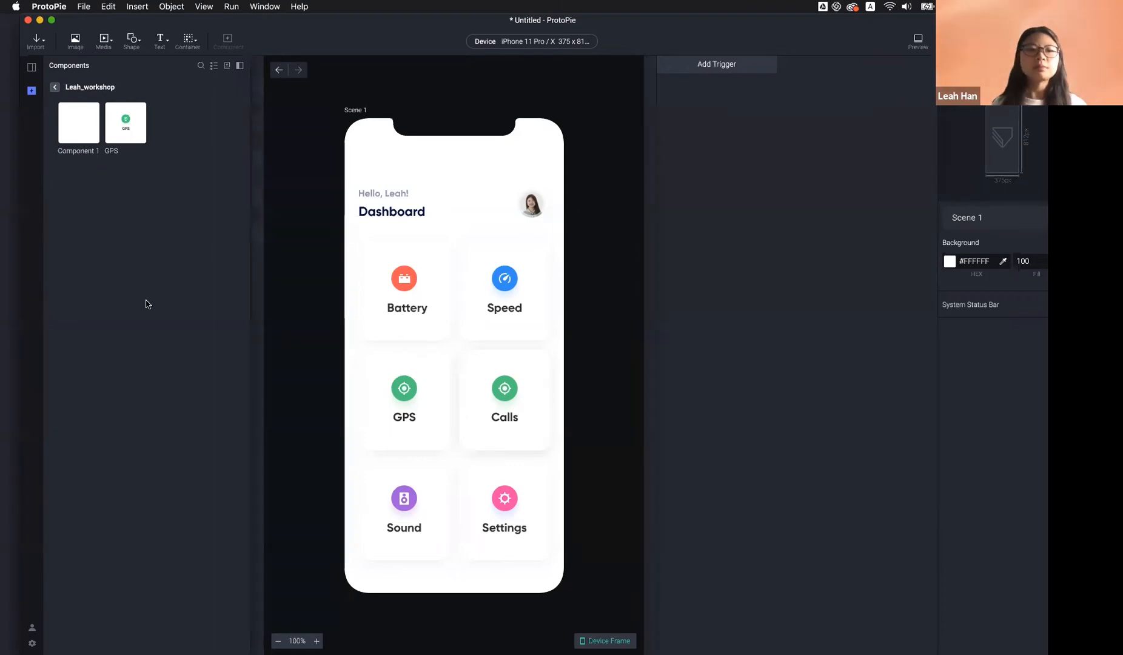
left_click(55, 86)
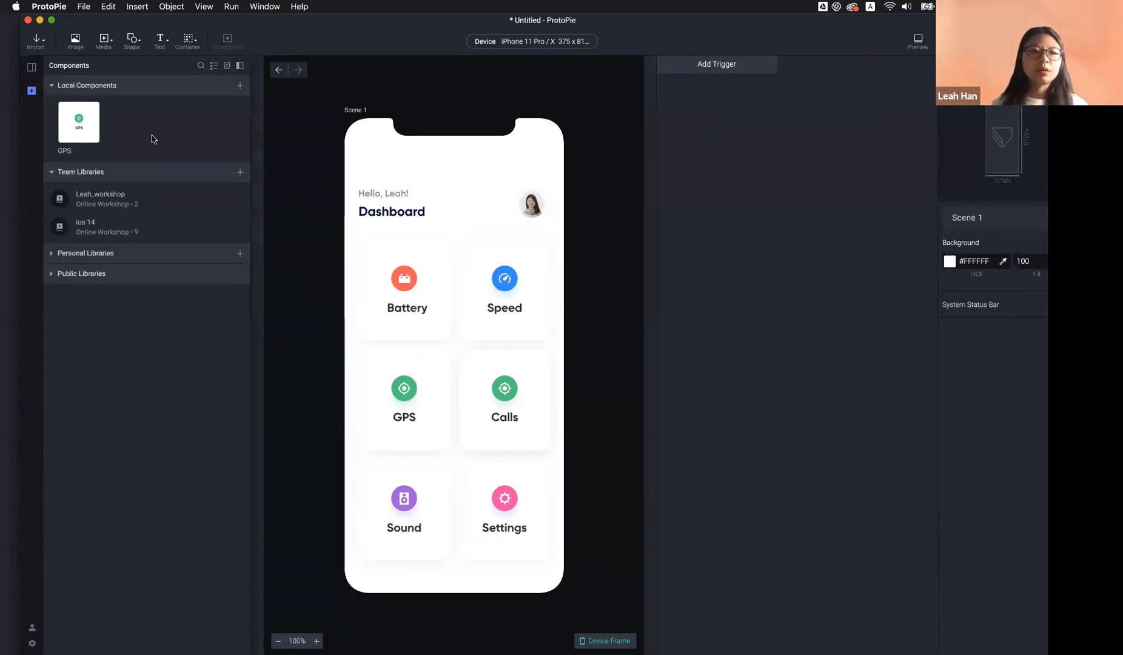
left_click(290, 184)
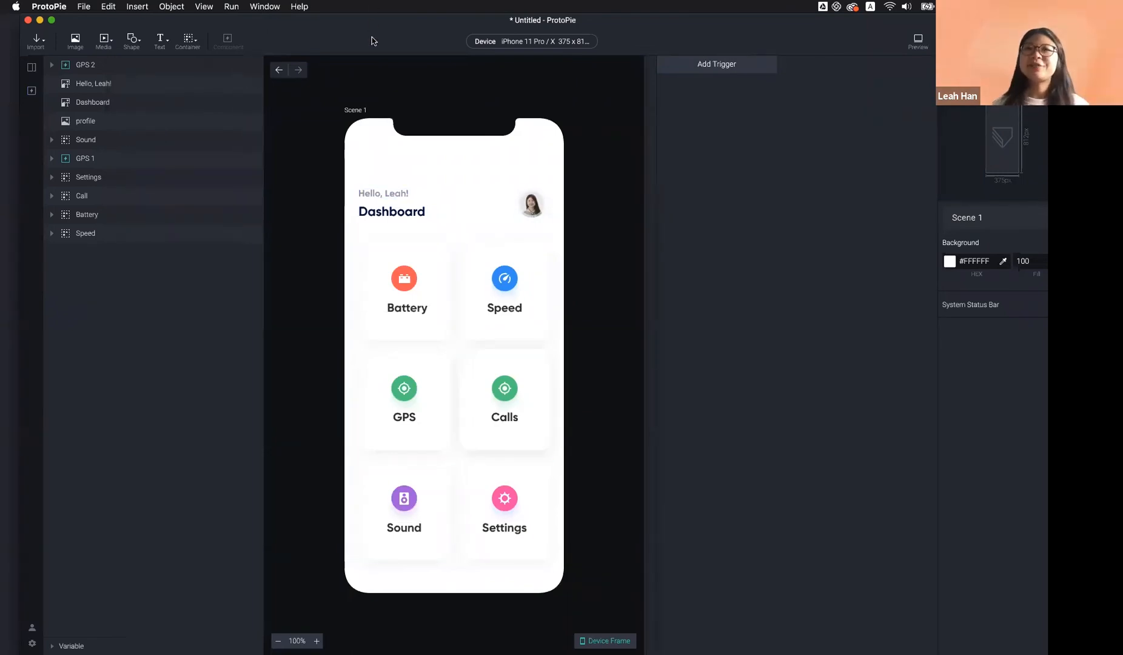
left_click_drag(370, 39, 352, 36)
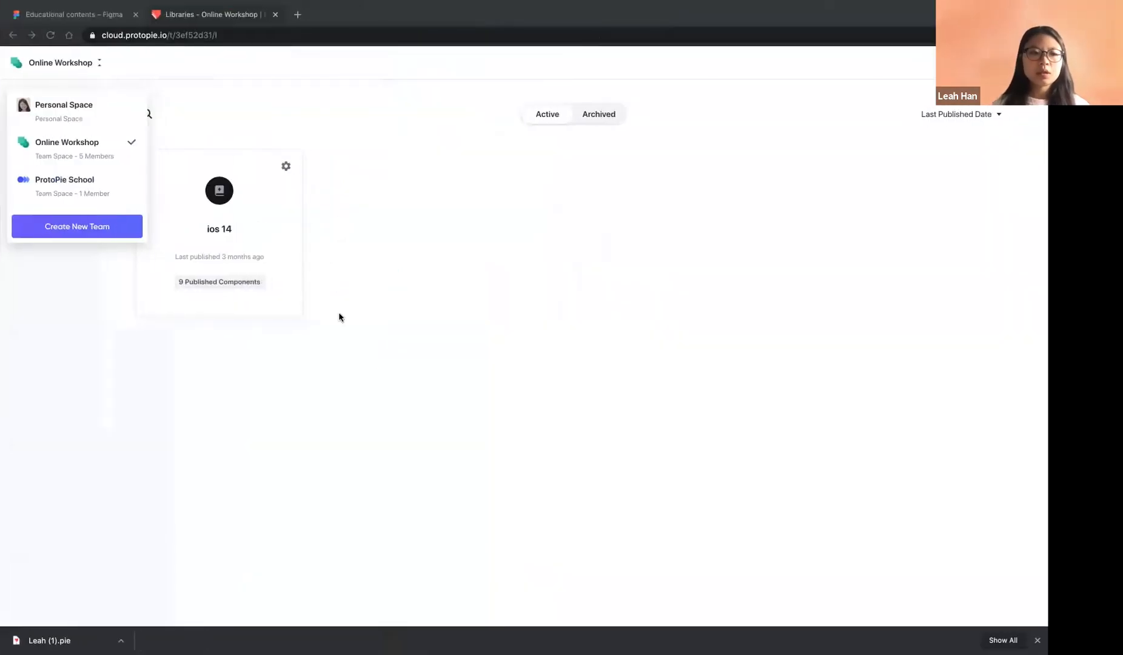
Hide the preview and save the dashboard as a new .pie file in Downloads, replacing the existing one
left_click(339, 316)
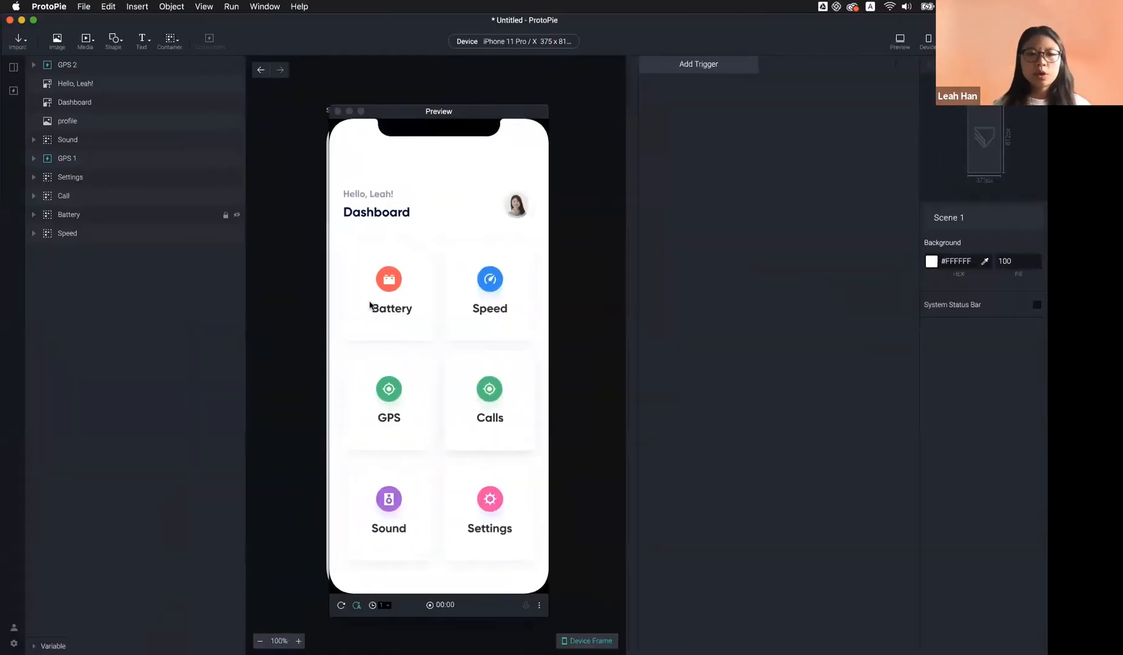
left_click(232, 465)
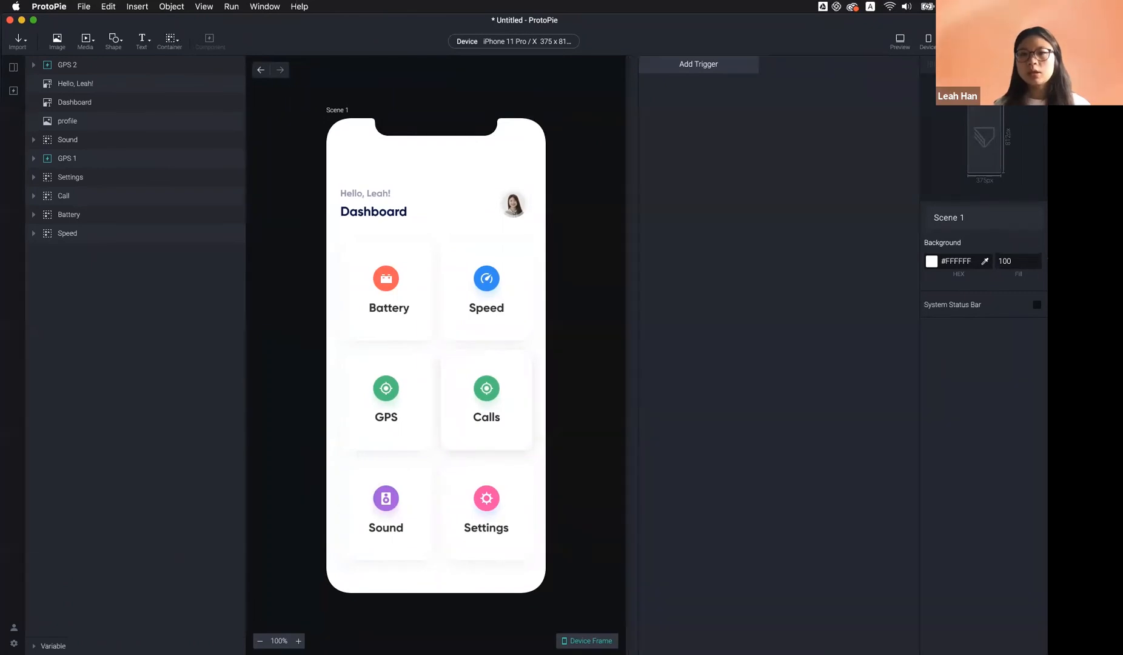
key("super+s")
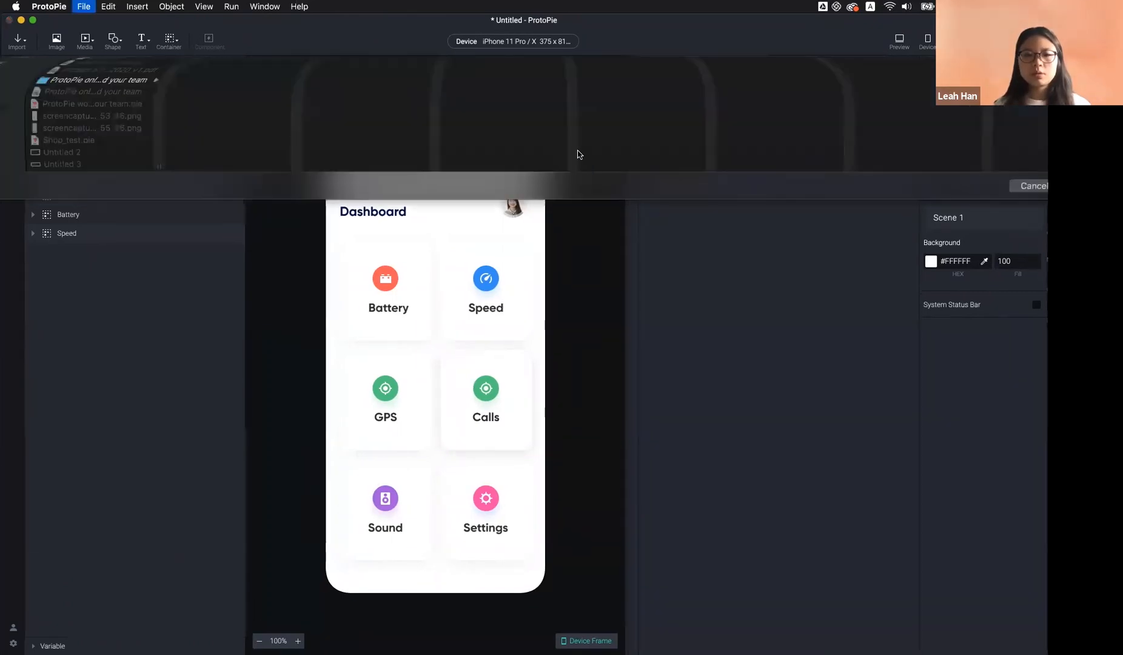
type("Leah.pie")
key("Return")
key("Return")
key("Return")
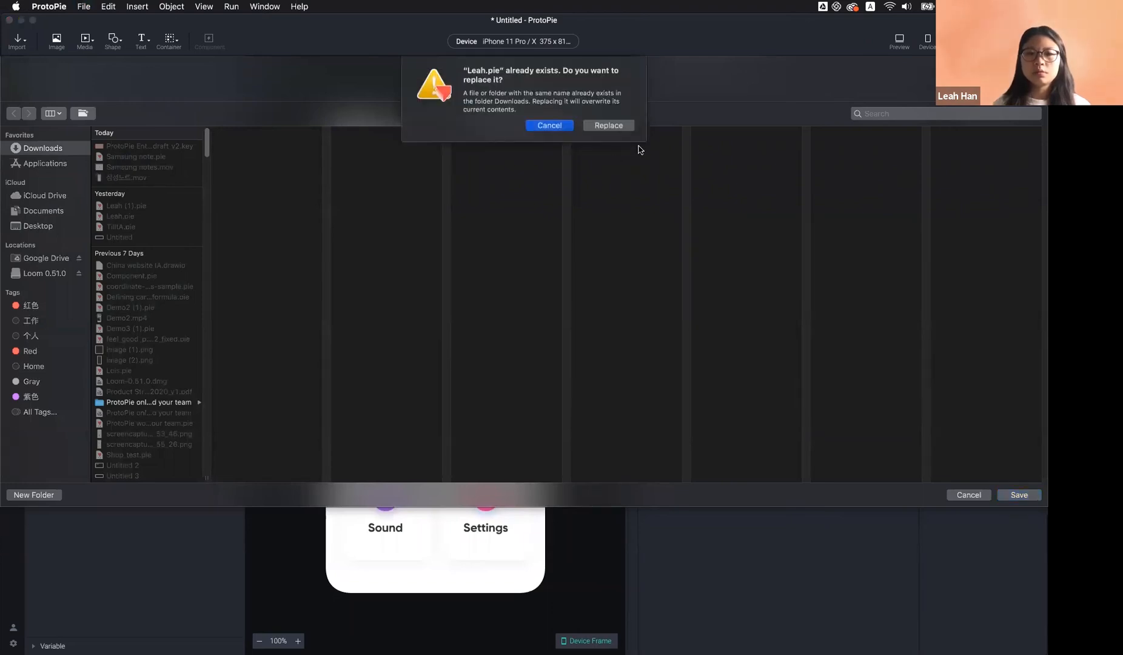
left_click(620, 126)
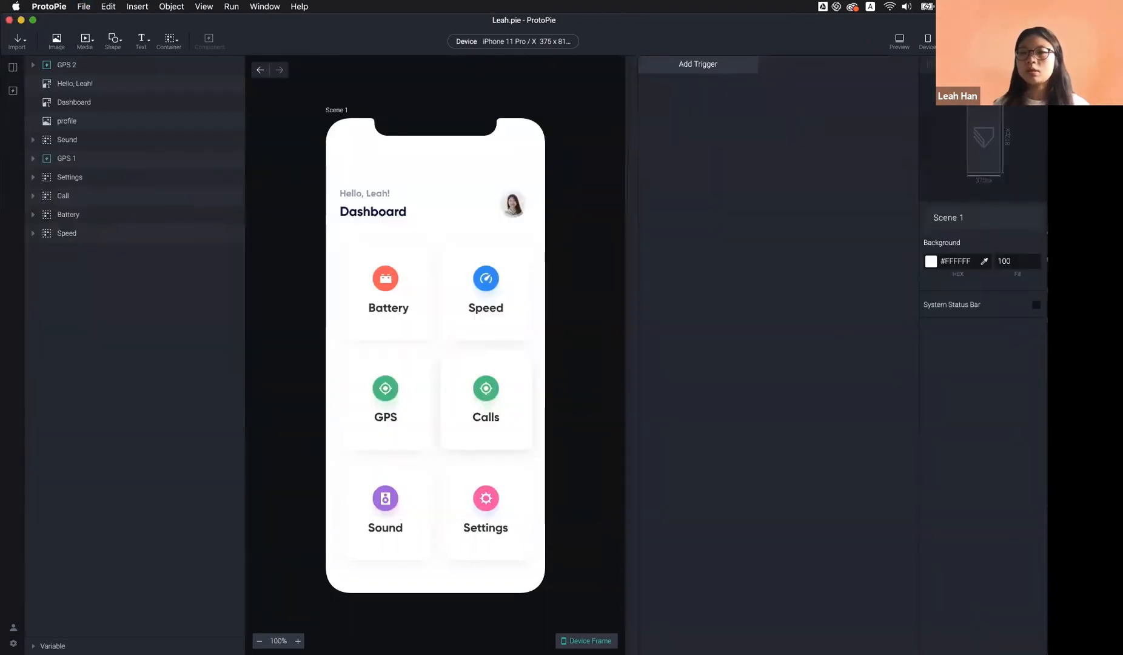
Upload the pie to Online Workshop's ProtoPie 5.1 project, dismiss the link popup, and switch to Chrome
left_click(956, 41)
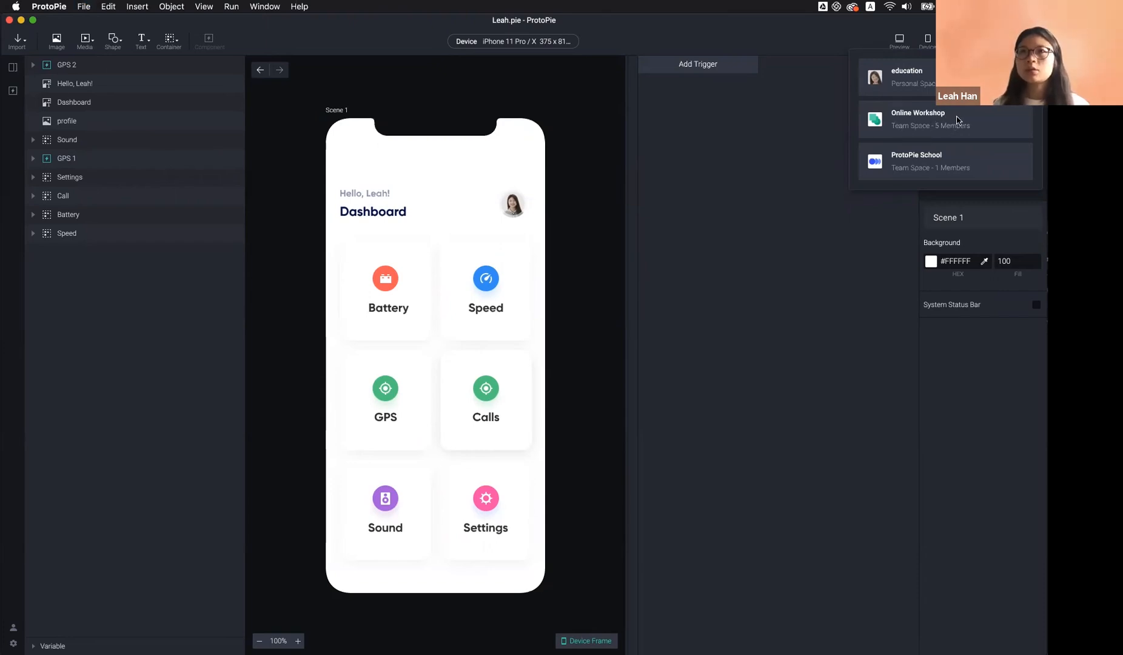
left_click(958, 122)
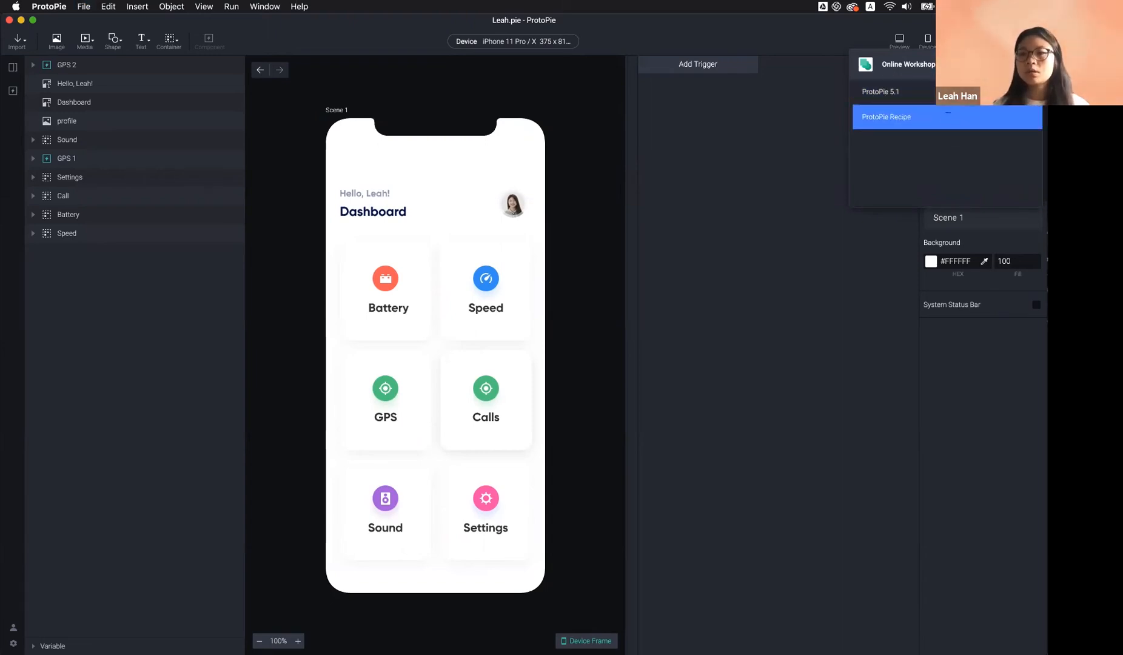
left_click(892, 91)
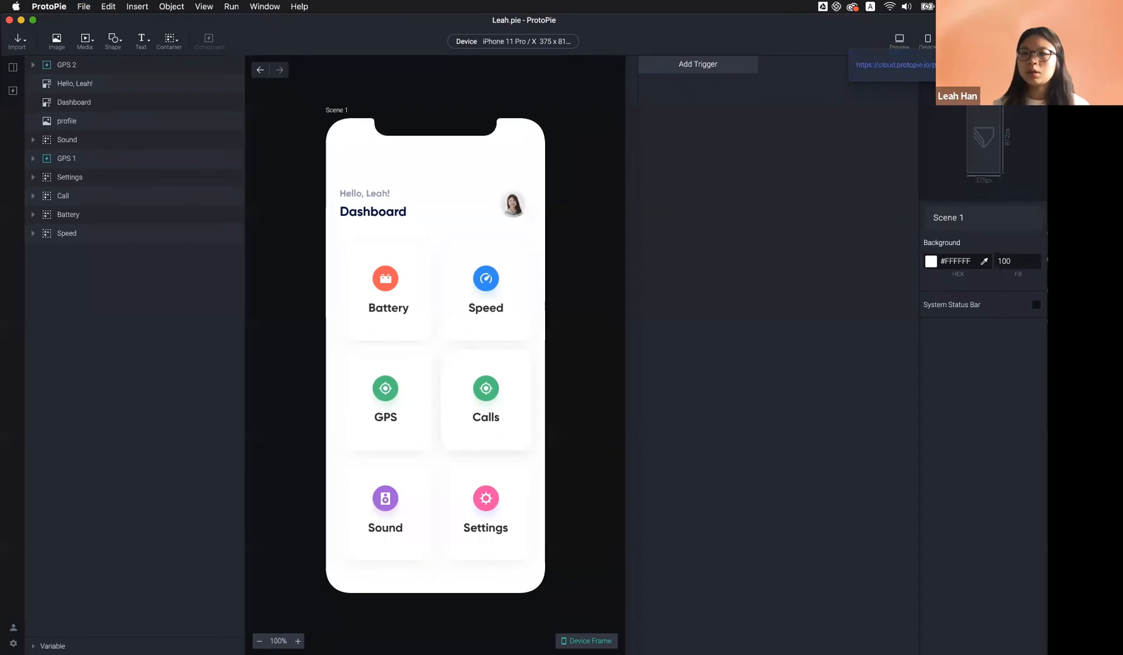
left_click(835, 233)
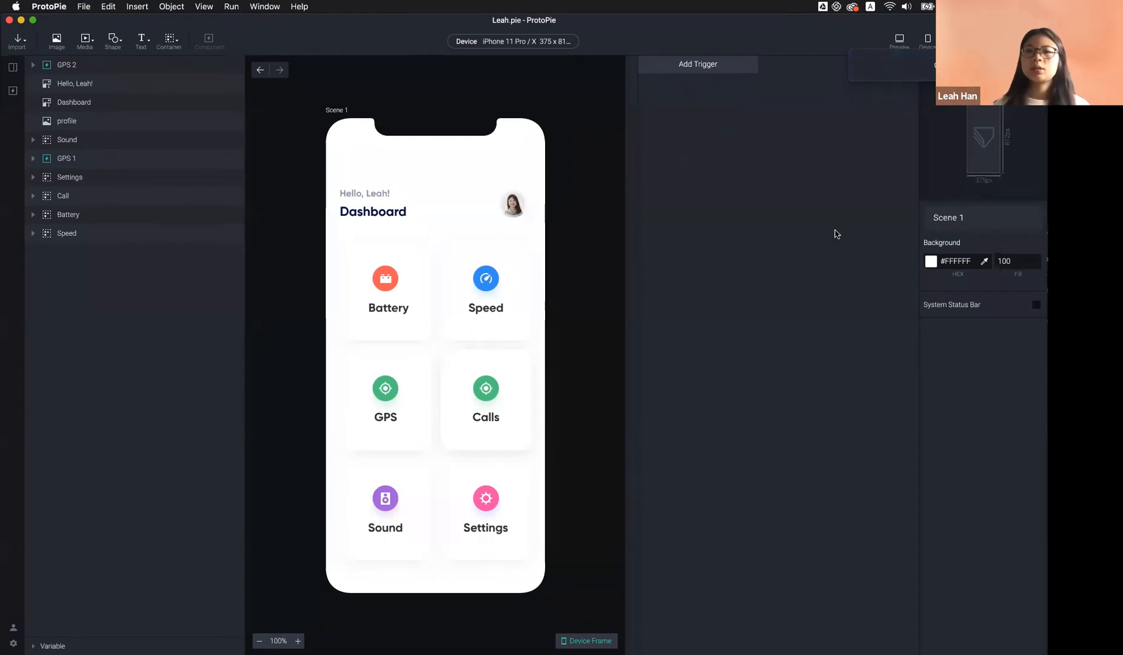
key("ctrl+Right")
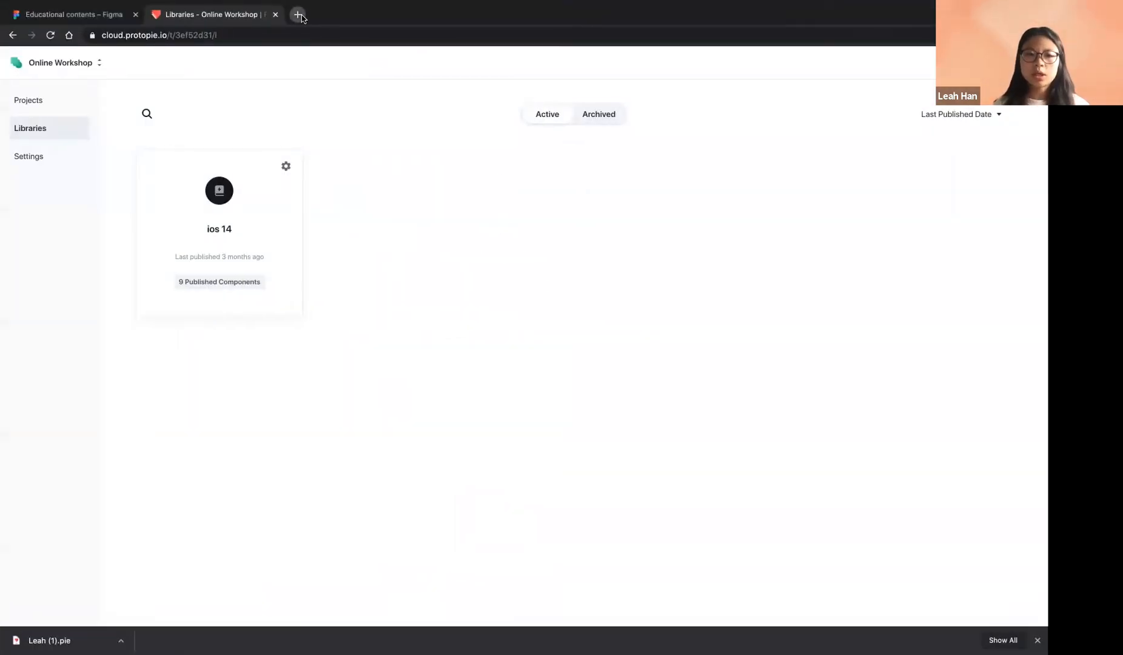
Load the uploaded dashboard prototype's cloud link in a new browser tab
left_click(297, 14)
key("Return")
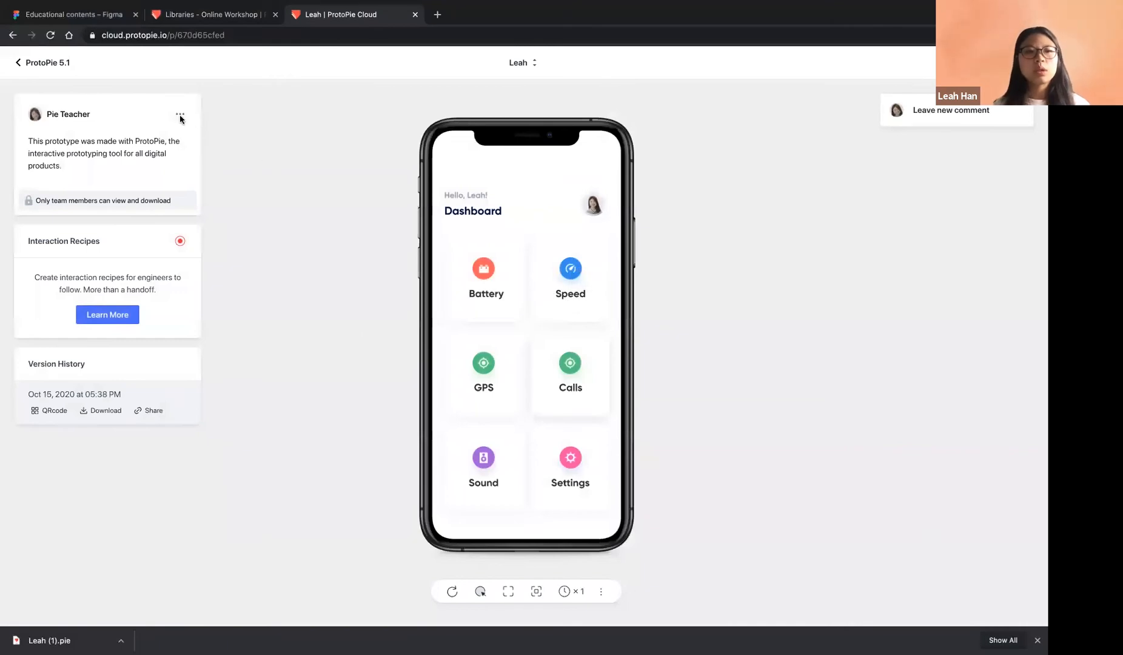
Tap the GPS card to try the prototype, then start and cancel an empty comment
left_click(497, 370)
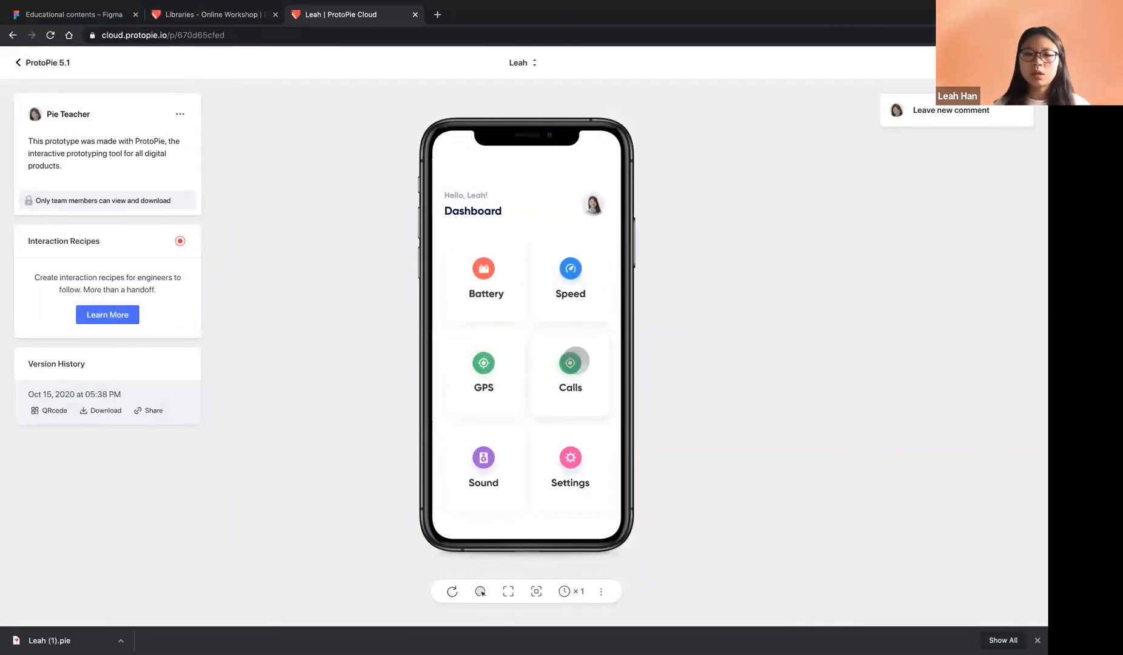
left_click(925, 114)
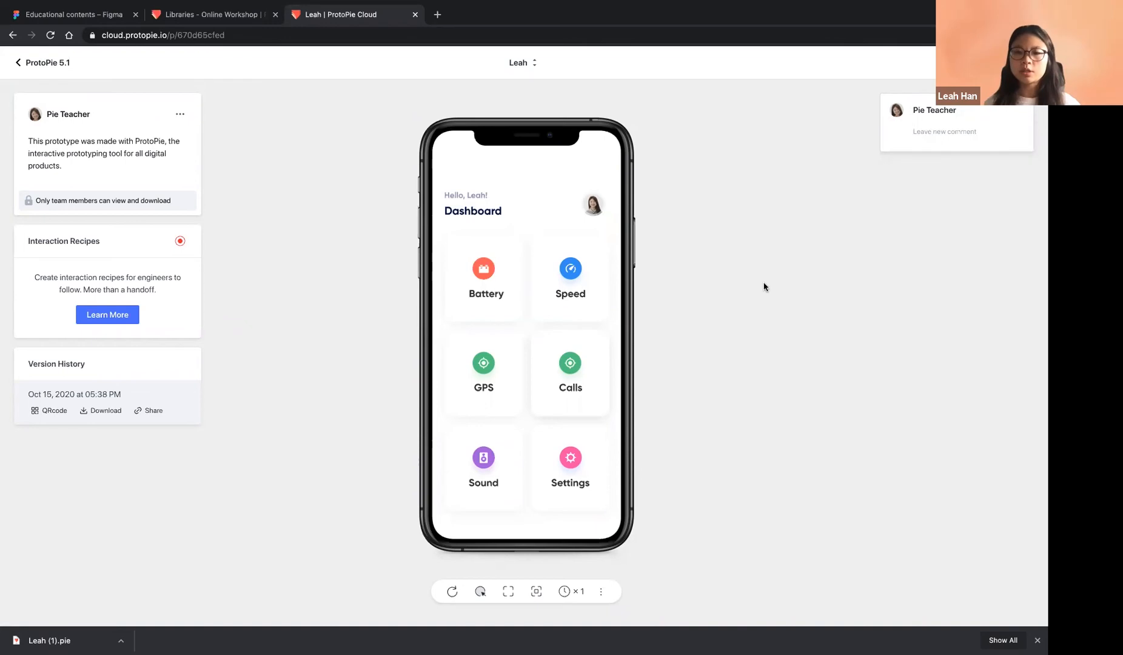
left_click(253, 375)
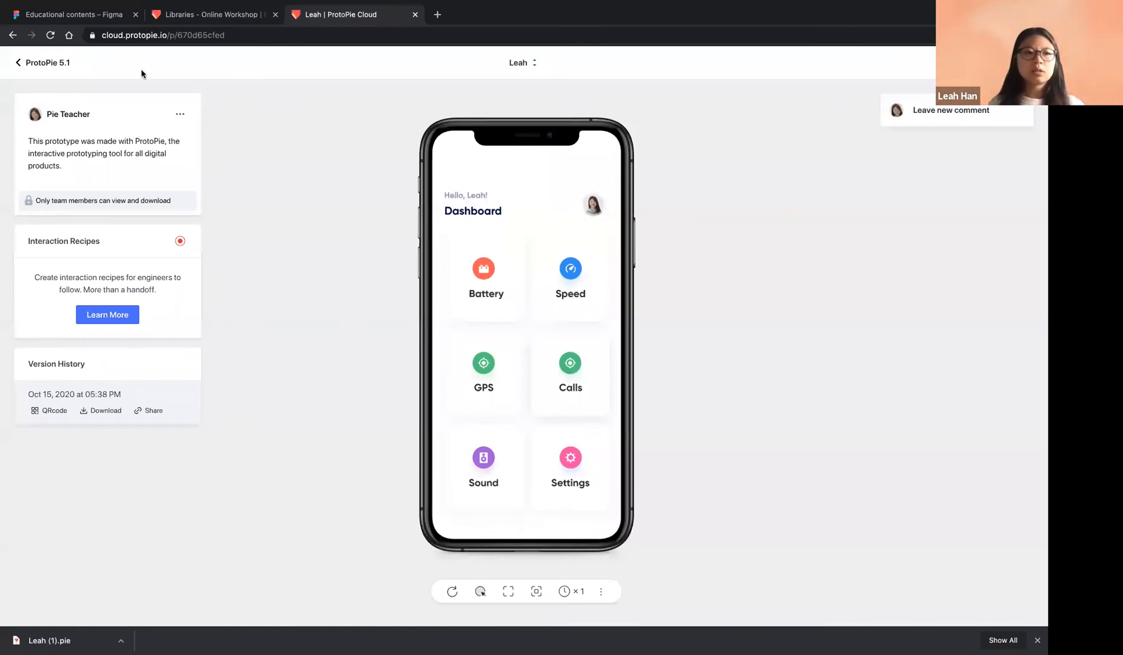
Go to the Online Workshop team's projects, briefly peeking into ProtoPie 5.1
left_click(186, 18)
left_click(79, 63)
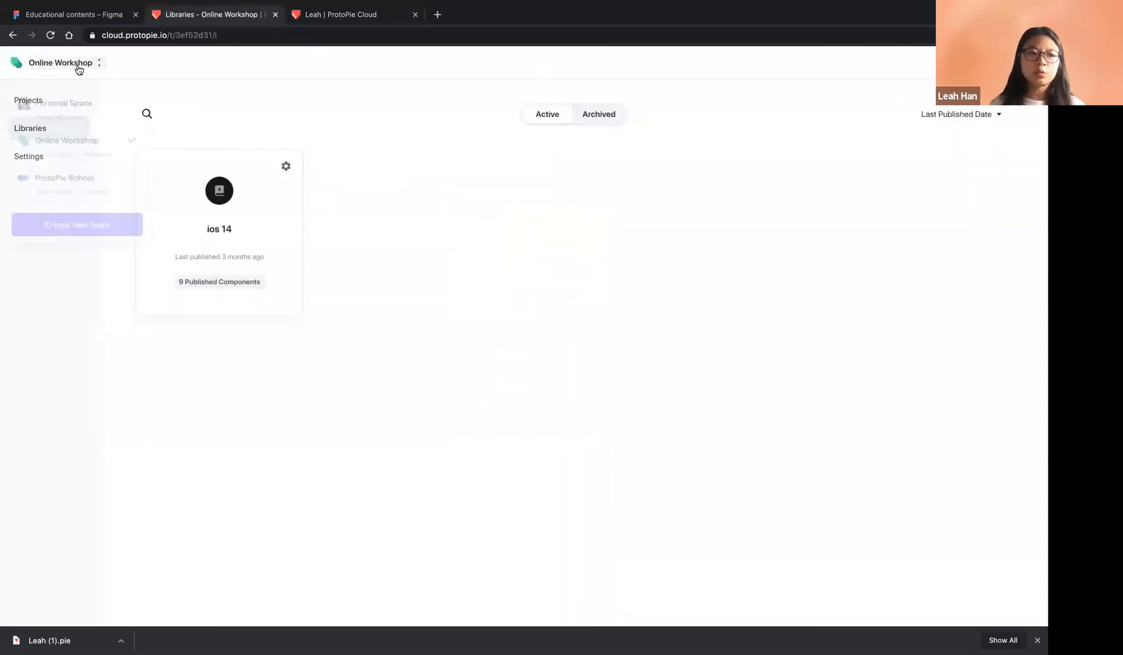
left_click(97, 159)
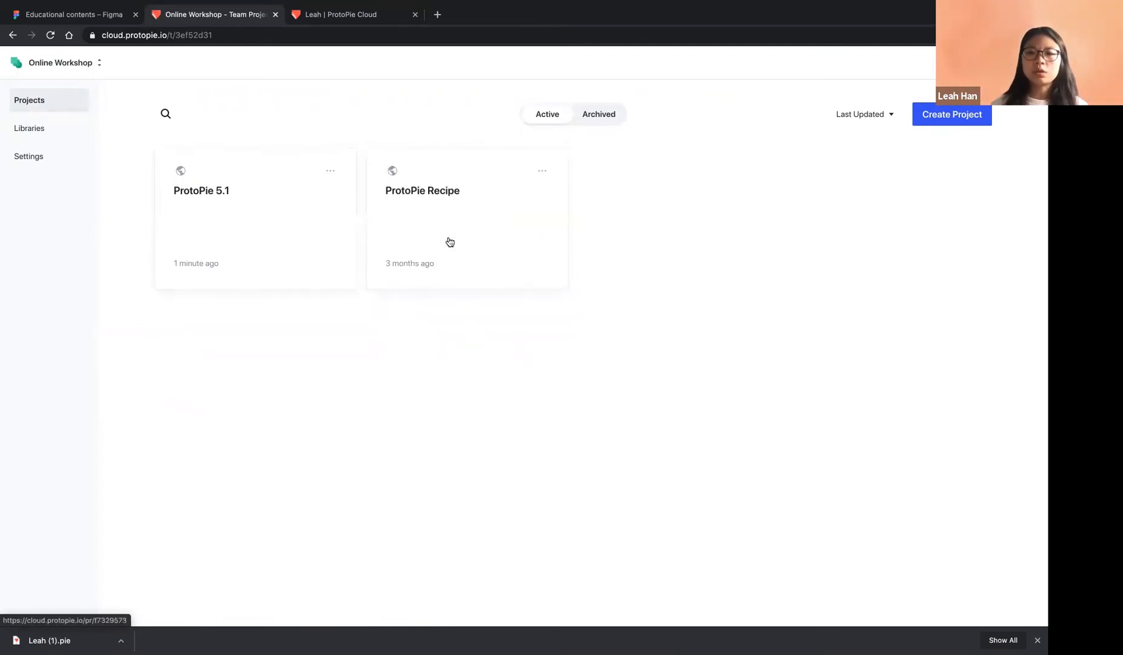
left_click(287, 231)
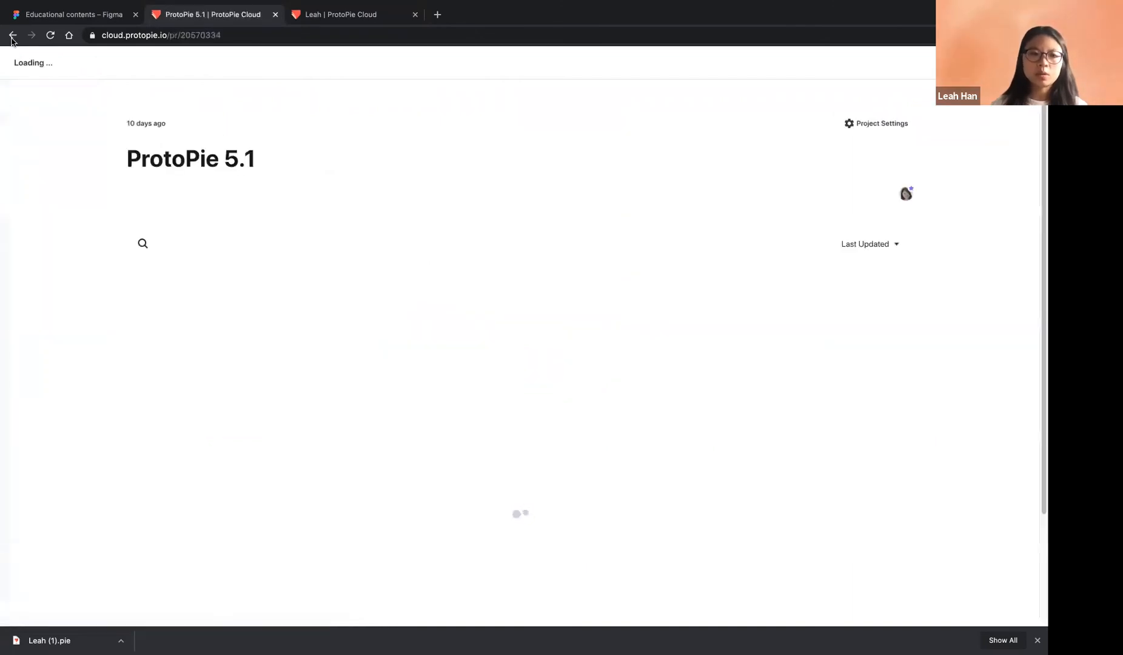
left_click(8, 37)
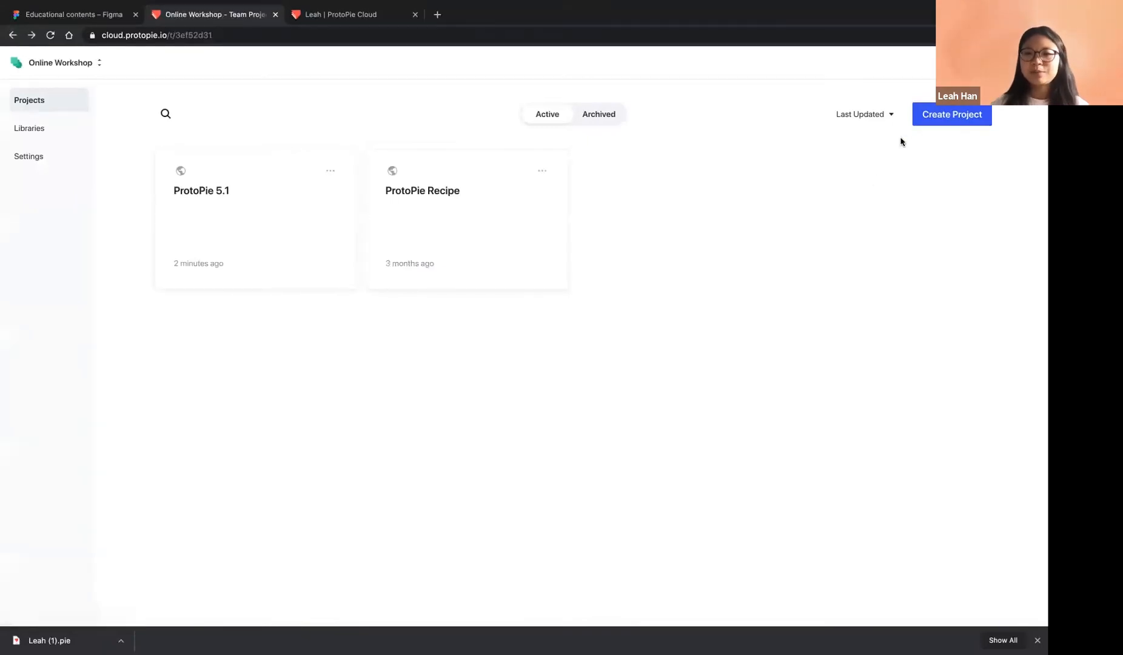
Create a new private project titled with the user's own name
left_click(940, 118)
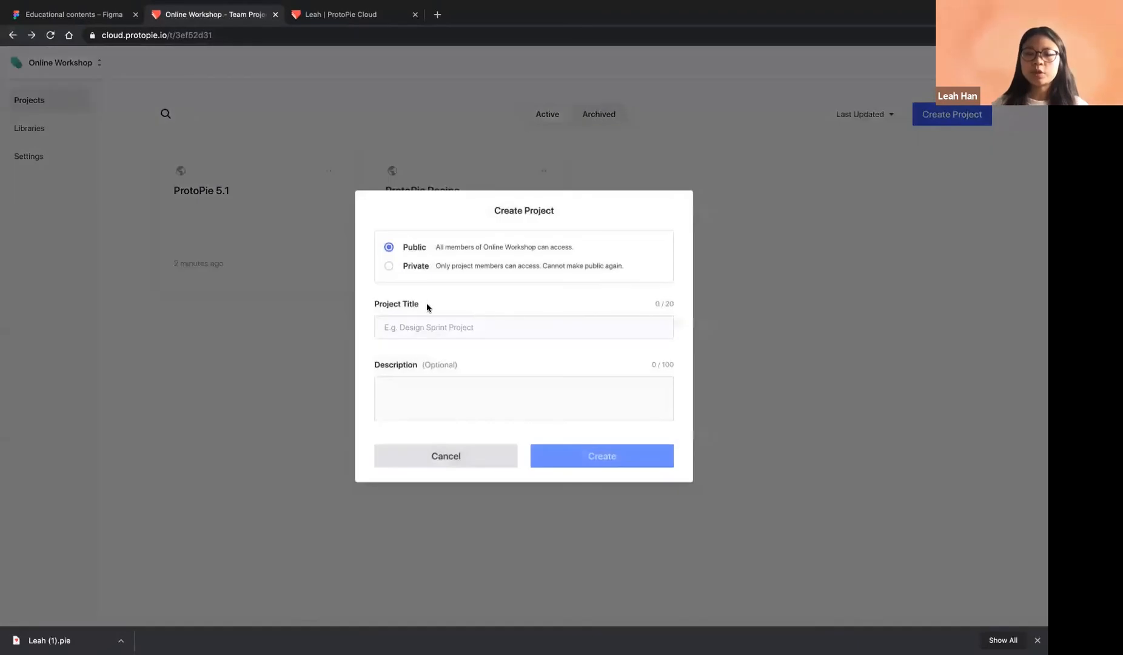
left_click(413, 269)
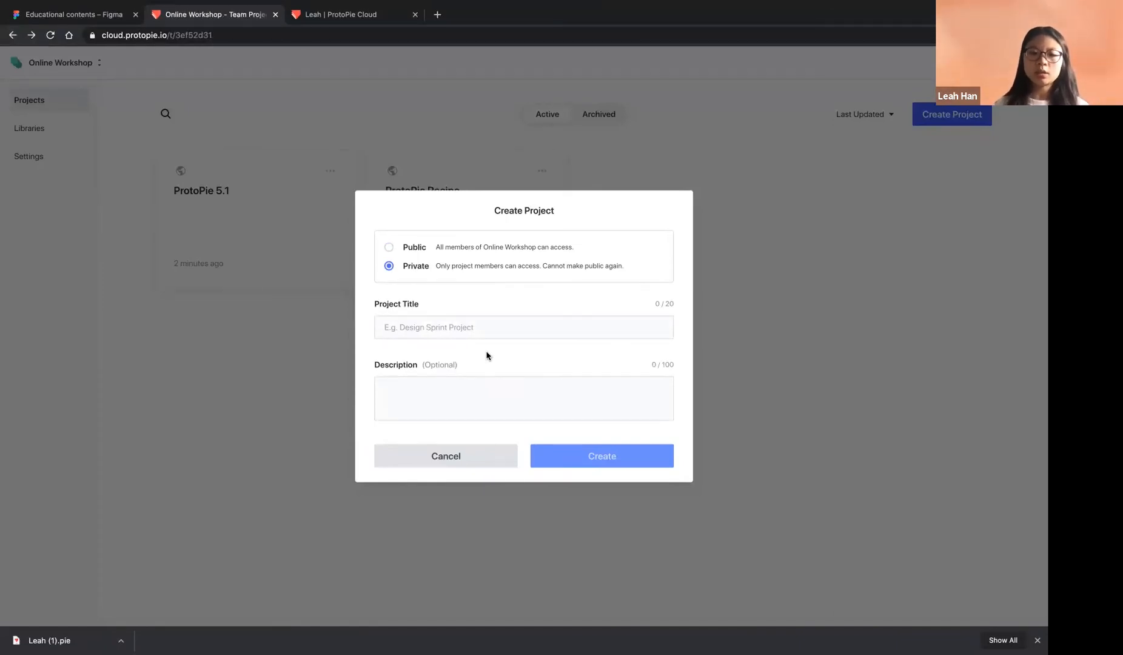
left_click(464, 324)
type("Leah")
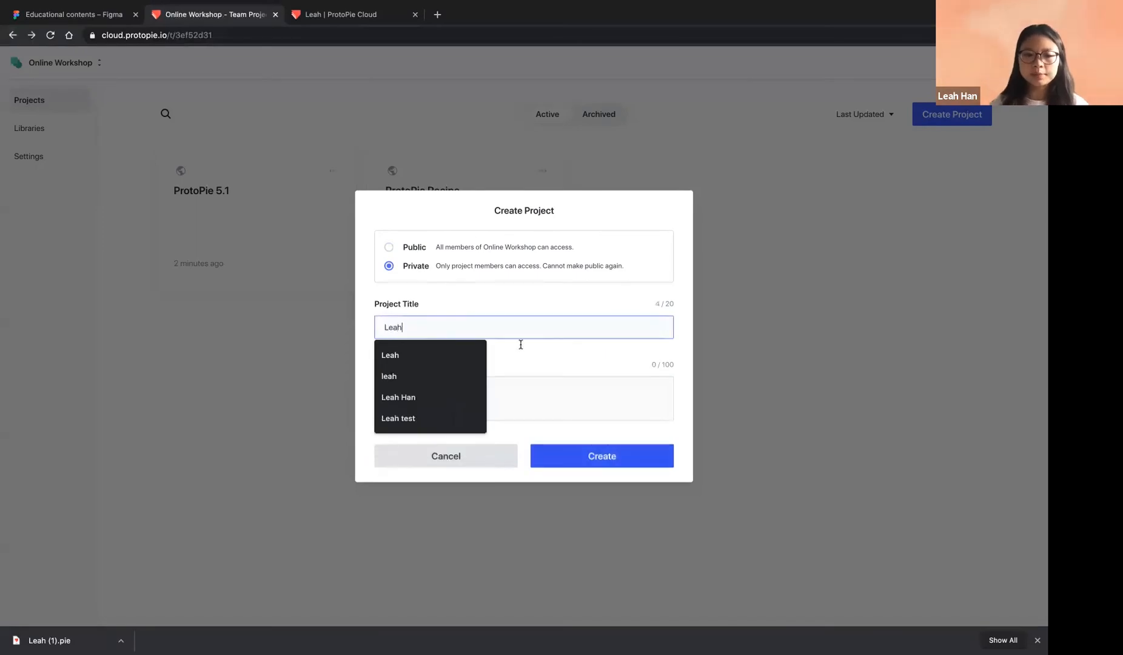
left_click(620, 460)
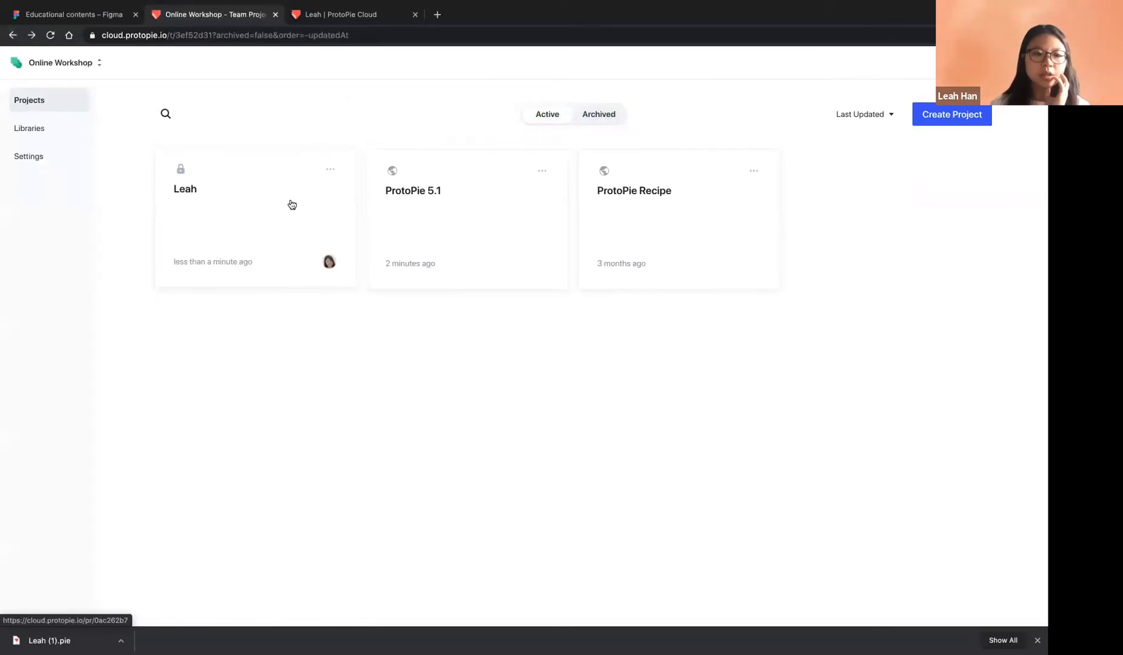
In the new project's member list, add then remove two teammates, leaving only the owner
left_click(246, 213)
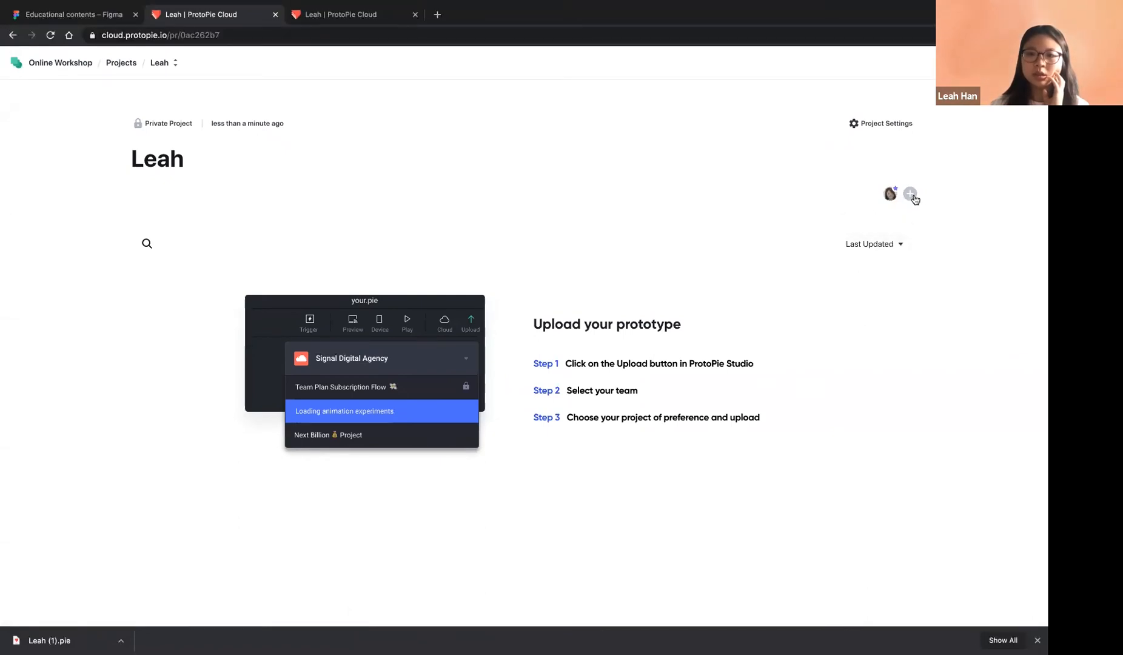
left_click(910, 194)
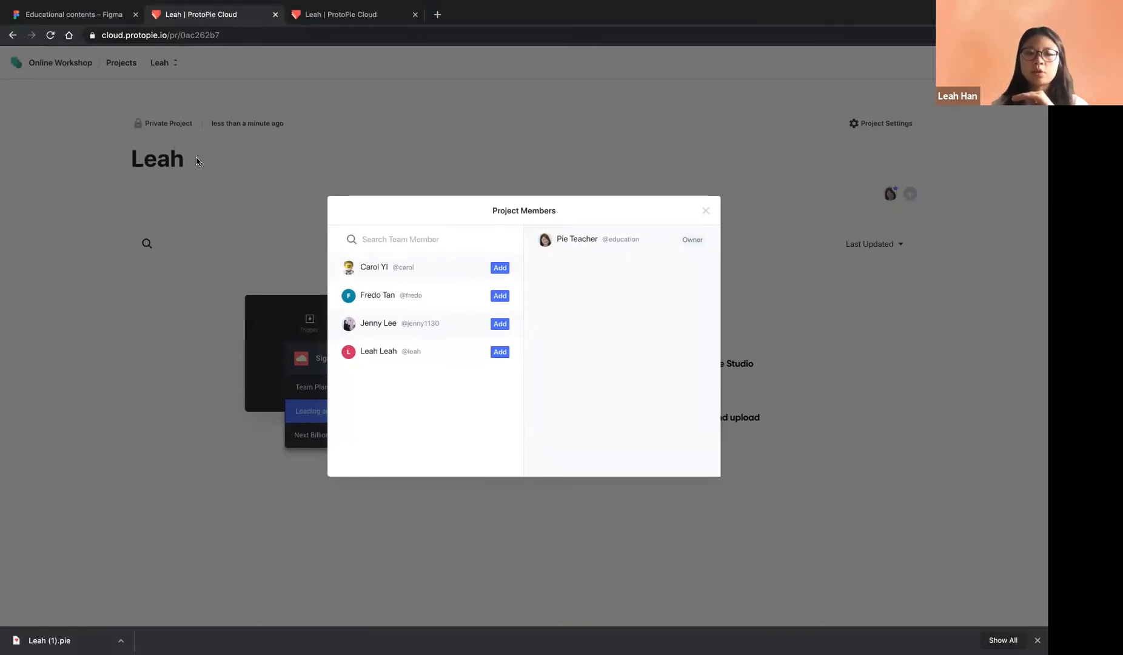
left_click(499, 325)
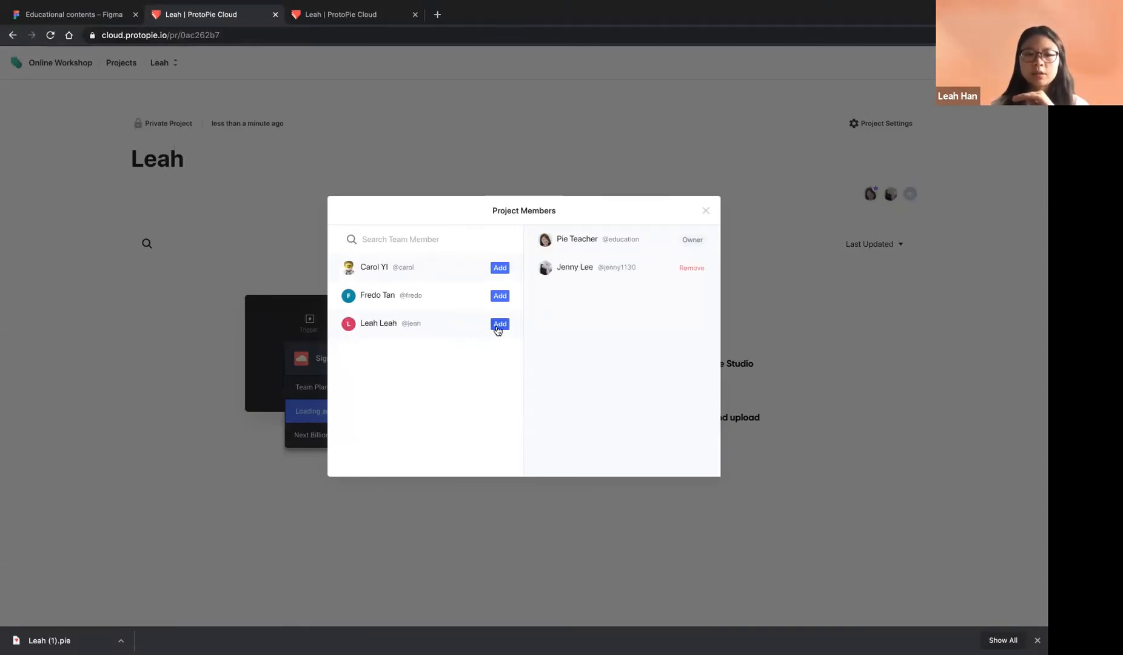
left_click(499, 297)
left_click(692, 297)
left_click(692, 269)
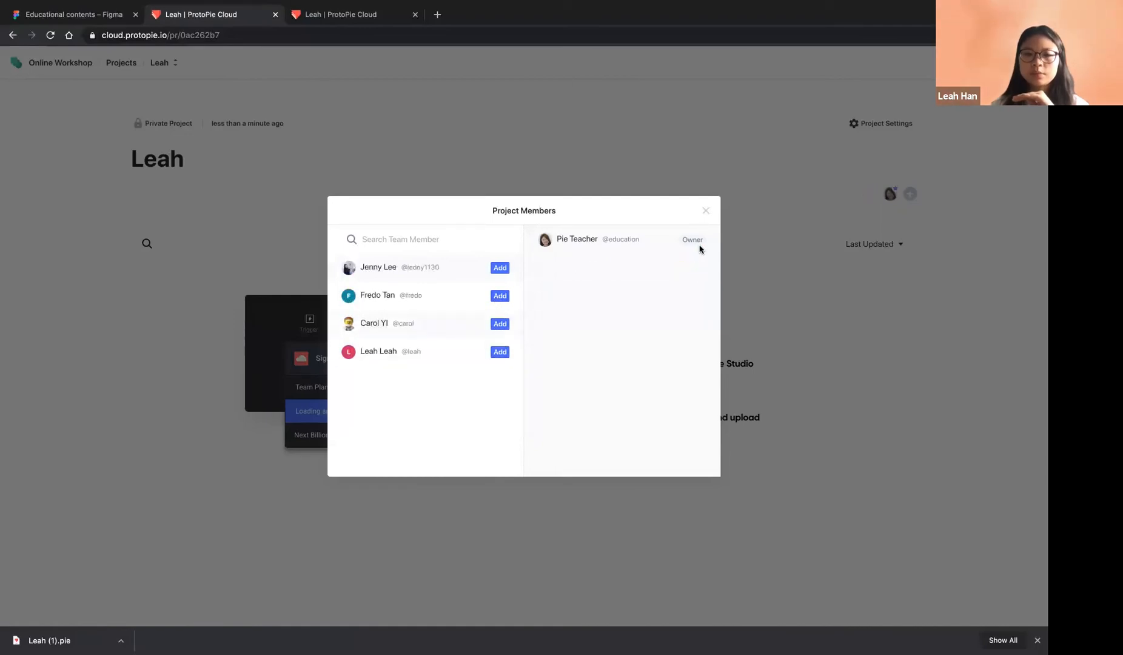
left_click(706, 211)
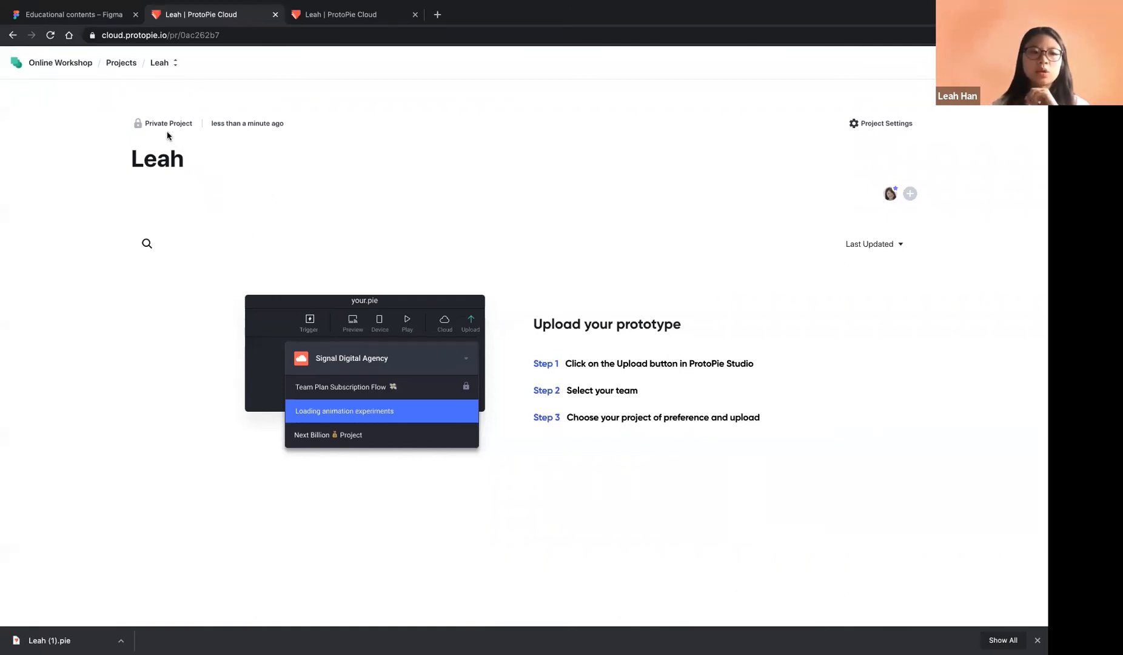
Open ProtoPie 5.1 and view the newest dashboard prototype's access settings, closing them unchanged
left_click(120, 63)
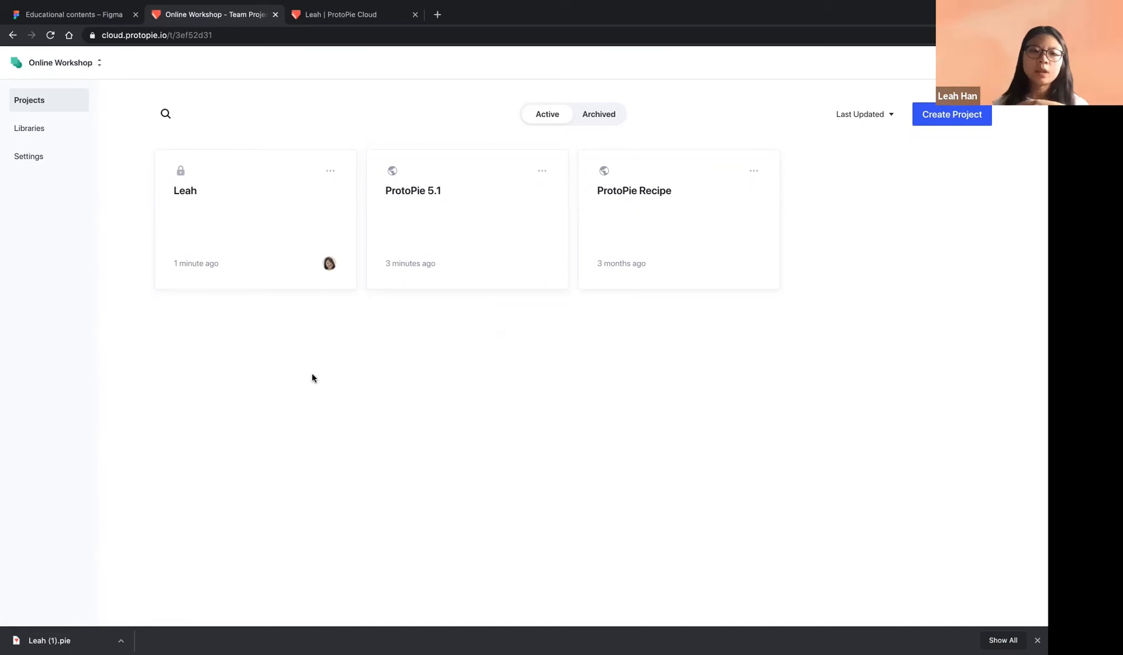
left_click(509, 222)
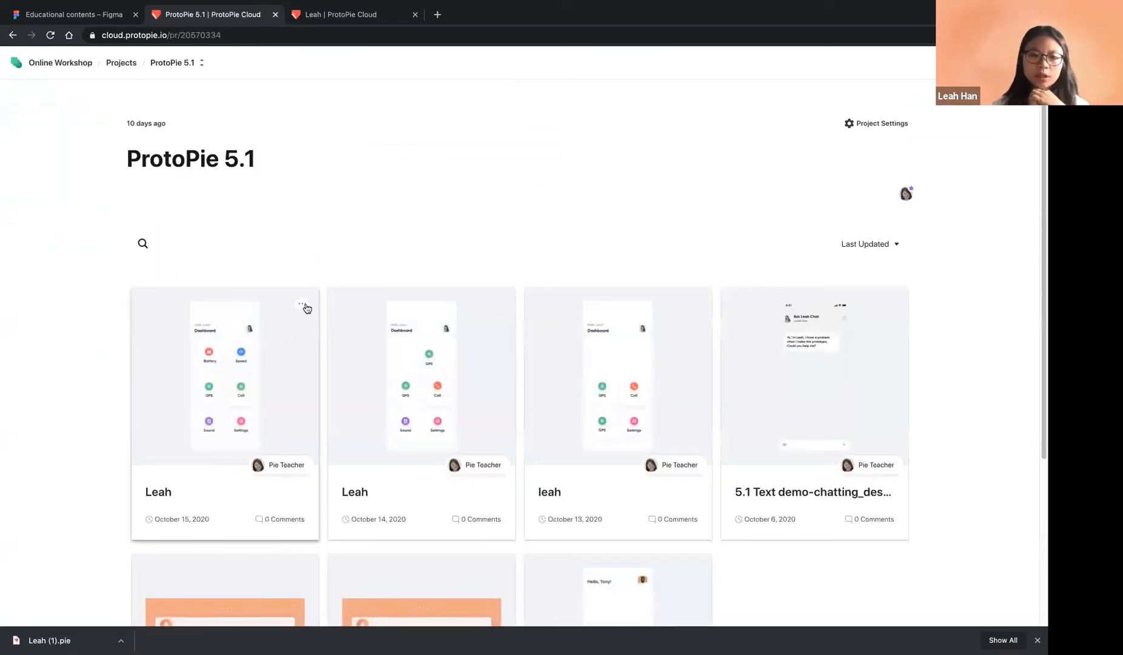
left_click(303, 305)
left_click(289, 334)
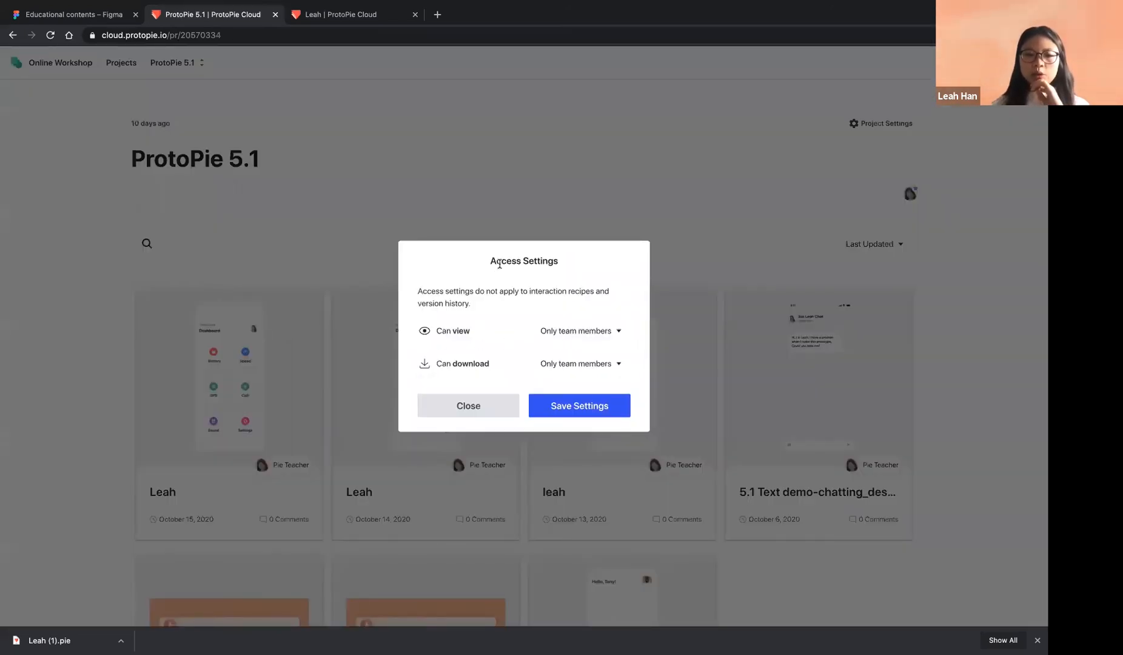
left_click(276, 314)
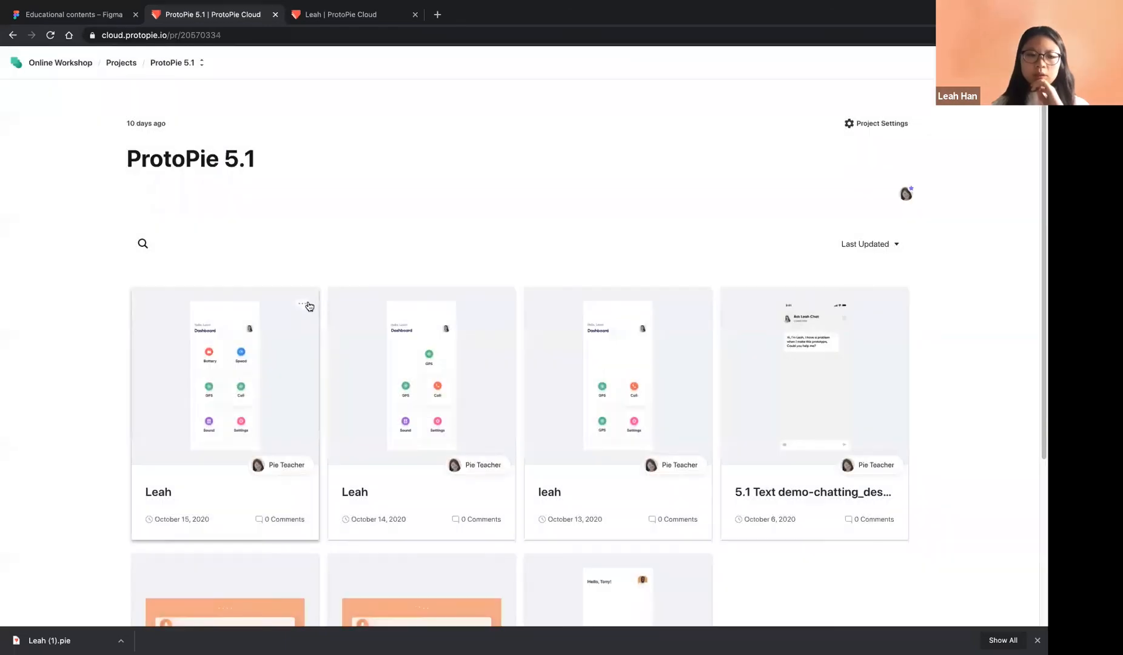
Set Can view to Anyone with the link, keep downloads team-only, and save
left_click(305, 305)
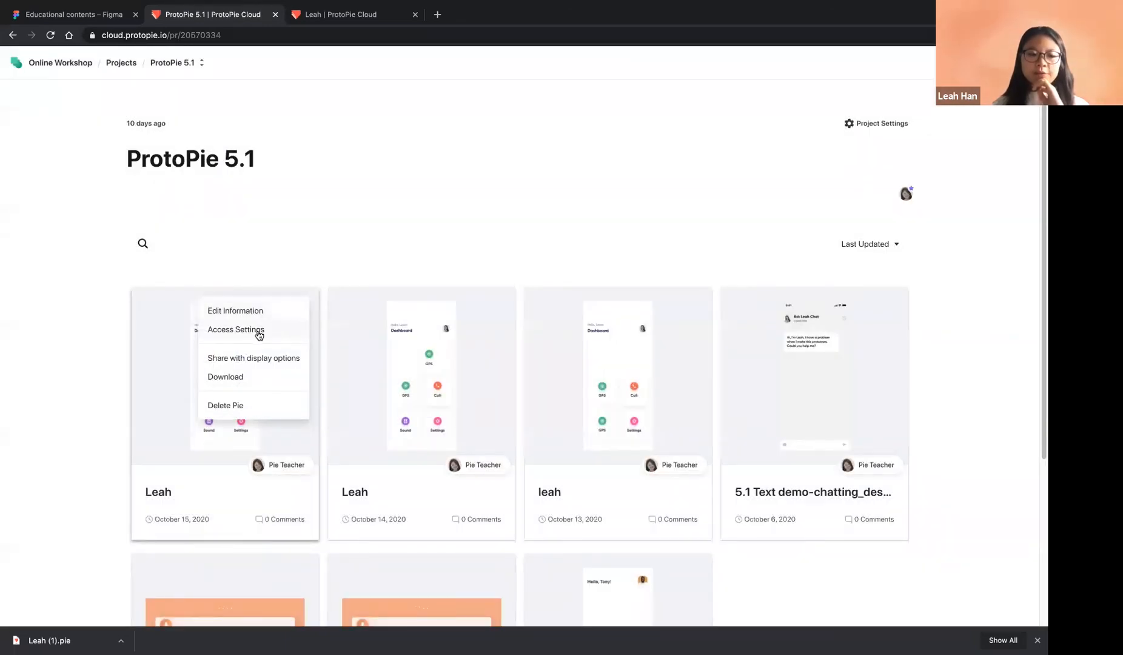
left_click(259, 332)
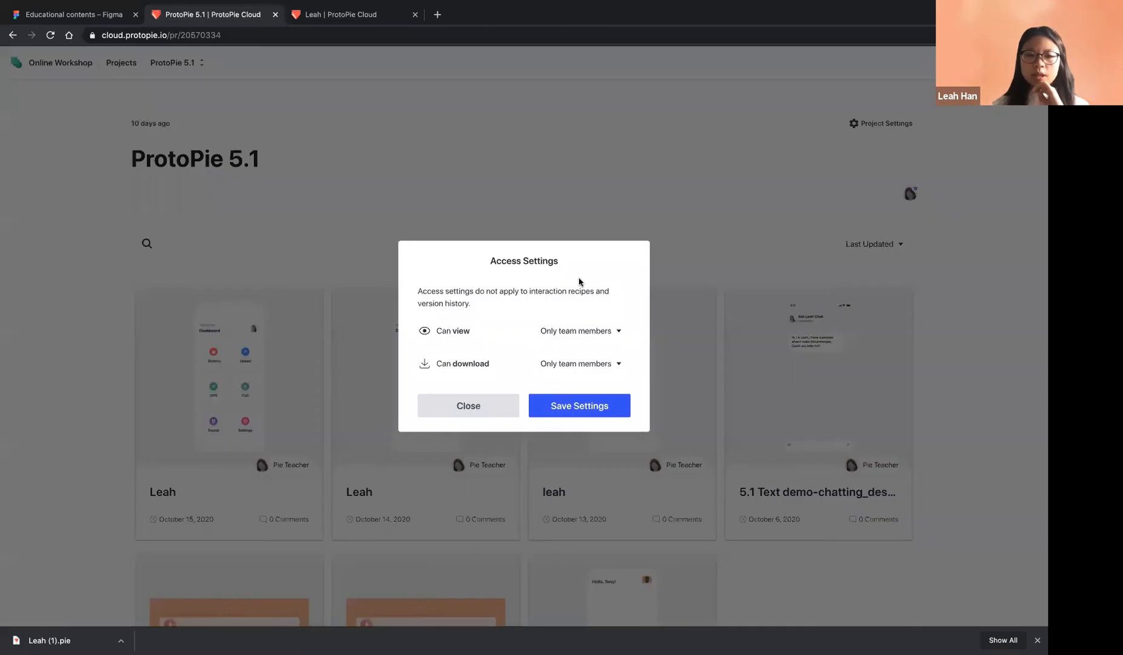
left_click(595, 332)
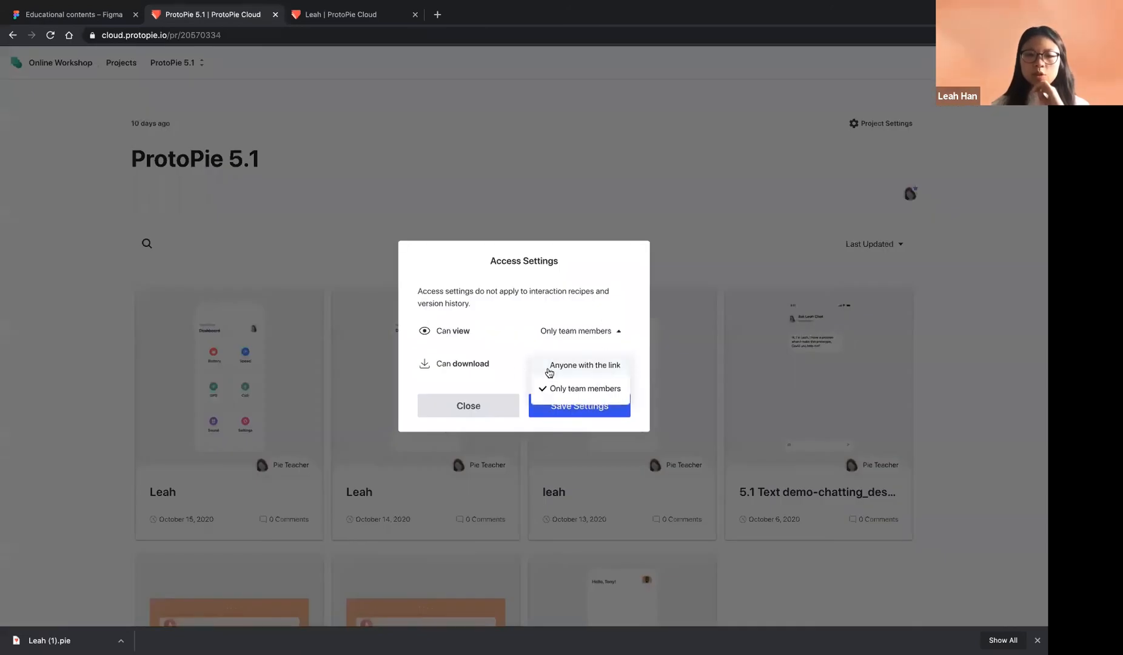
left_click(555, 366)
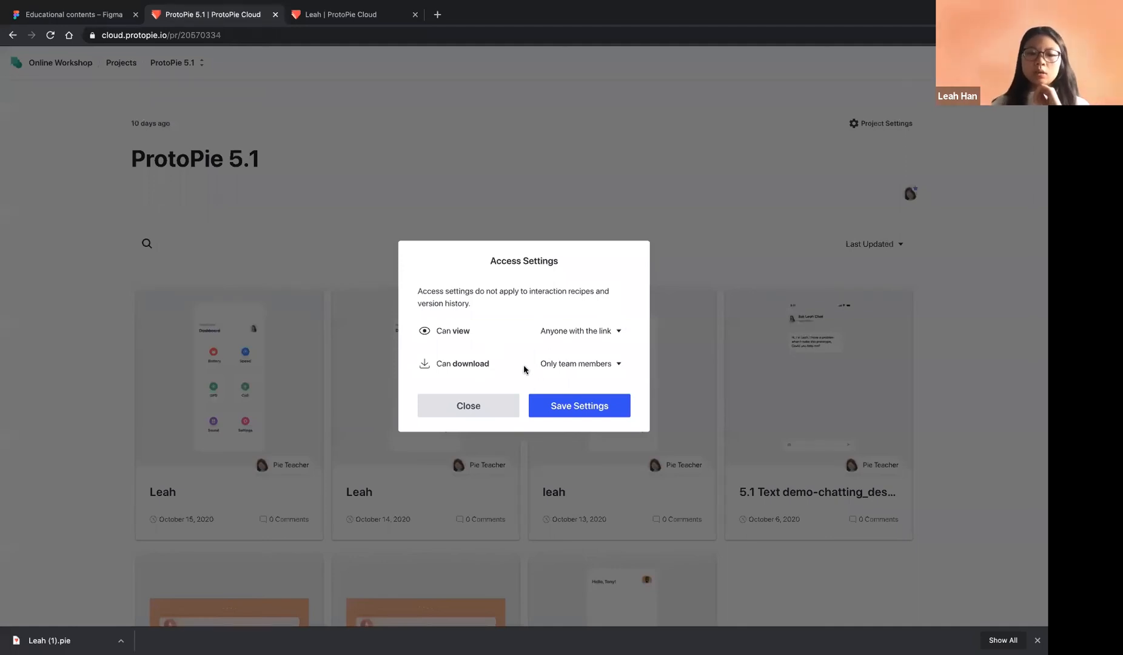
left_click(572, 367)
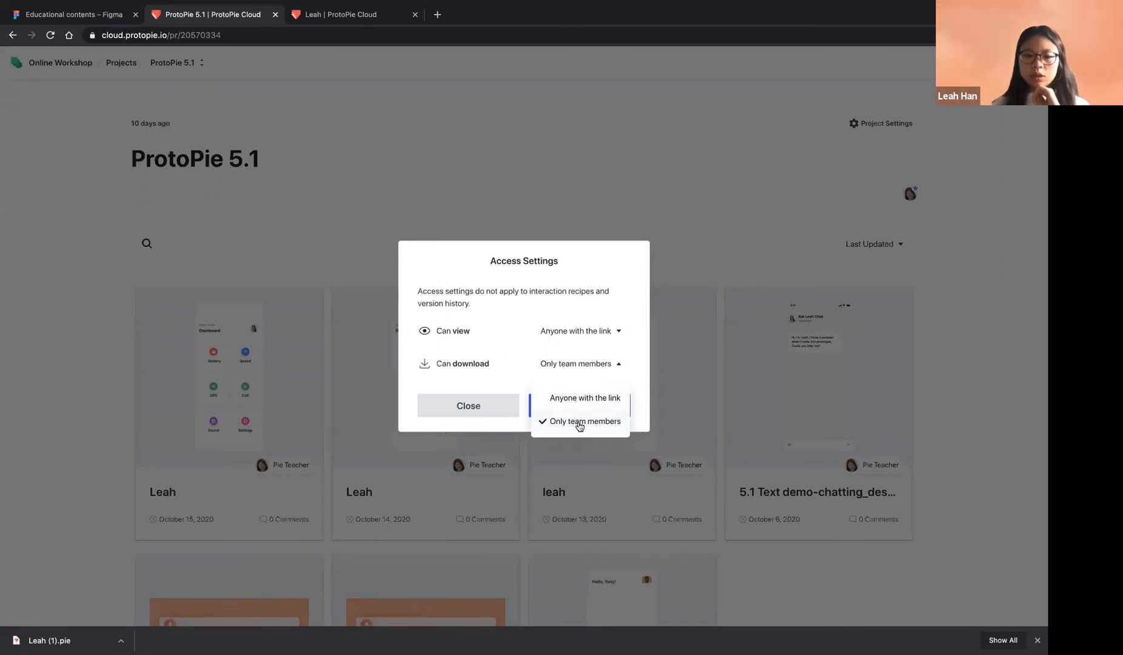
left_click(489, 384)
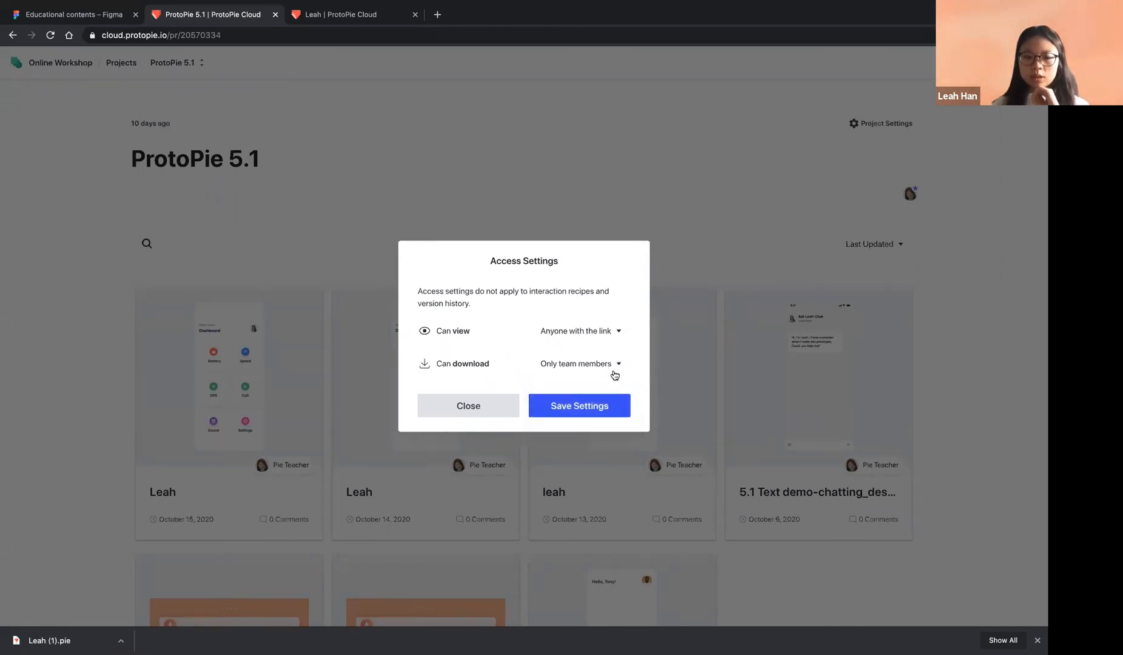
left_click(577, 406)
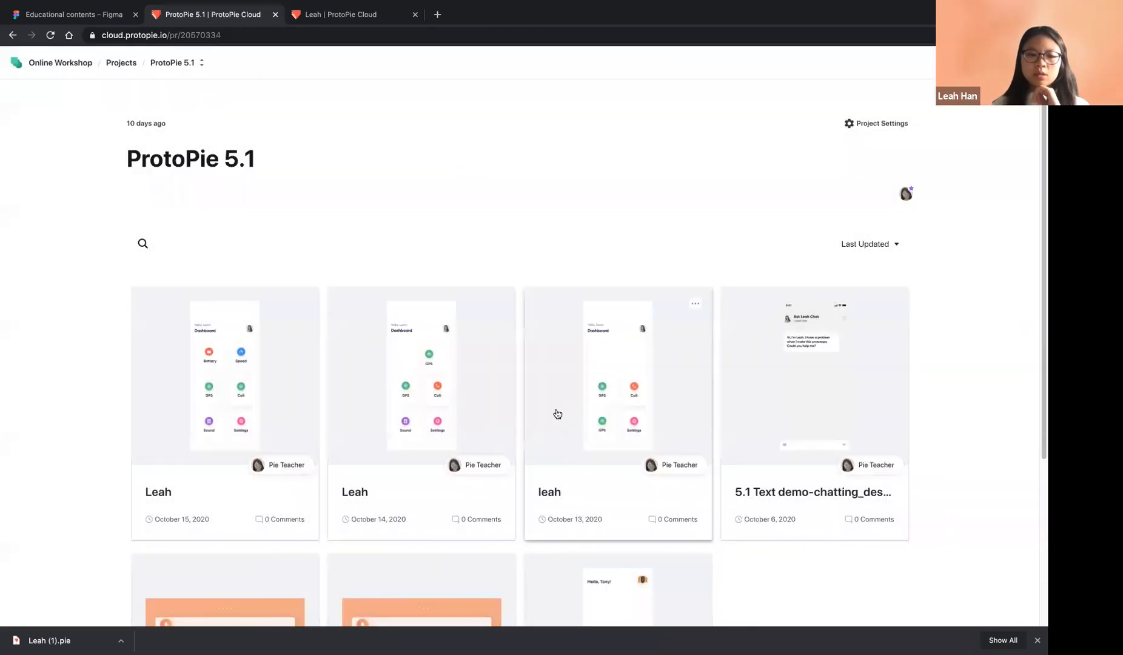
Open the newest dashboard prototype and select its web address
mouse_move(306, 313)
left_click(244, 358)
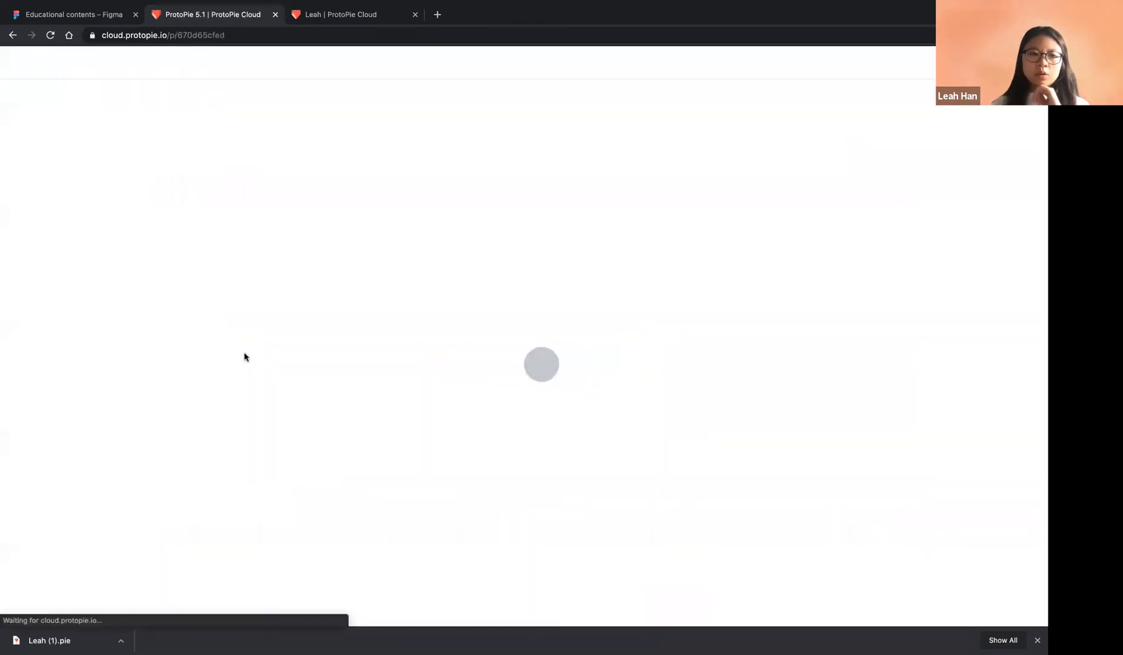
left_click(255, 36)
key("ctrl+c")
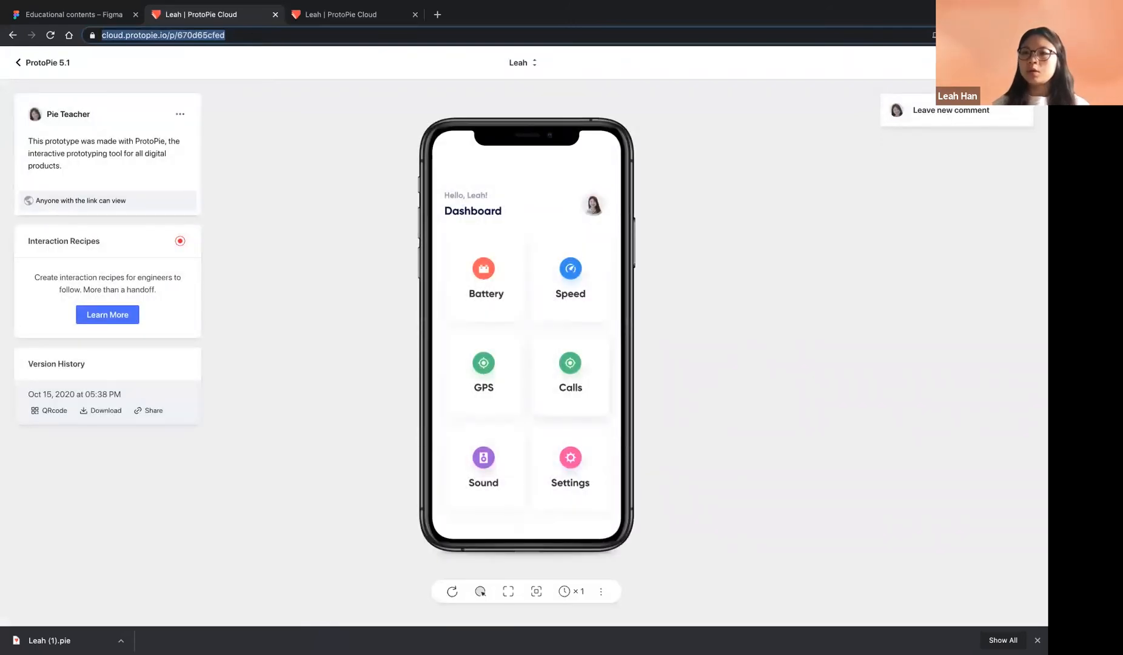
Load the prototype's address in a new incognito window, then return to the main window
left_click(438, 15)
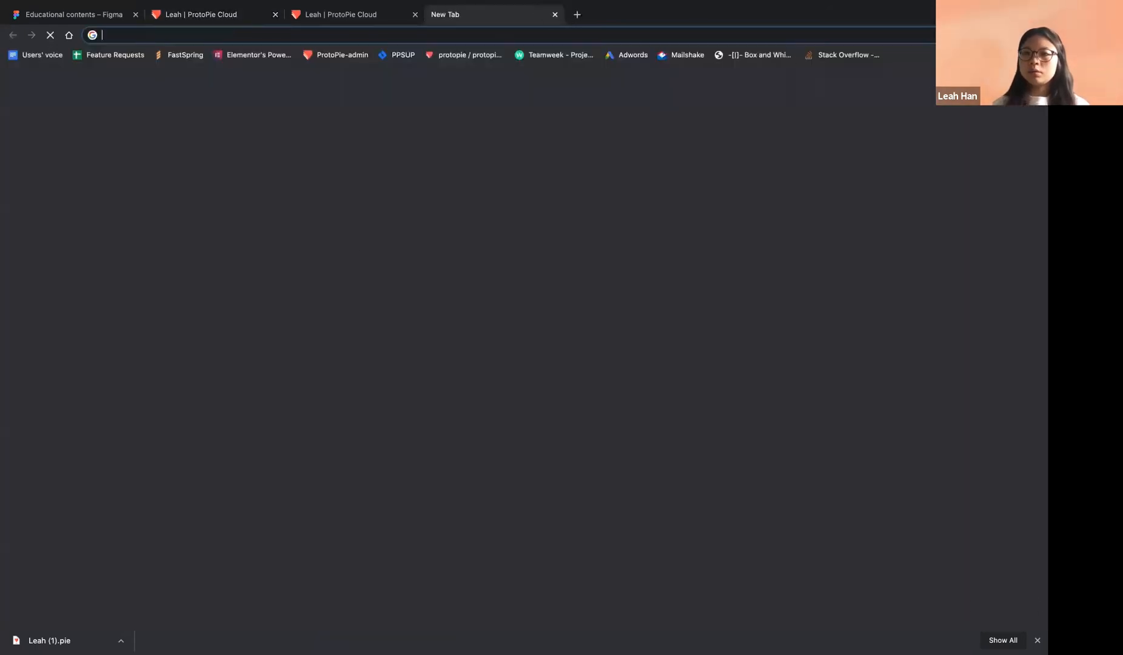
left_click(1036, 35)
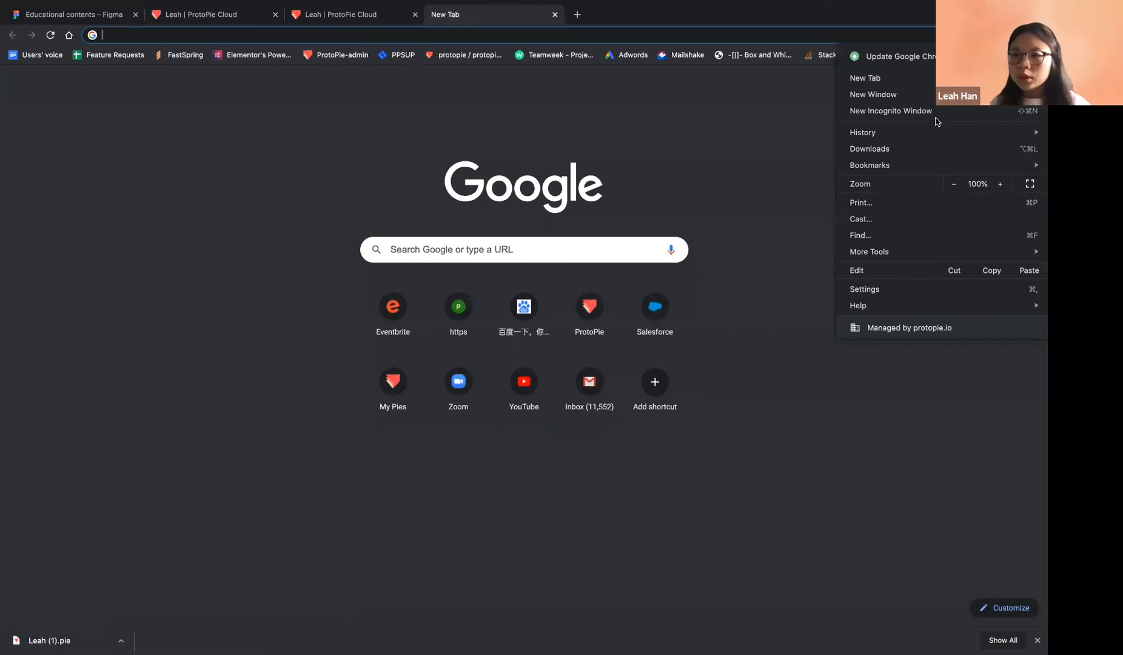
left_click(904, 113)
key("ctrl+v")
key("Return")
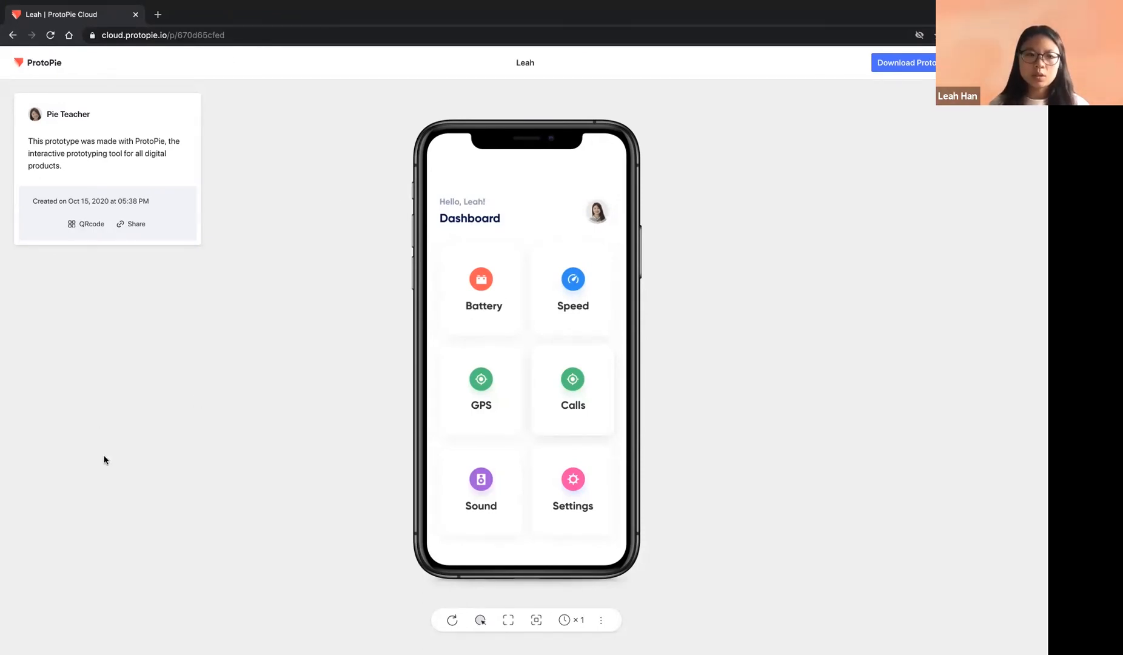
key("ctrl+Left")
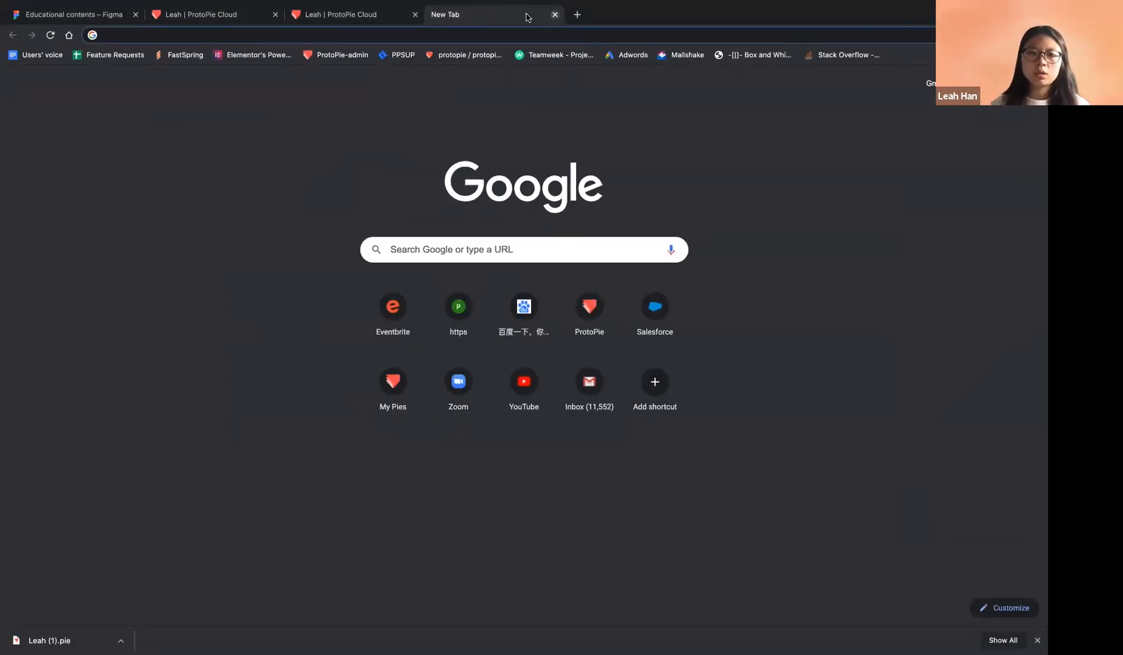
Return to the dashboard prototype tab and open Share with Display Options
left_click(555, 15)
left_click(335, 16)
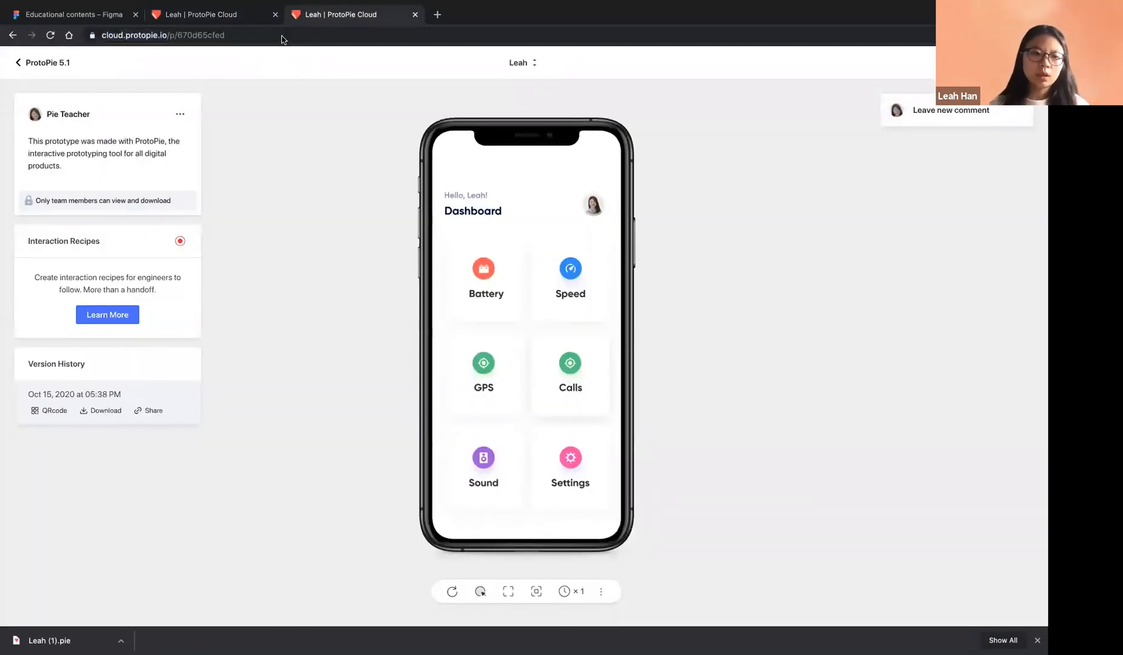
left_click(180, 114)
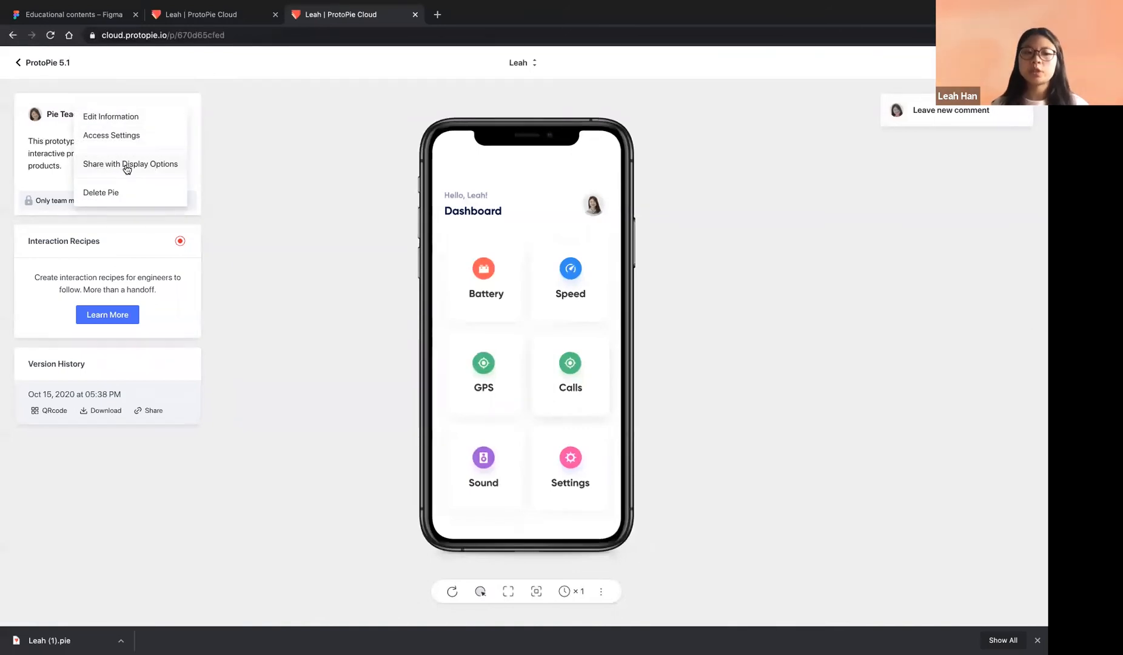
left_click(124, 169)
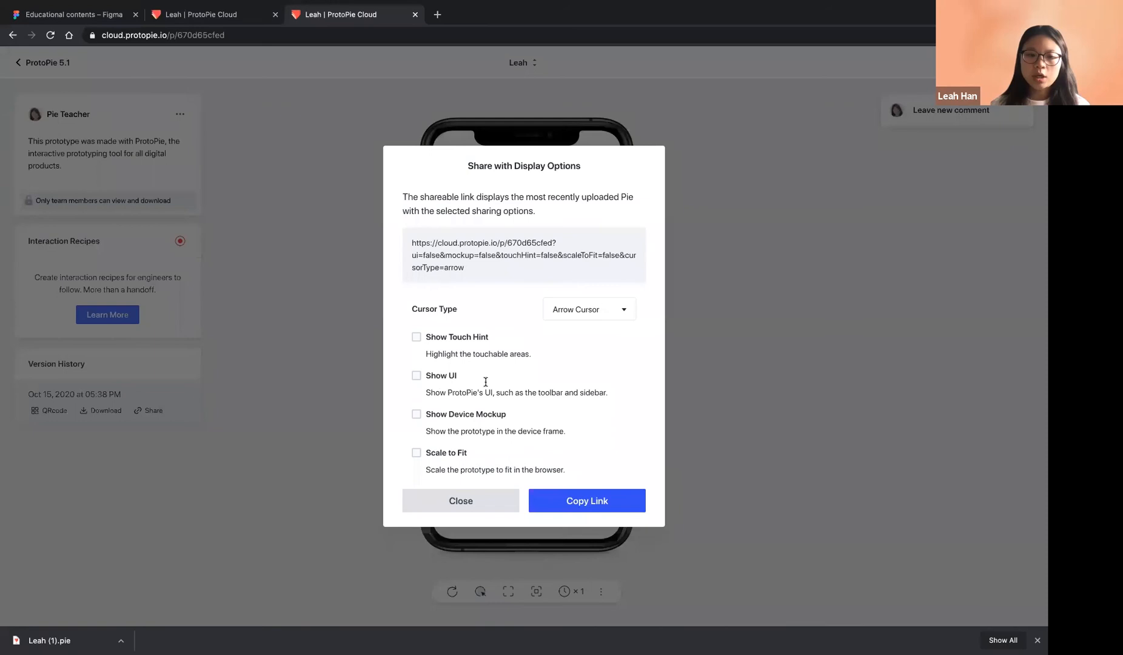
Copy a share link with Show UI unchecked and the Arrow cursor style
left_click(452, 379)
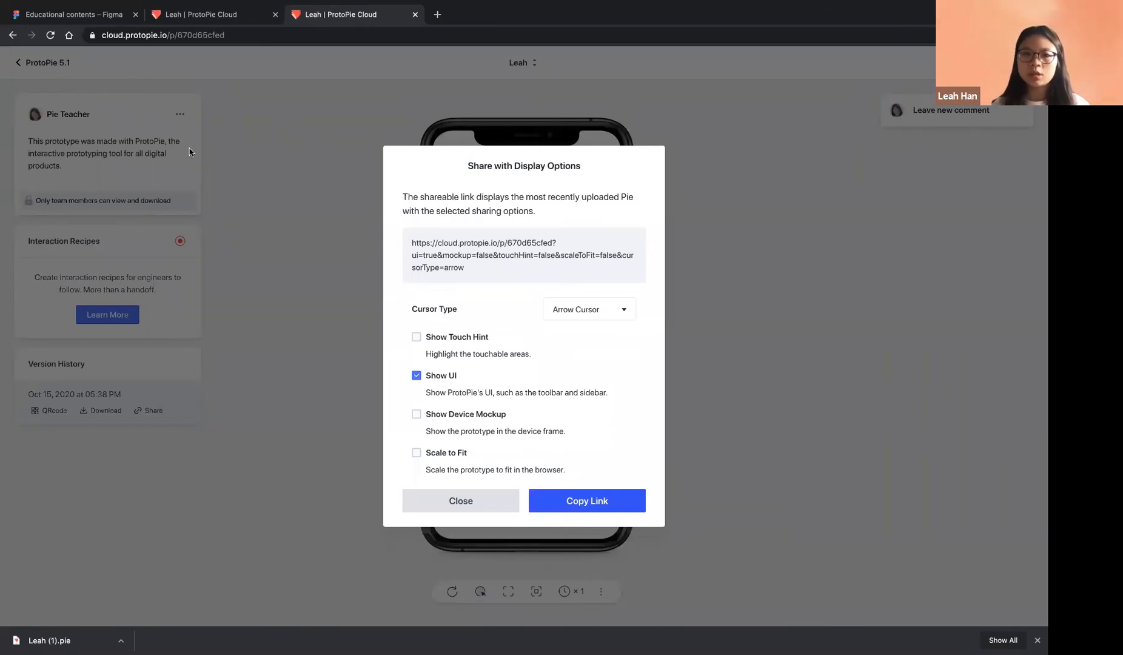
left_click(430, 379)
left_click(431, 380)
left_click(431, 379)
left_click(598, 313)
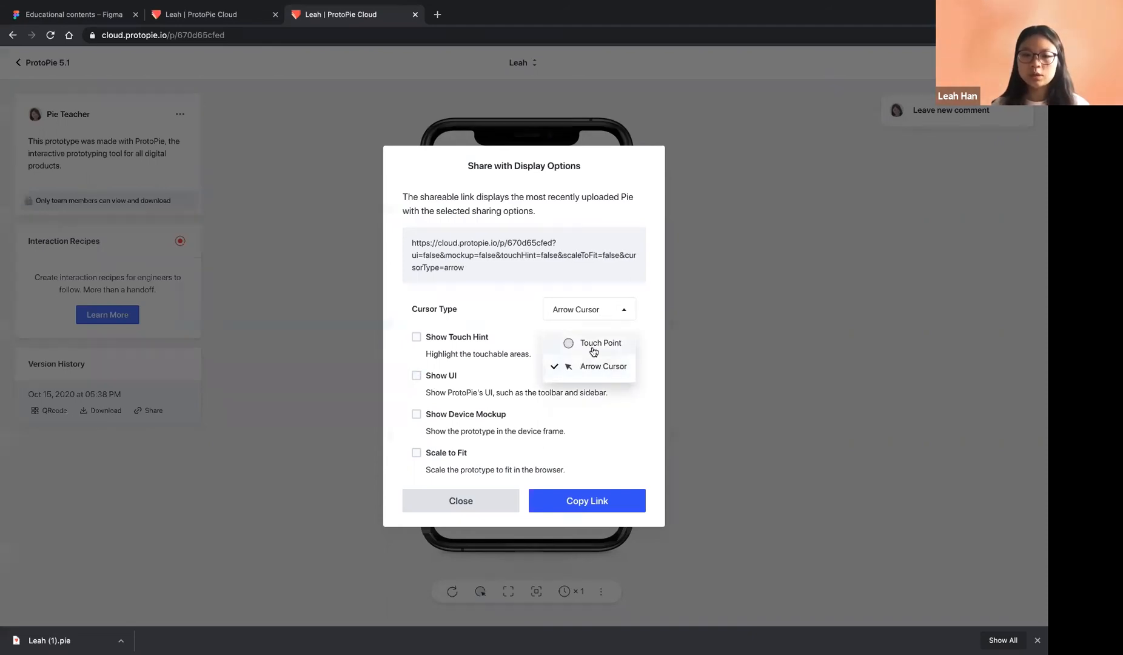
left_click(592, 368)
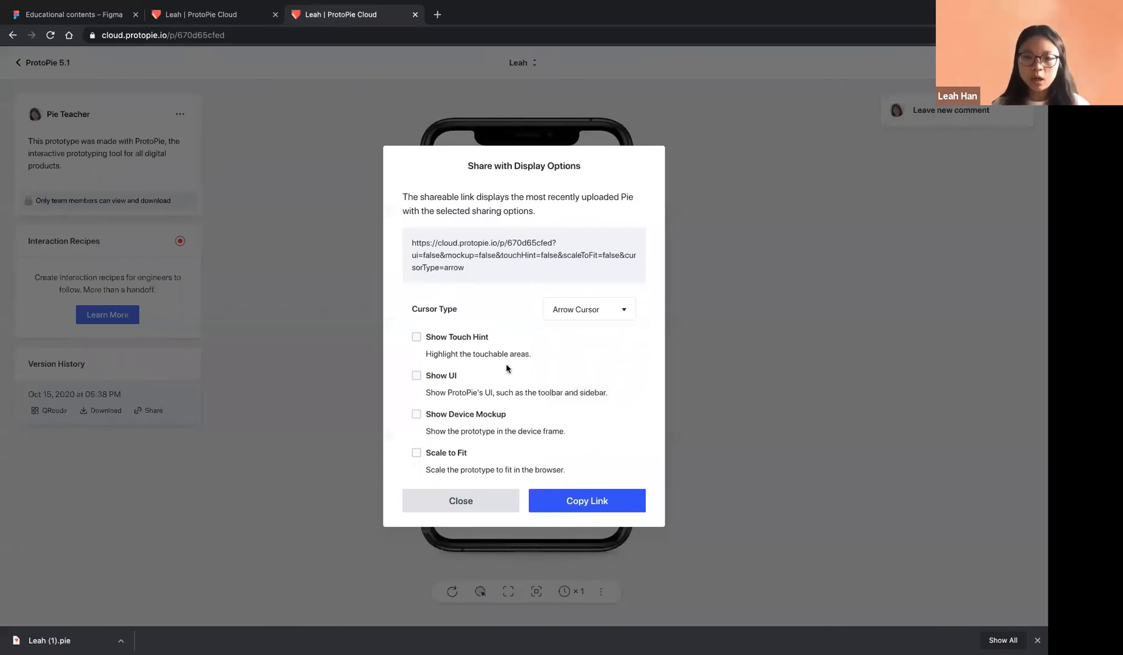
left_click_drag(507, 268, 406, 239)
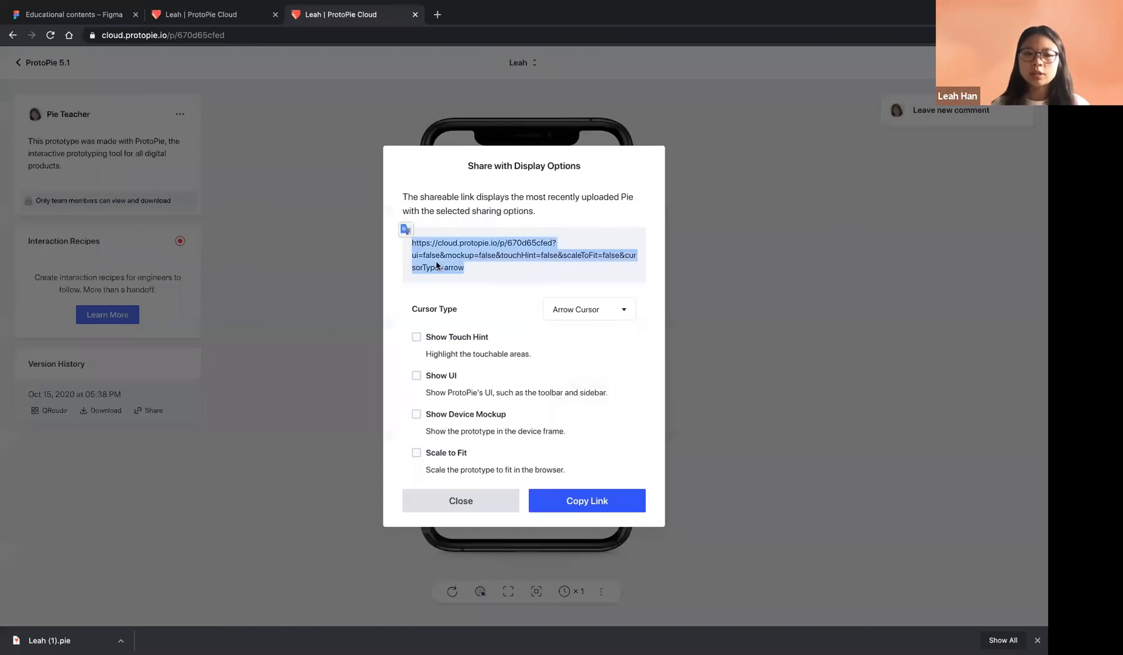
left_click(584, 500)
Load the copied share link in the incognito window, then switch back
key("ctrl+Right")
left_click(248, 37)
key("super+v")
key("Return")
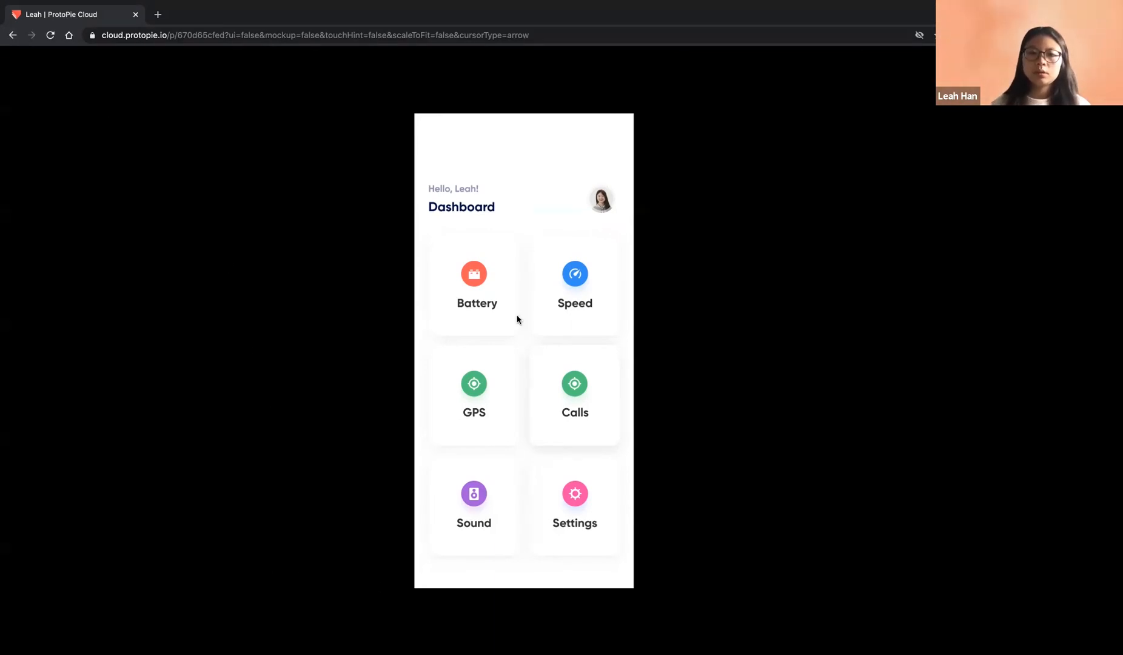
key("ctrl+Left")
Close the share options and record Recipe 1 with the GPS touch-down and touch-up animations
left_click(493, 494)
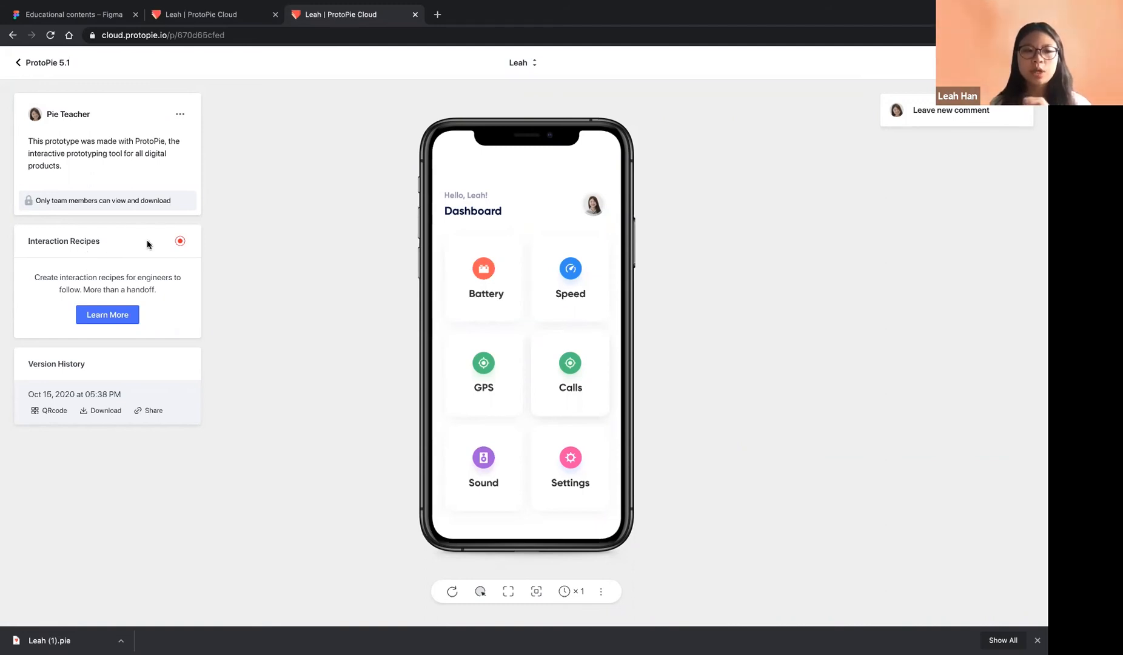
left_click(179, 243)
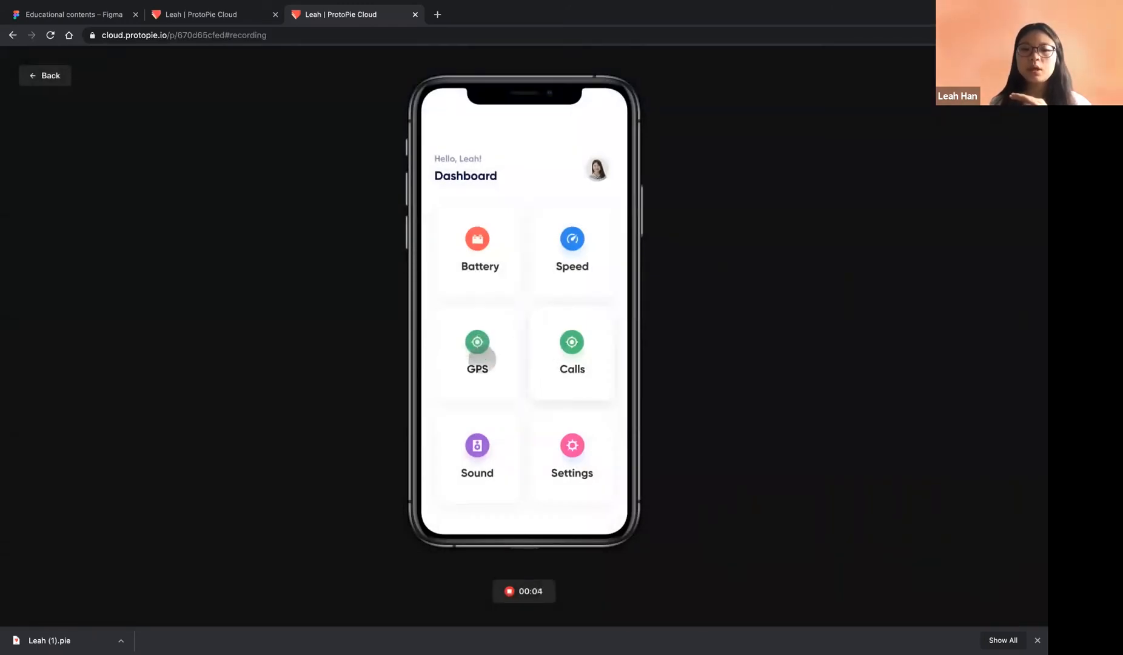
left_click(518, 593)
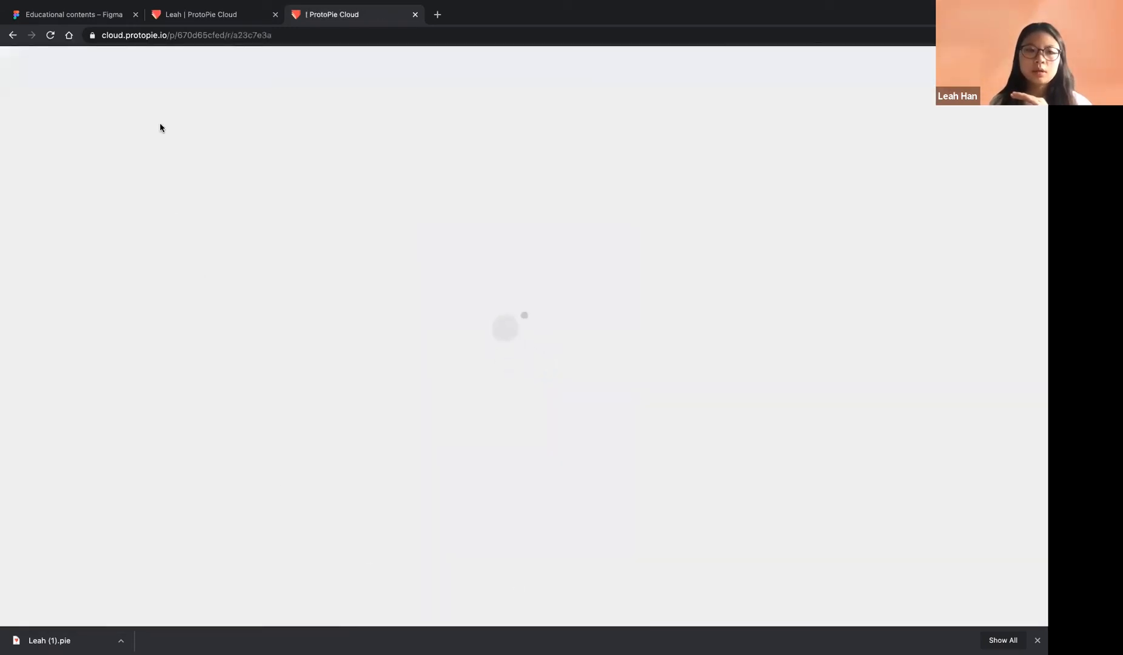
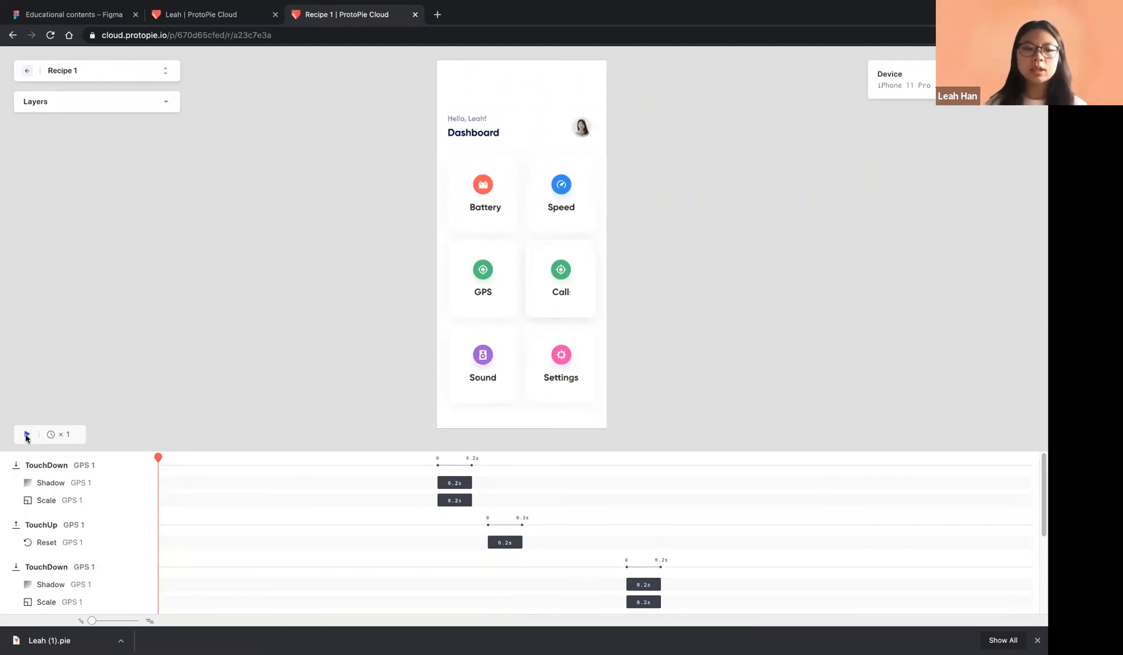
Replay the GPS touch recording, scrub back to the touch start, and select the TouchDown GPS 1 trigger
left_click(26, 435)
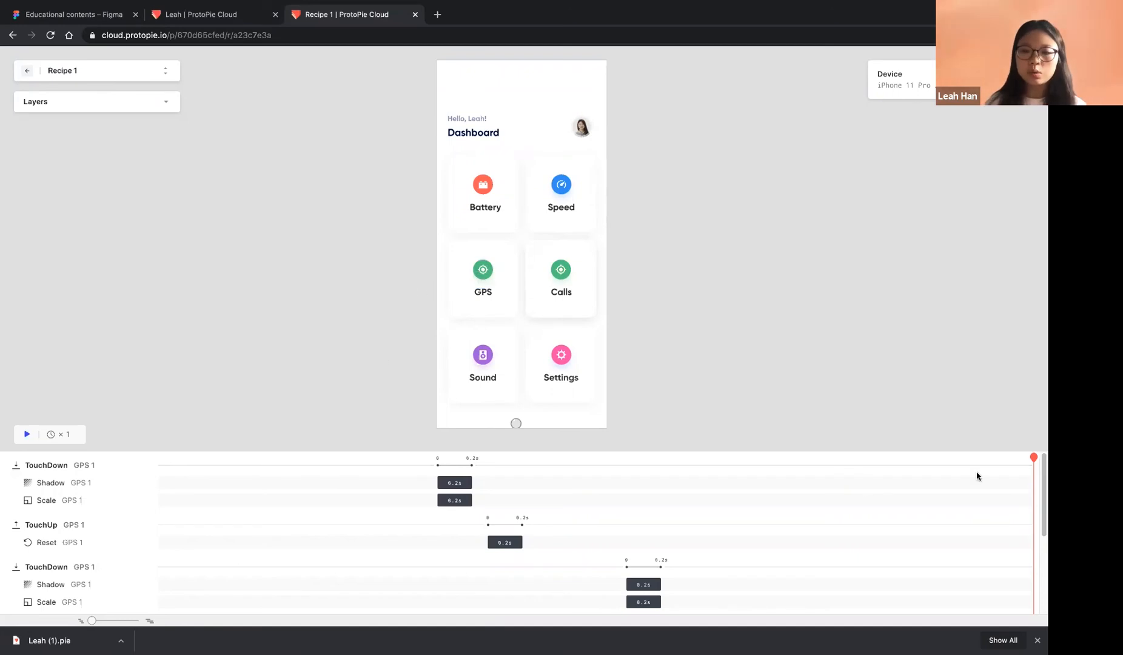
left_click_drag(919, 469, 431, 486)
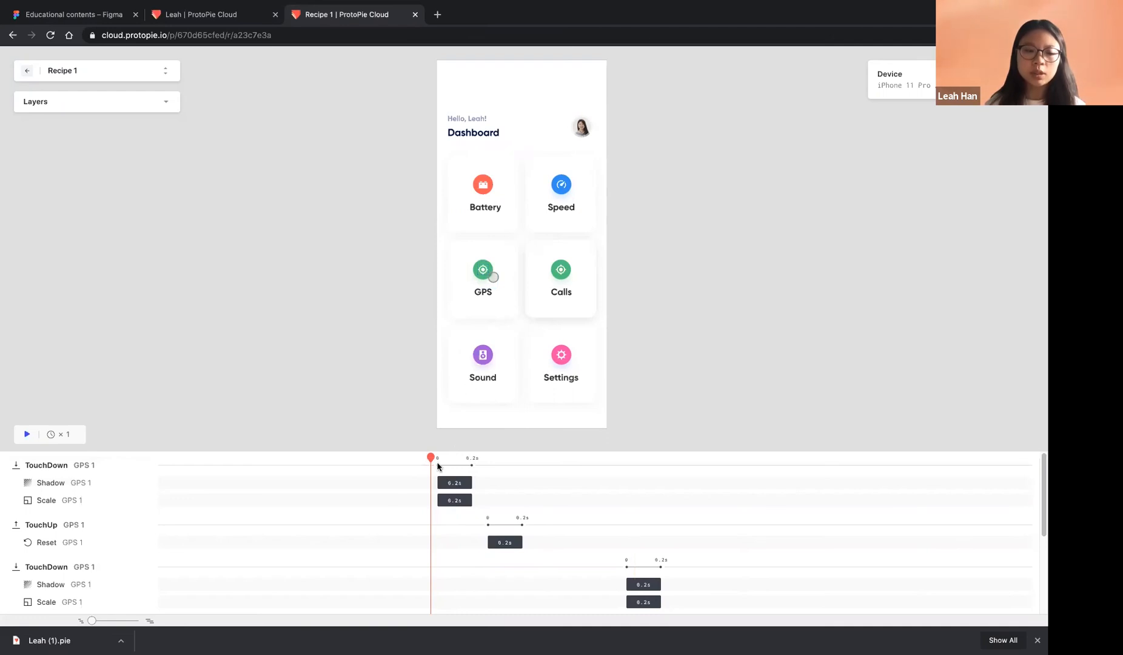
left_click_drag(430, 458, 436, 459)
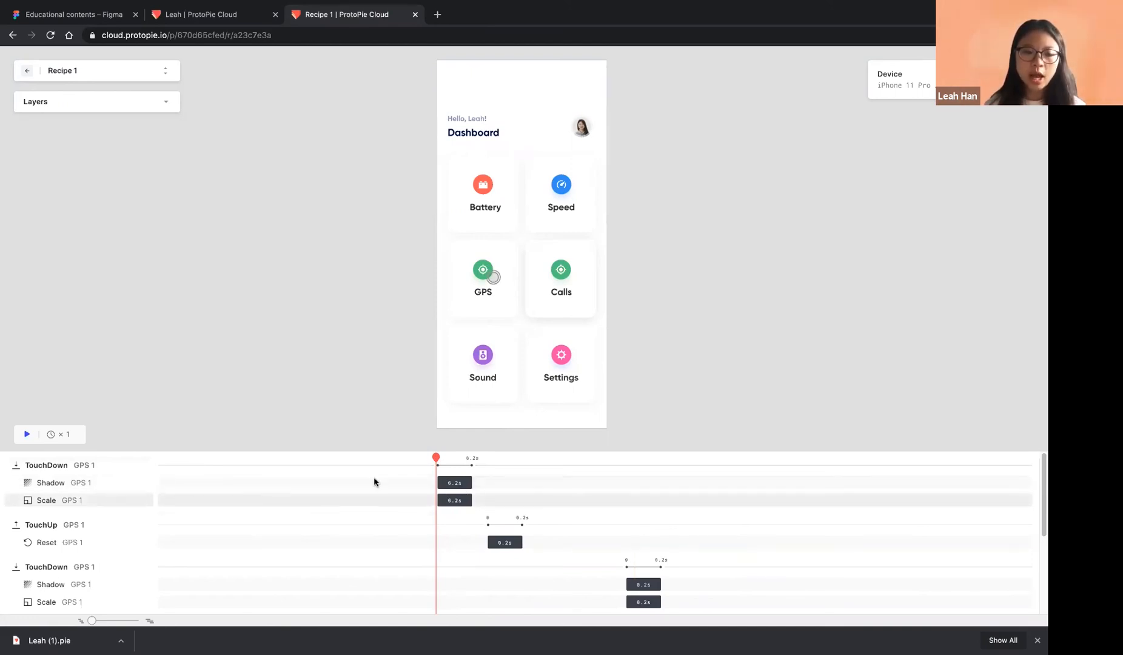
left_click_drag(434, 457, 406, 461)
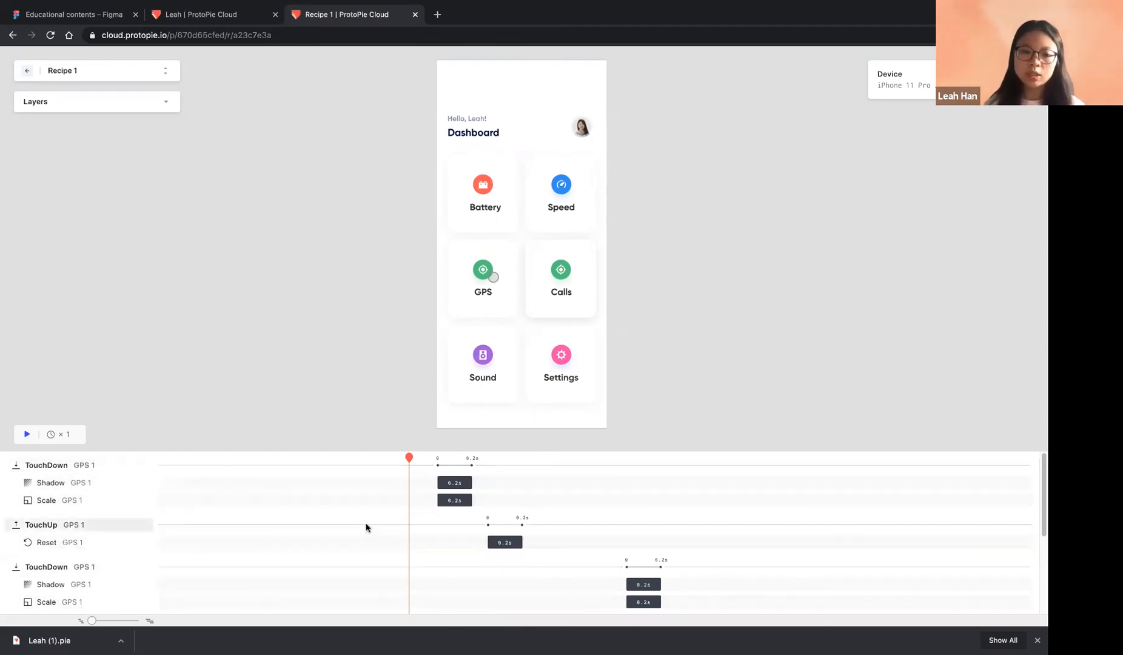
left_click(83, 469)
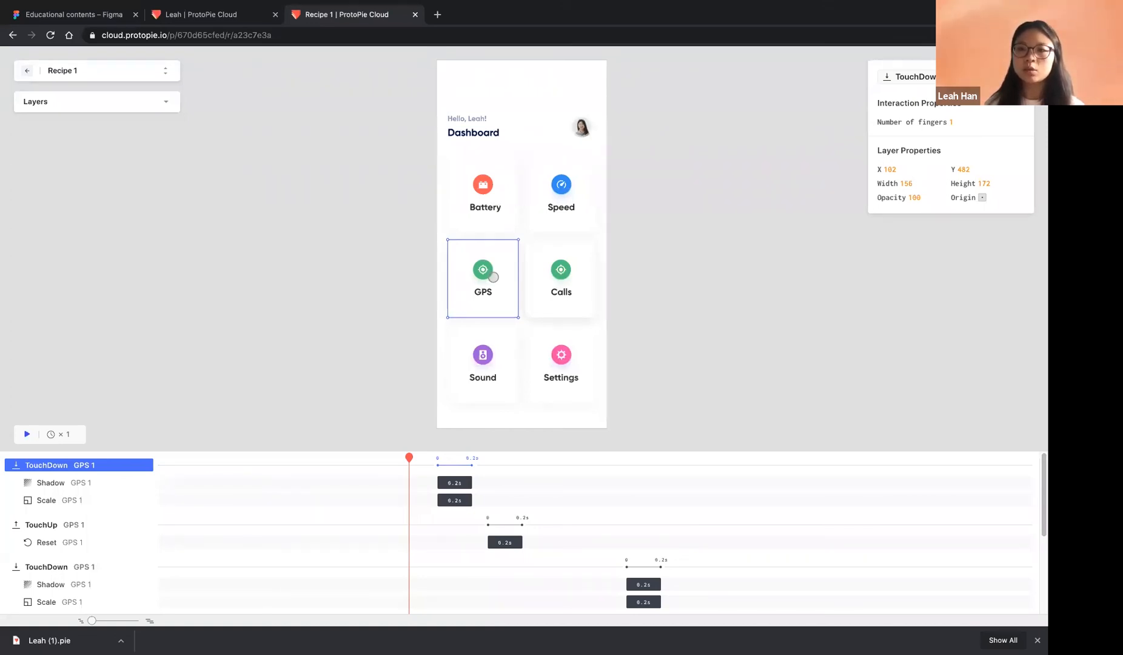
Compare GPS 1 Shadow (blur 4.24 to 5, 0.2s, Ease In Out Cubic) and Scale responses while scrubbing
left_click(95, 483)
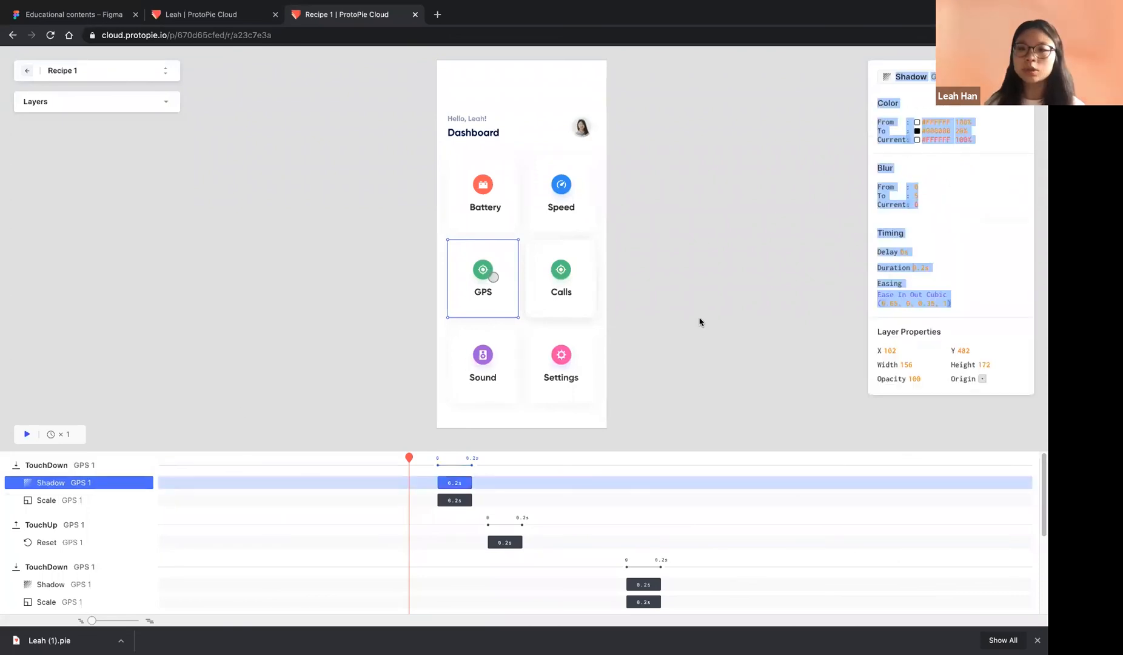
left_click(791, 292)
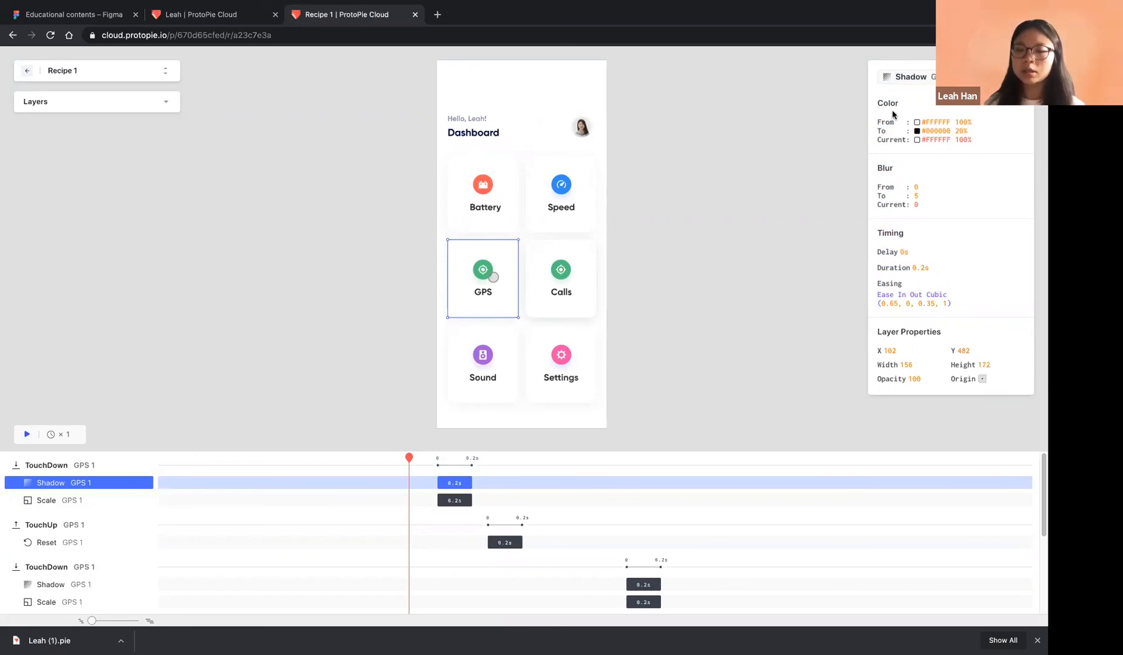
left_click(85, 500)
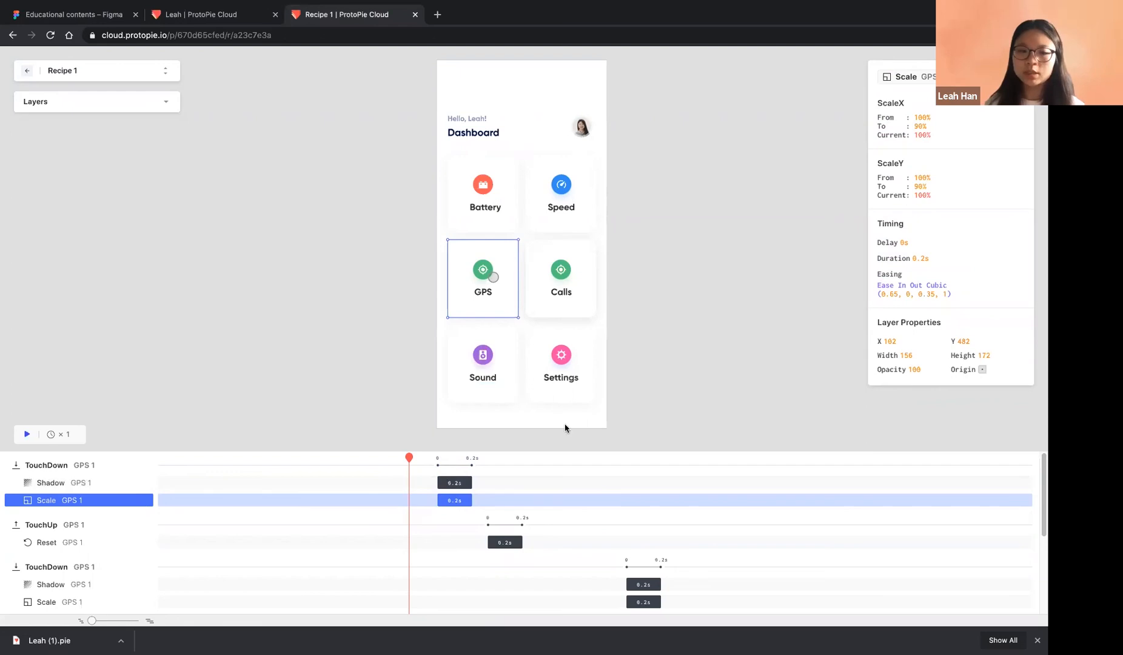
left_click_drag(421, 459, 467, 461)
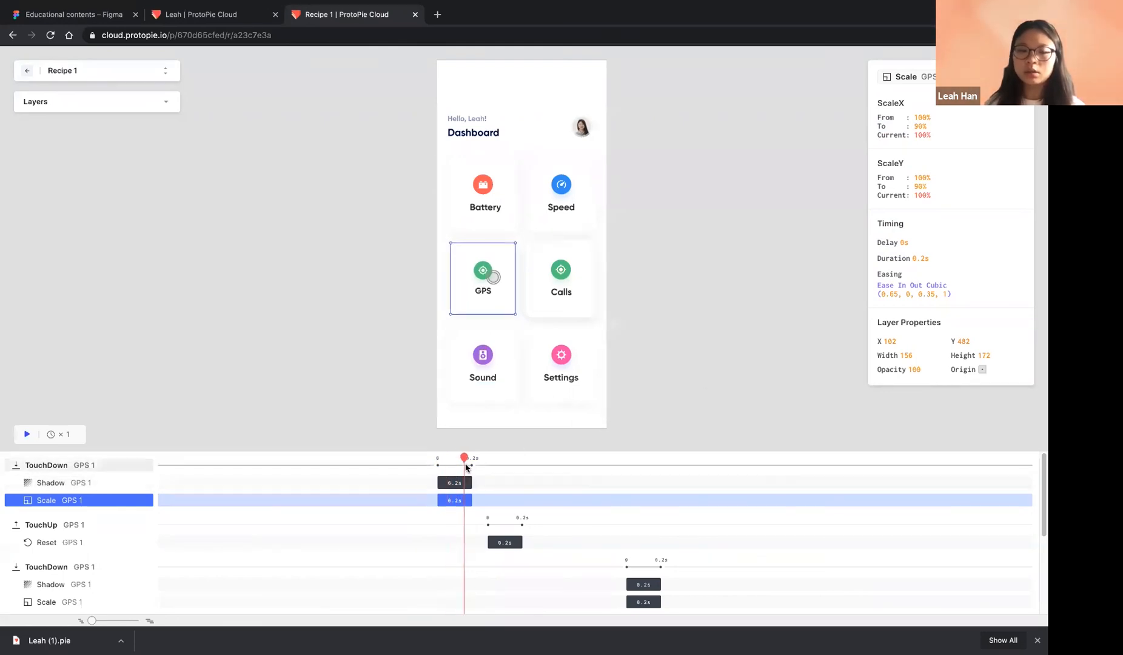
left_click(90, 484)
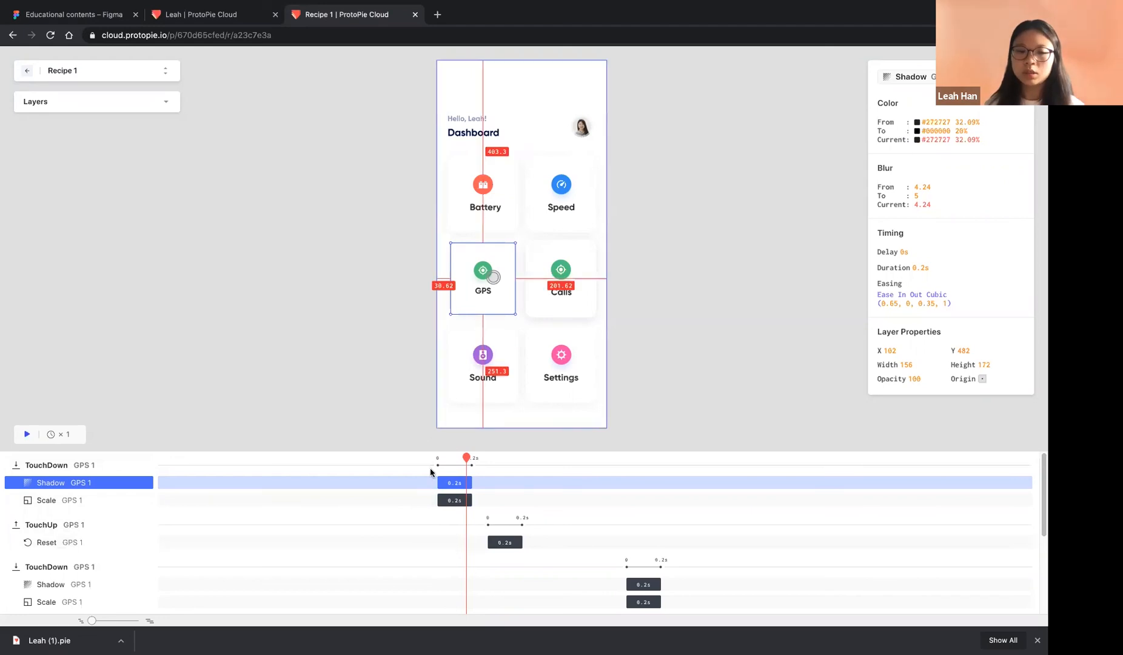
left_click_drag(466, 460, 456, 462)
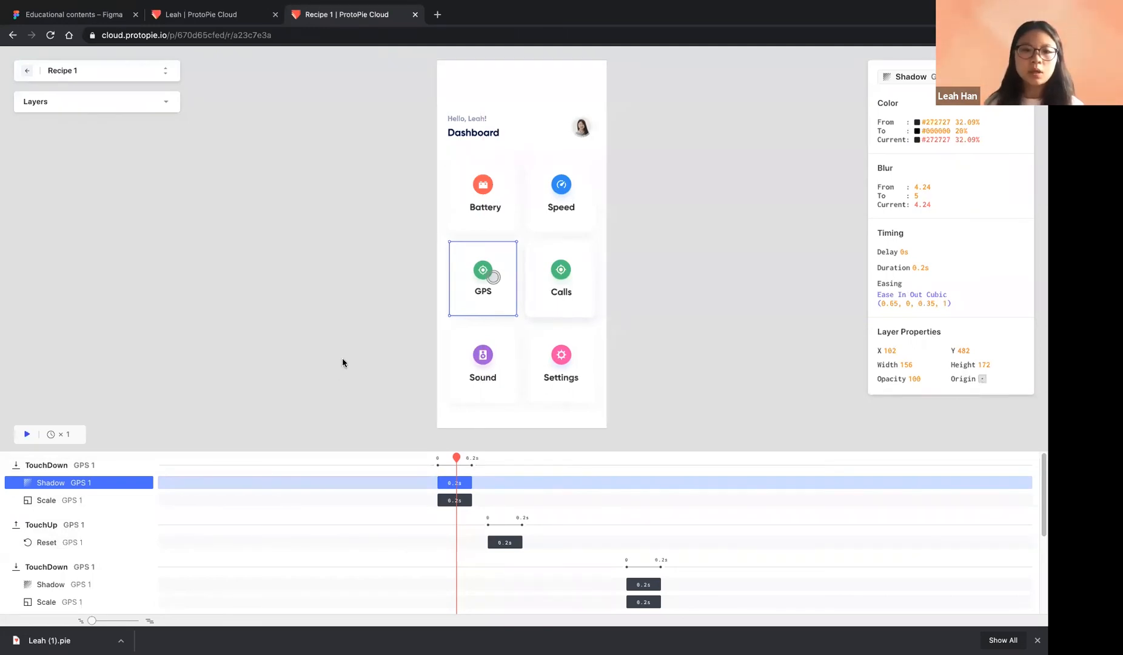
left_click(327, 331)
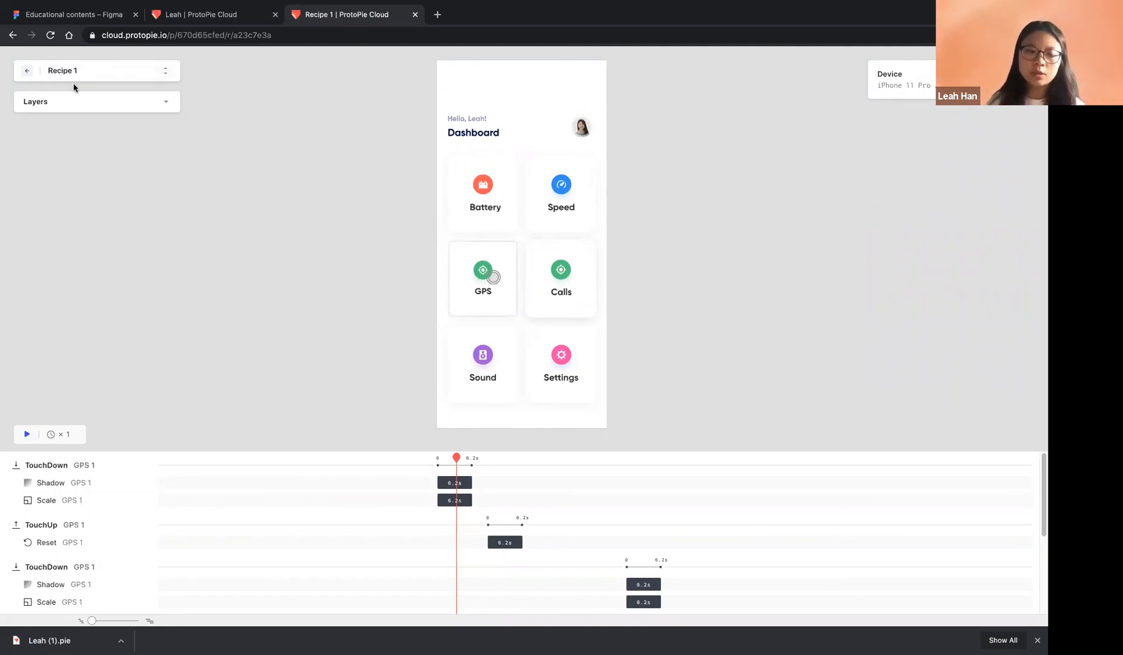
Go back to the prototype overview and copy Recipe 1's share link
left_click(12, 35)
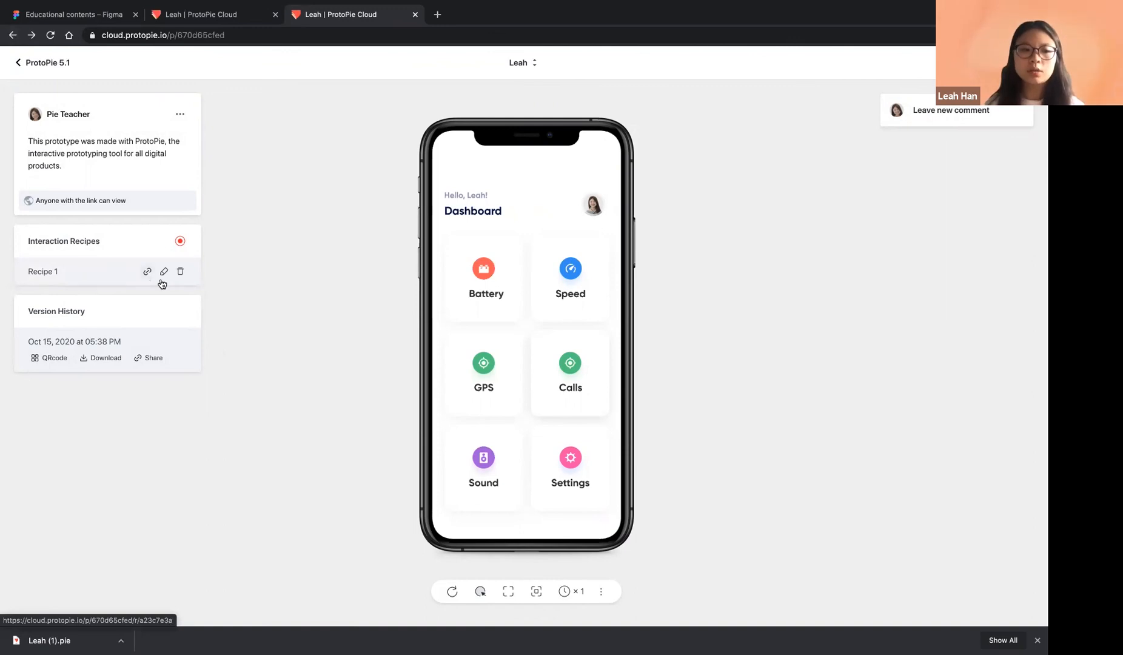
left_click(145, 272)
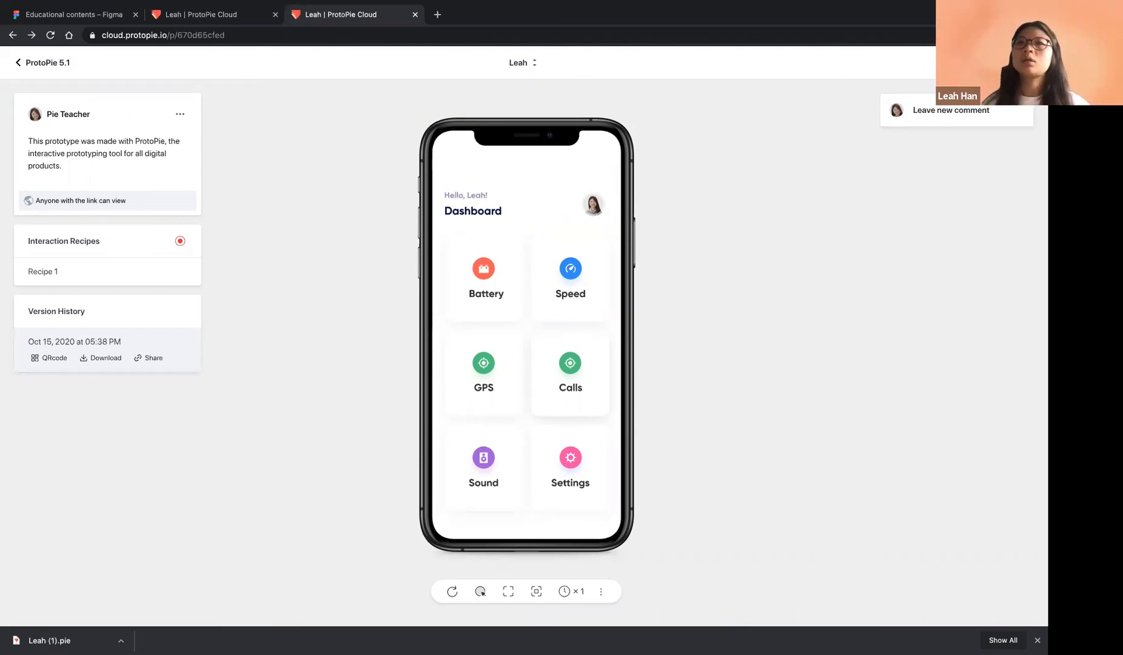
Back in ProtoPie Studio, add a Tap trigger with the Battery card selected
key("super+Tab")
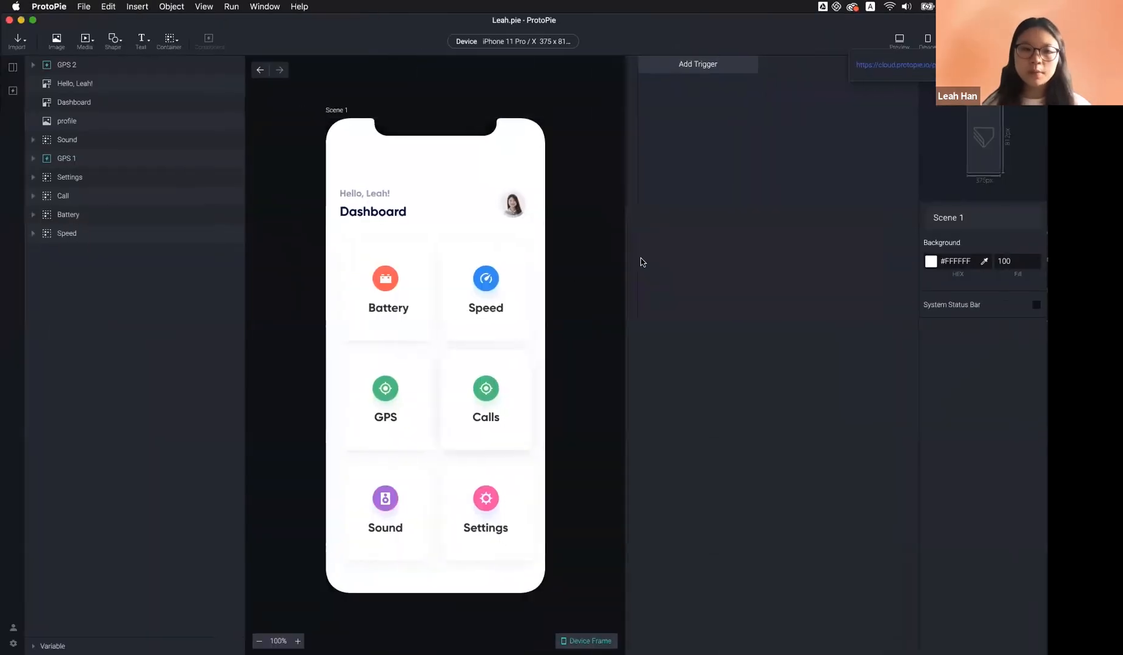
left_click(400, 299)
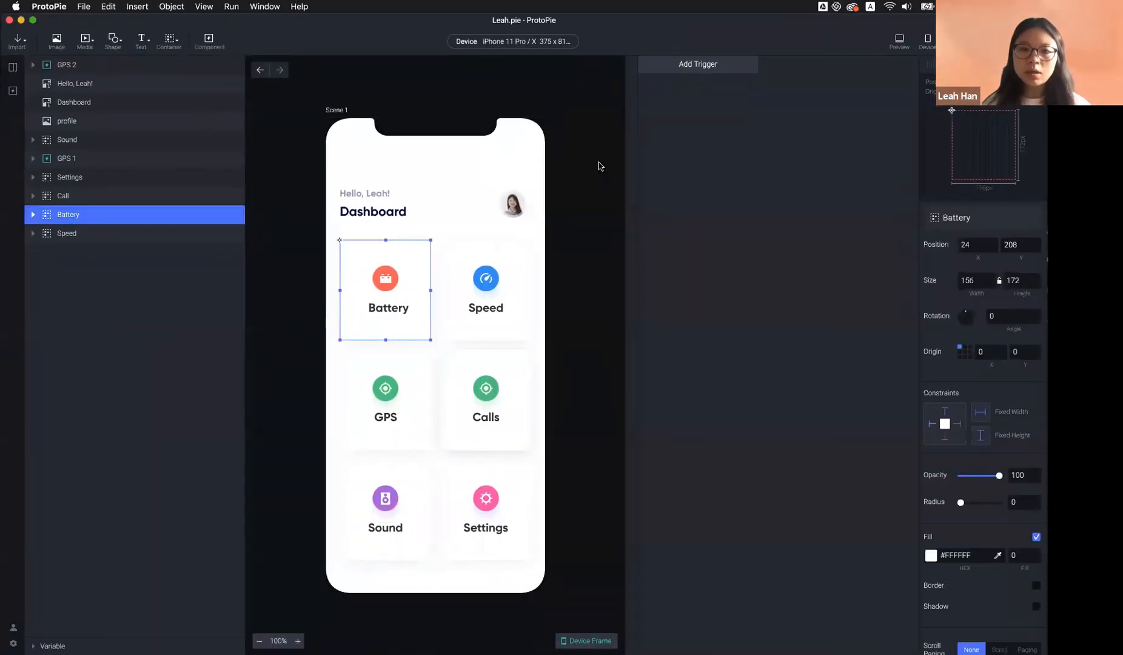
left_click(678, 65)
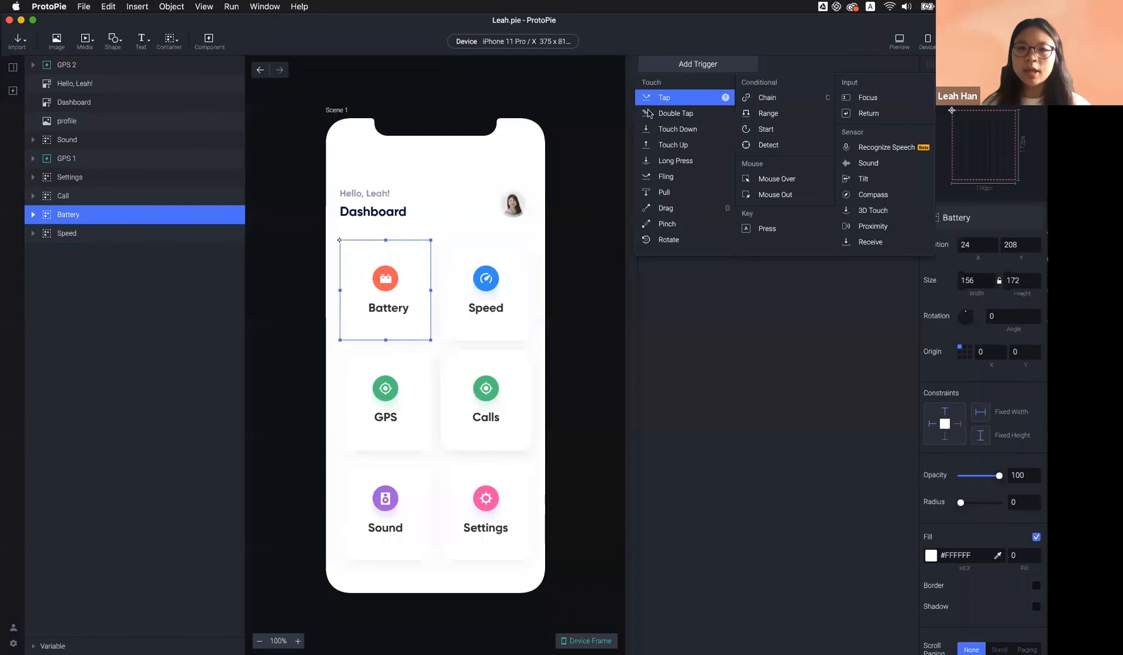
left_click(522, 196)
left_click(679, 64)
left_click(673, 97)
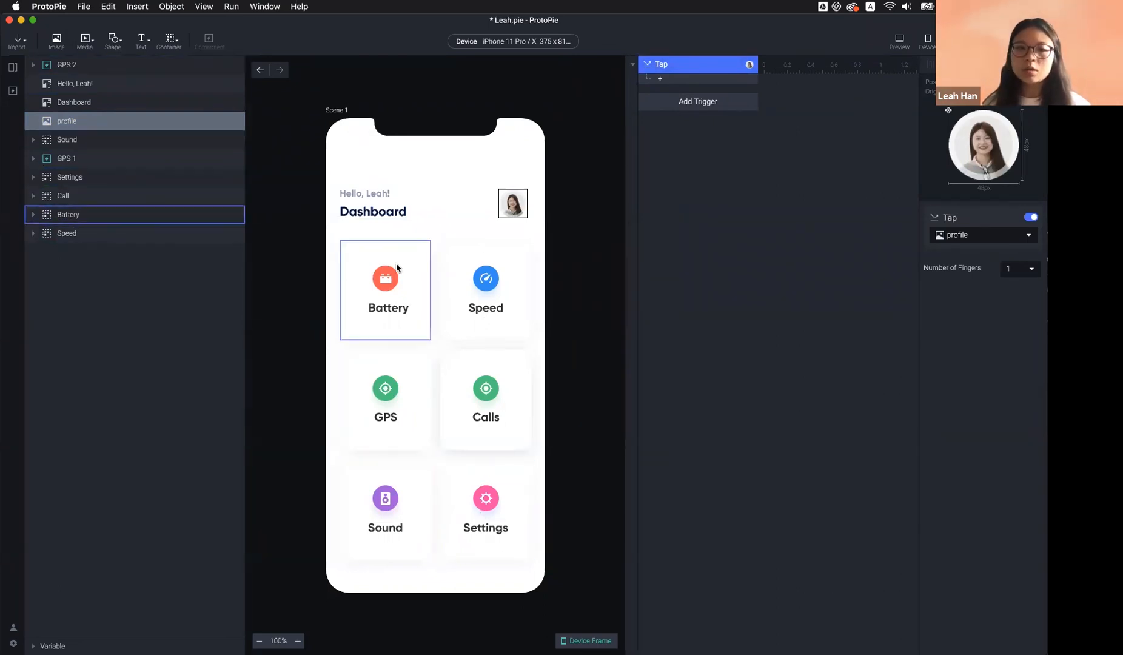
Add Shadow responses for the Battery and Speed cards under the Tap trigger
left_click(388, 291)
left_click(660, 79)
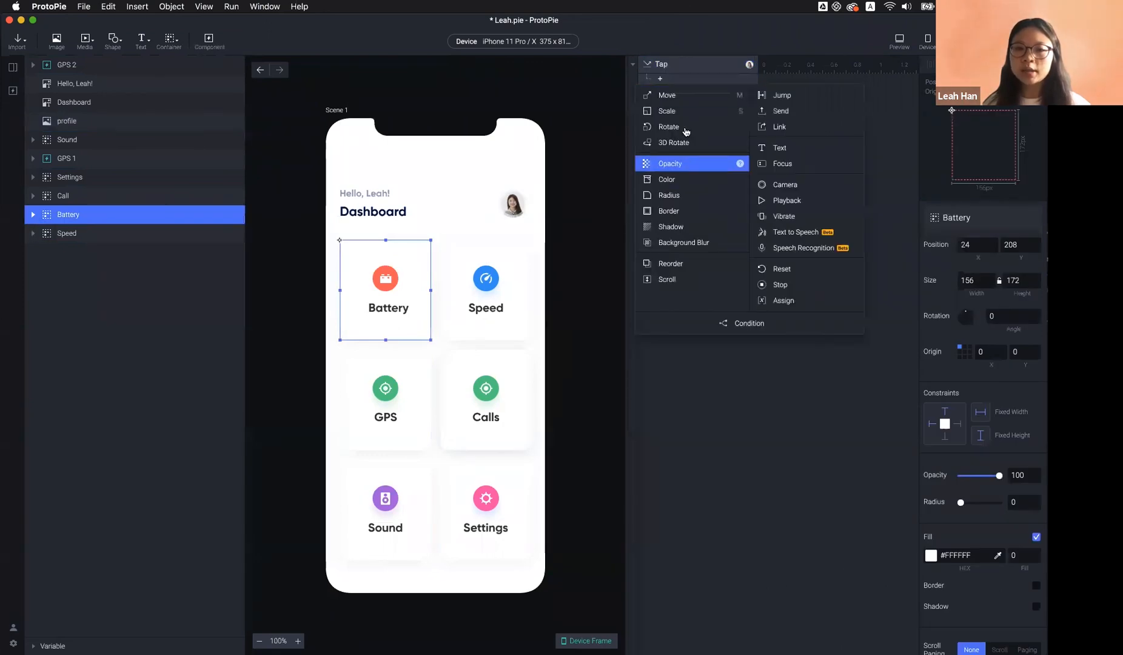
left_click(687, 229)
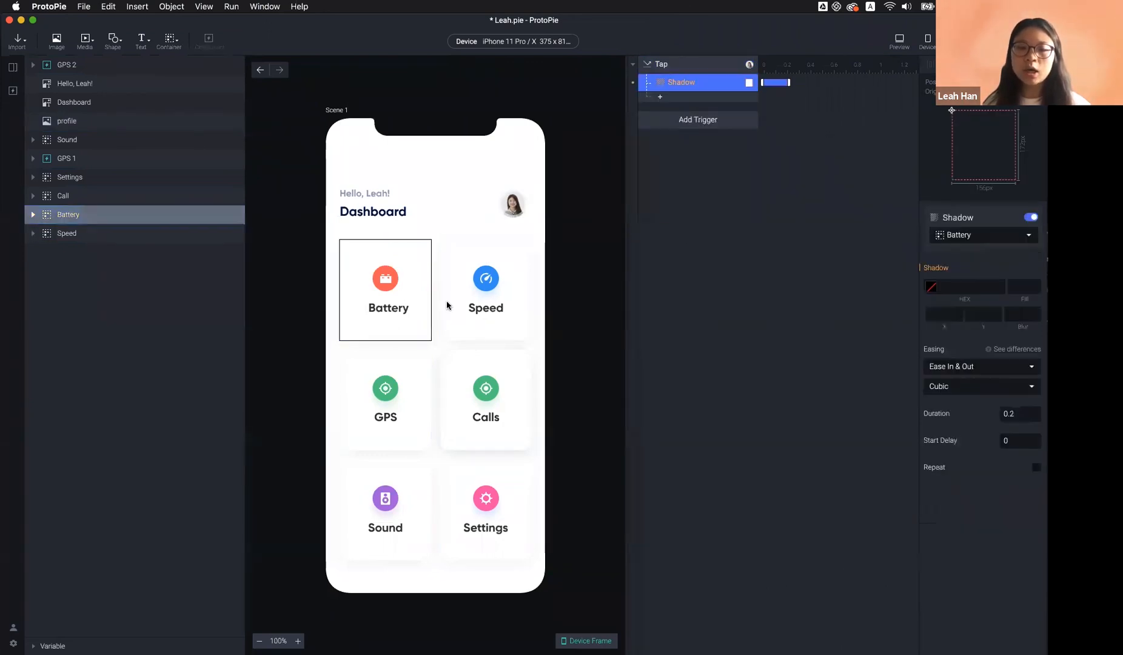
left_click(491, 300)
left_click(673, 97)
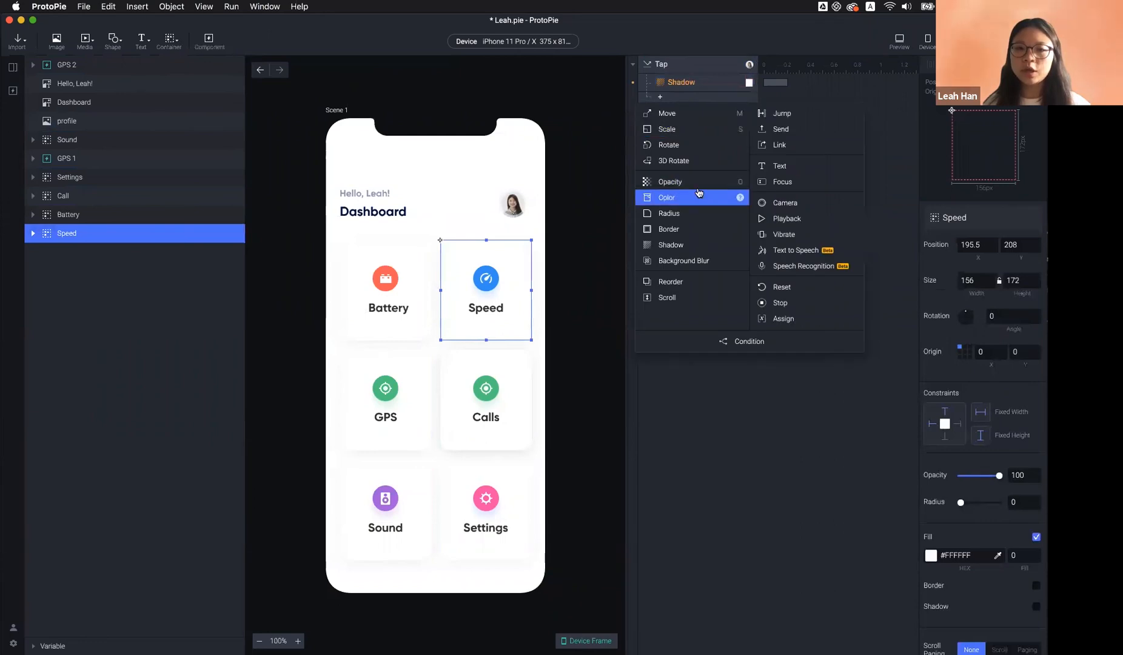
left_click(693, 251)
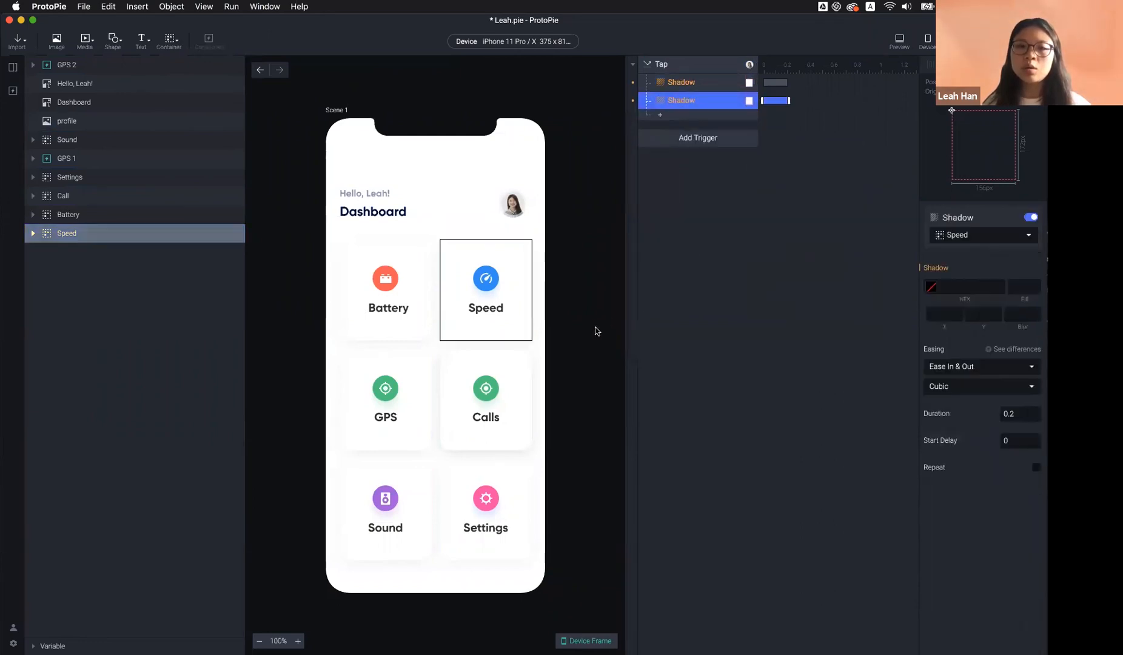
Reselect the Battery card and check its first Shadow response
left_click(548, 367)
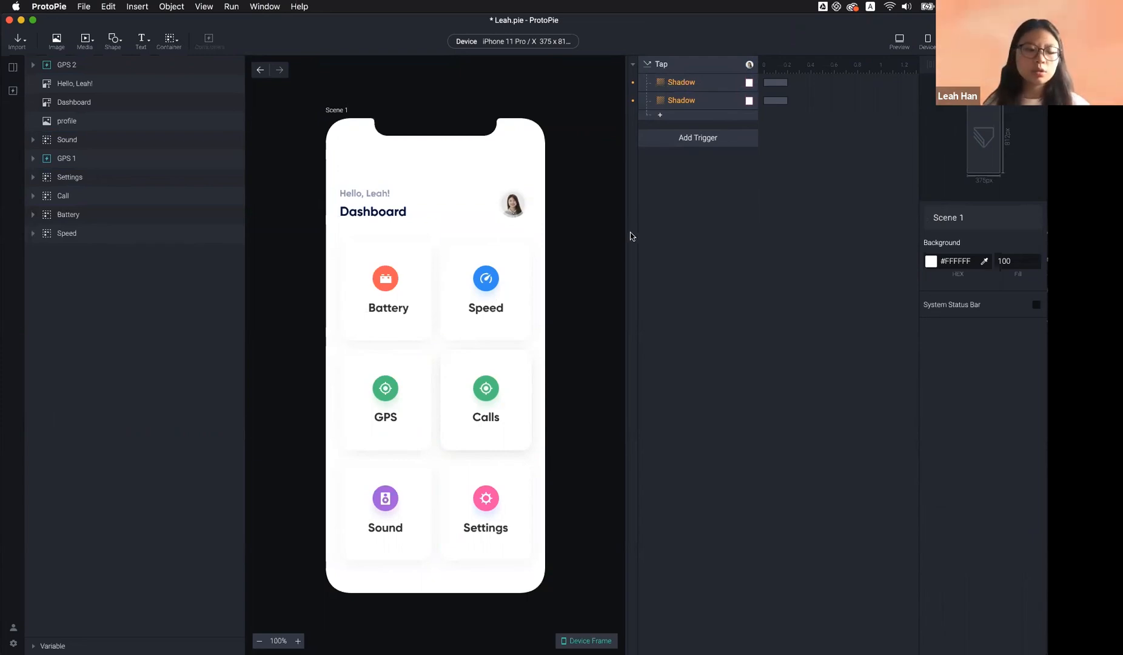
left_click(393, 307)
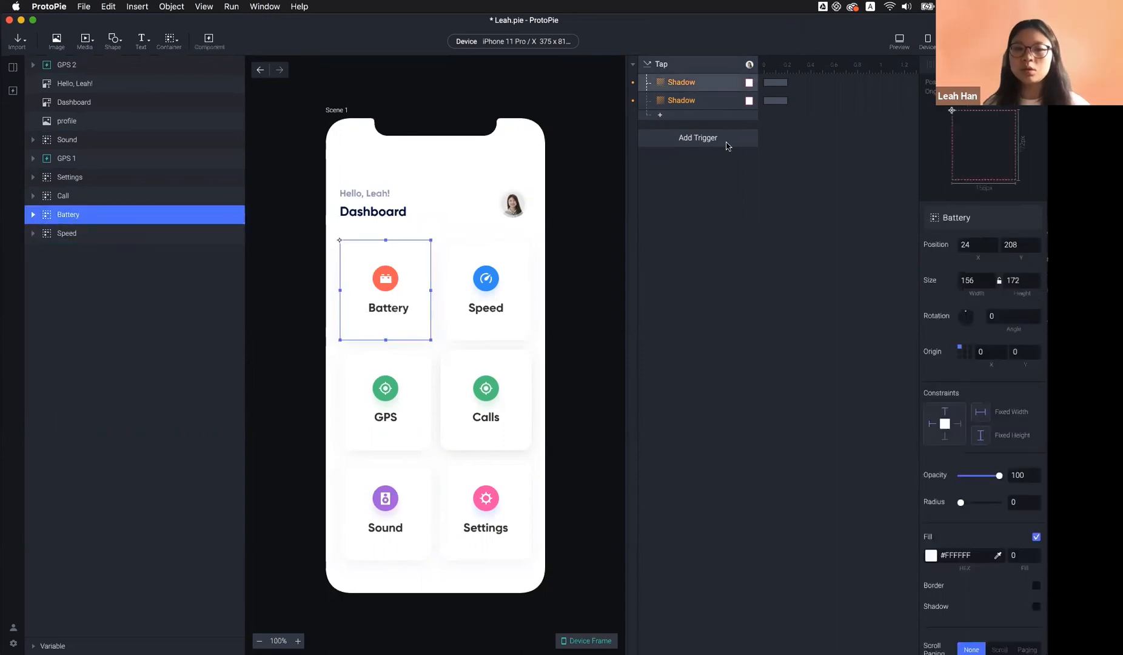
left_click(693, 91)
key("Escape")
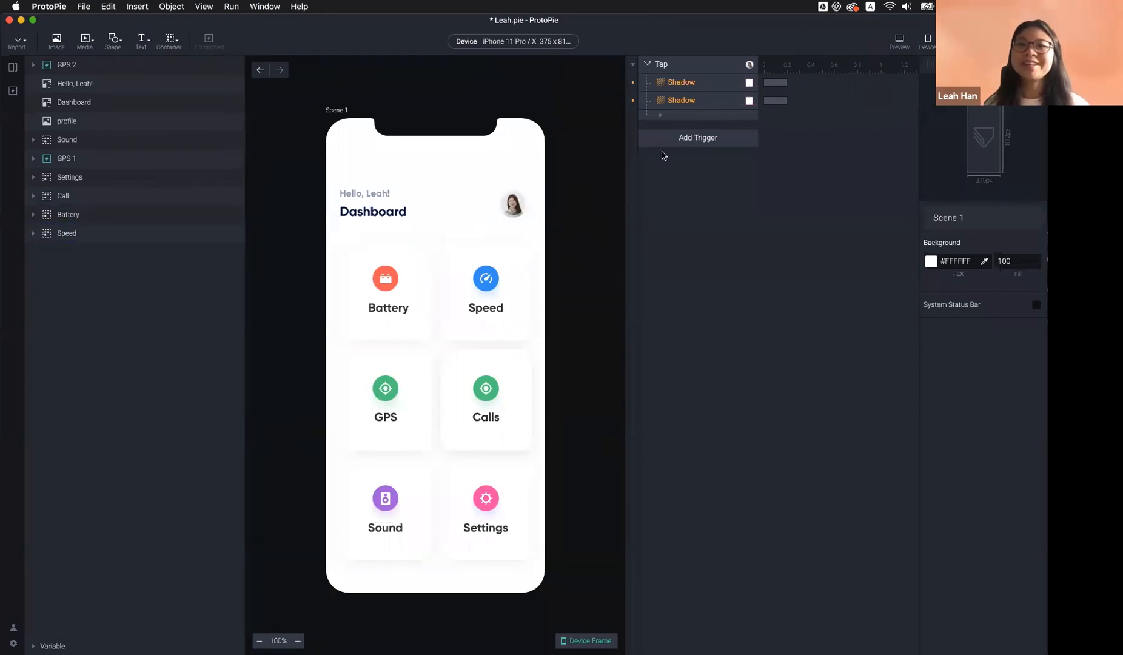
Add a second Shadow response to the Battery card's Tap trigger
left_click(703, 91)
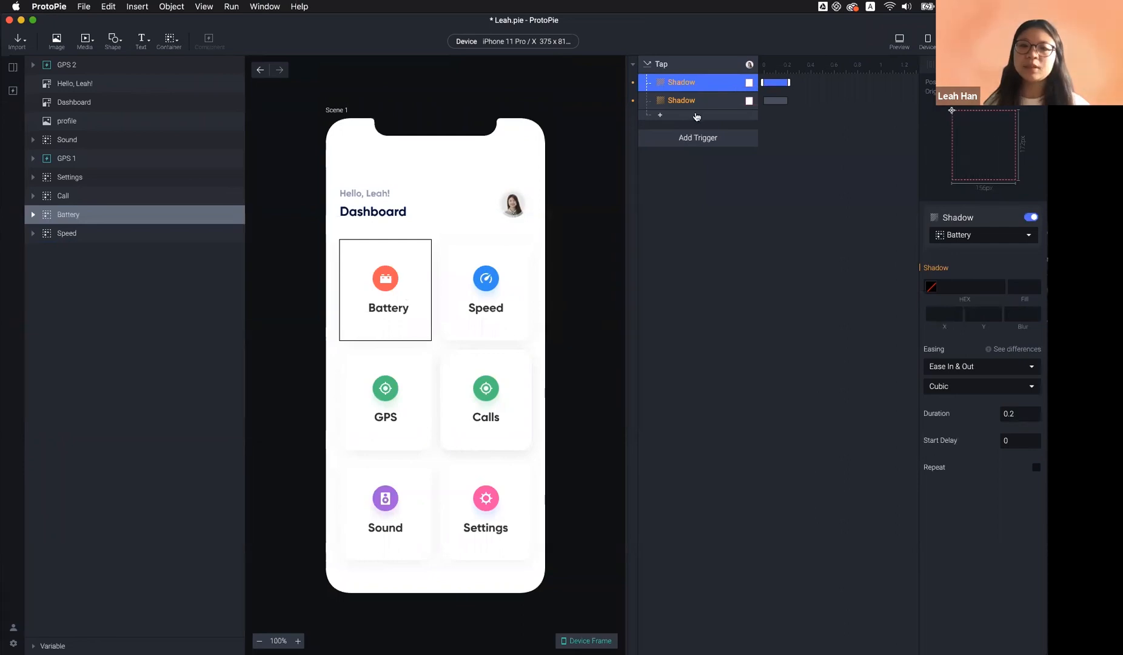
left_click(696, 115)
left_click(790, 203)
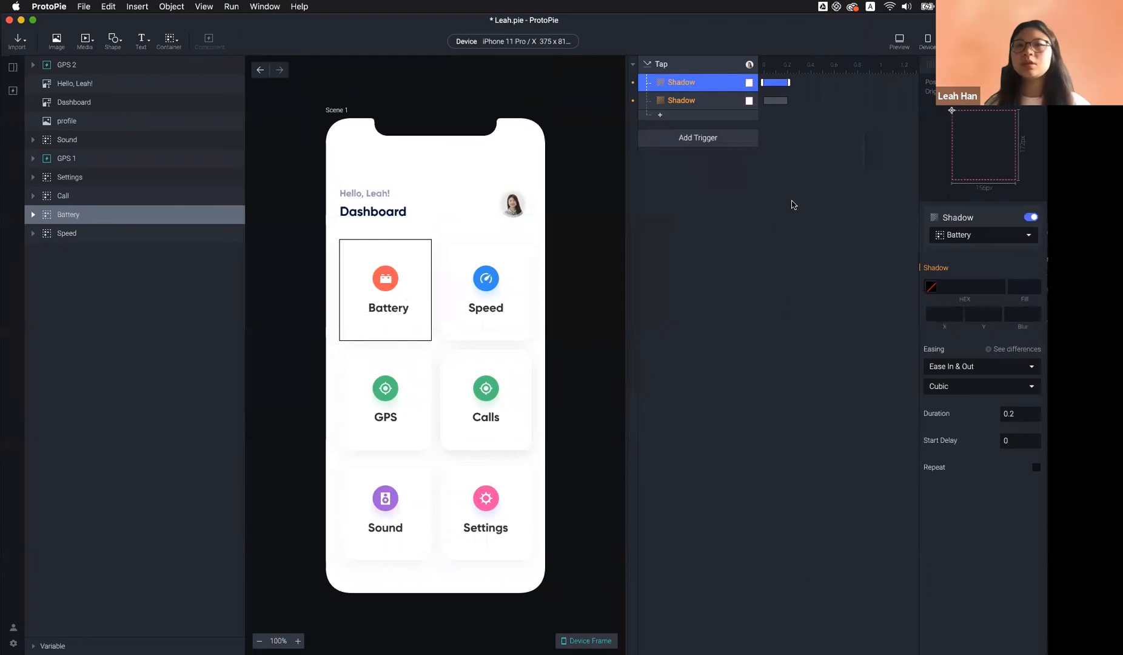
left_click(784, 219)
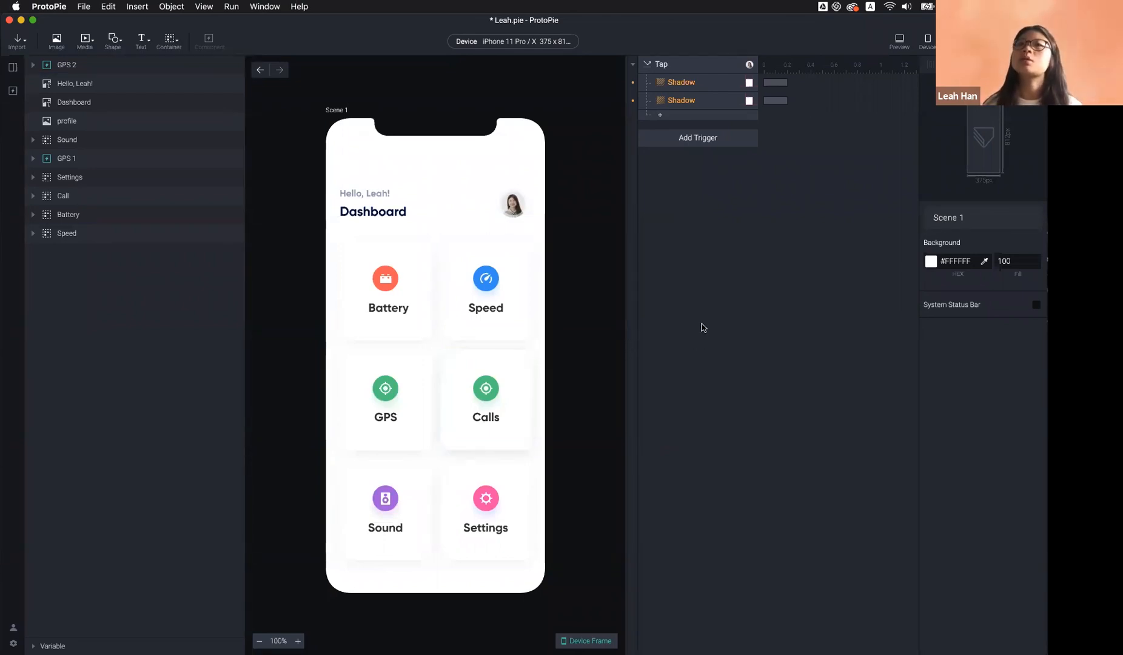
Check the Speed card, then select the Calls card
left_click(511, 301)
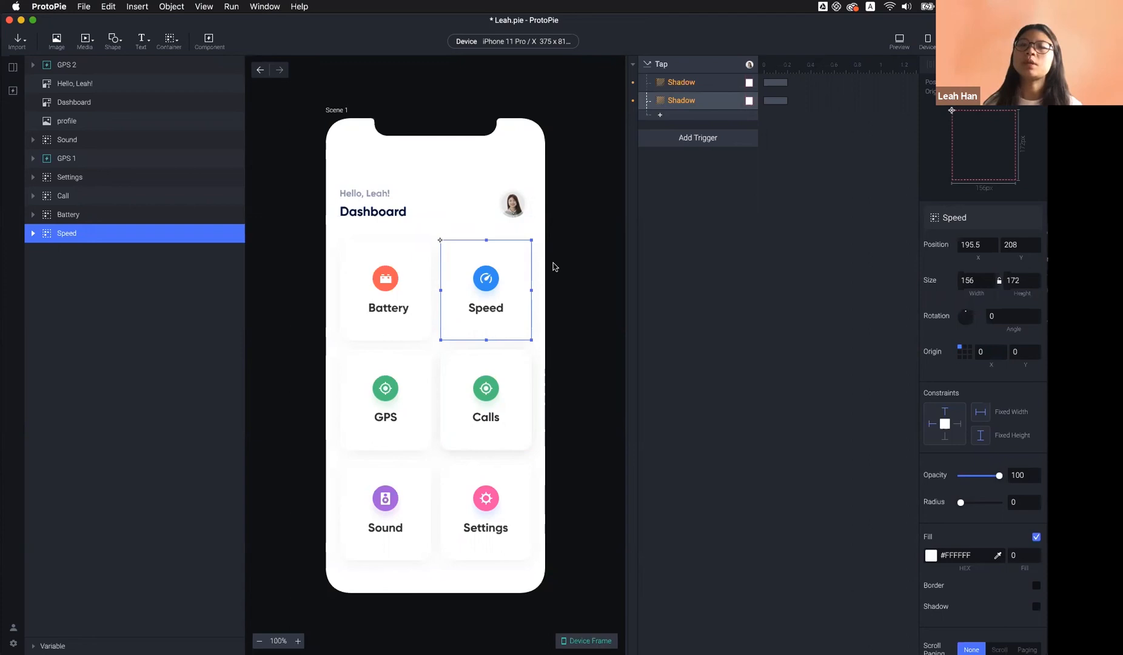
left_click(586, 367)
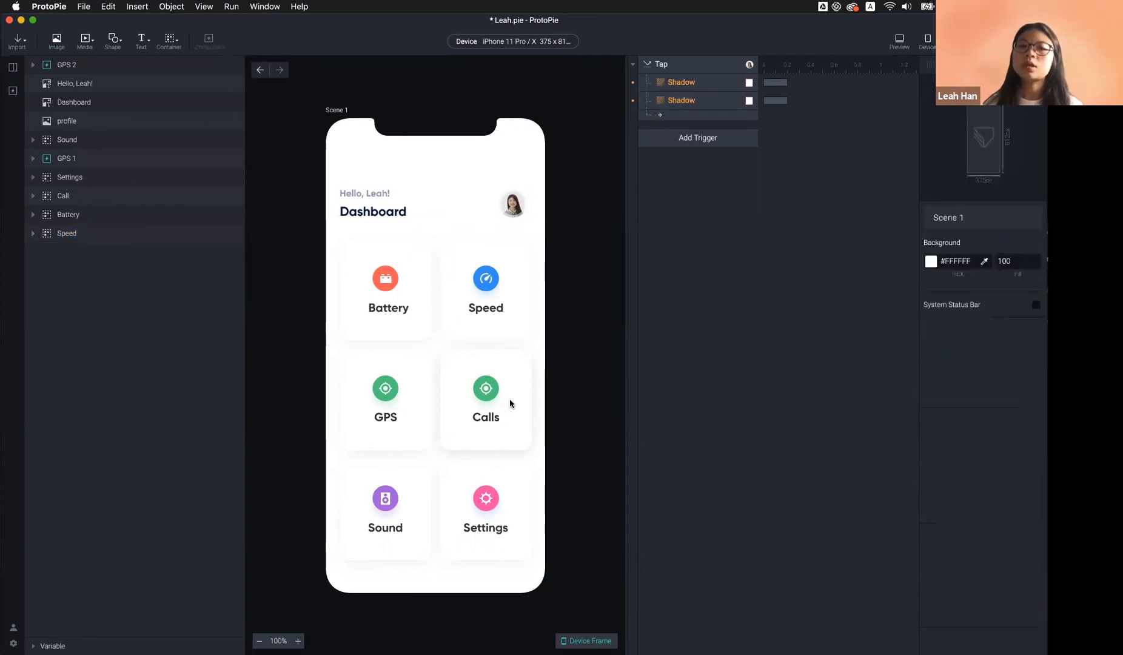
left_click(509, 402)
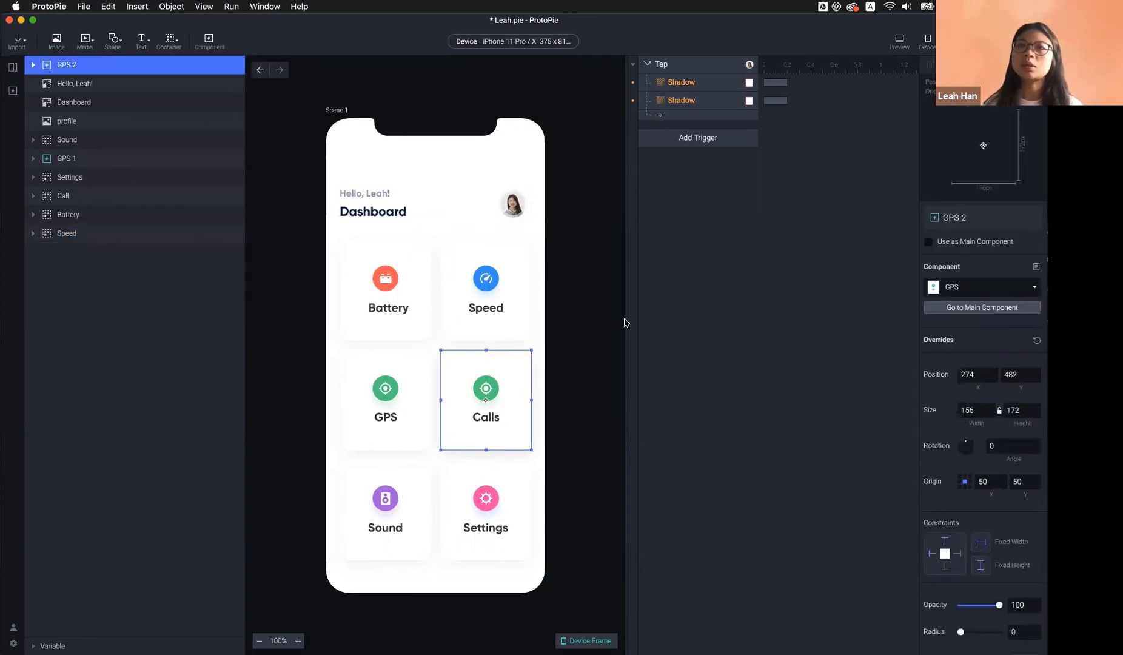
Give the Calls card a Tap trigger without adding any response
left_click(680, 139)
left_click(677, 171)
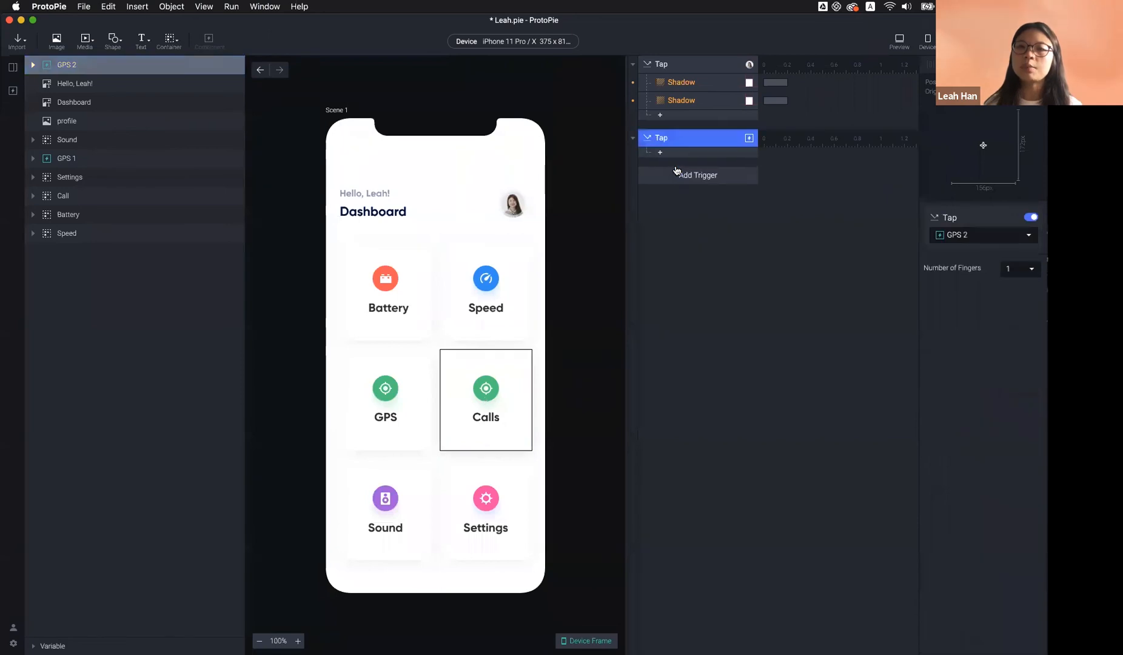
left_click(676, 152)
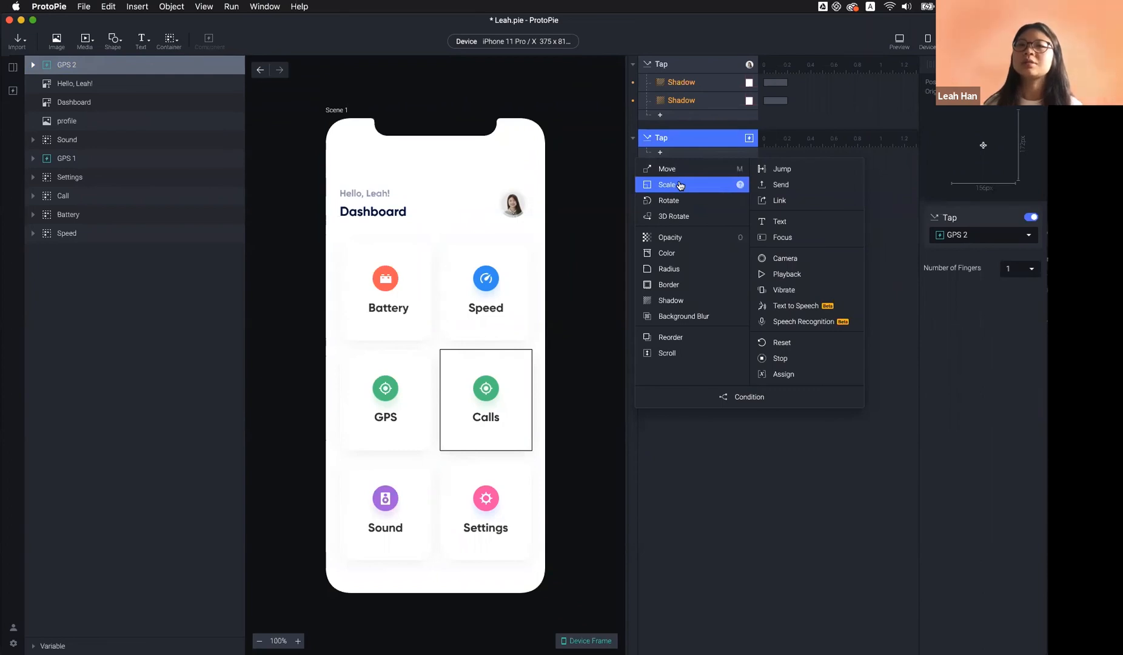
left_click(828, 146)
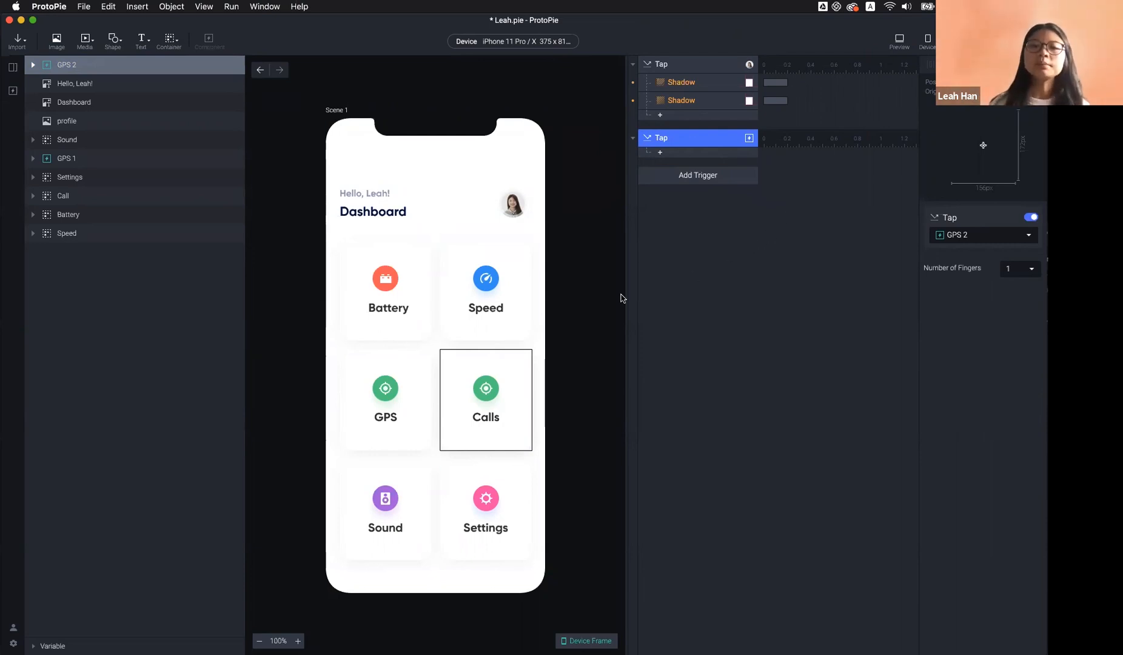
left_click(587, 298)
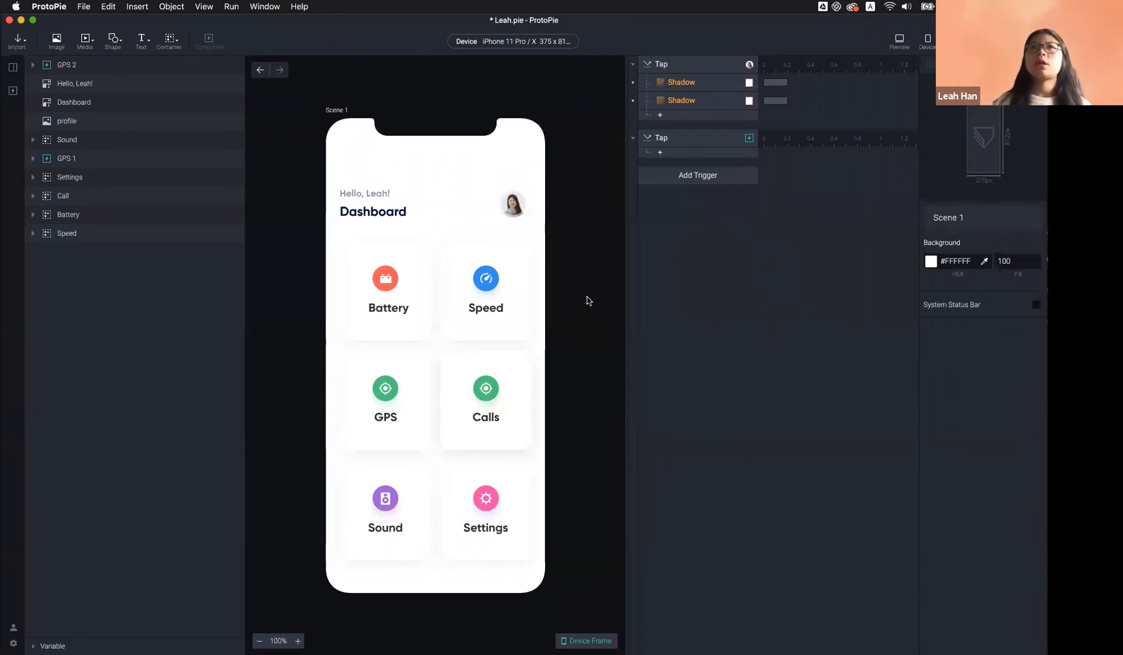
Glance at the ProtoPie Cloud desktop, return, and close the floating prototype preview
key("ctrl+Right")
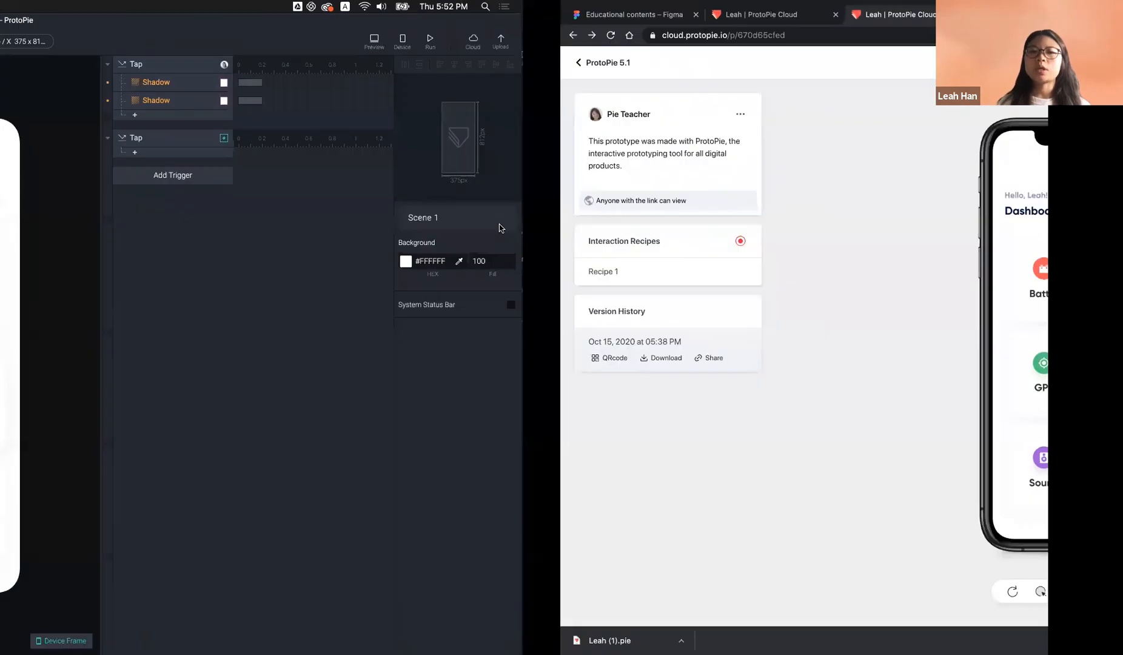
key("ctrl+Left")
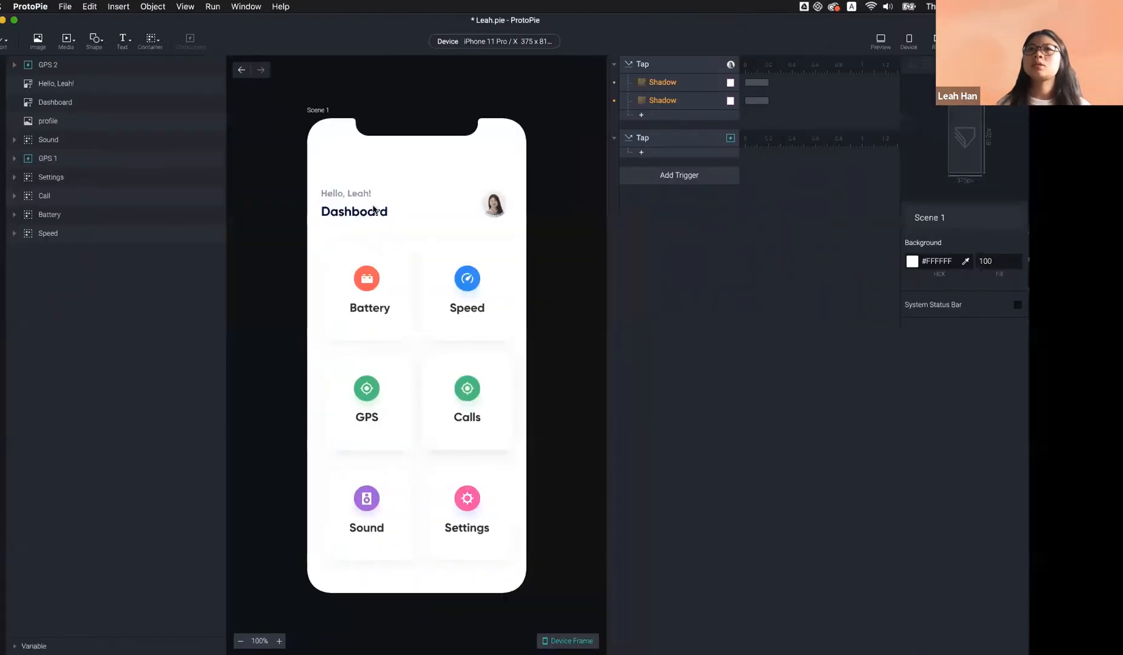
left_click(583, 141)
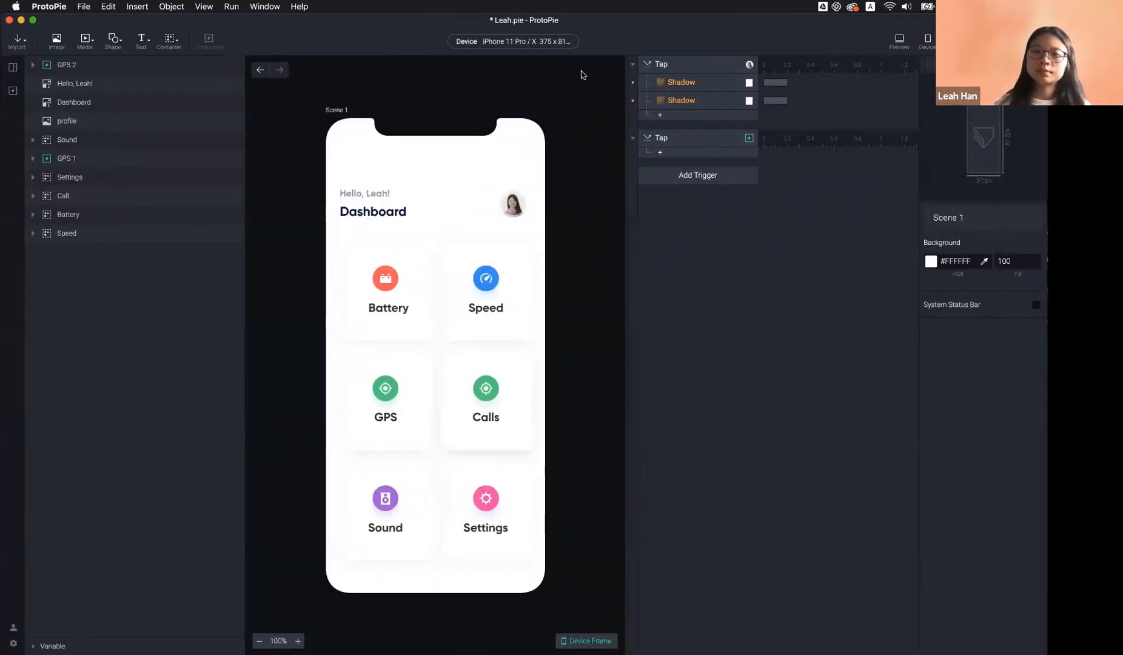
mouse_move(558, 646)
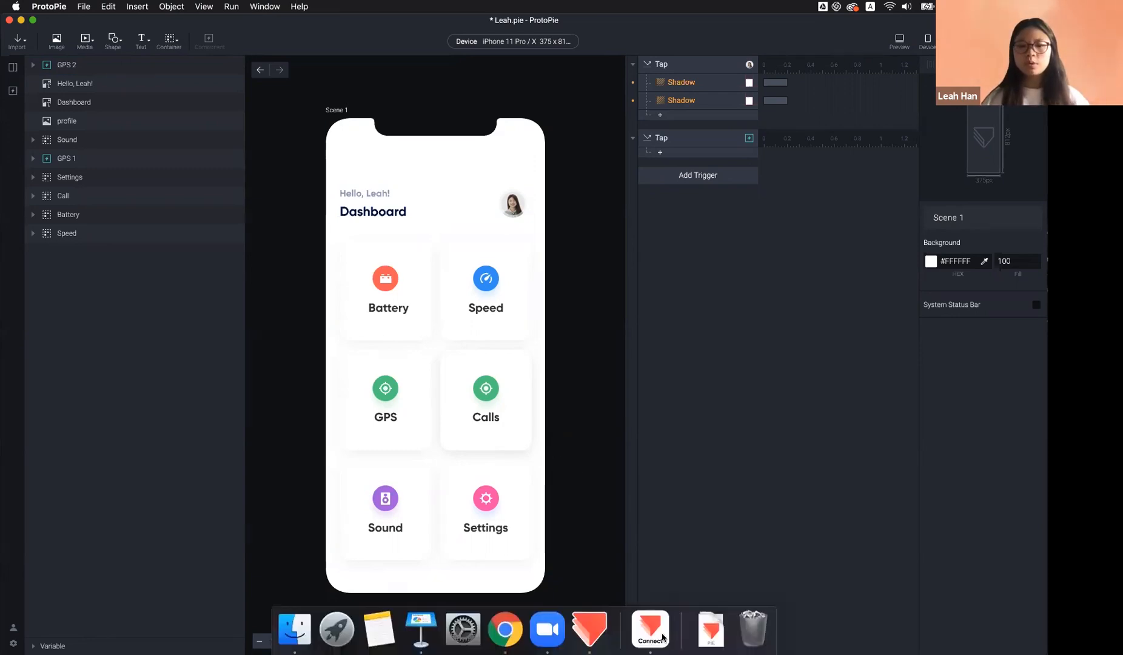
Launch ProtoPie Connect from the Dock
left_click(660, 637)
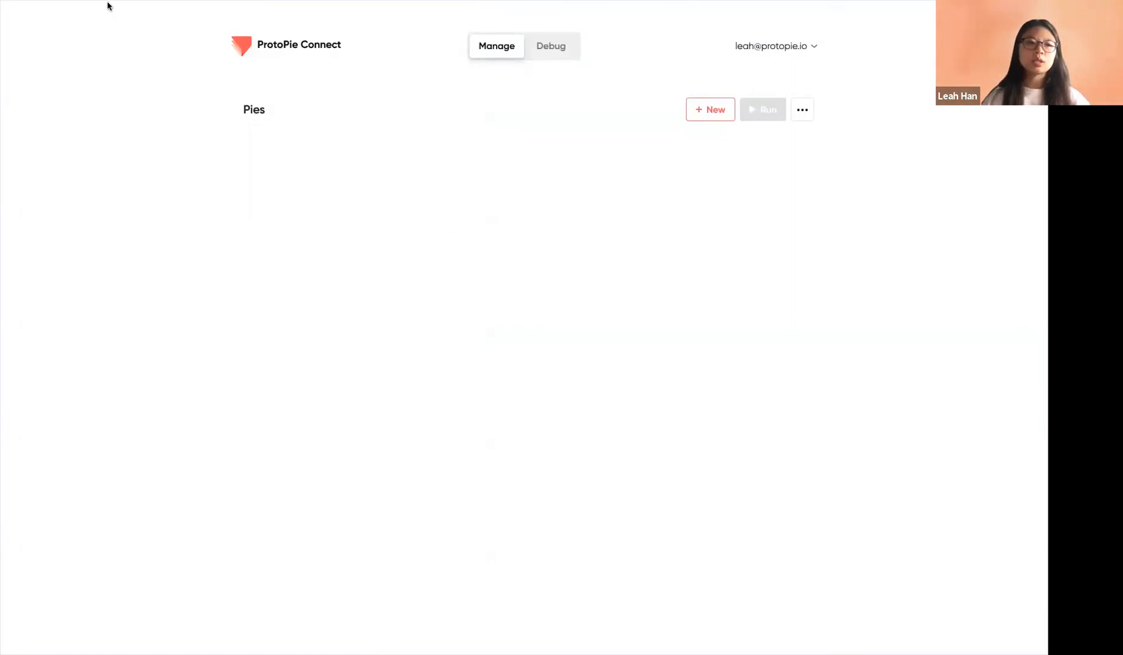
Exit full screen and resize ProtoPie Connect into a window centred over the editor
mouse_move(108, 6)
left_click(33, 20)
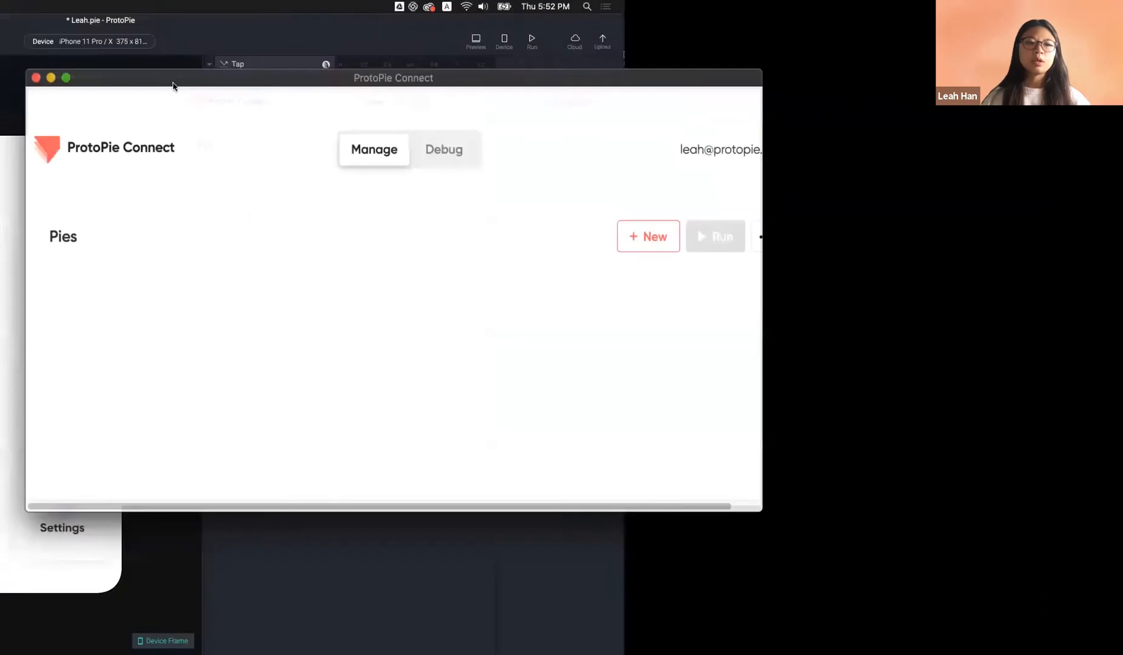
left_click_drag(615, 437, 786, 533)
left_click_drag(617, 118, 716, 36)
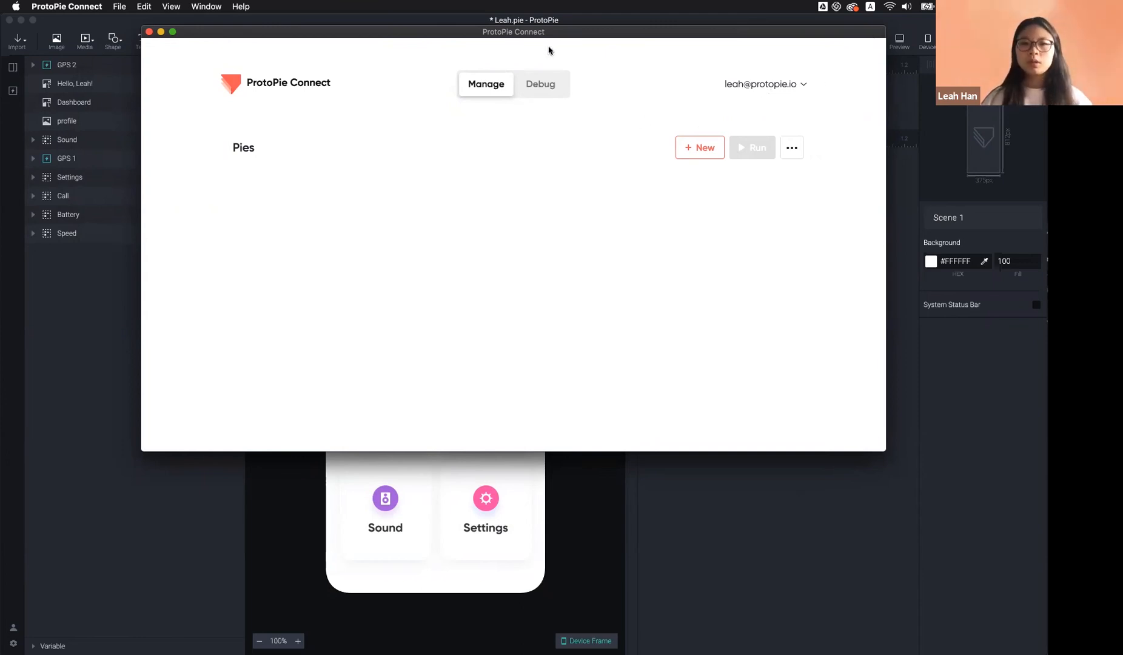
left_click_drag(566, 34, 504, 87)
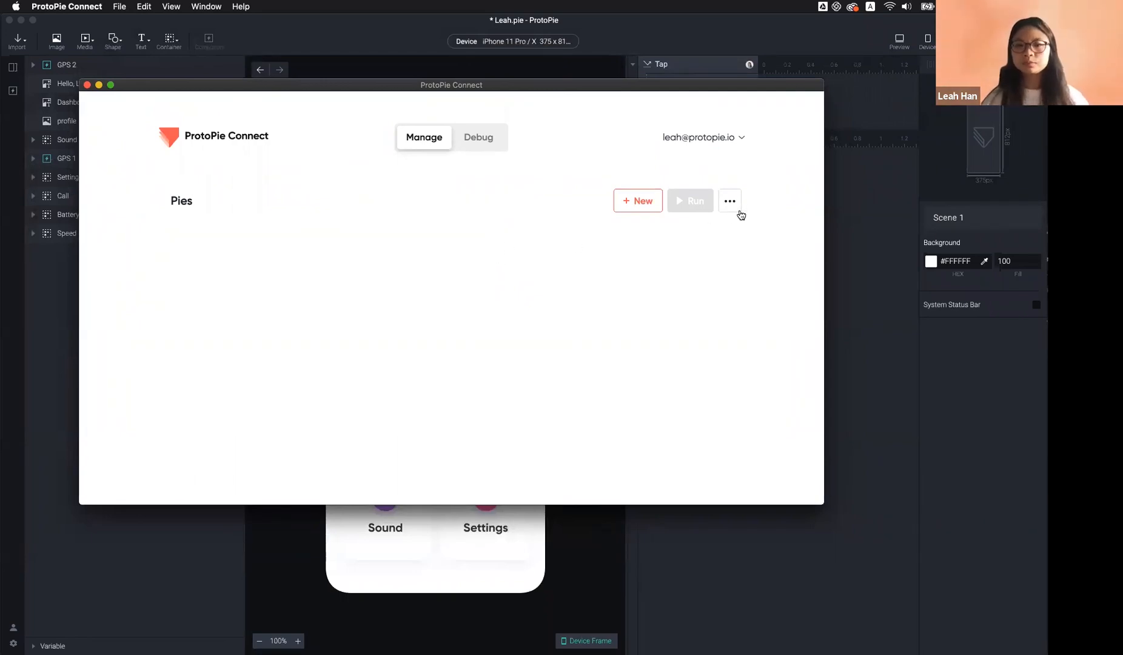
Import washing-machine-phone.pie and washing-machine.pie, then open both with View All
left_click(649, 209)
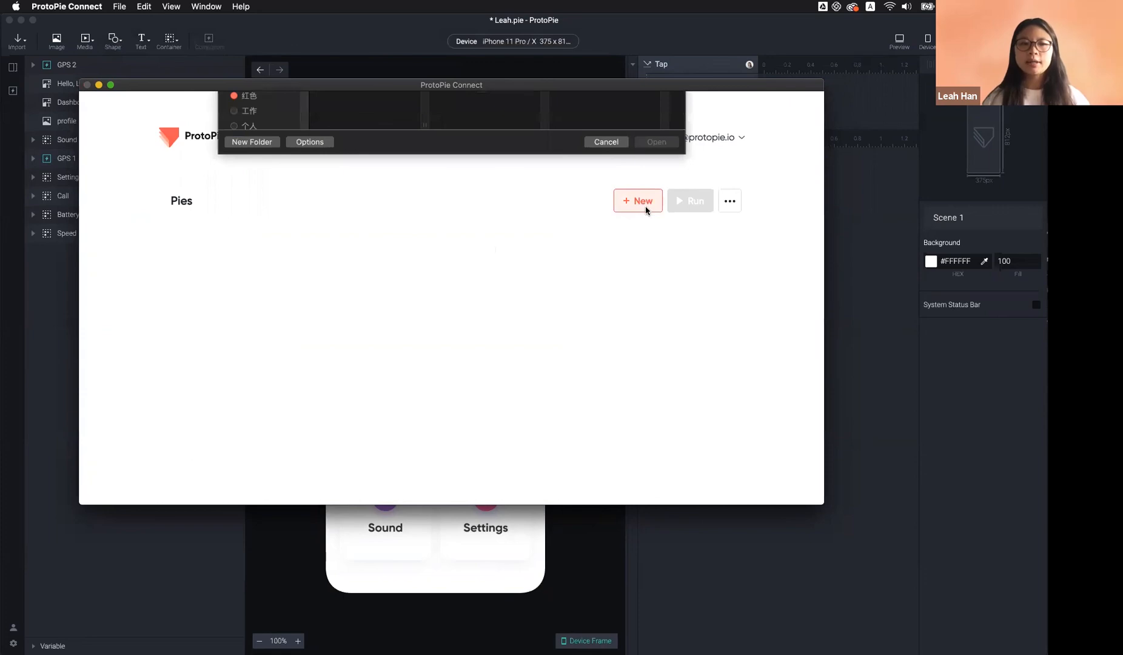
left_click(383, 202)
left_click(382, 210, "shift")
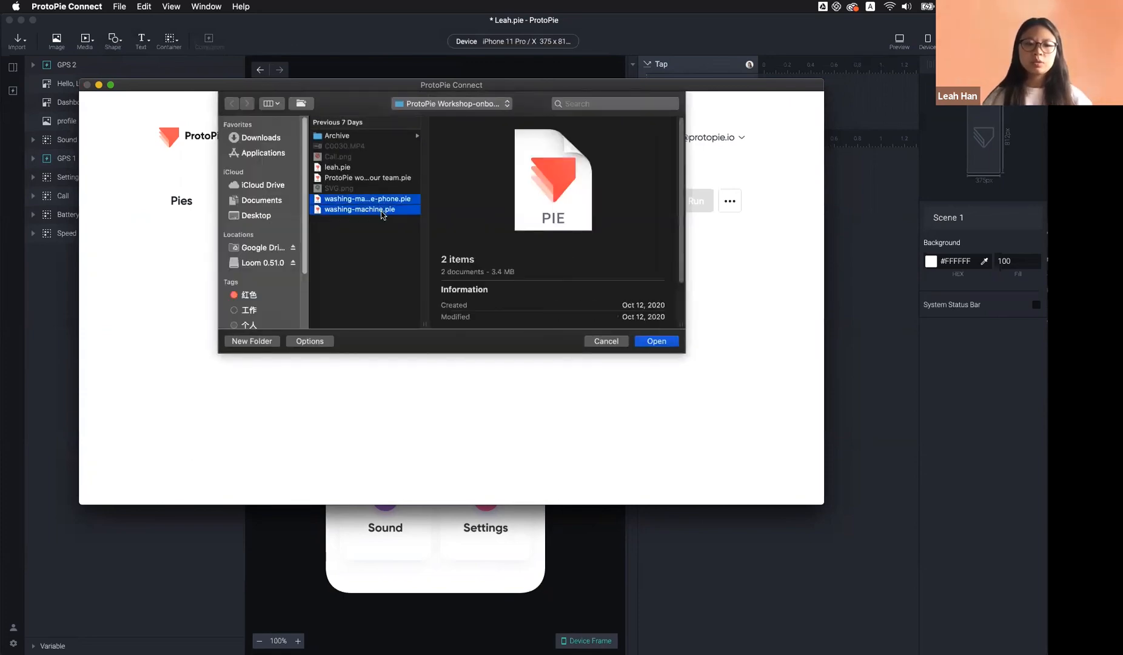
key("Return")
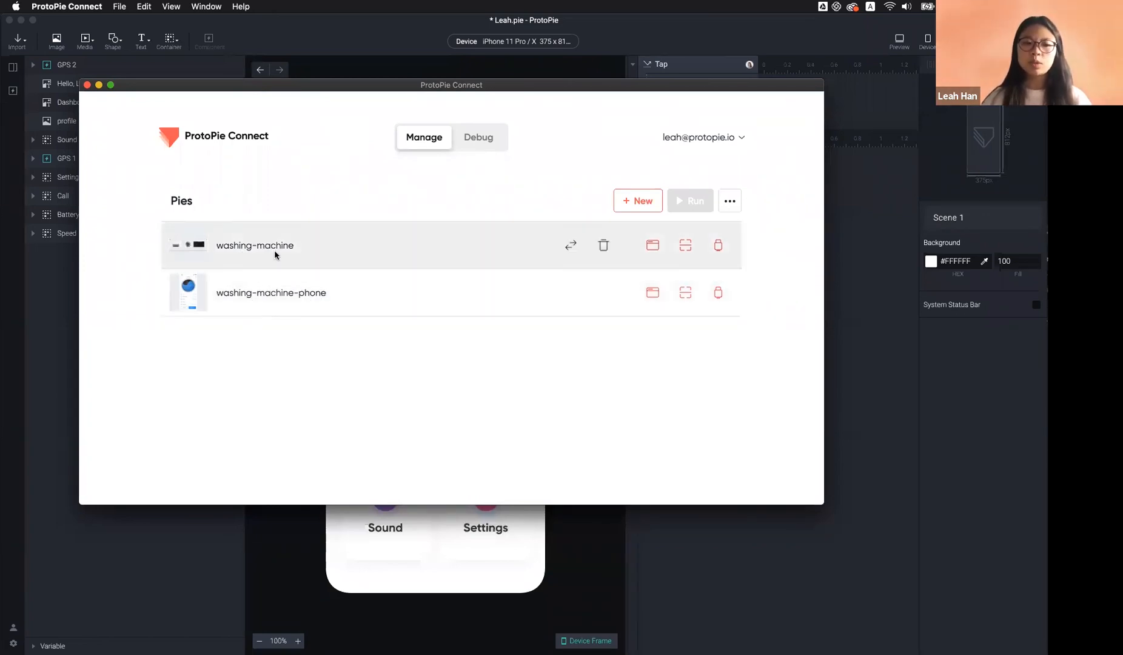
left_click(731, 203)
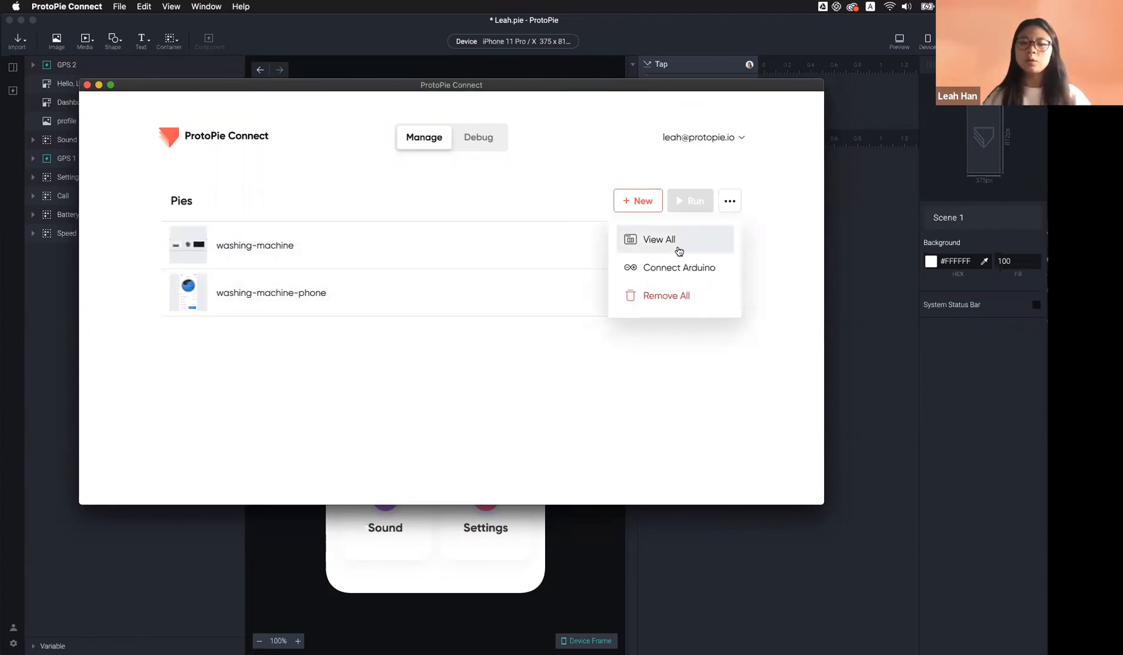
left_click(678, 242)
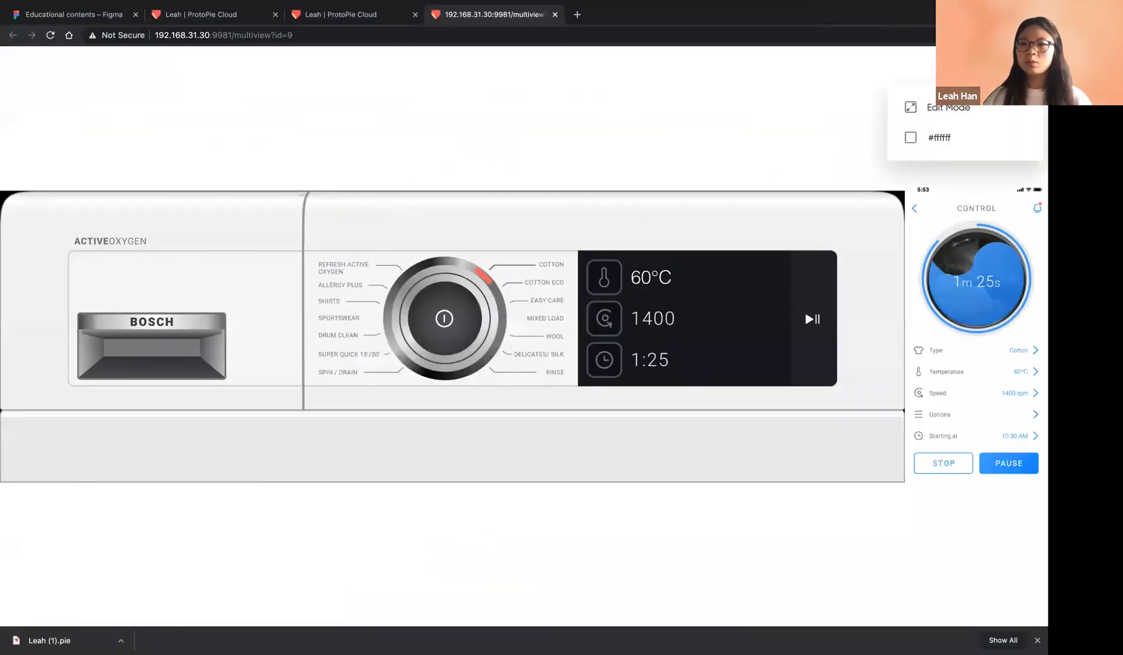
In Edit Mode, shrink the washing-machine panel and stack the phone panel beneath it
left_click(976, 108)
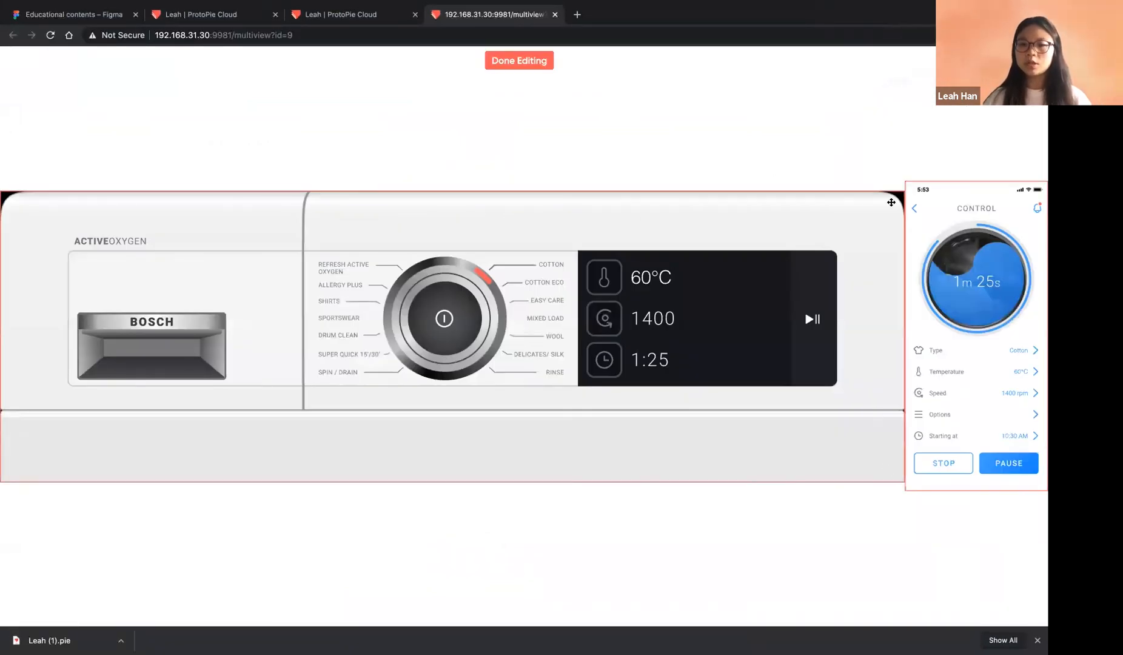
left_click_drag(865, 215, 705, 145)
left_click_drag(1042, 219, 479, 313)
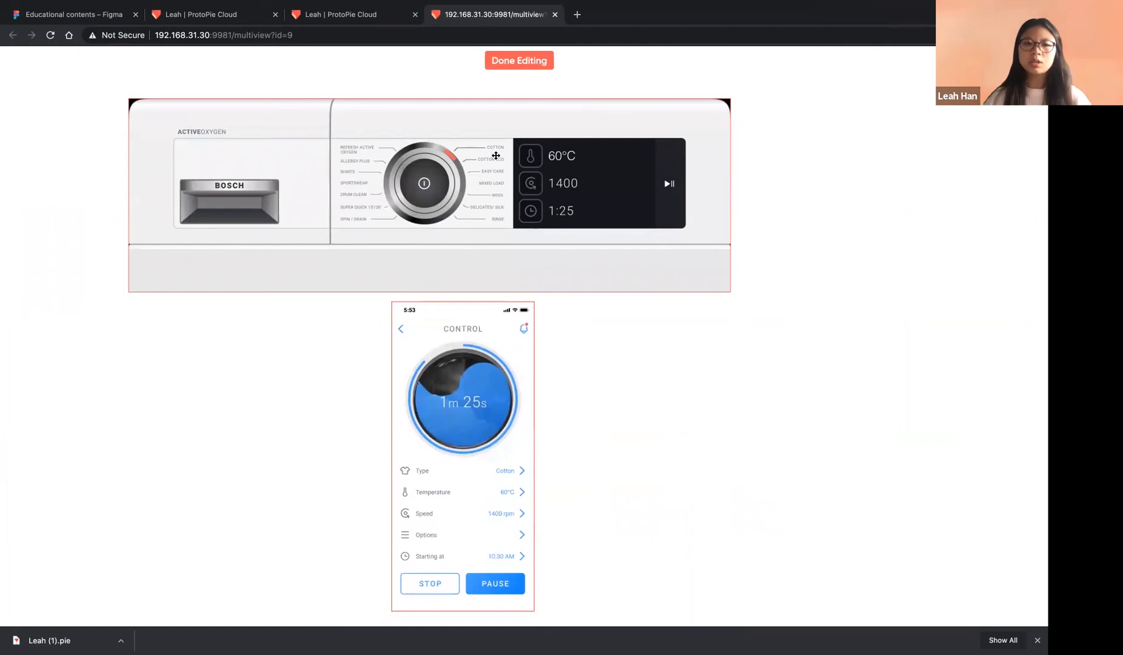
left_click(531, 63)
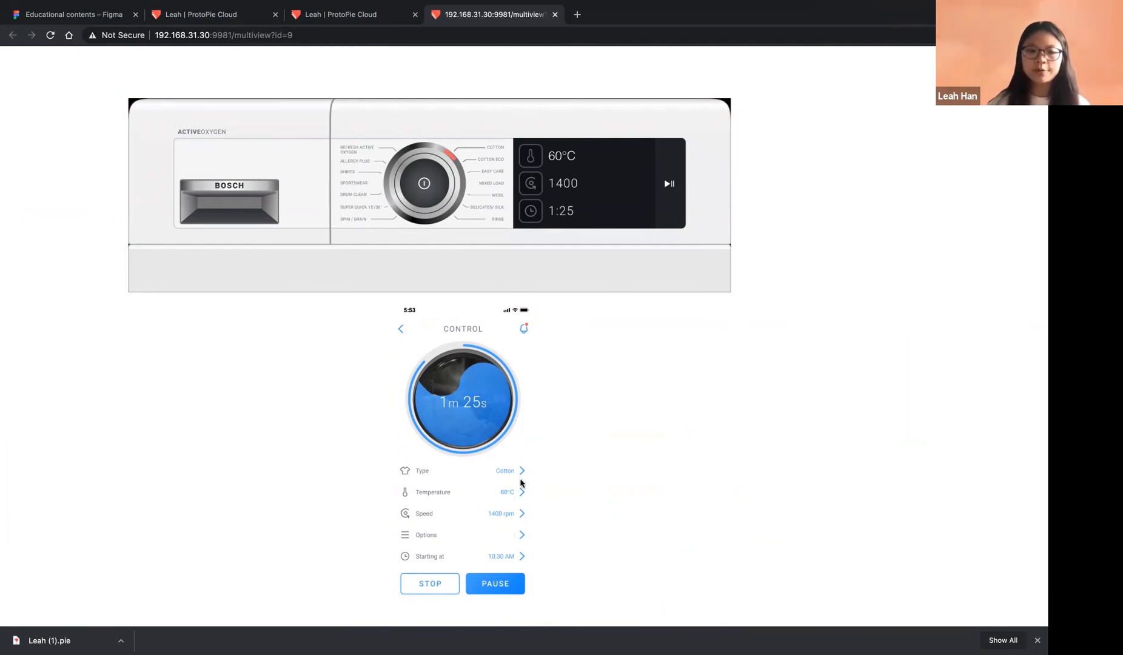
Drag the phone pie's temperature up and down, with the washing machine following along
left_click(513, 494)
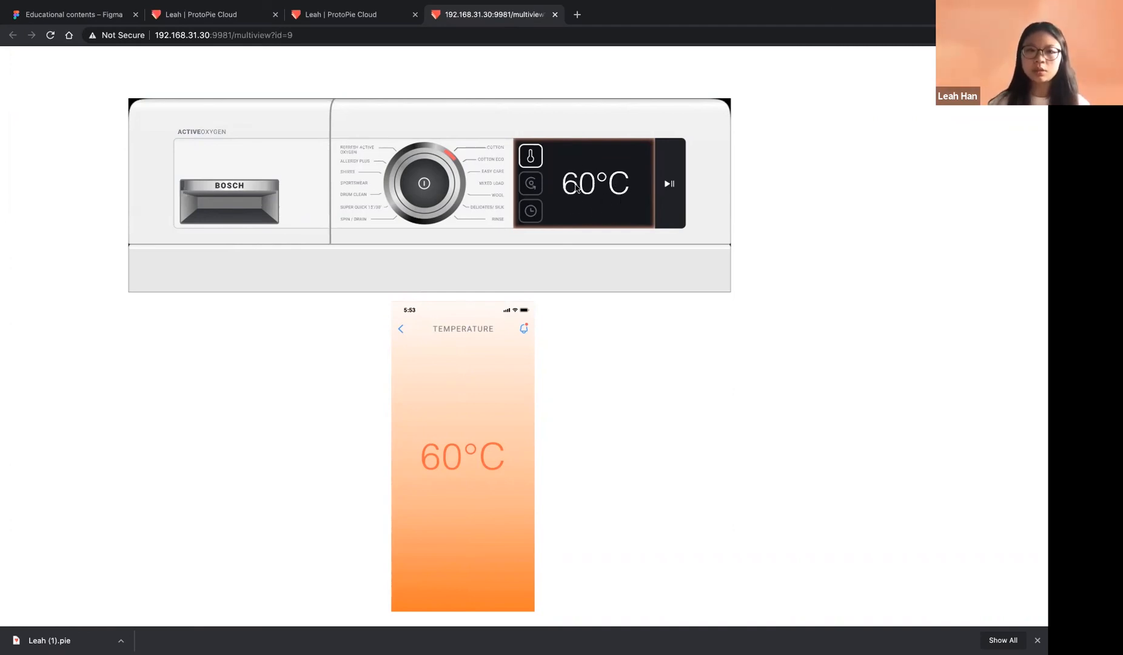
mouse_move(462, 499)
left_mouse_down()
mouse_move(456, 439)
mouse_move(456, 517)
left_mouse_up()
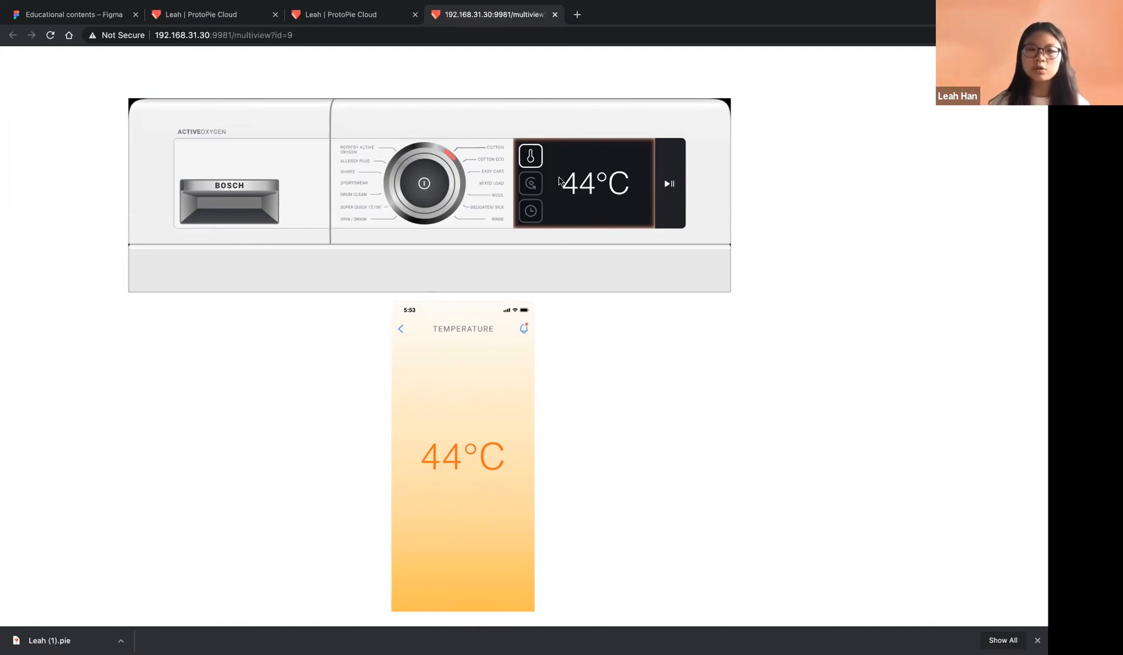
left_click_drag(499, 478, 463, 519)
left_click(401, 330)
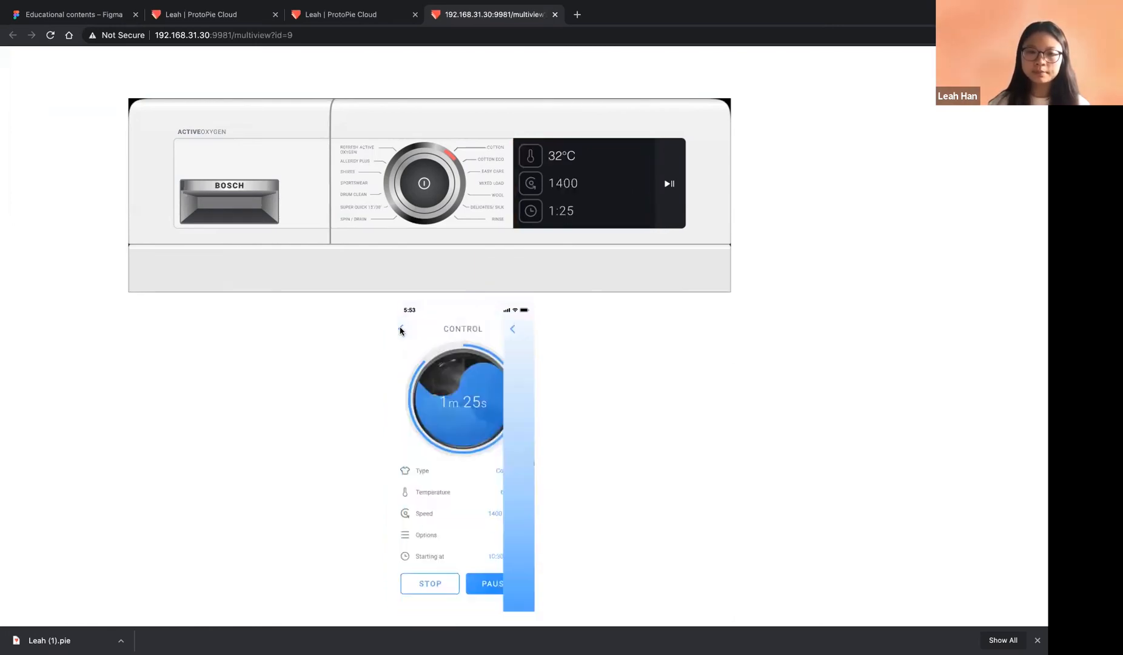
Set the wash temperature to 36°C on the phone, then return to ProtoPie Connect
left_click(512, 493)
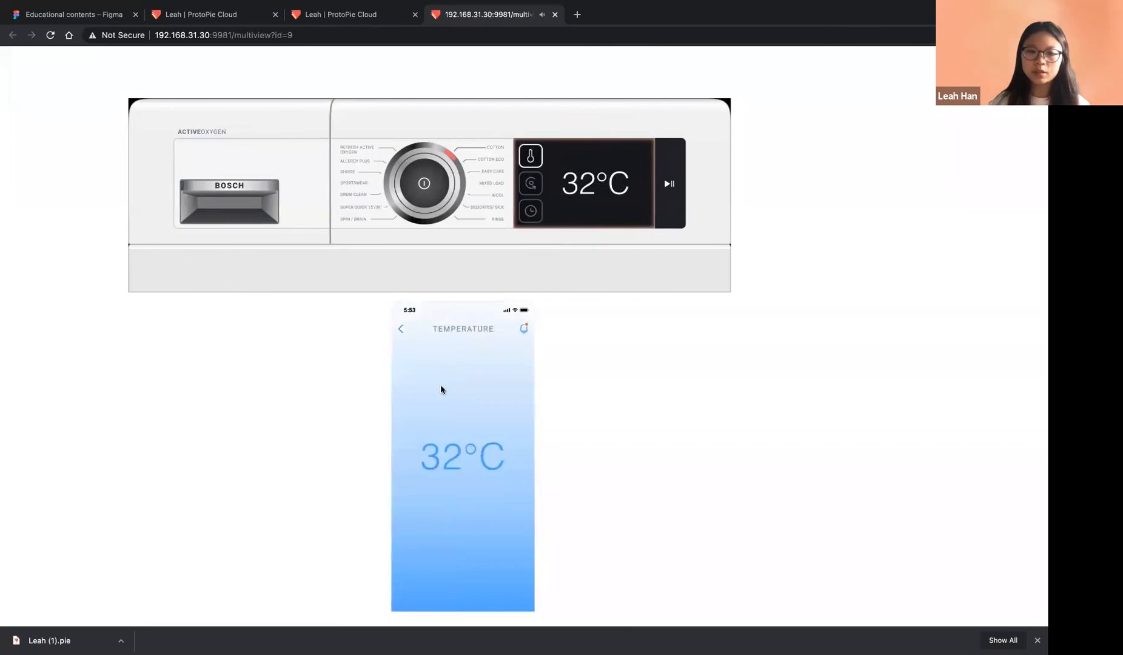
left_click_drag(464, 453, 413, 345)
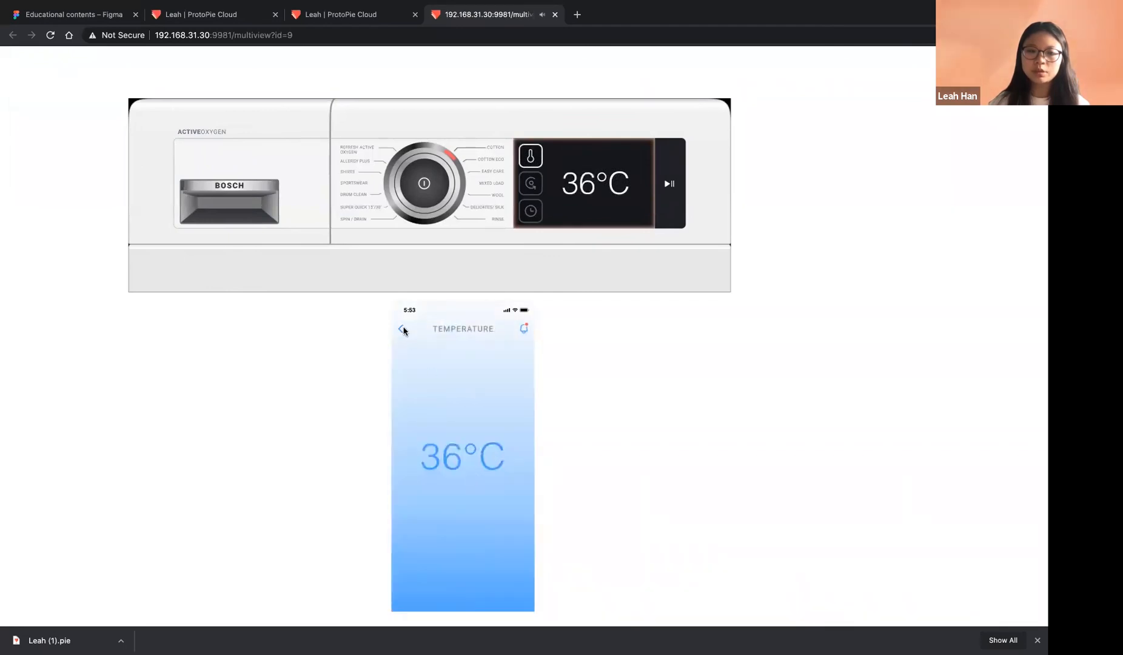
left_click(401, 329)
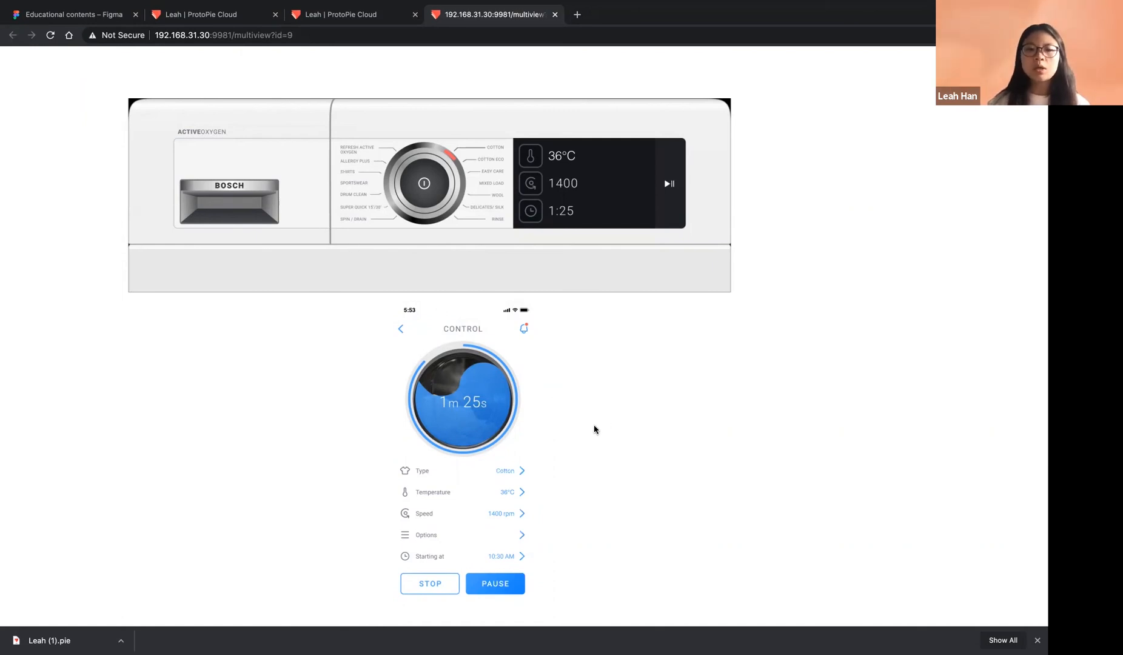
key("ctrl+Left")
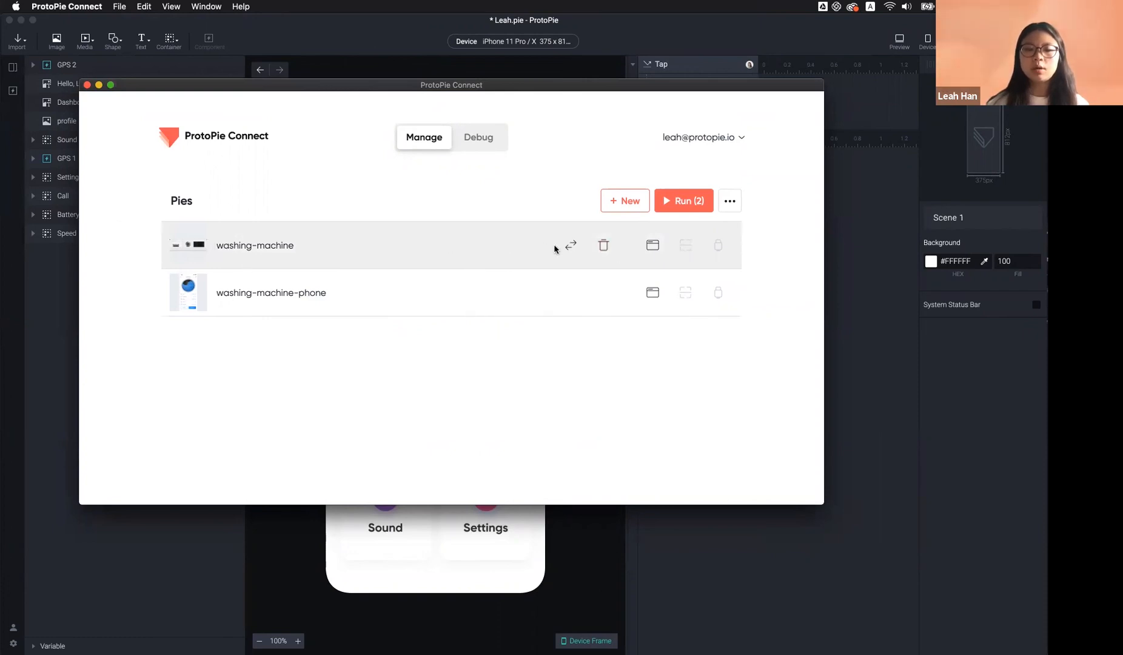
Run the washing-machine pie alone in a browser tab, check its web address, and return to Connect
left_click(654, 247)
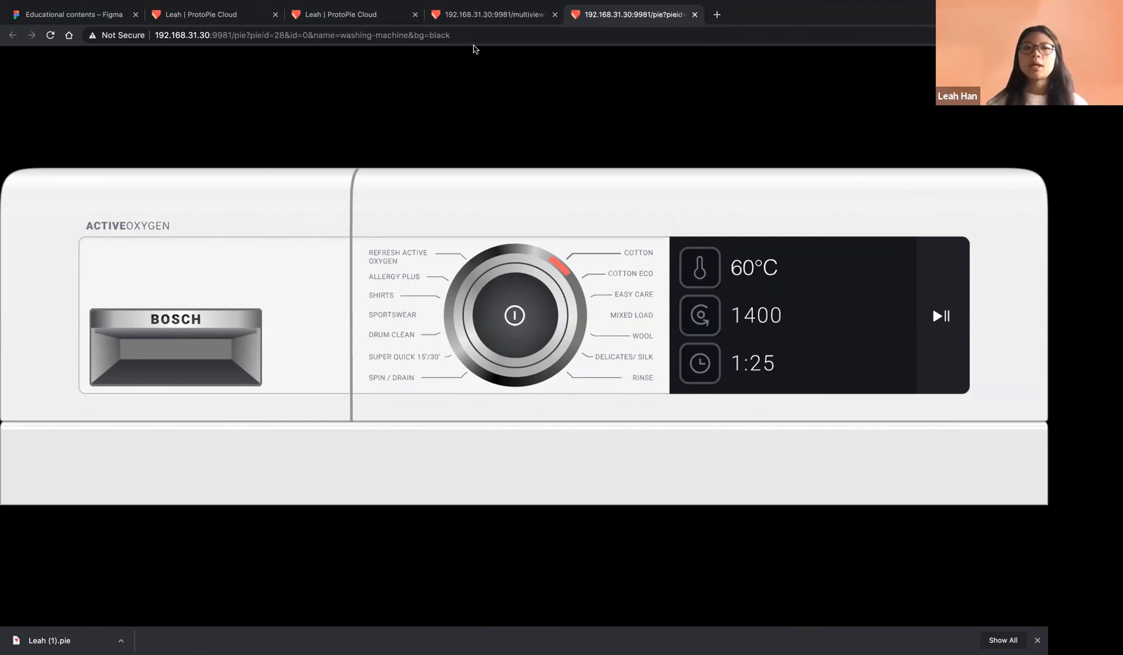
left_click(467, 35)
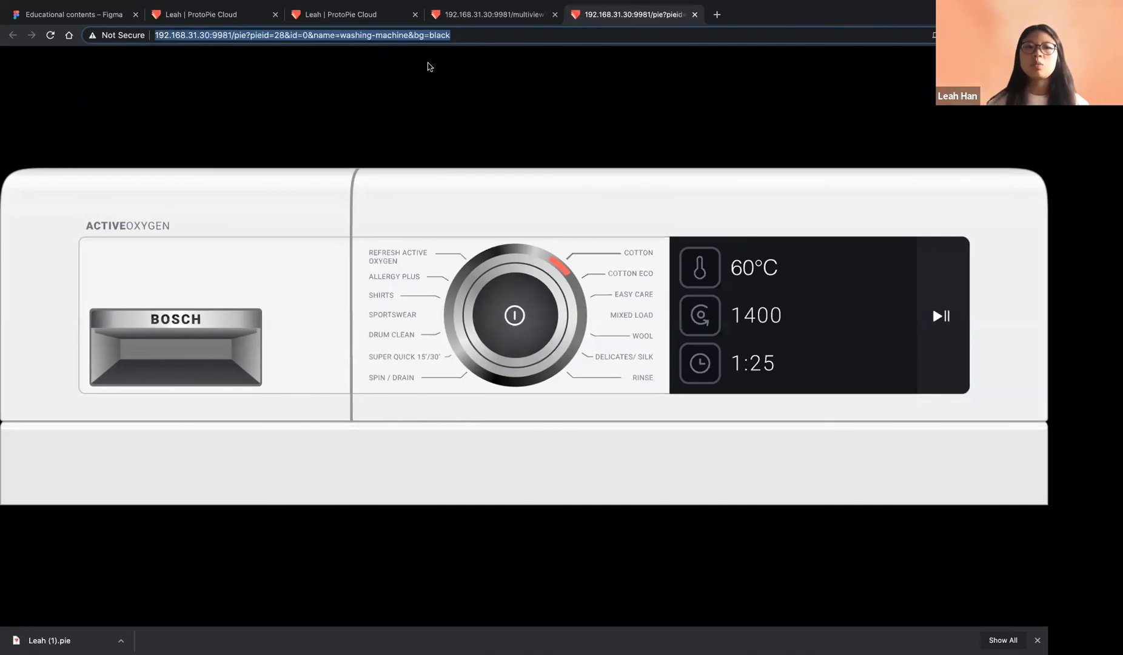
left_click(398, 188)
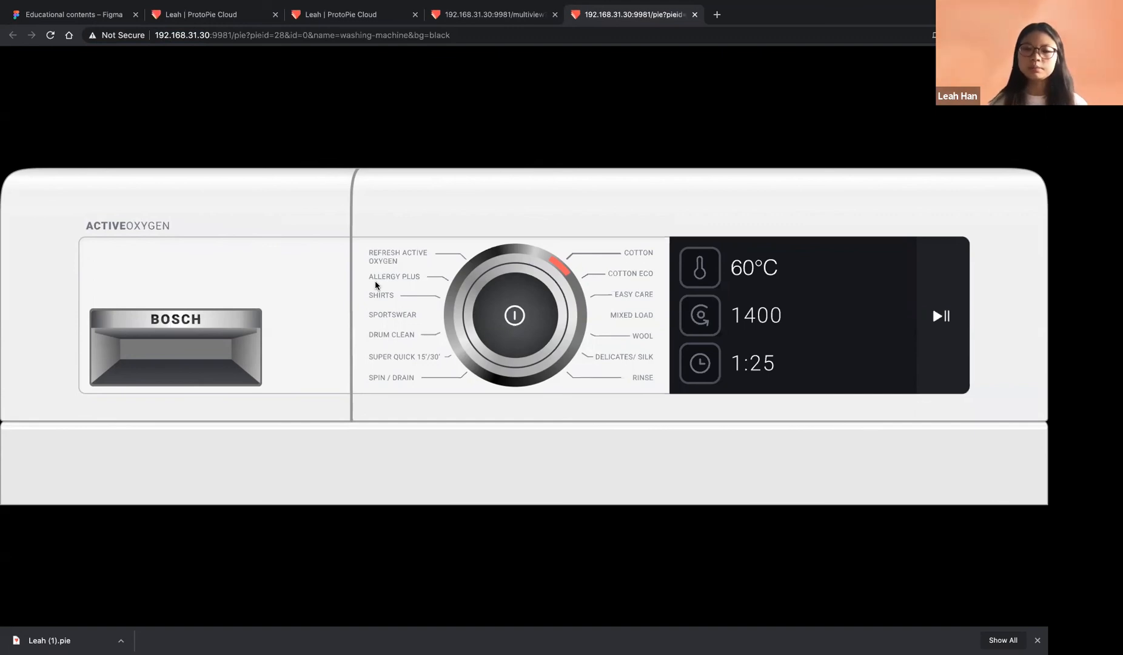
key("ctrl+Left")
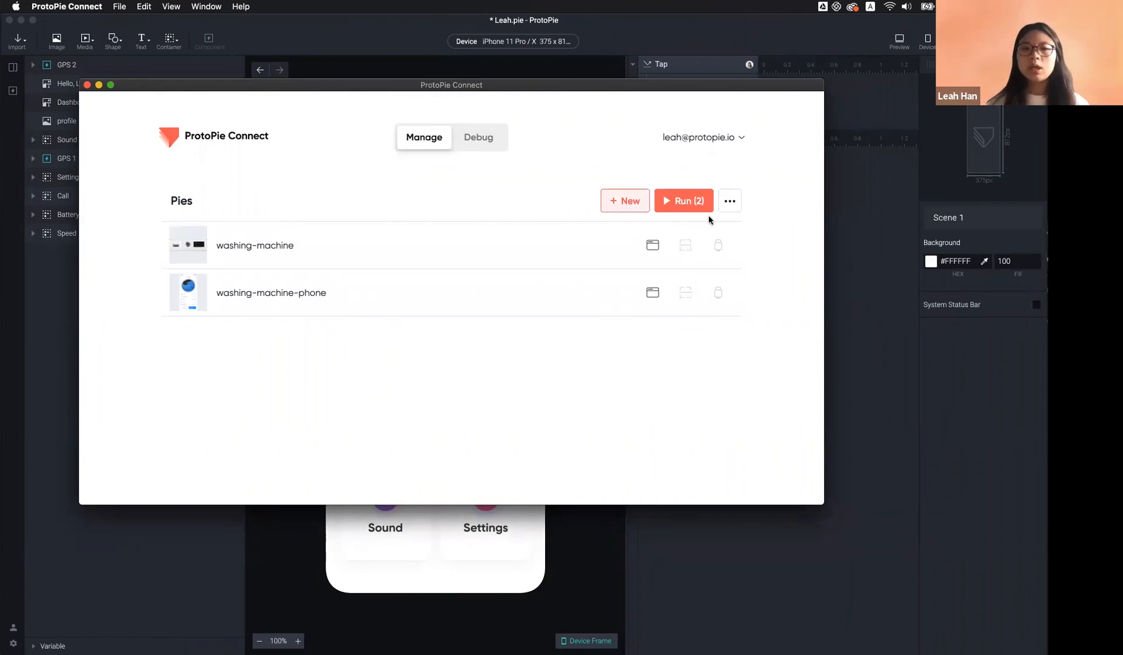
Move the Connect window up-left and view the View All / Connect Arduino / Remove All options
left_click_drag(688, 88, 642, 39)
left_click(684, 151)
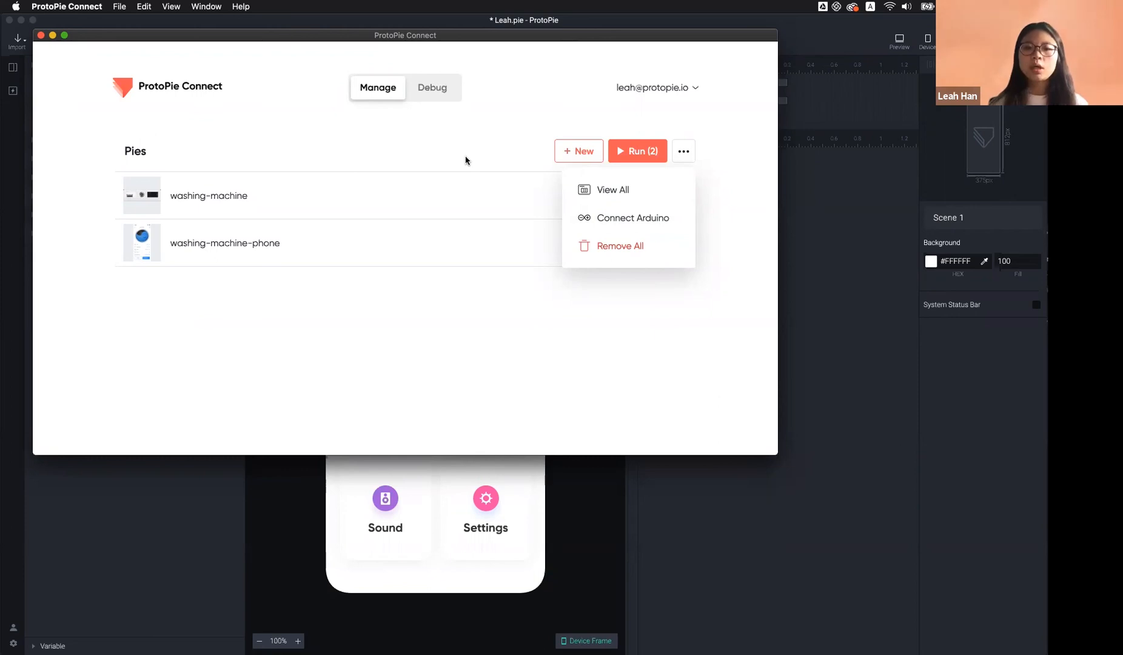
left_click(484, 291)
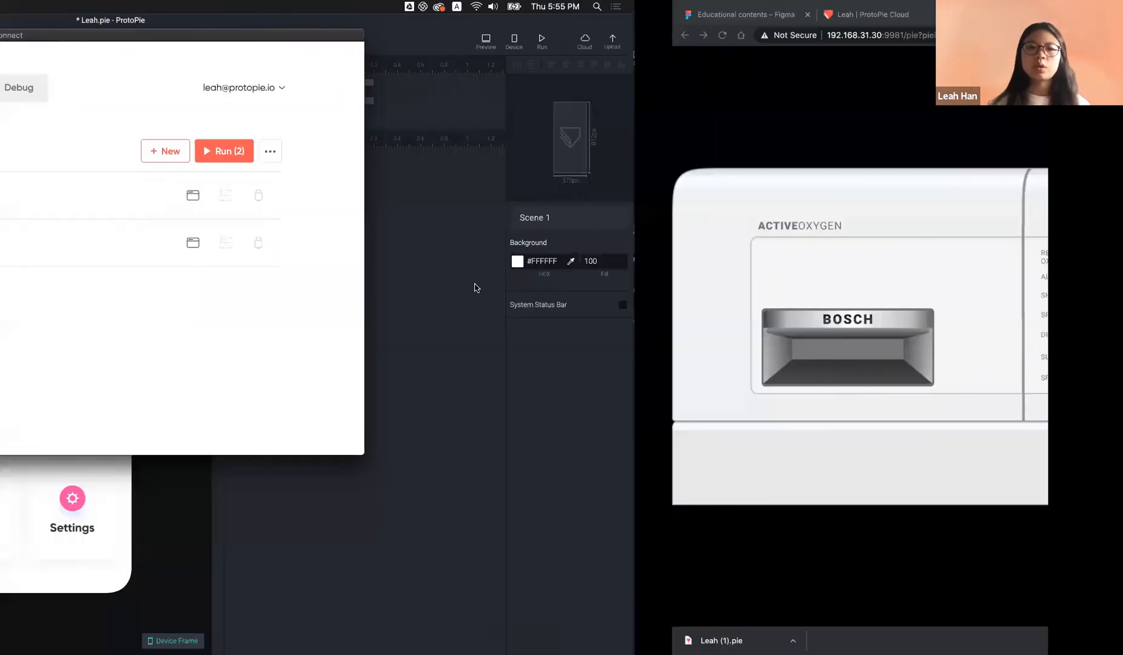
Load protopie.io in Chrome and open its Solutions page
left_click(660, 38)
type("p")
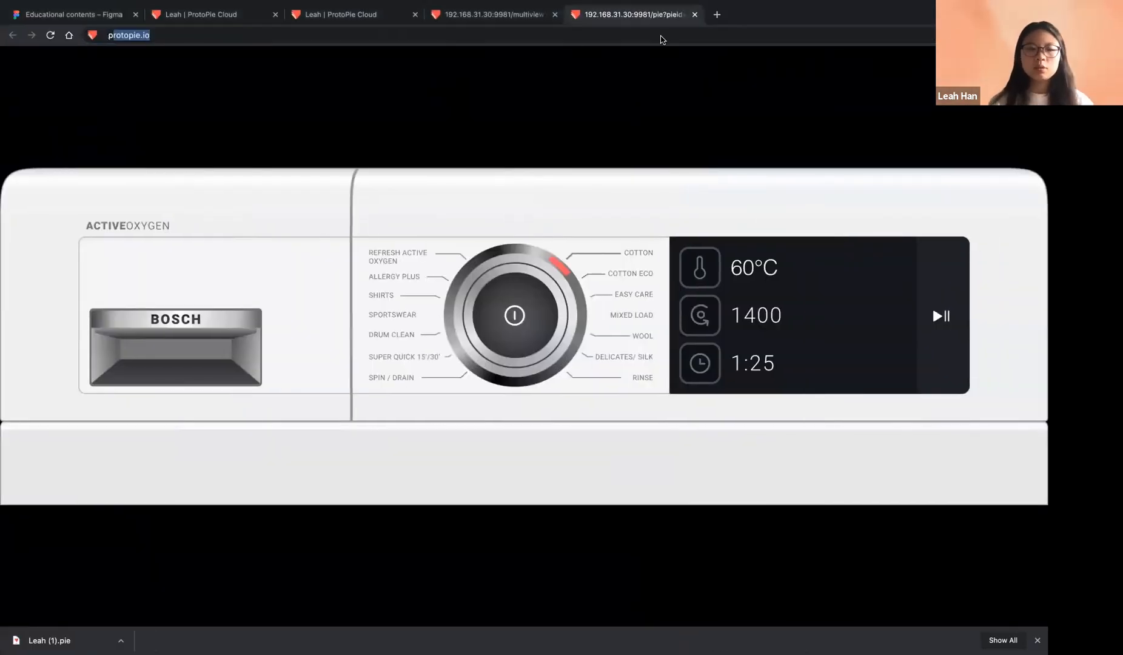
type("rotop")
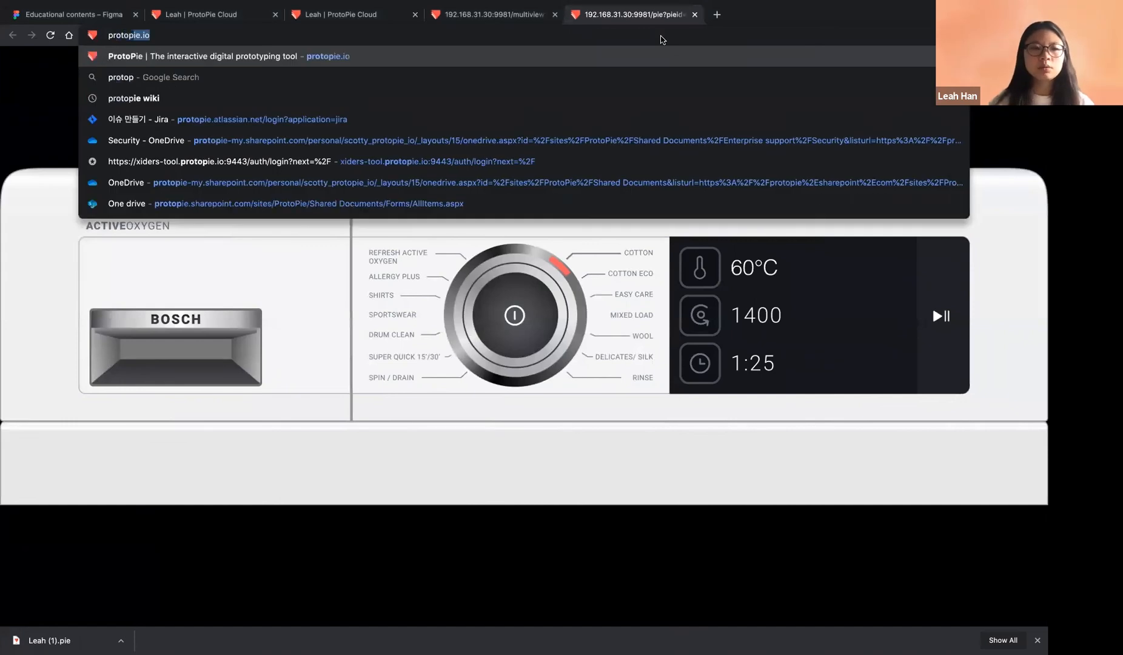
type("ie.i")
key("Return")
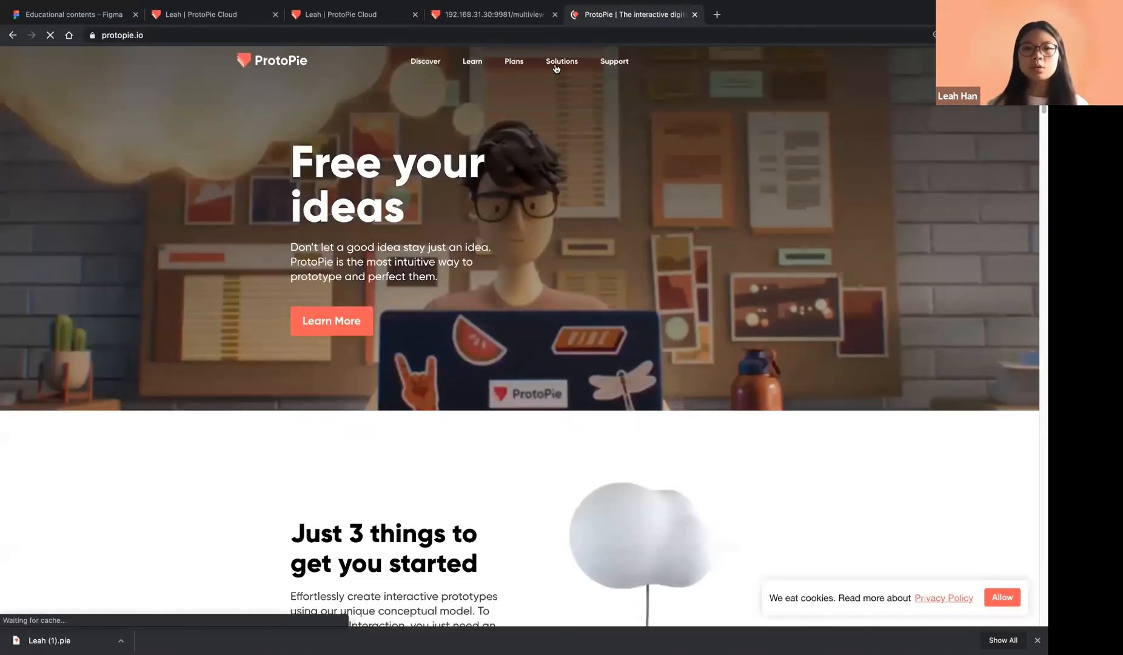
left_click(555, 63)
scroll(580, 341, "down", 4)
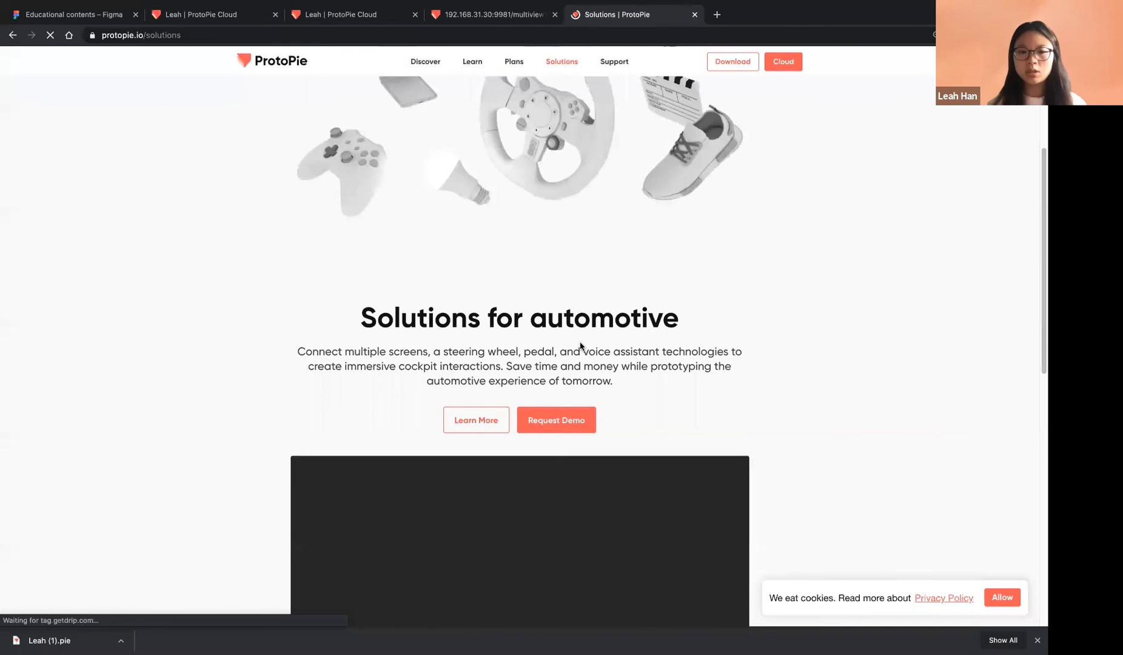
scroll(581, 349, "down", 5)
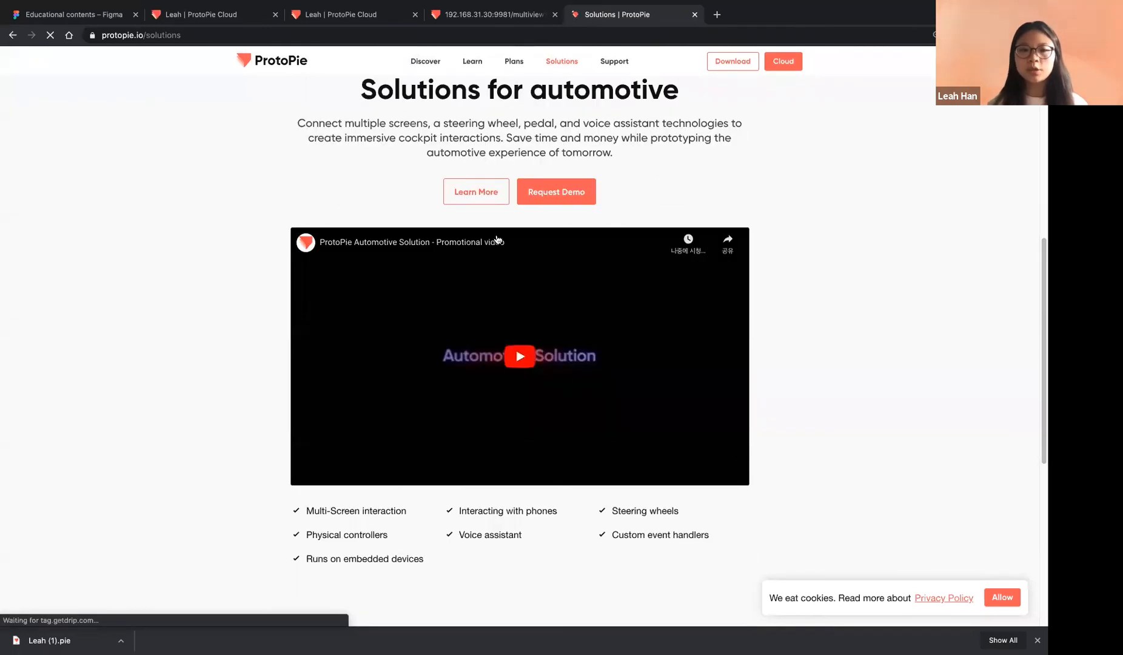
Read the automotive solutions page to its closing section, then return to ProtoPie Connect
left_click(474, 193)
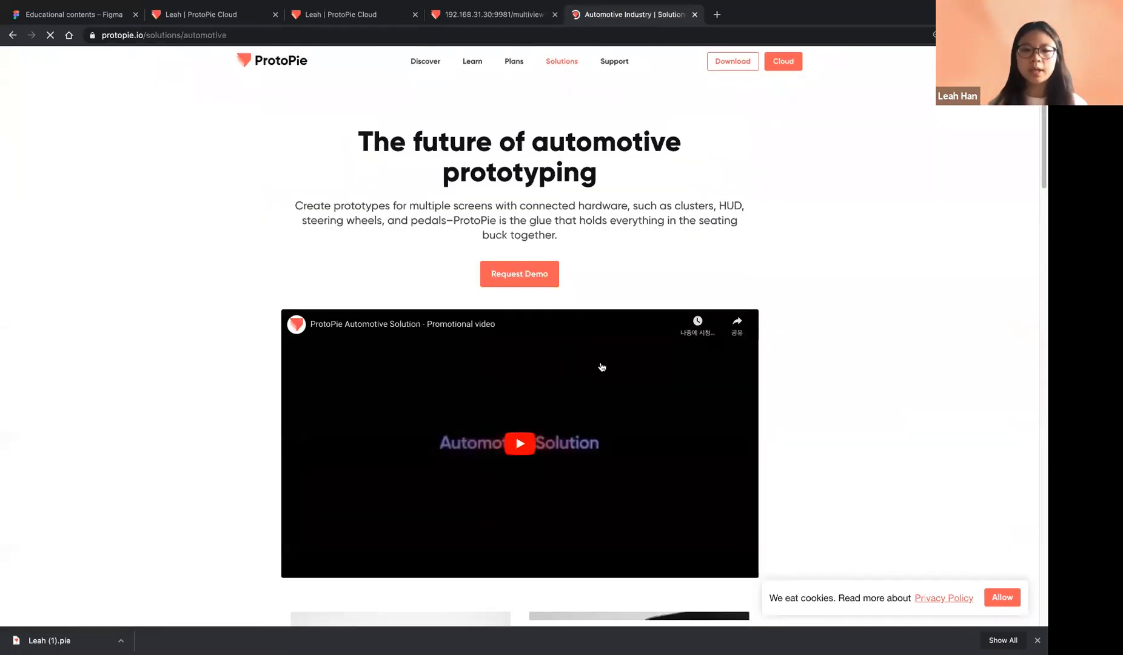
scroll(602, 367, "down", 10)
scroll(459, 269, "up", 4)
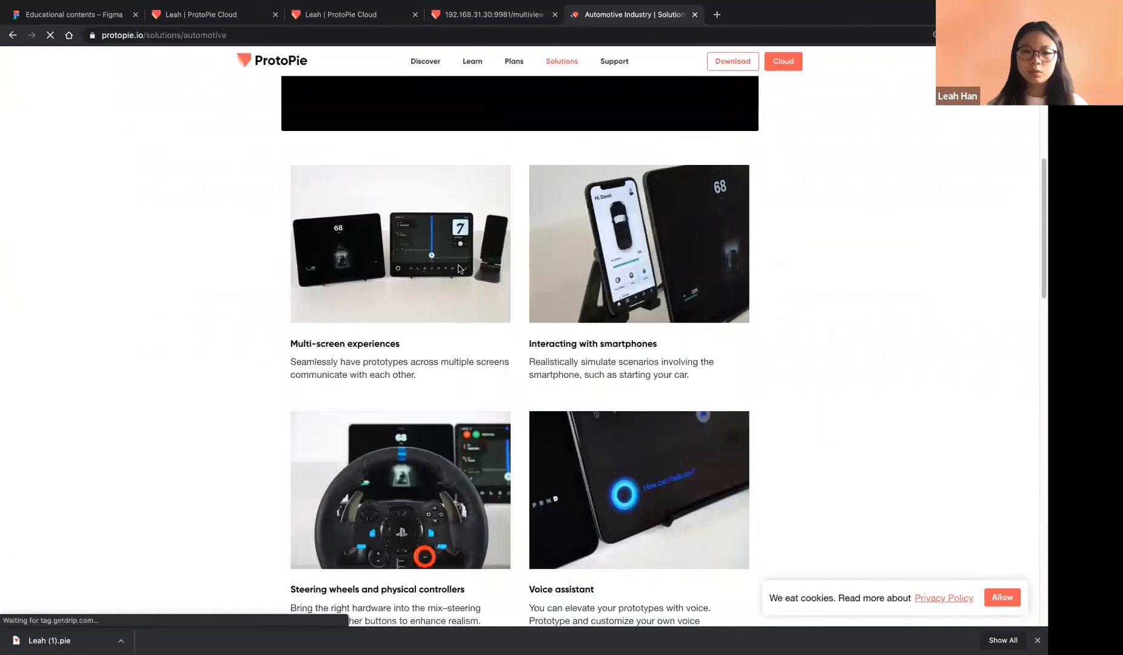
scroll(510, 384, "down", 10)
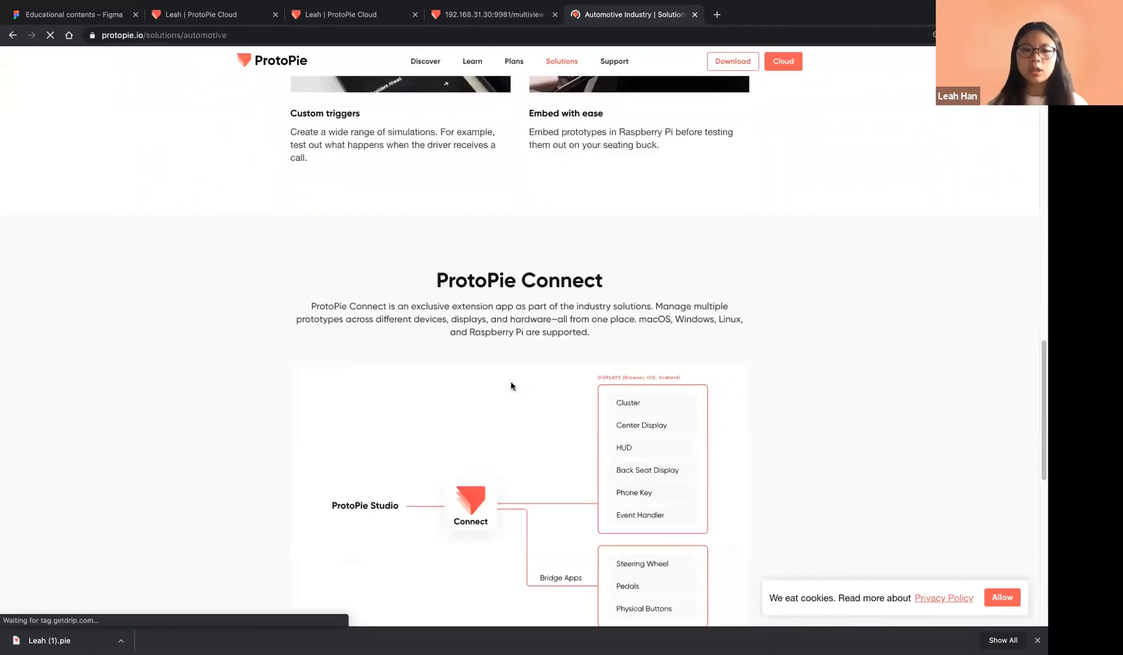
scroll(510, 383, "down", 10)
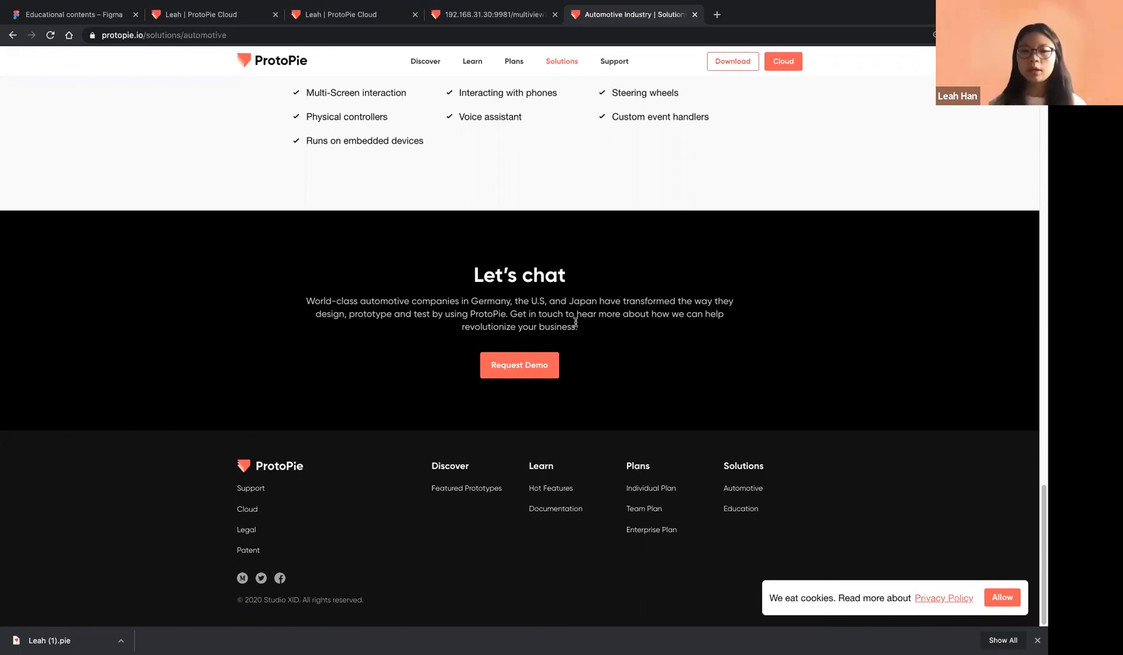
key("ctrl+Left")
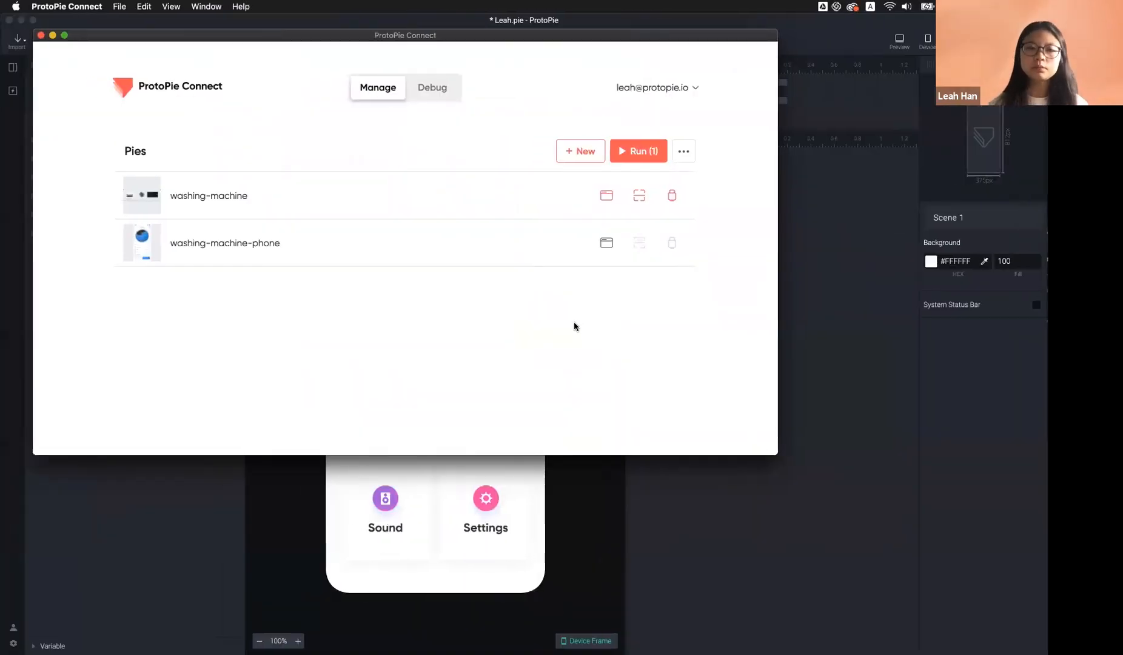
Close ProtoPie Connect and start the presentation at slide 4, 'Learn features'
left_click(40, 35)
key("super+Tab")
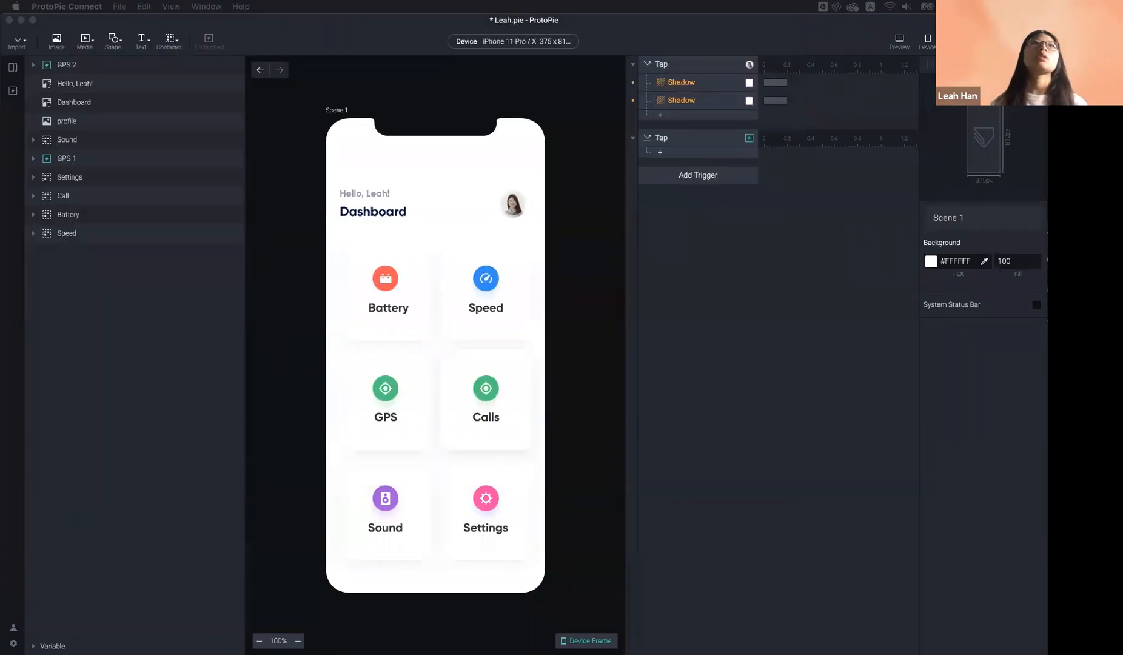
key("Right")
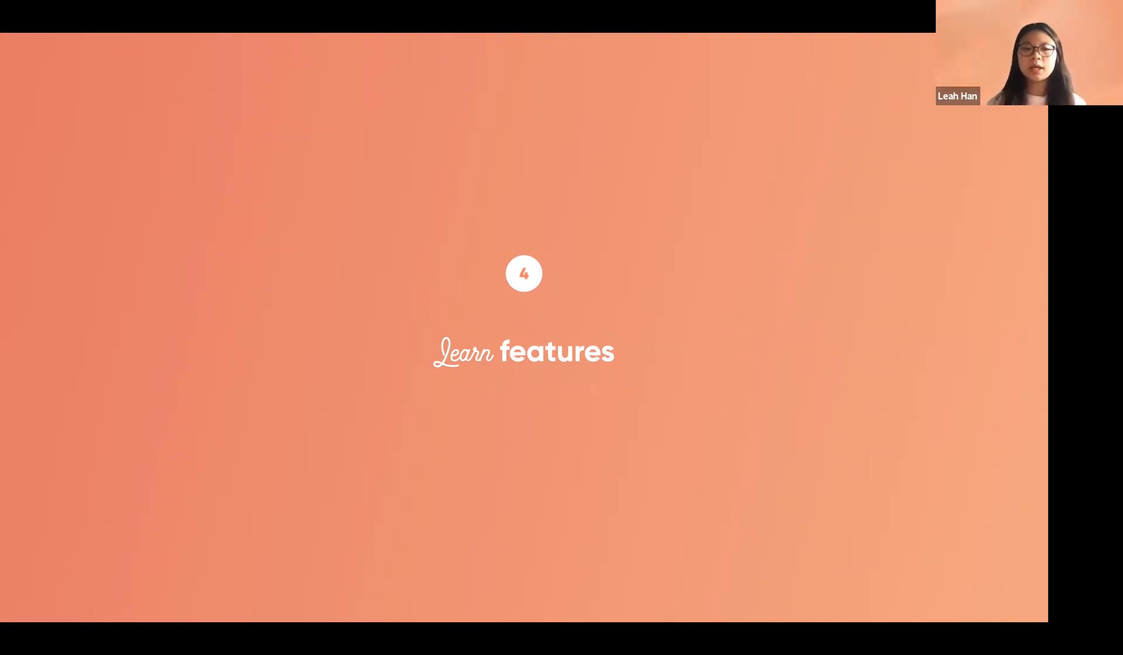
Advance the slides through 'Sharing prototypes' and developer hand-off toward Workshops
key("Right")
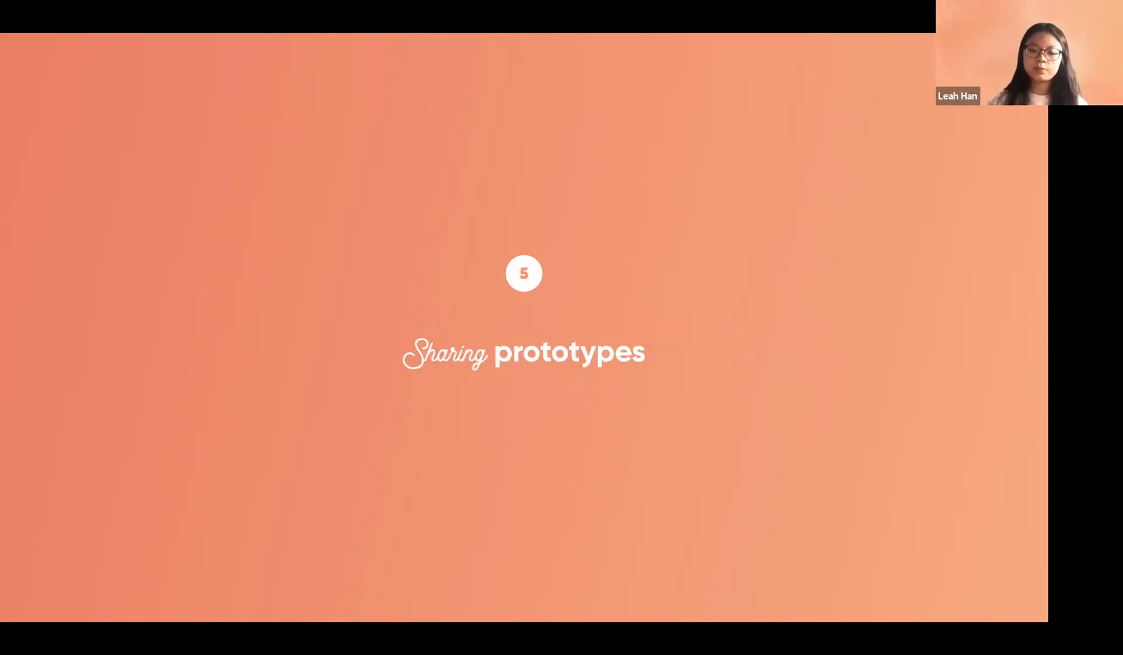
key("Right")
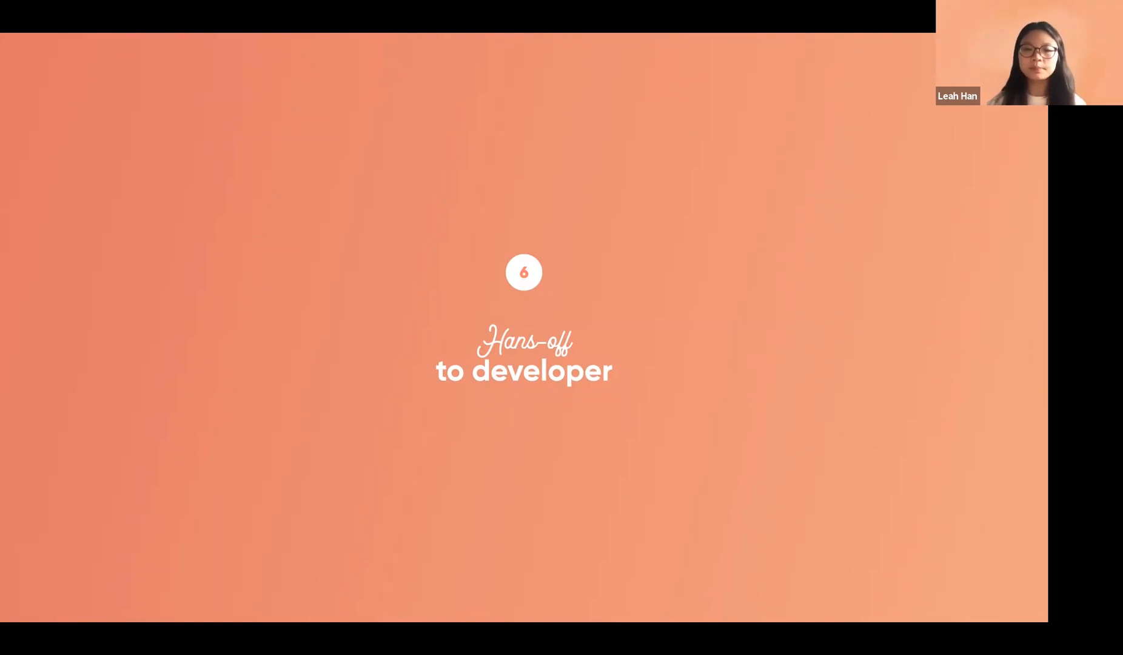
key("Right")
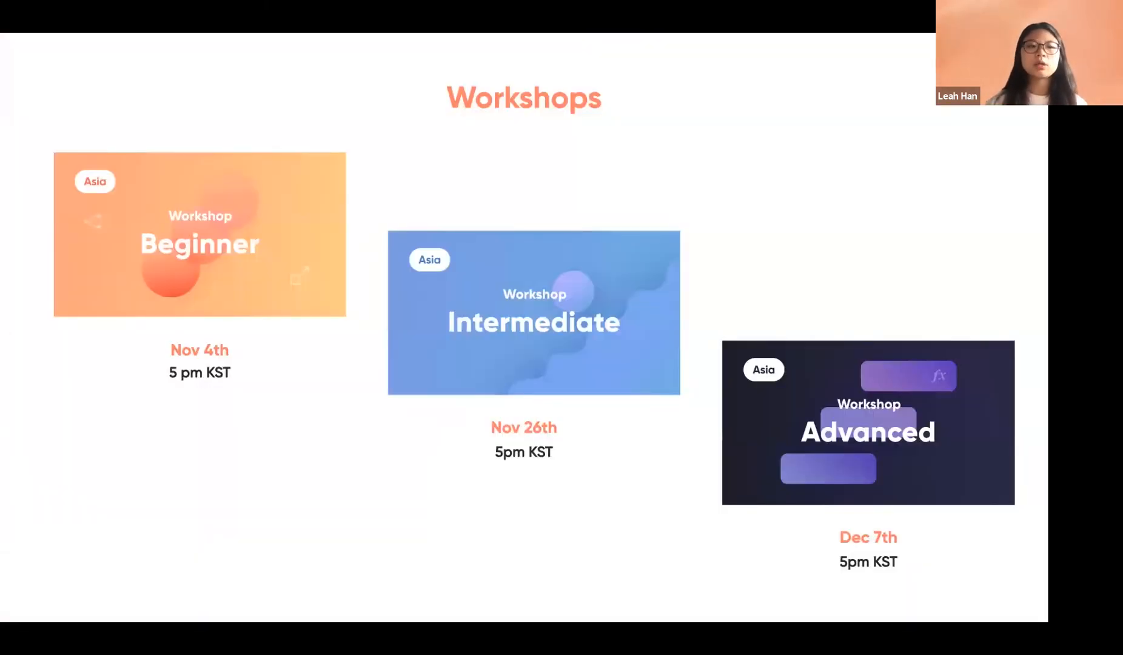